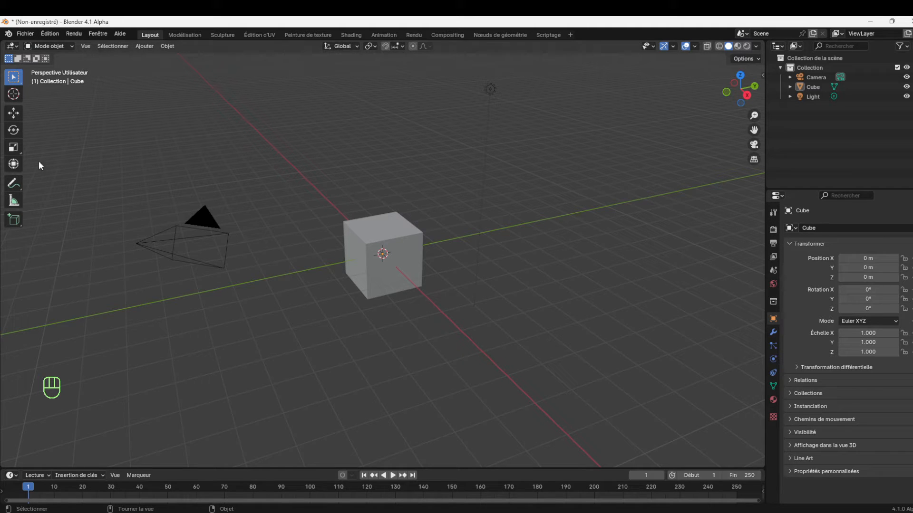
# Check the interface language and translation settings in the preferences, leaving them as they are
pyautogui.click(53, 34)
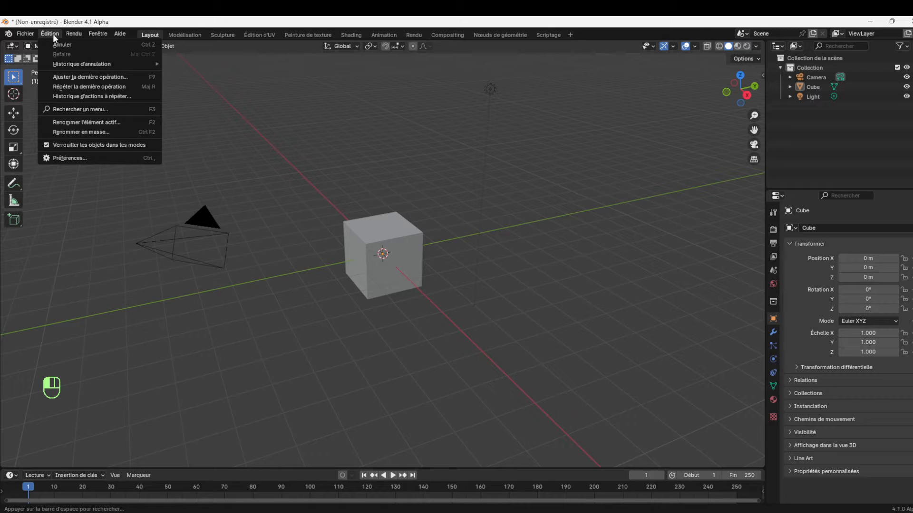
pyautogui.click(70, 158)
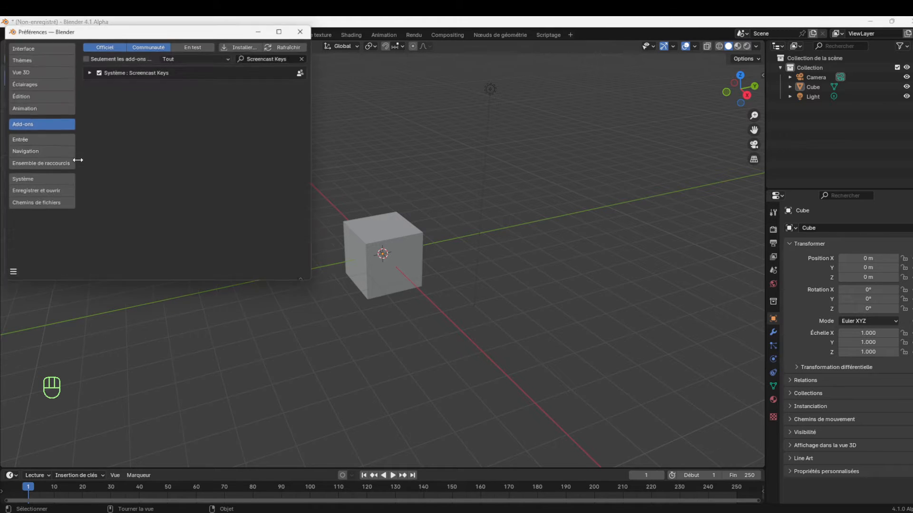
pyautogui.click(24, 46)
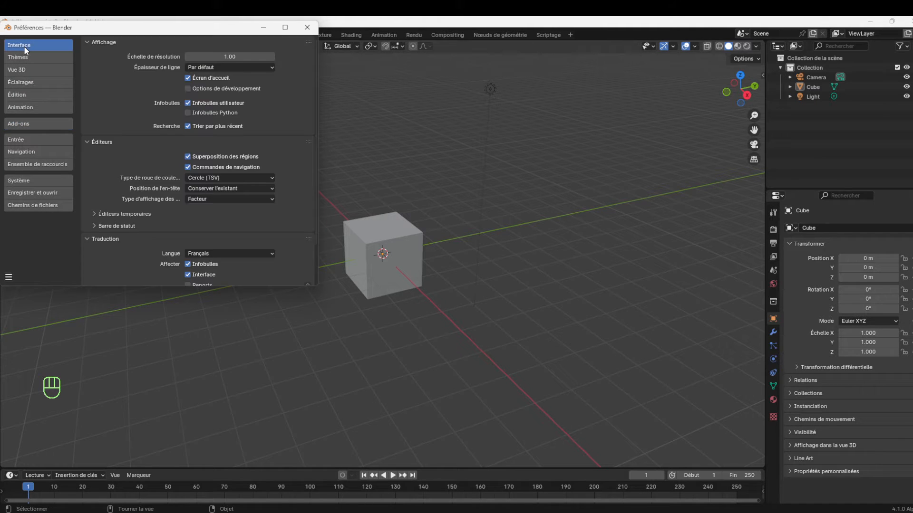
pyautogui.scroll(-3, 151, 266)
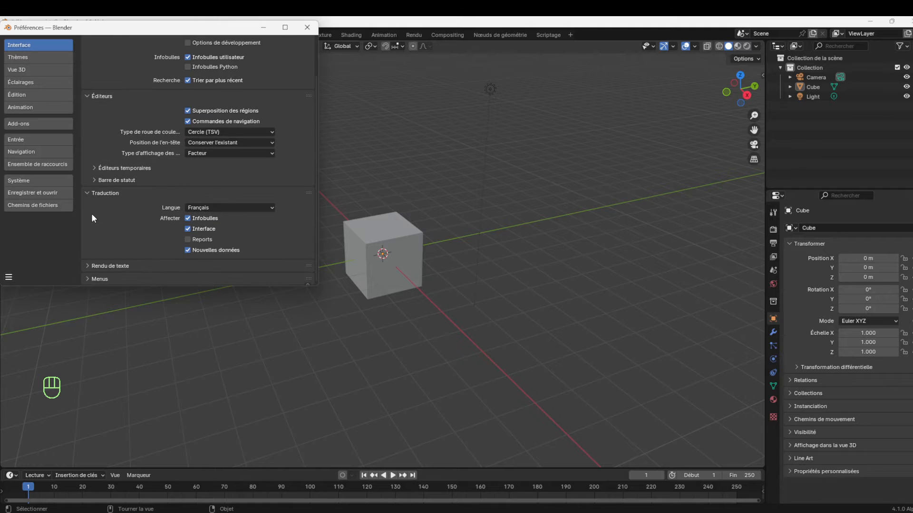
pyautogui.click(246, 209)
pyautogui.click(306, 28)
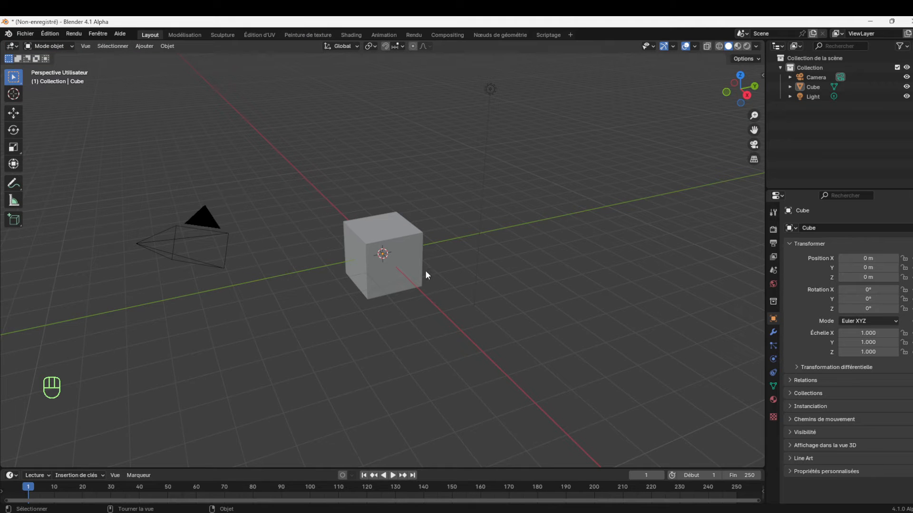
# Select the default cube and inspect it from several distances and viewing angles
pyautogui.click(387, 281)
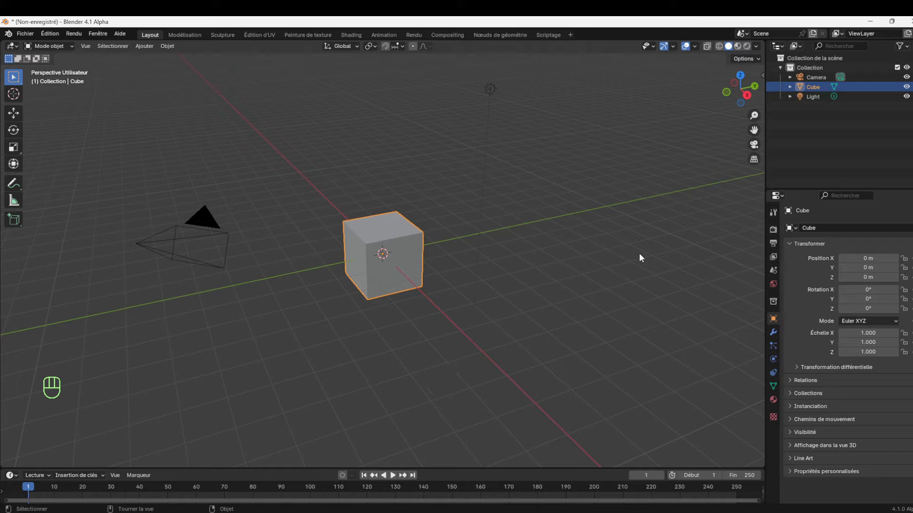
pyautogui.press('s')
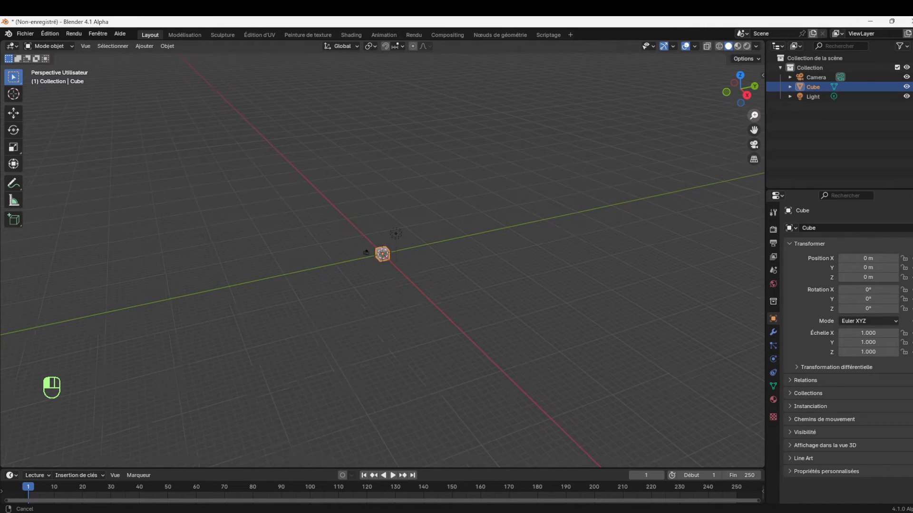
pyautogui.click(385, 247)
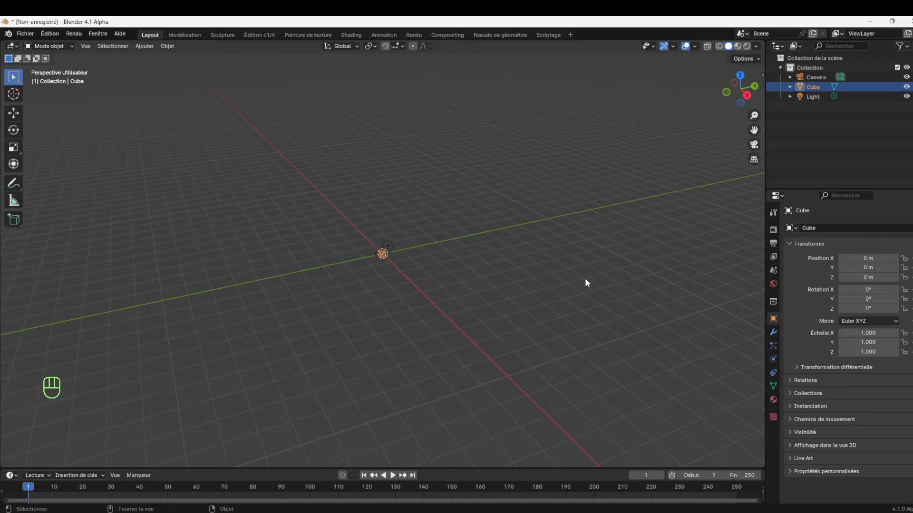
pyautogui.press('s')
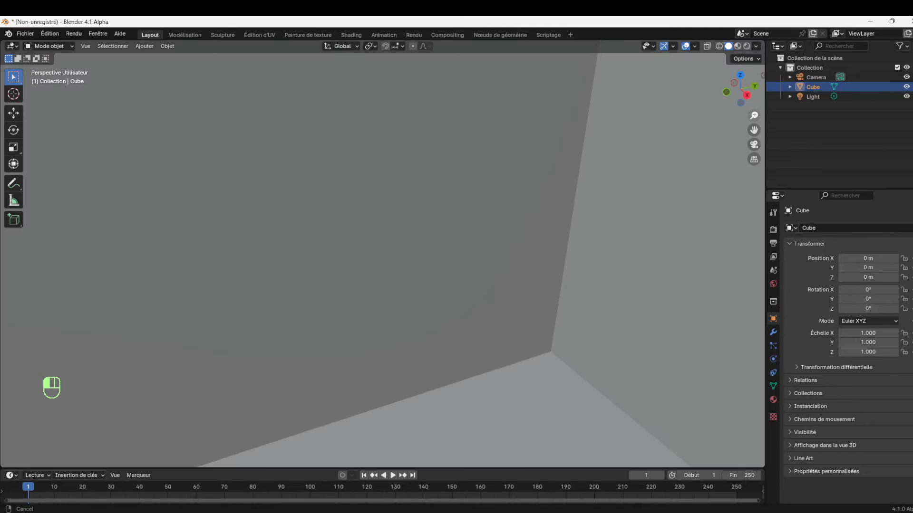
pyautogui.moveTo(753, 115)
pyautogui.mouseDown()
pyautogui.moveTo(754, 62)
pyautogui.moveTo(754, 109)
pyautogui.mouseUp()
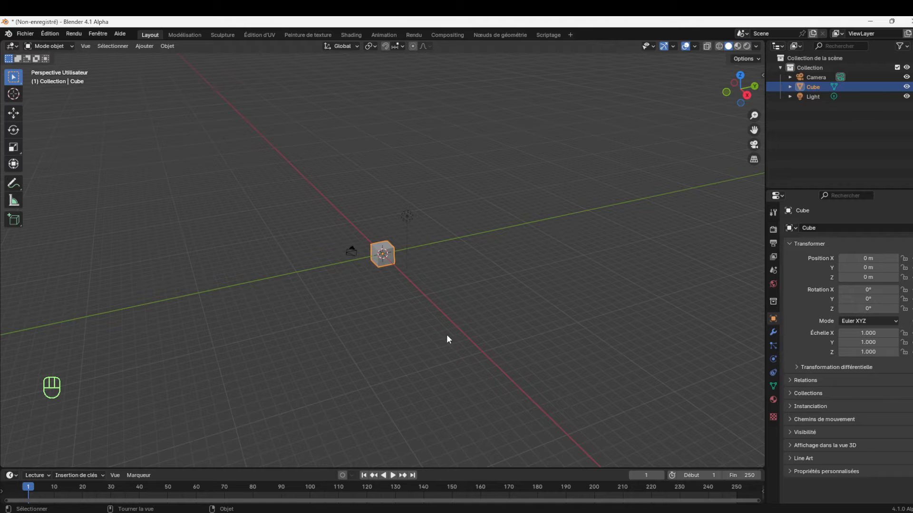
pyautogui.press('KP_Decimal')
pyautogui.moveTo(754, 115); pyautogui.dragTo(753, 179)
pyautogui.moveTo(753, 116); pyautogui.dragTo(754, 148)
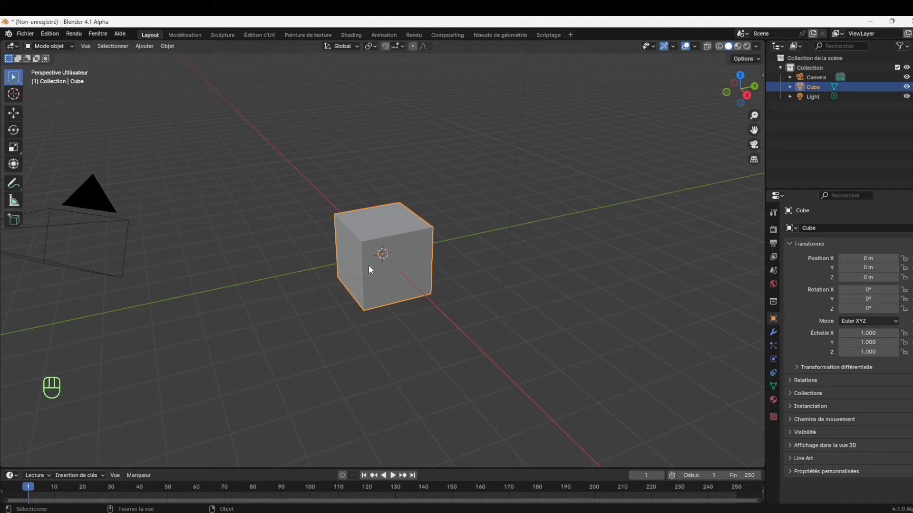
pyautogui.moveTo(751, 99); pyautogui.dragTo(501, 289)
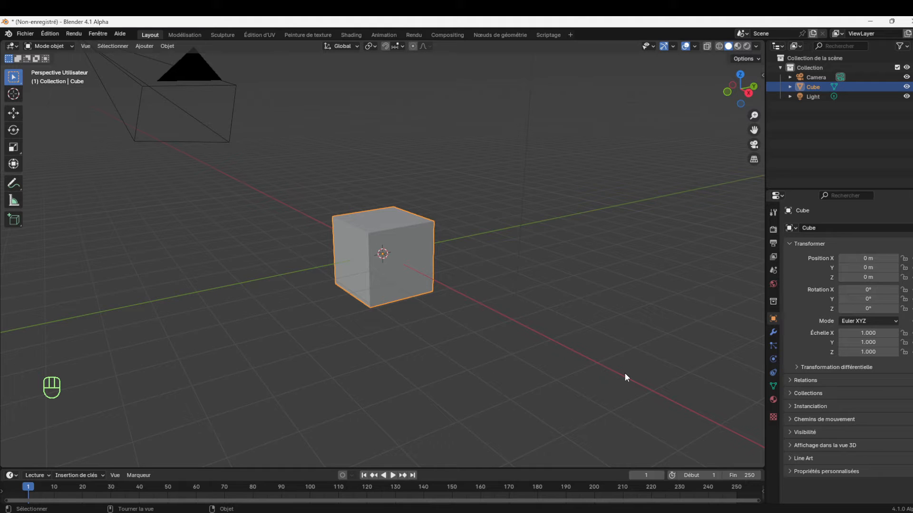
# Move the cube 1 m up along the global Z axis
pyautogui.press('g')
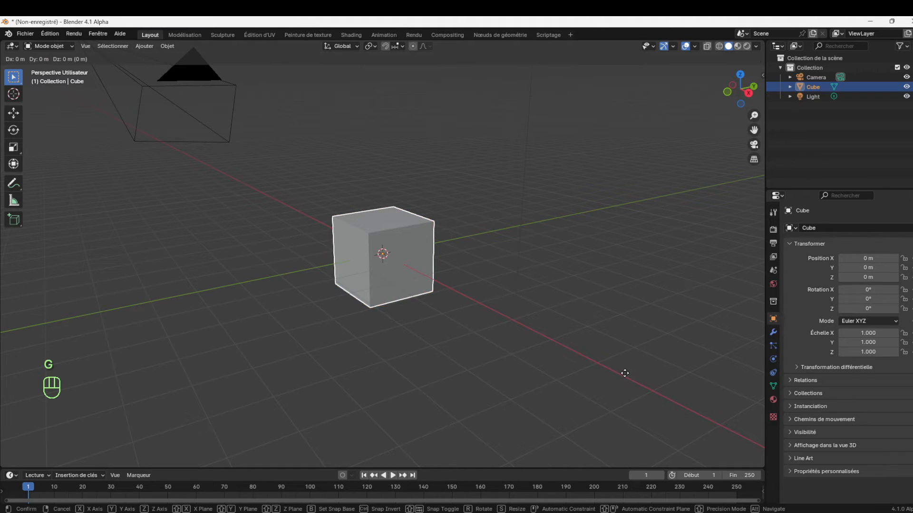
pyautogui.press('z')
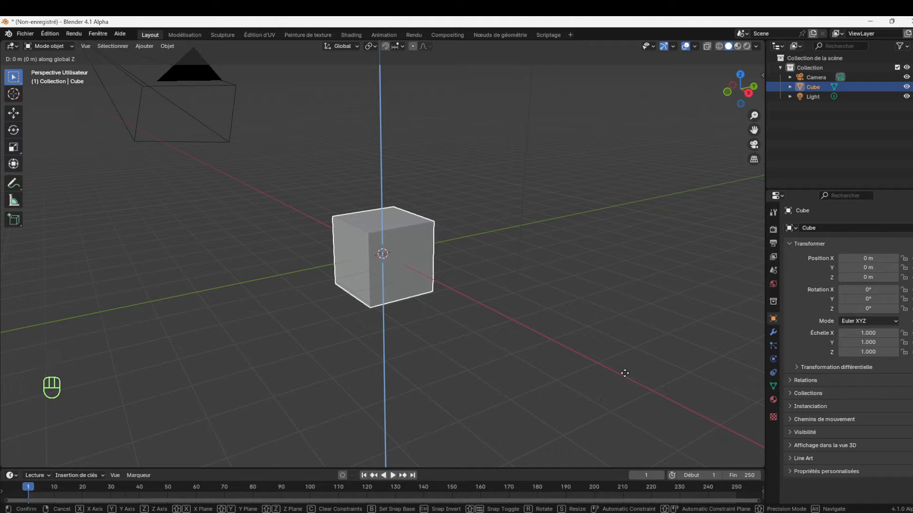
pyautogui.write('1')
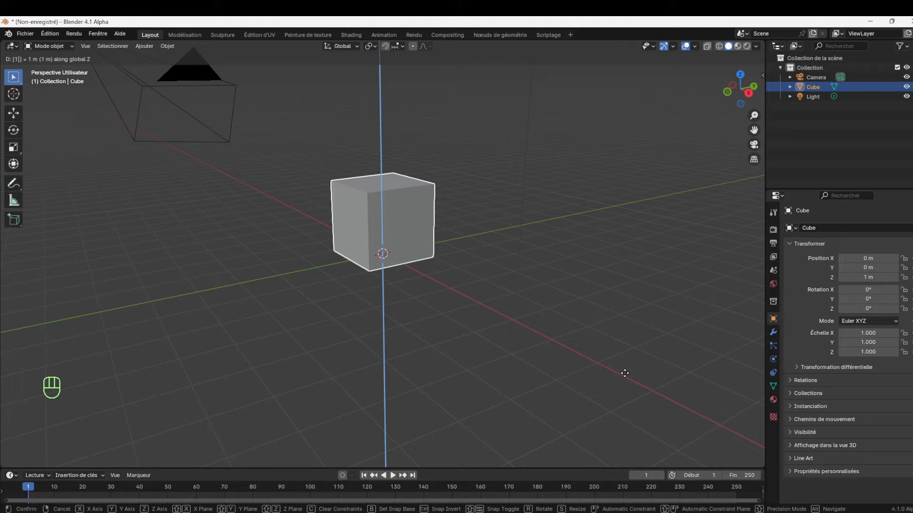
pyautogui.click(625, 373)
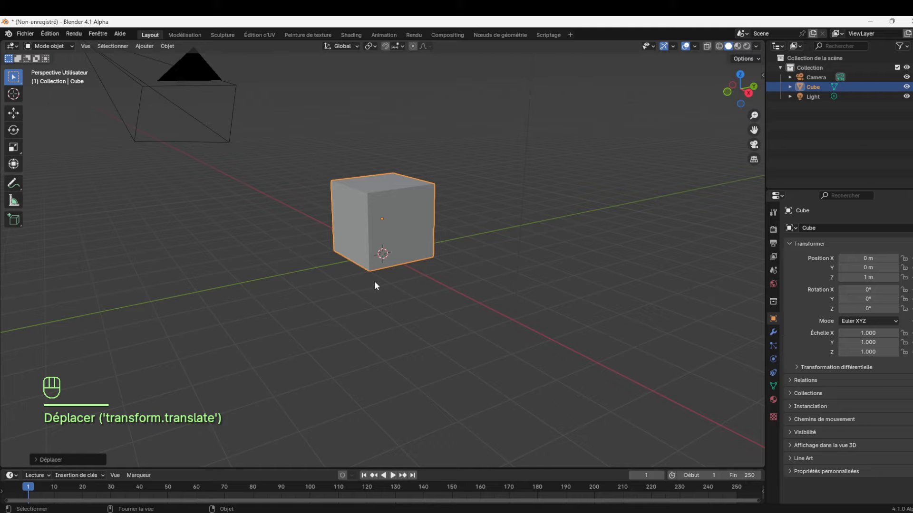
# Show the cube's position, rotation, scale and dimension values alongside the 3D view
pyautogui.moveTo(753, 96); pyautogui.dragTo(686, 145)
pyautogui.moveTo(750, 103); pyautogui.dragTo(736, 101)
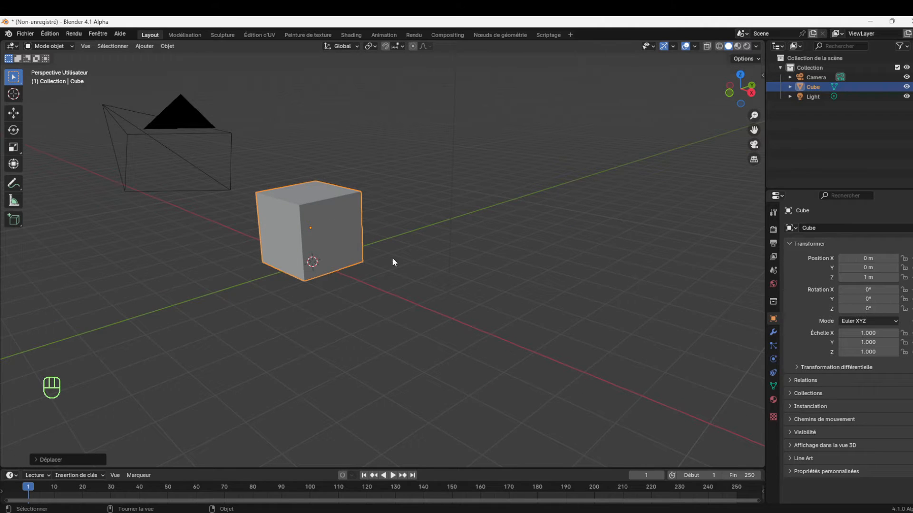
pyautogui.click(762, 75)
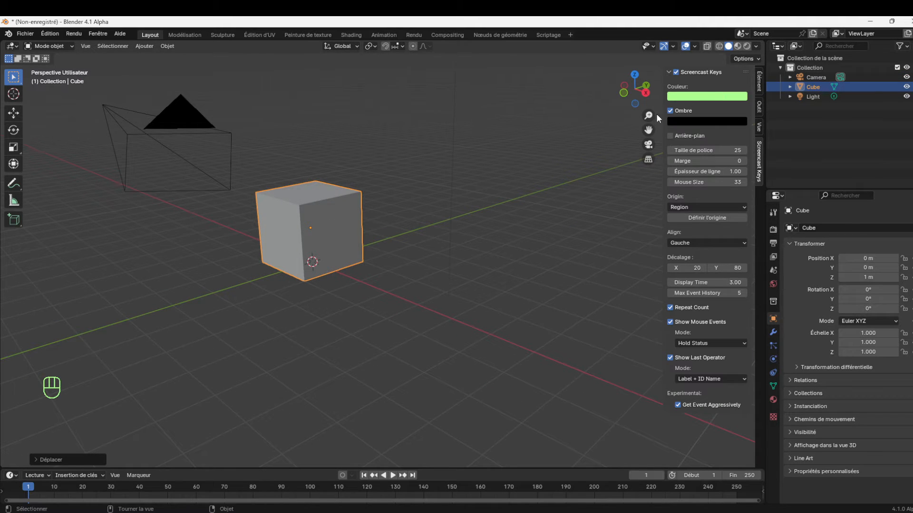
pyautogui.moveTo(662, 116); pyautogui.dragTo(816, 98)
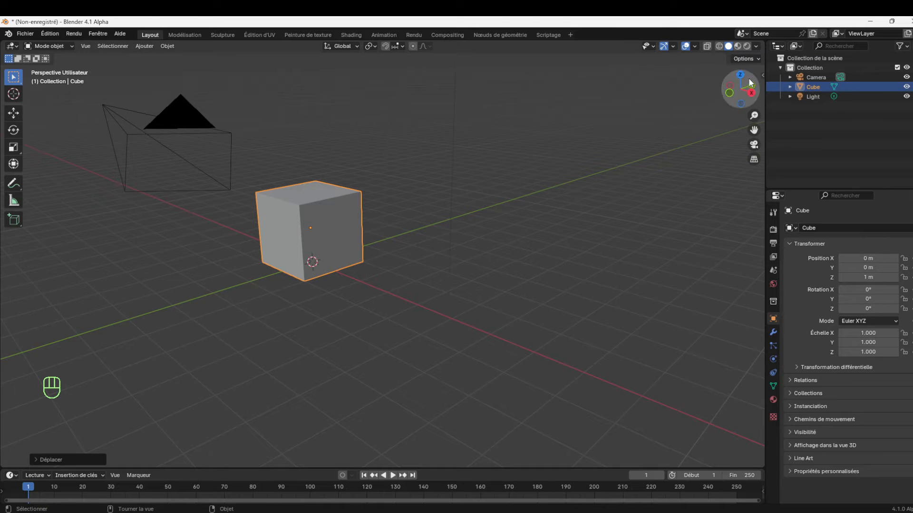
pyautogui.press('n')
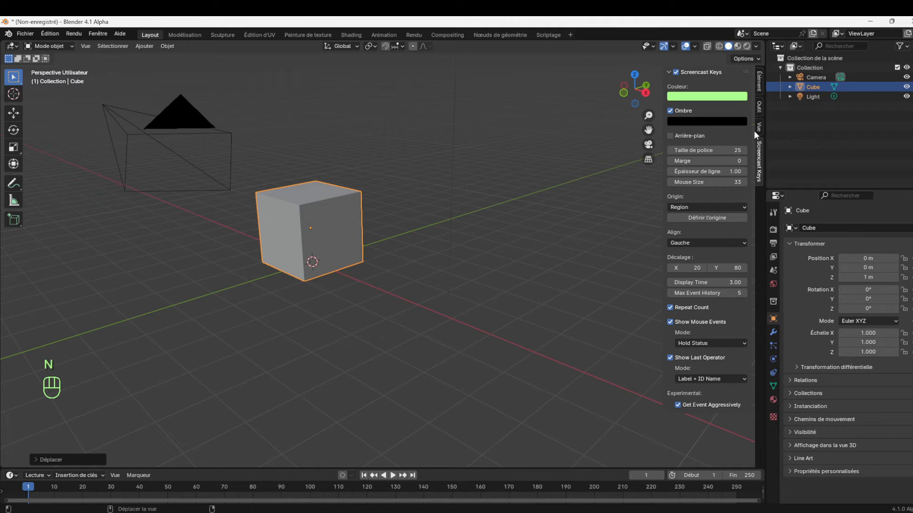
pyautogui.click(757, 86)
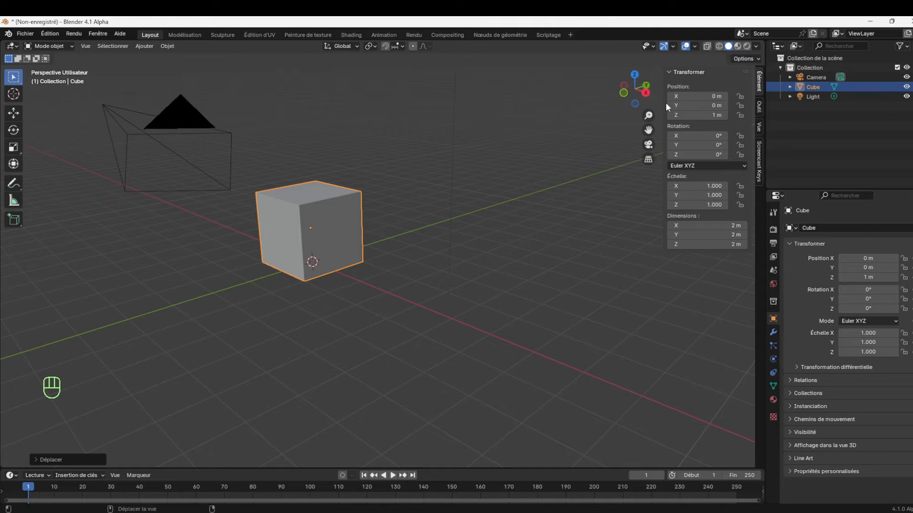
pyautogui.moveTo(645, 101)
pyautogui.mouseDown()
pyautogui.moveTo(623, 103)
pyautogui.moveTo(646, 102)
pyautogui.mouseUp()
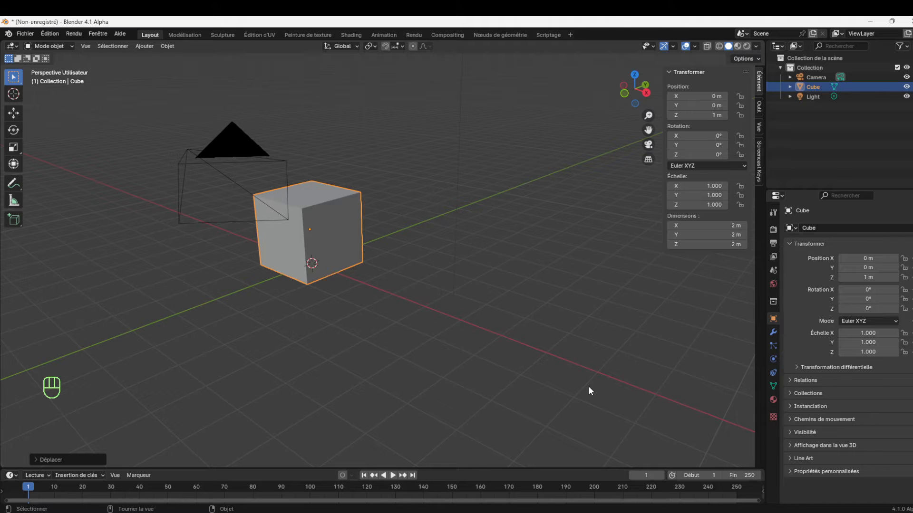
# Set the cube's dimensions to 7 m in X and 10 m in Y
pyautogui.click(705, 226)
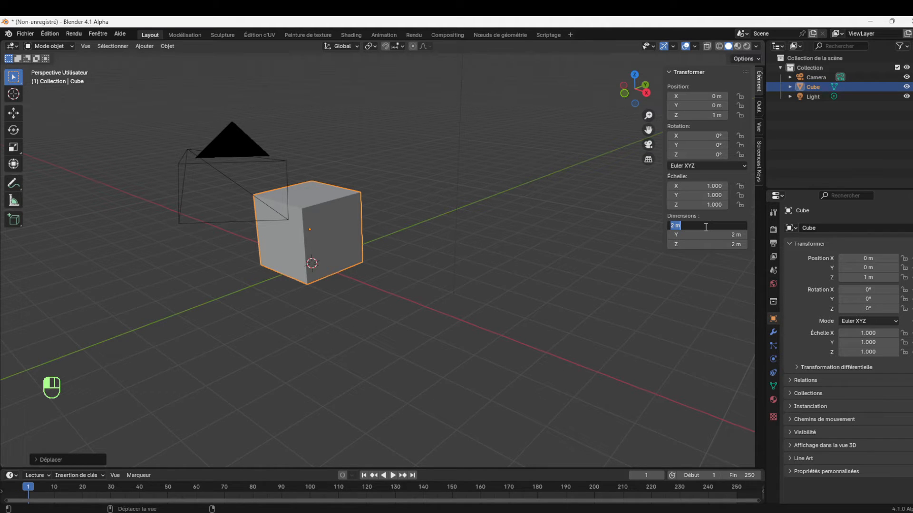
pyautogui.write('7')
pyautogui.press('Return')
pyautogui.click(714, 235)
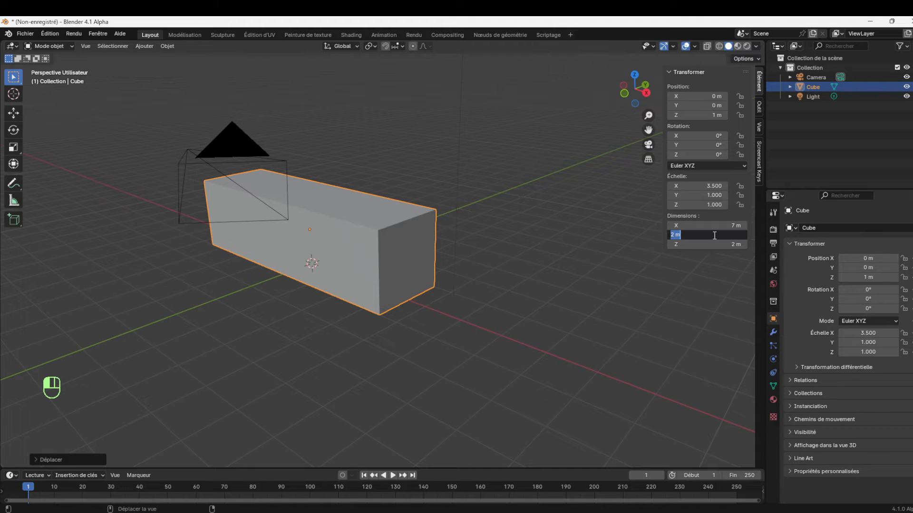
pyautogui.write('10')
pyautogui.press('Return')
# Try a Z dimension of 2.5 m on the box and undo that change
pyautogui.click(698, 243)
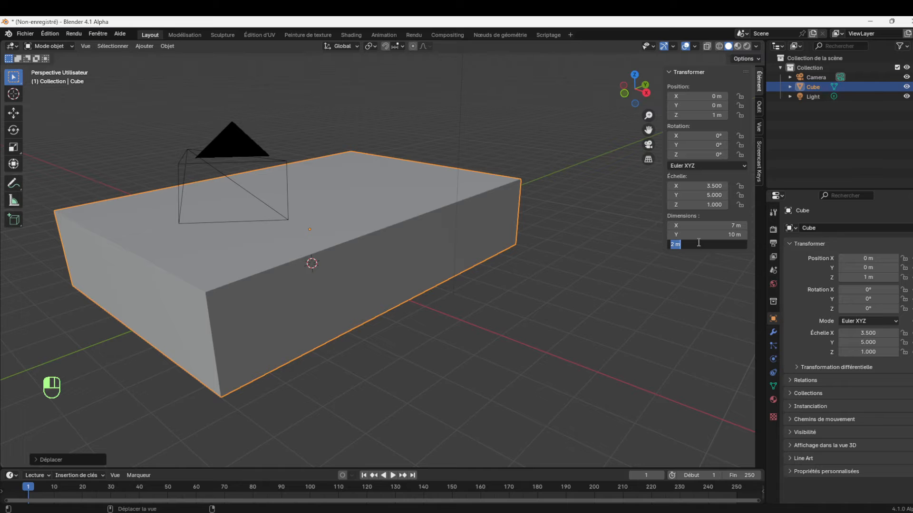
pyautogui.write('2.5')
pyautogui.press('Return')
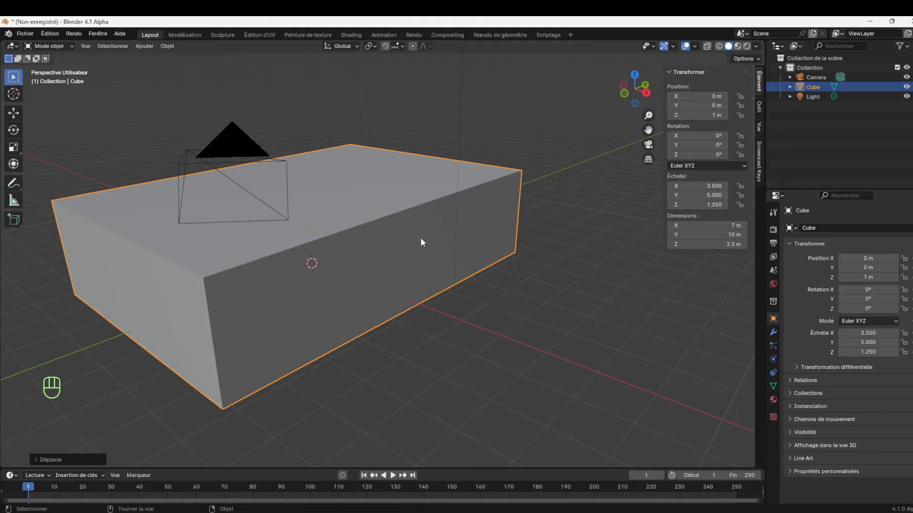
pyautogui.moveTo(643, 102); pyautogui.dragTo(644, 99)
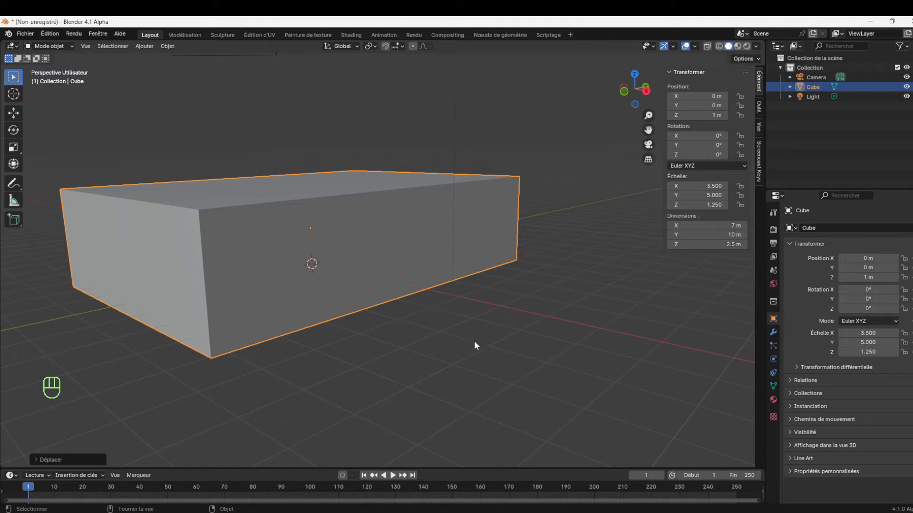
pyautogui.hotkey('ctrl', 'z')
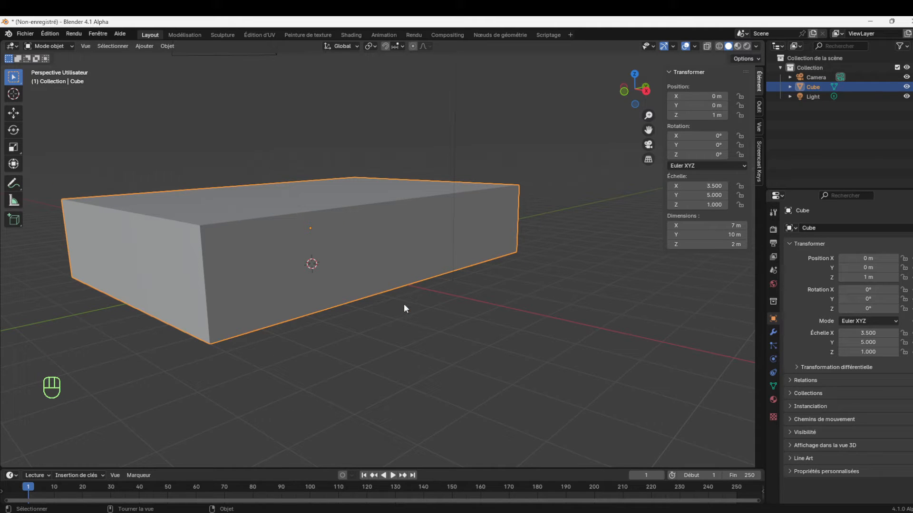
# Enter edit mode on the box and set the selection mode to faces
pyautogui.press('Tab')
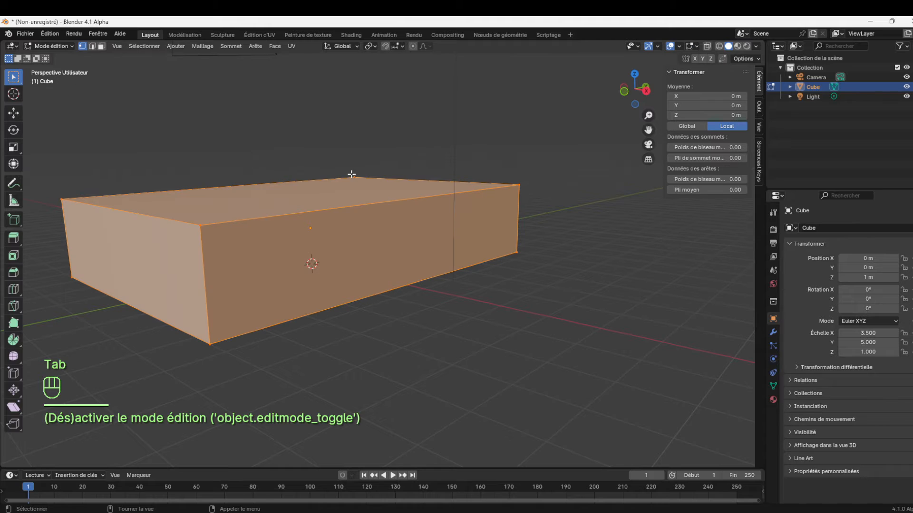
pyautogui.click(65, 45)
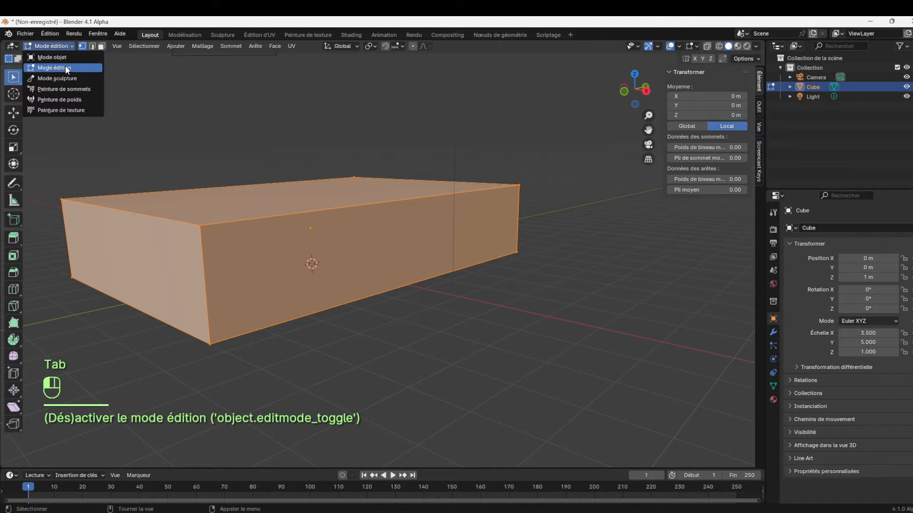
pyautogui.click(101, 46)
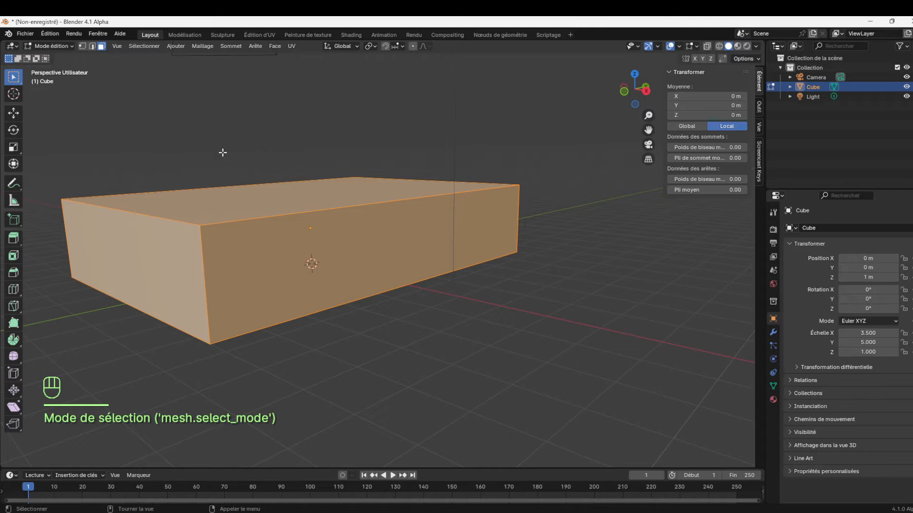
# Raise the box's top face 0.5 m along the global Z axis
pyautogui.click(315, 201)
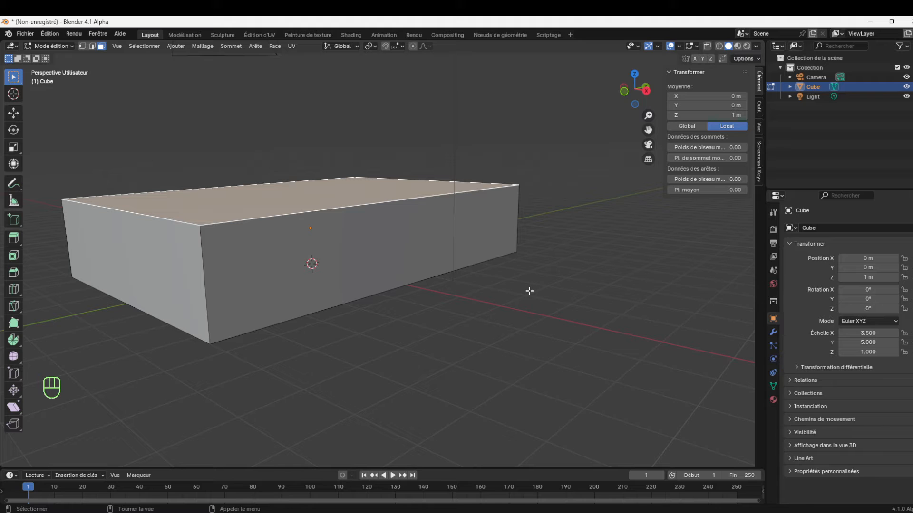
pyautogui.write('gz')
pyautogui.write('0.')
pyautogui.write('5')
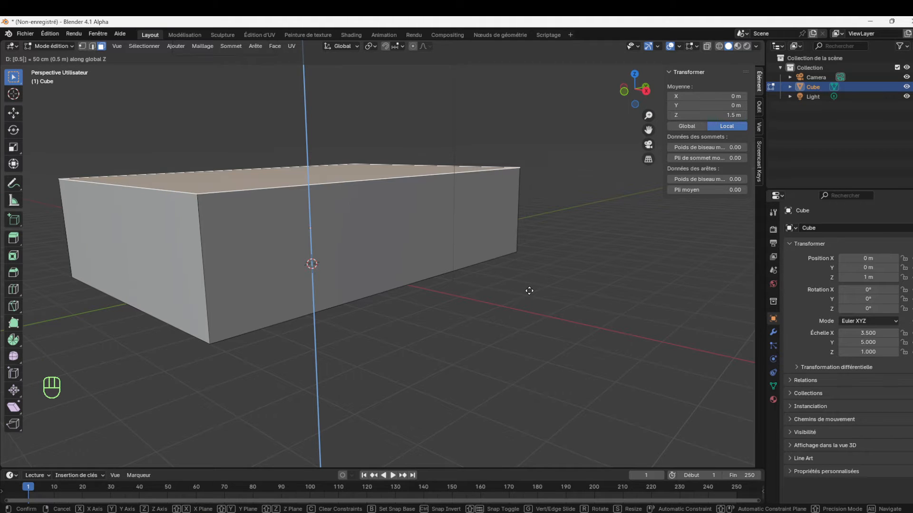
pyautogui.press('Return')
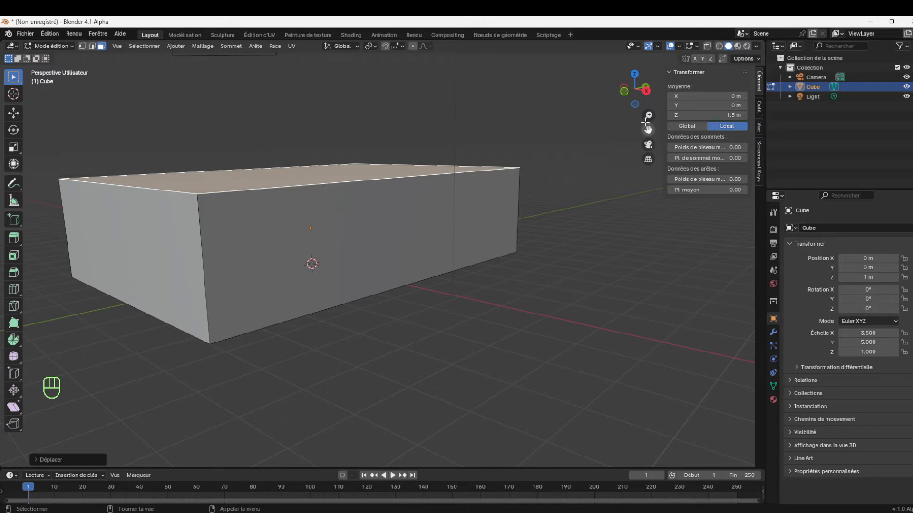
pyautogui.moveTo(648, 116); pyautogui.dragTo(648, 138)
pyautogui.moveTo(634, 88); pyautogui.dragTo(646, 105)
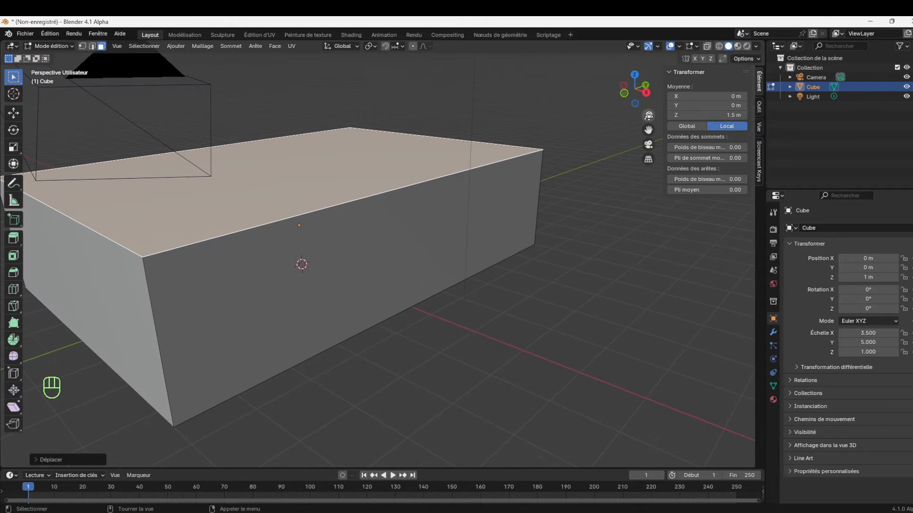
# Reselect the box's top face and hide the camera in the viewport
pyautogui.click(644, 101)
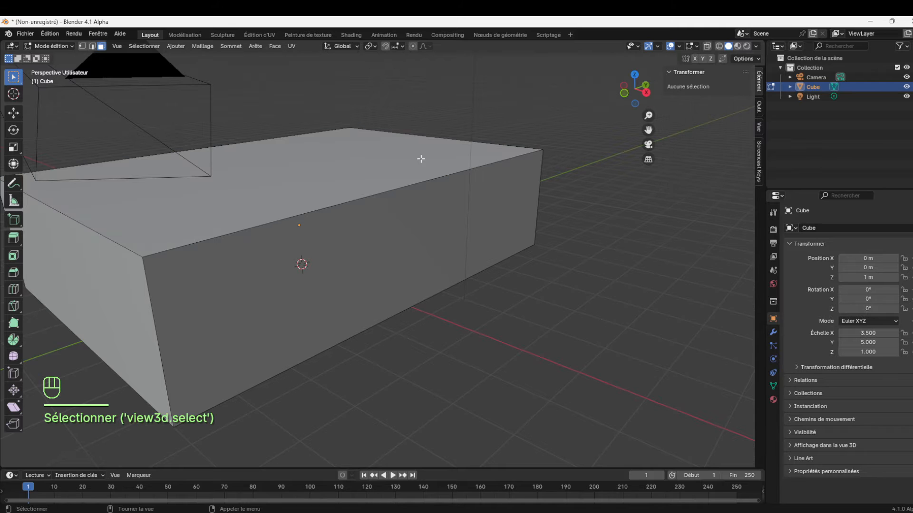
pyautogui.click(491, 136)
pyautogui.moveTo(643, 101); pyautogui.dragTo(644, 114)
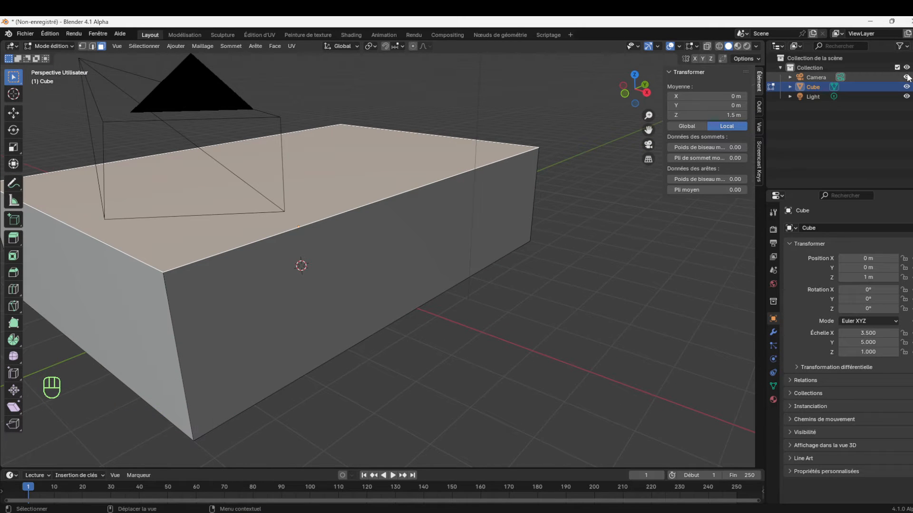
pyautogui.click(906, 77)
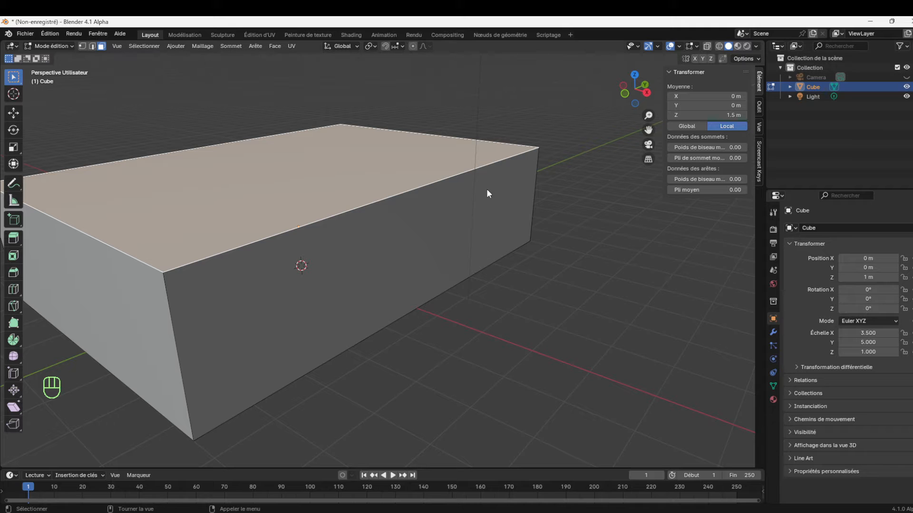
# Separate the selected top face into its own object and return to object mode
pyautogui.scroll(-3, 647, 115)
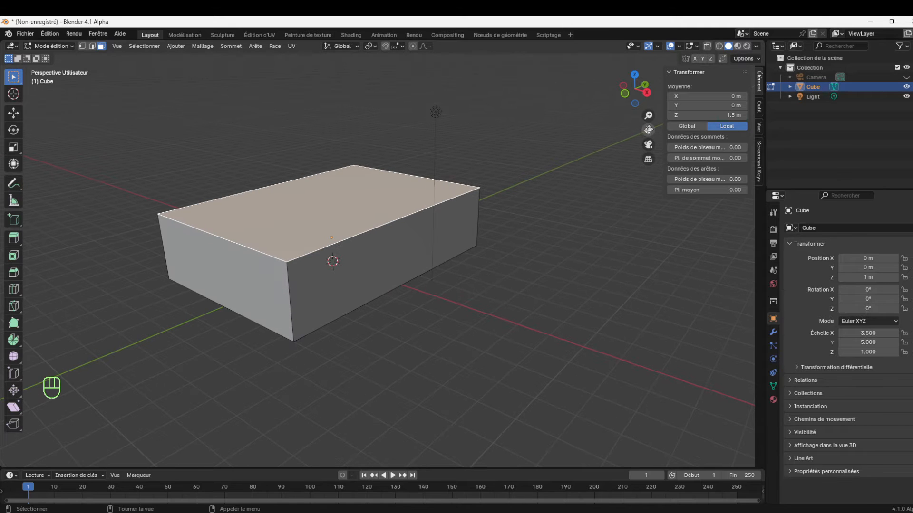
pyautogui.moveTo(648, 130); pyautogui.dragTo(679, 151)
pyautogui.moveTo(648, 115); pyautogui.dragTo(648, 107)
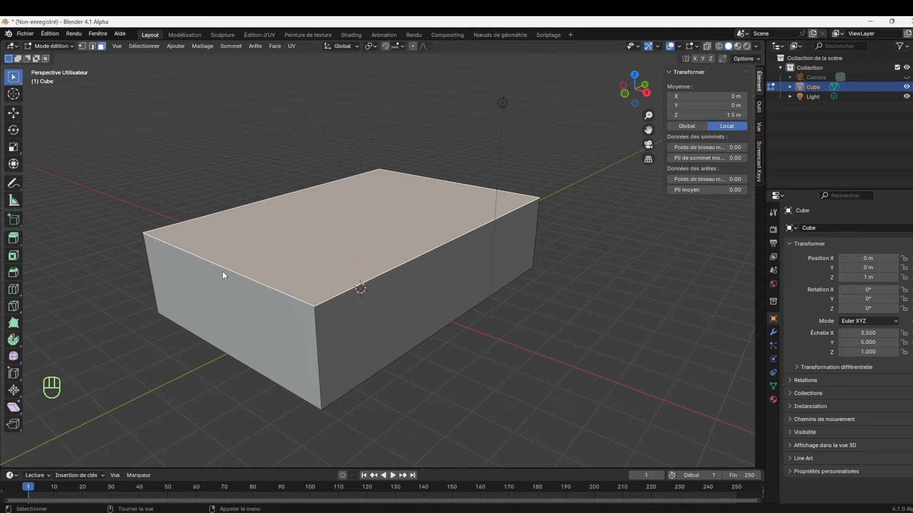
pyautogui.rightClick(540, 341)
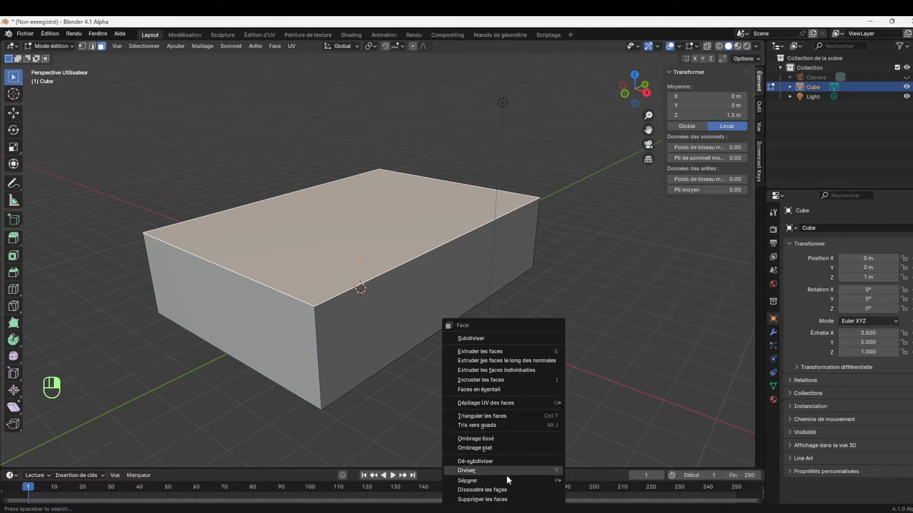
pyautogui.moveTo(508, 477)
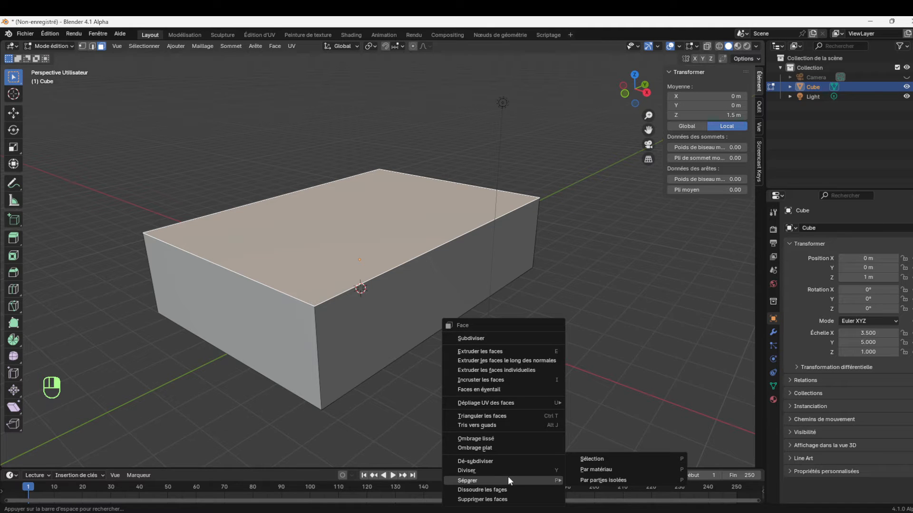
pyautogui.click(598, 460)
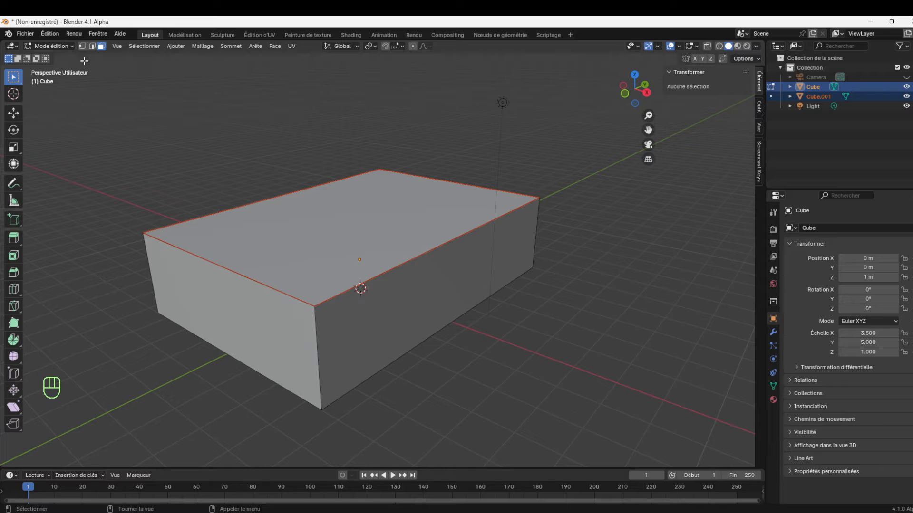
pyautogui.press('Tab')
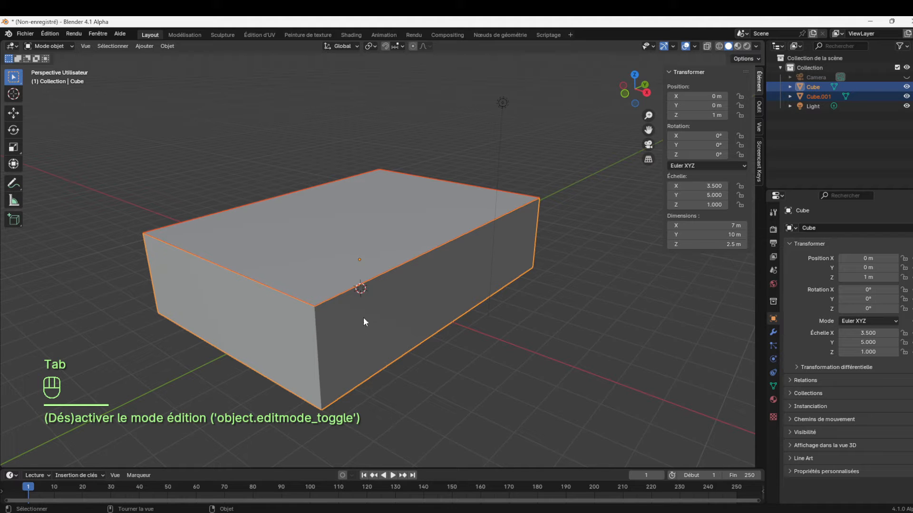
# Select the separated top face object and rename it Plafond
pyautogui.click(370, 215)
pyautogui.click(406, 292)
pyautogui.click(389, 224)
pyautogui.click(435, 292)
pyautogui.click(404, 229)
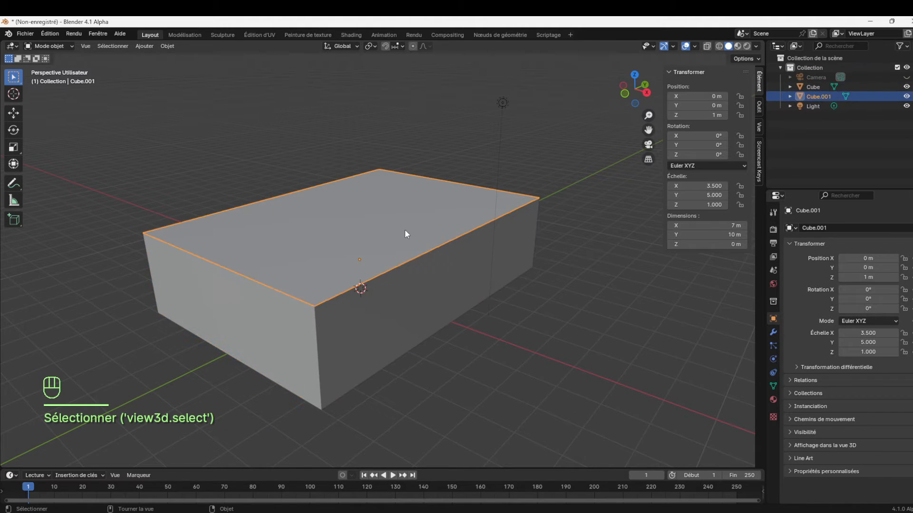
pyautogui.doubleClick(820, 97)
pyautogui.write('Plafon')
pyautogui.press('BackSpace')
pyautogui.press('BackSpace')
pyautogui.press('BackSpace')
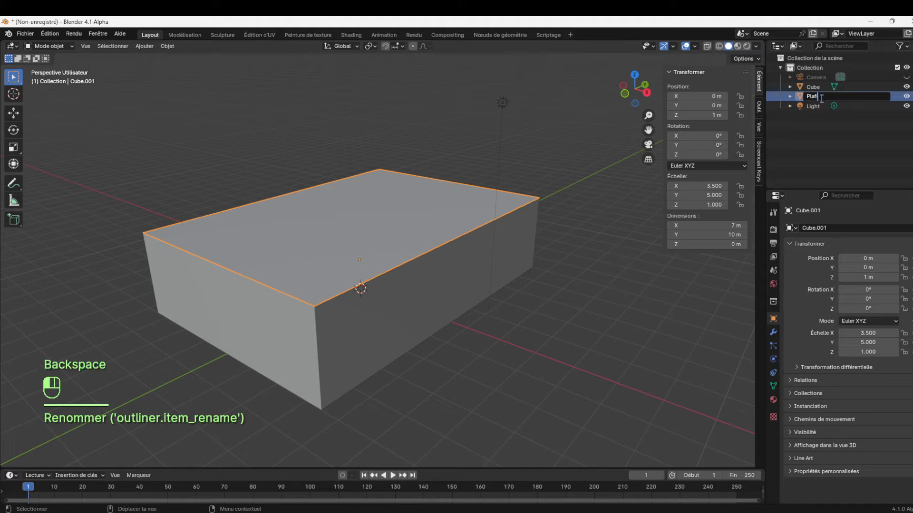
pyautogui.write('fond')
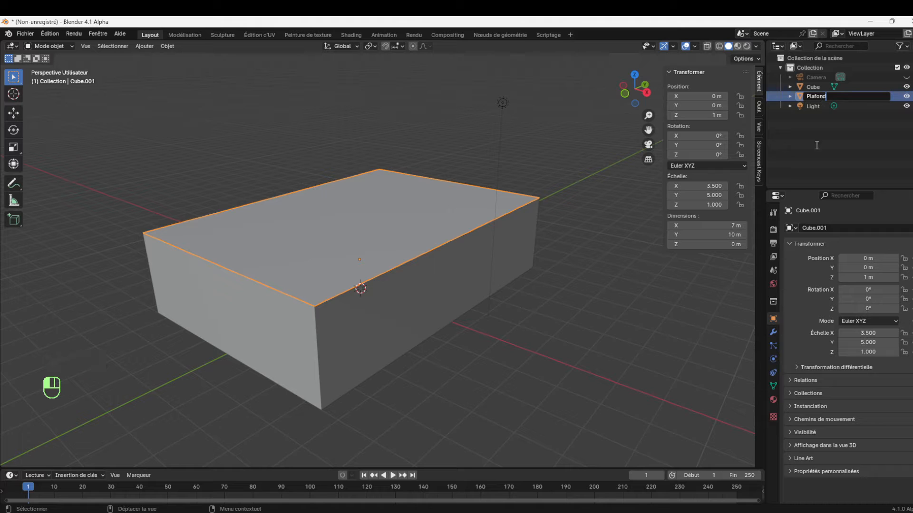
pyautogui.press('Return')
# Hide the Plafond object in the viewport to open up the box's interior
pyautogui.click(407, 281)
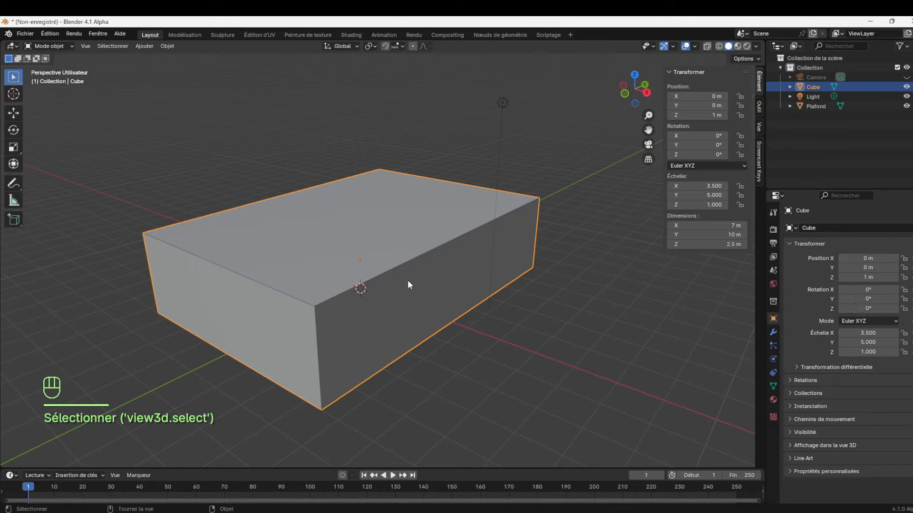
pyautogui.click(558, 326)
pyautogui.click(387, 223)
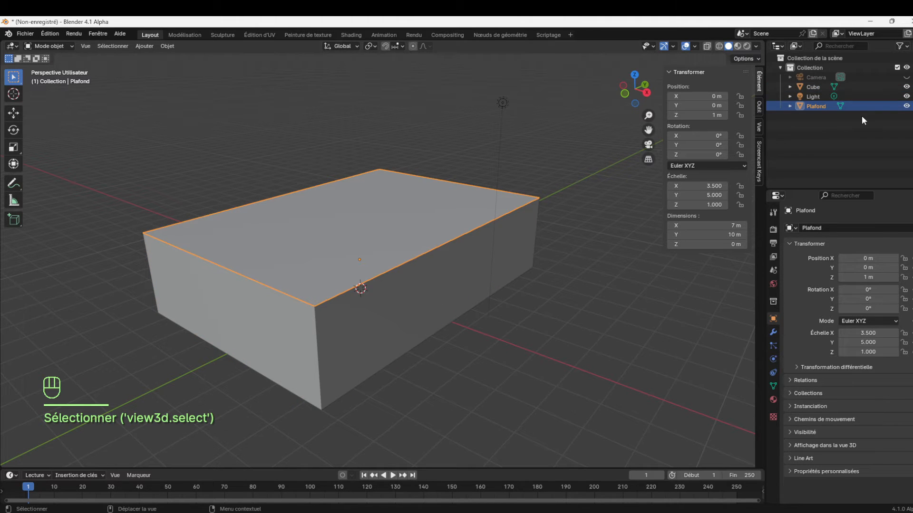
pyautogui.click(906, 106)
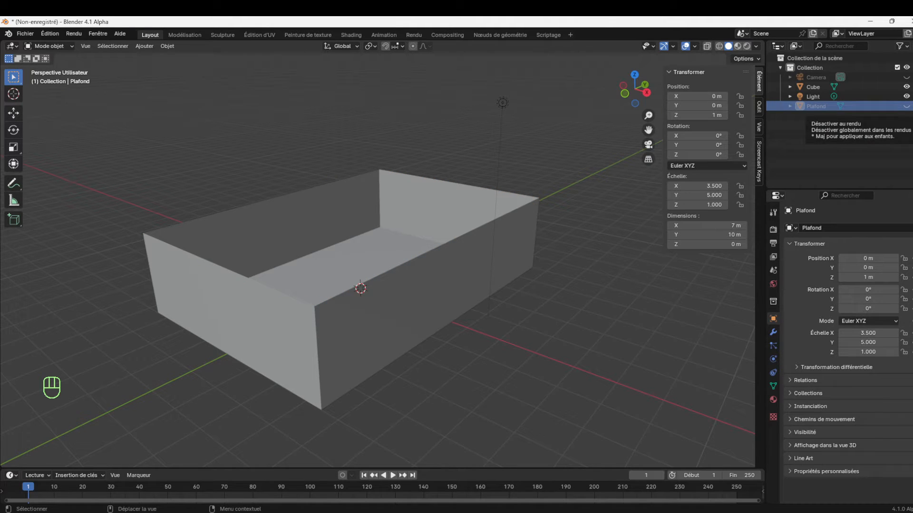
# Separate the bottom face of the Cube object into its own object and return to object mode
pyautogui.moveTo(649, 103); pyautogui.dragTo(669, 122)
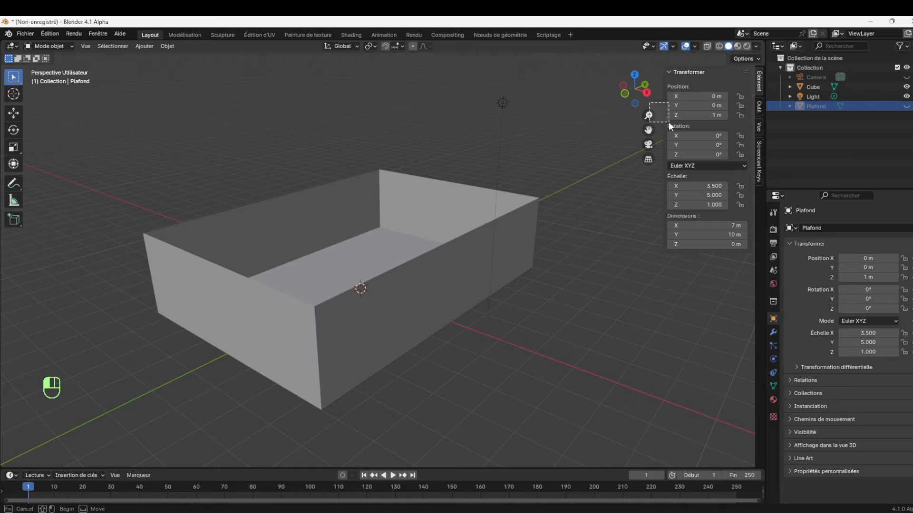
pyautogui.moveTo(634, 90)
pyautogui.mouseDown()
pyautogui.moveTo(618, 93)
pyautogui.moveTo(649, 98)
pyautogui.mouseUp()
pyautogui.click(499, 296)
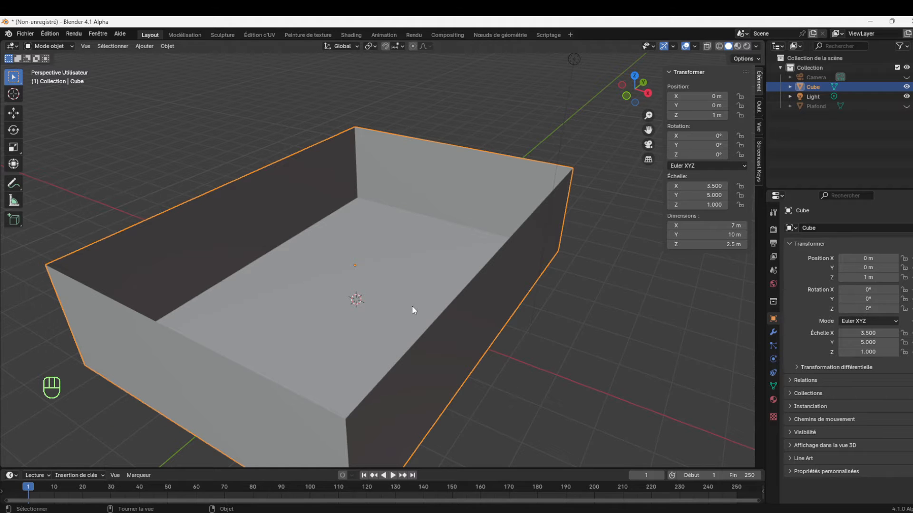
pyautogui.press('Tab')
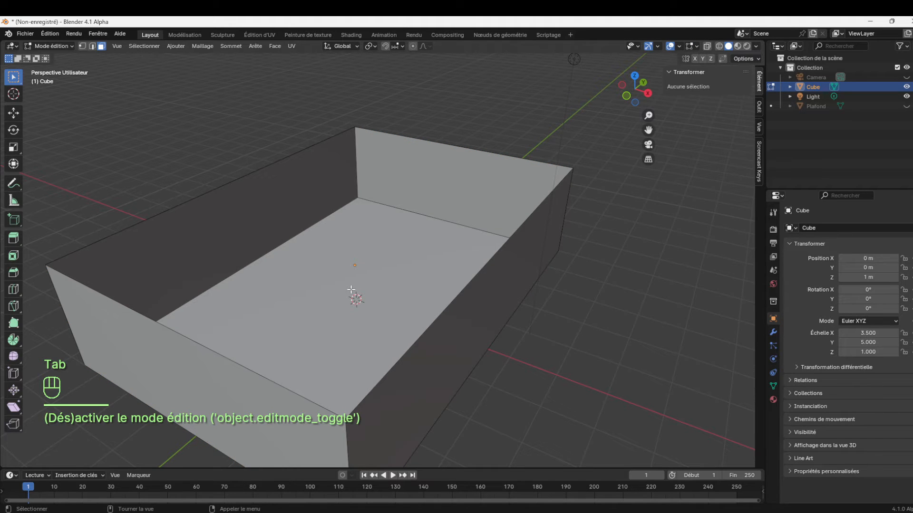
pyautogui.click(369, 268)
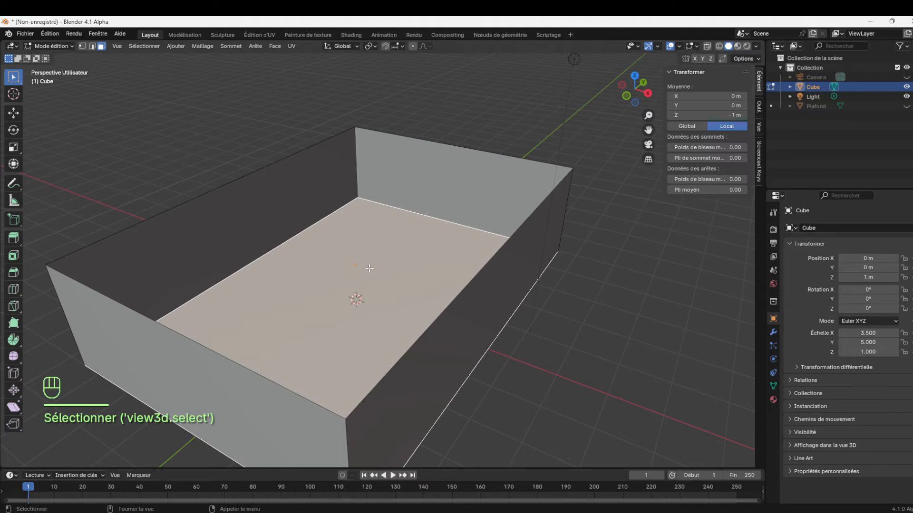
pyautogui.press('p')
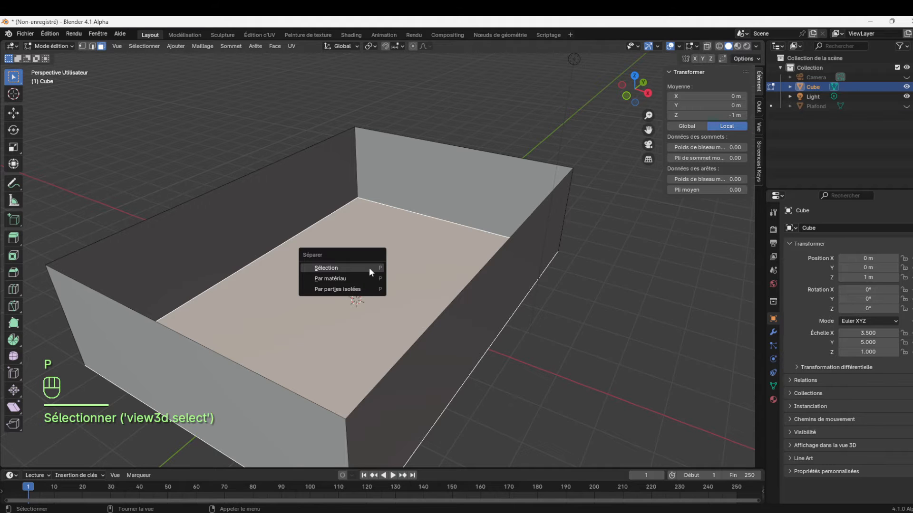
pyautogui.click(361, 267)
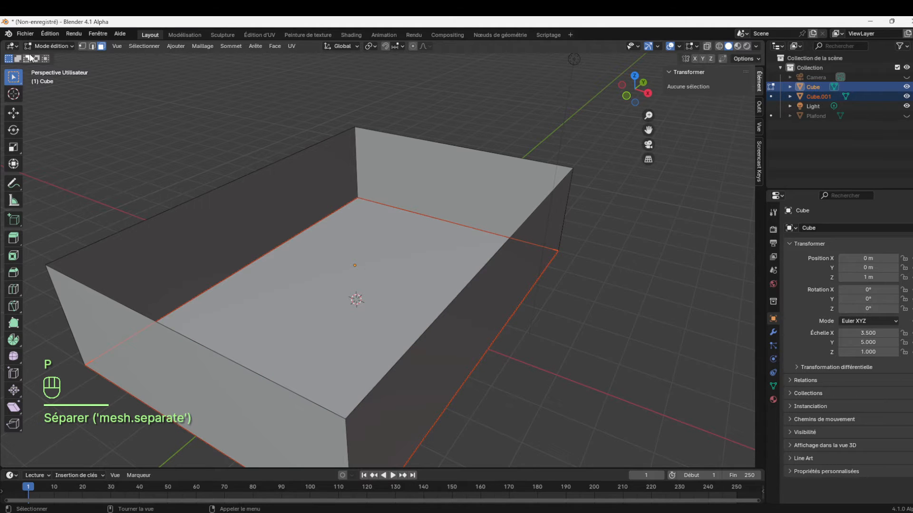
pyautogui.press('Tab')
# Select the separated floor object and rename it sol
pyautogui.click(384, 300)
pyautogui.click(443, 186)
pyautogui.click(406, 275)
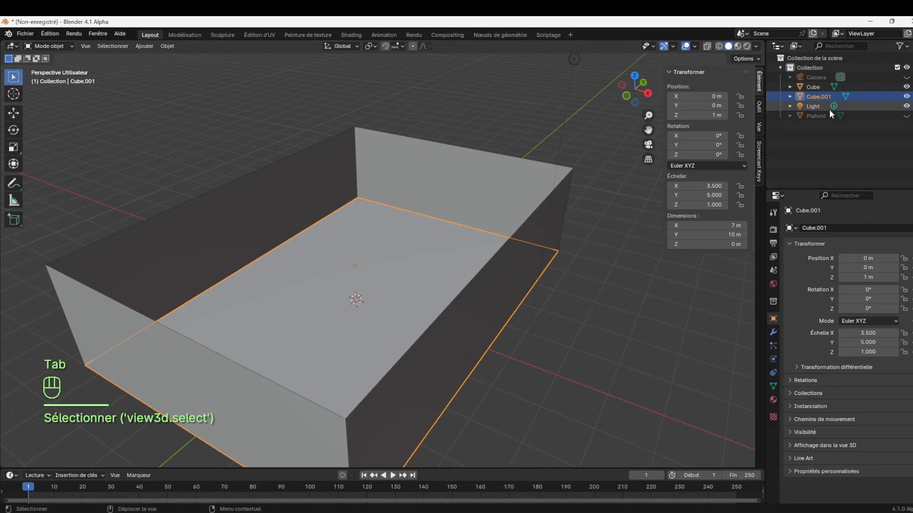
pyautogui.doubleClick(817, 96)
pyautogui.write('sol')
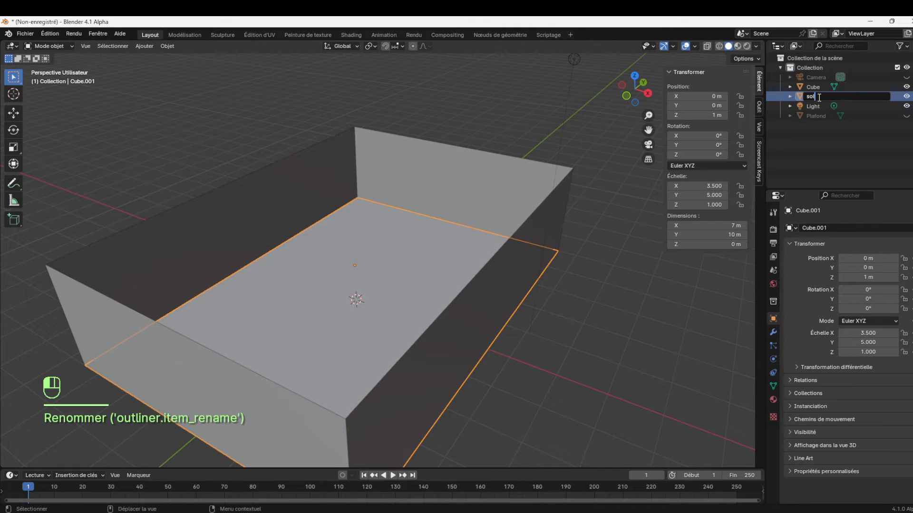
pyautogui.press('Return')
# Select the walls and the floor in turn to check that they are separate objects
pyautogui.click(515, 362)
pyautogui.click(517, 247)
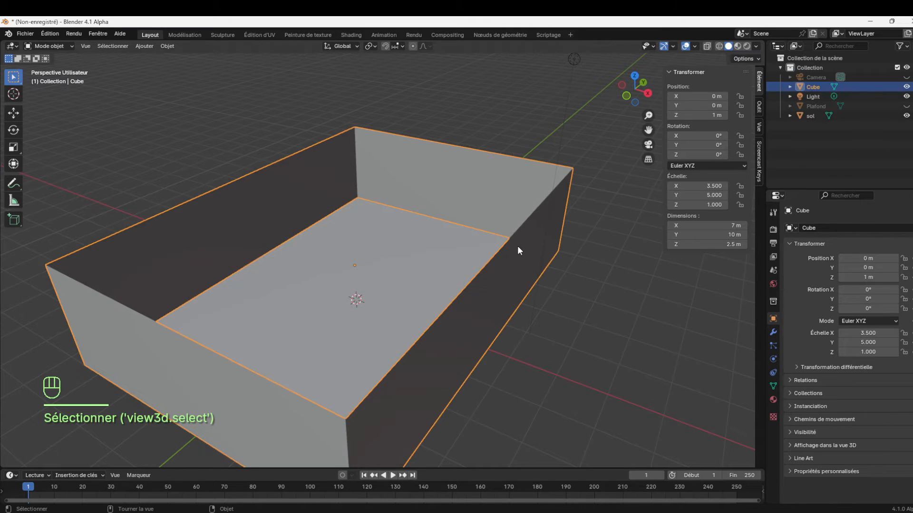
pyautogui.click(421, 239)
pyautogui.click(486, 179)
pyautogui.click(403, 265)
pyautogui.click(490, 201)
# Switch the walls object to edit mode and back to object mode
pyautogui.moveTo(647, 116); pyautogui.dragTo(632, 100)
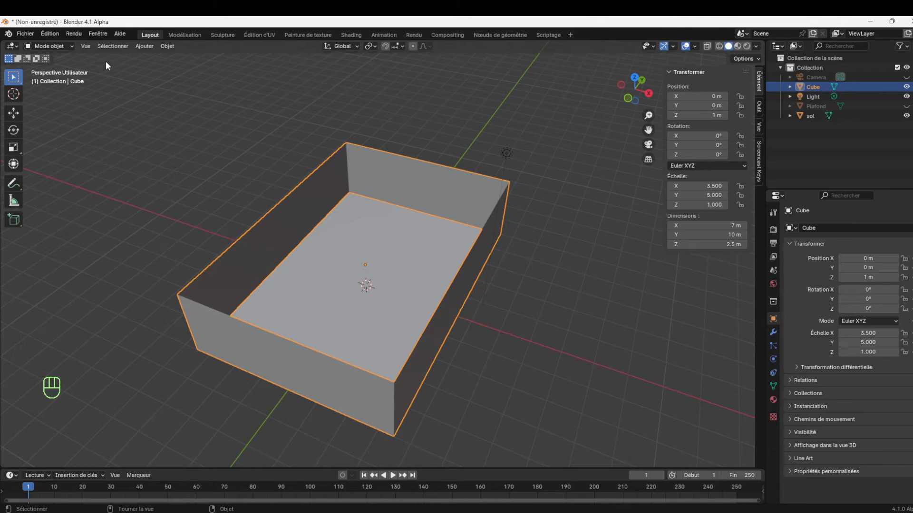
pyautogui.click(48, 46)
pyautogui.click(61, 67)
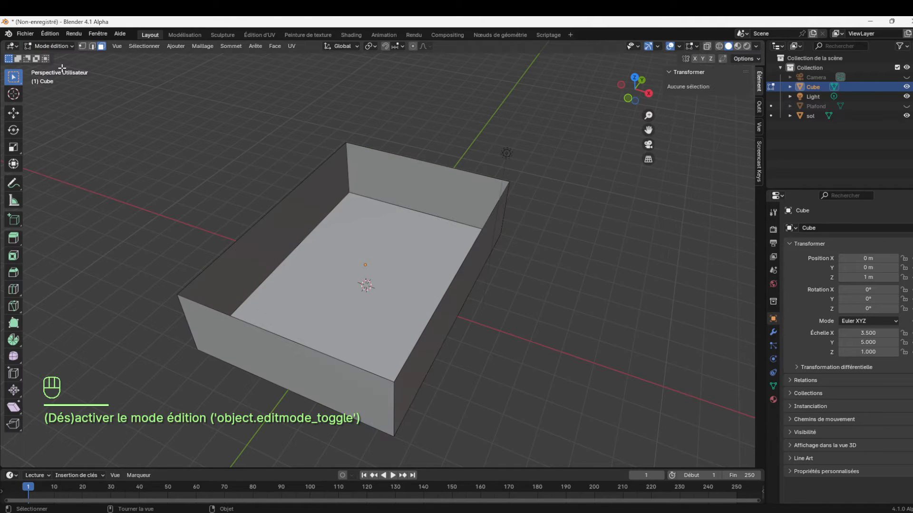
pyautogui.click(63, 46)
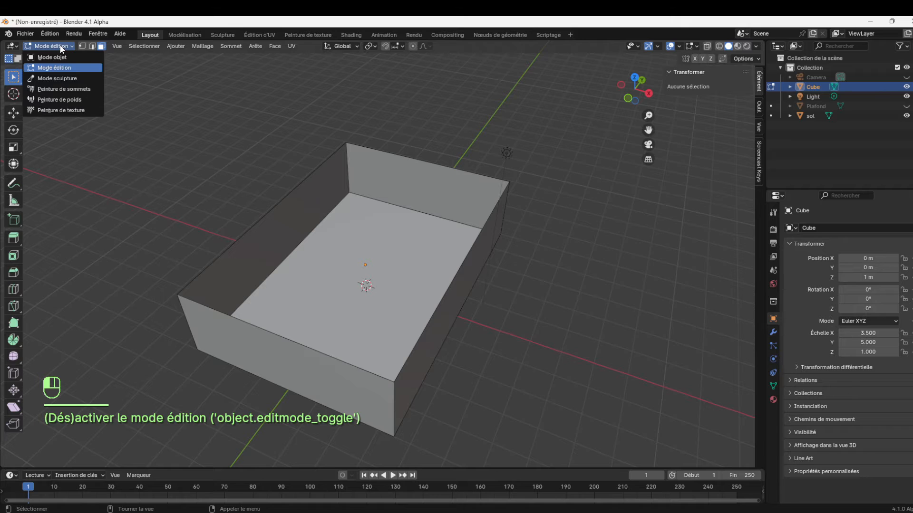
pyautogui.click(52, 57)
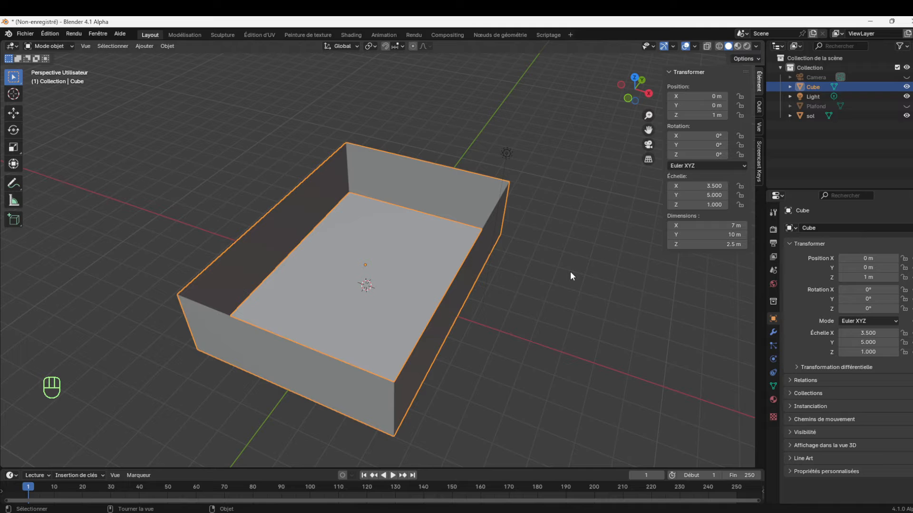
# Apply the scale transformation to the Cube walls object and to the sol floor object
pyautogui.hotkey('ctrl', 'a')
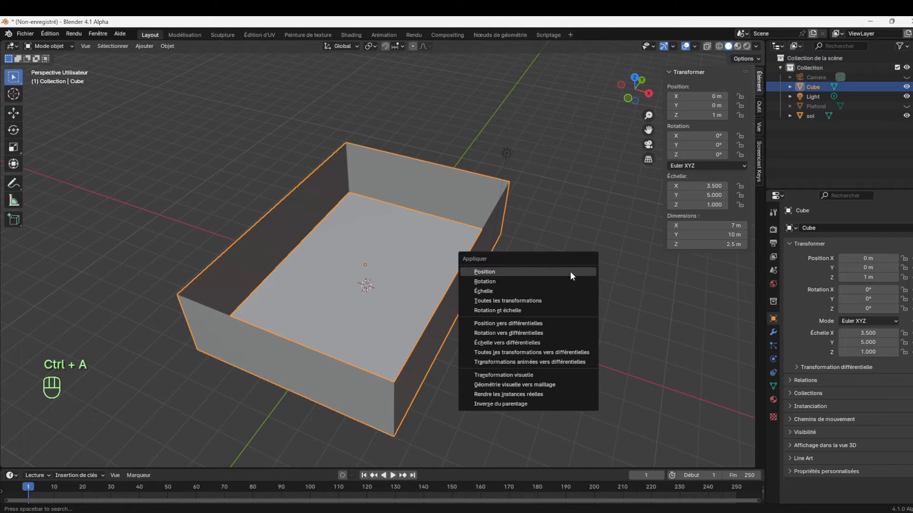
pyautogui.click(510, 291)
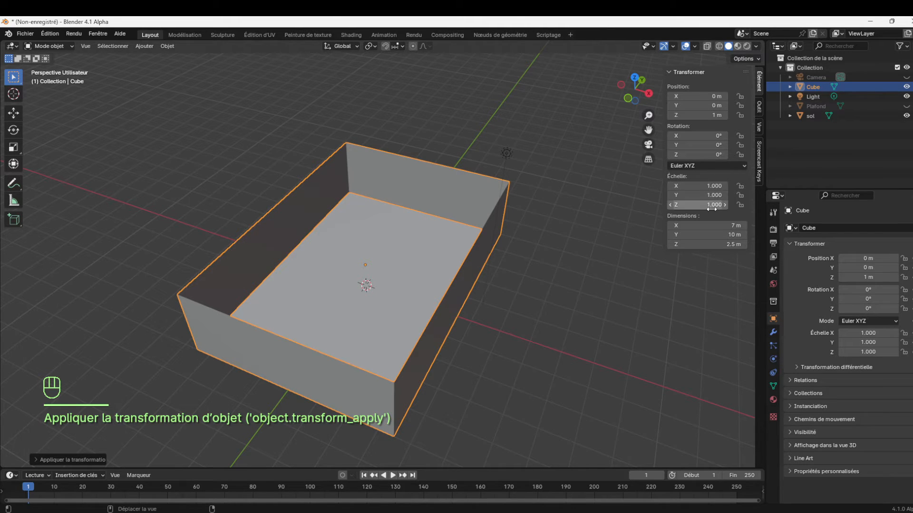
pyautogui.click(400, 265)
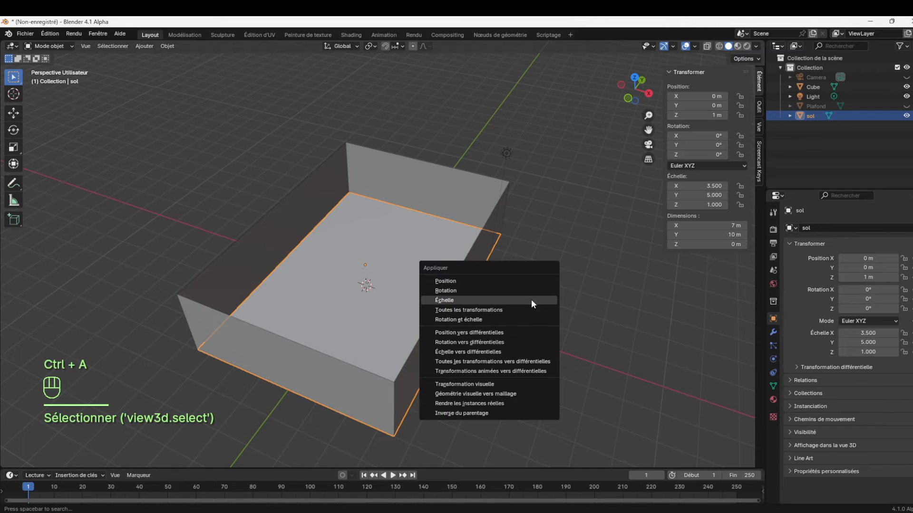
pyautogui.click(531, 298)
pyautogui.click(815, 95)
pyautogui.click(814, 89)
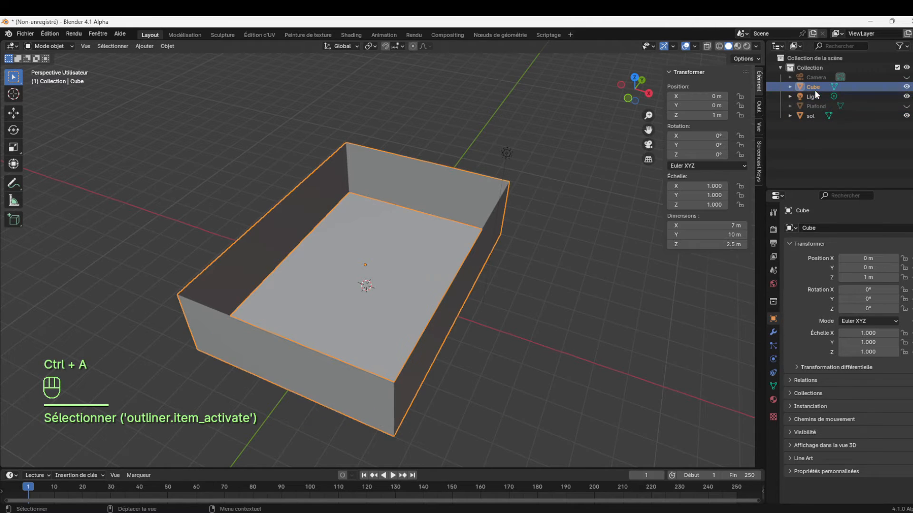
# Unhide the Plafond object and apply its scale transformation
pyautogui.click(816, 105)
pyautogui.click(906, 106)
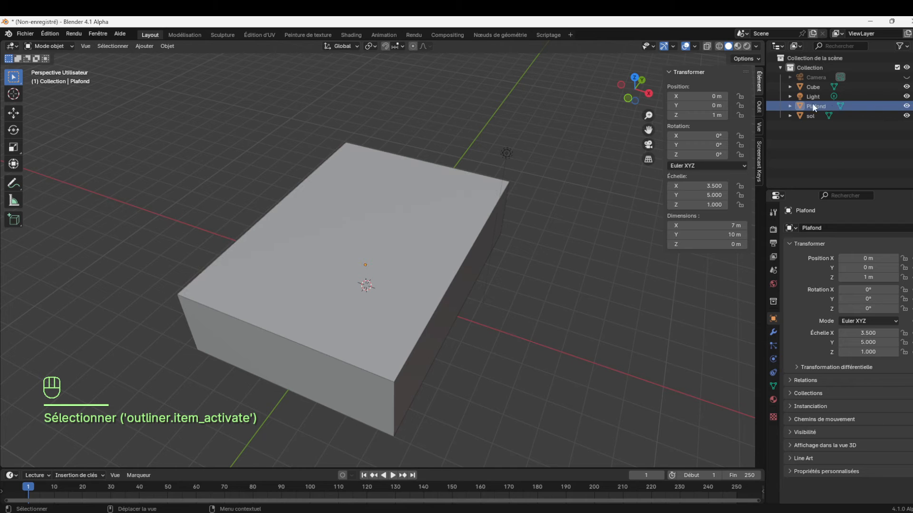
pyautogui.click(345, 278)
pyautogui.hotkey('ctrl', 'a')
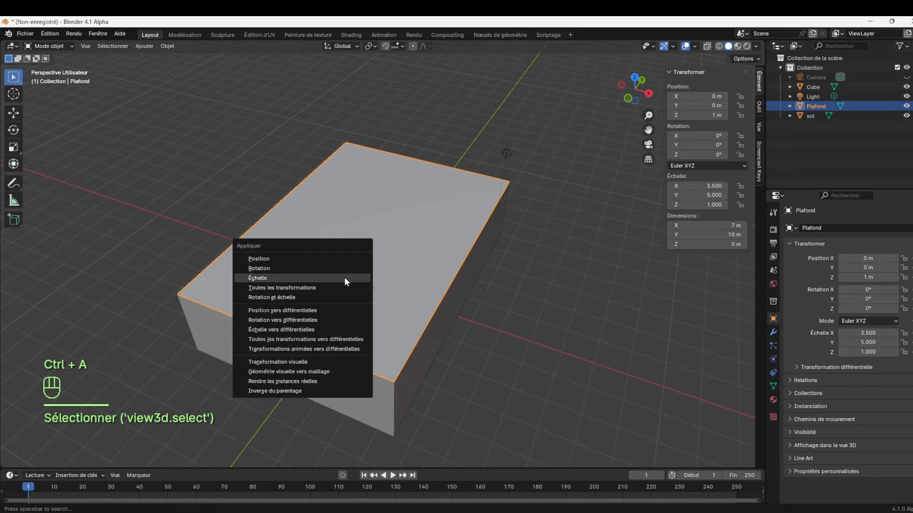
pyautogui.click(344, 277)
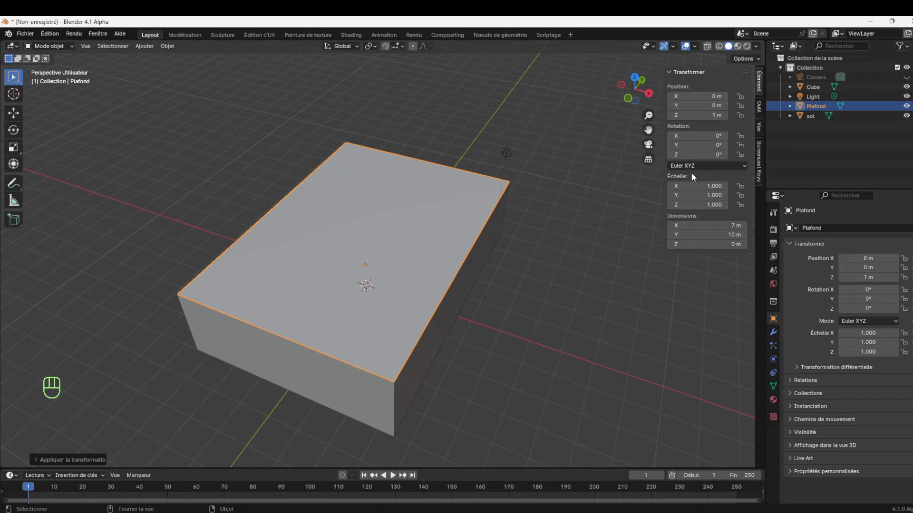
# Hide the Plafond object and rename the Cube walls object as murs
pyautogui.click(906, 106)
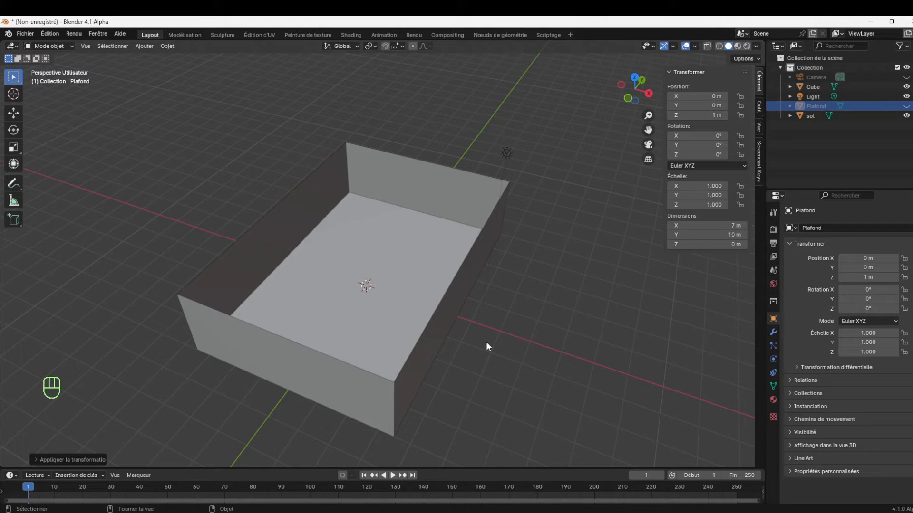
pyautogui.click(321, 241)
pyautogui.click(460, 201)
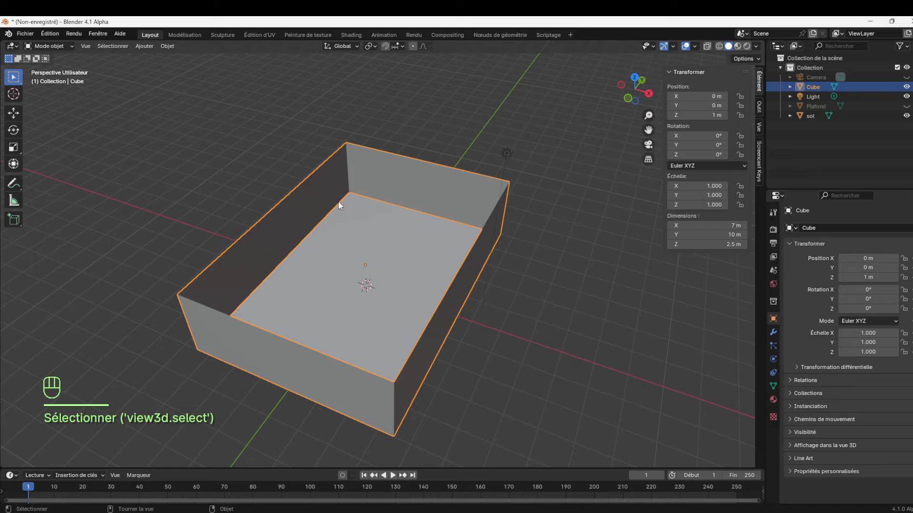
pyautogui.doubleClick(815, 87)
pyautogui.write('murs')
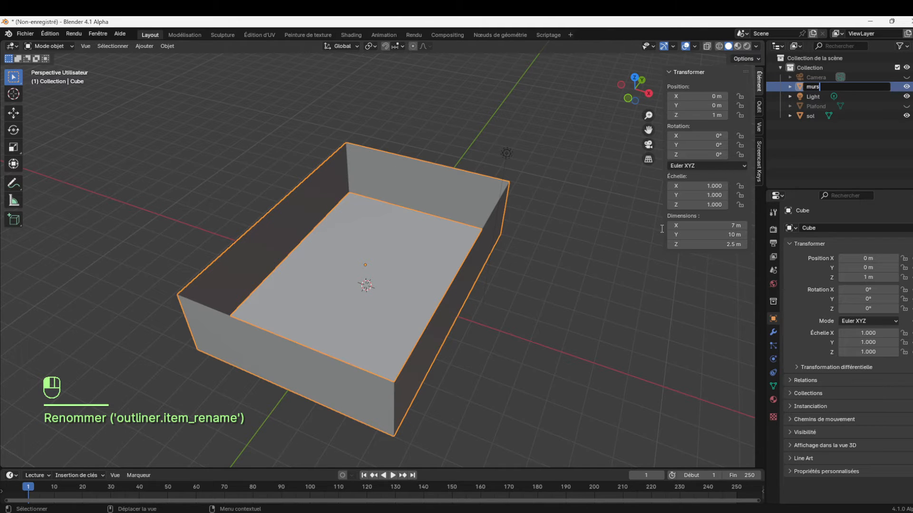
pyautogui.press('Return')
# Add a Solidifier modifier to the murs object
pyautogui.moveTo(648, 116); pyautogui.dragTo(596, 97)
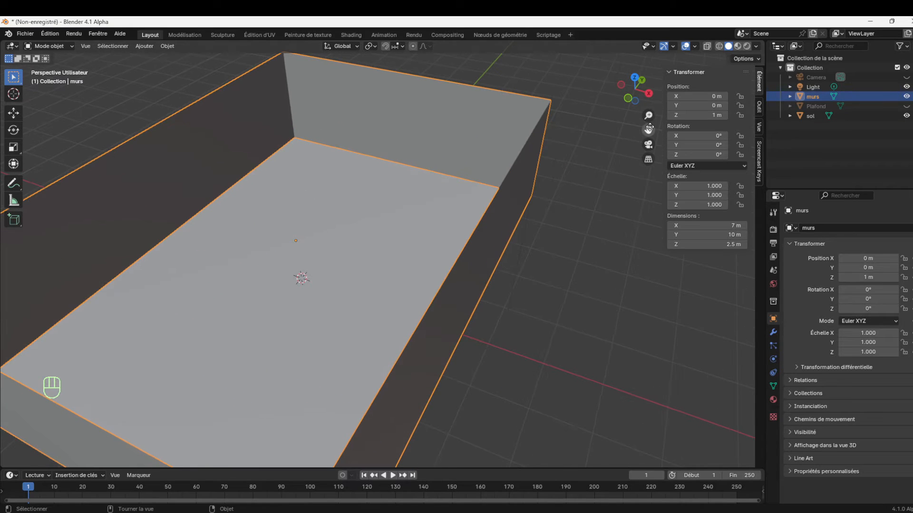
pyautogui.moveTo(648, 116); pyautogui.dragTo(649, 136)
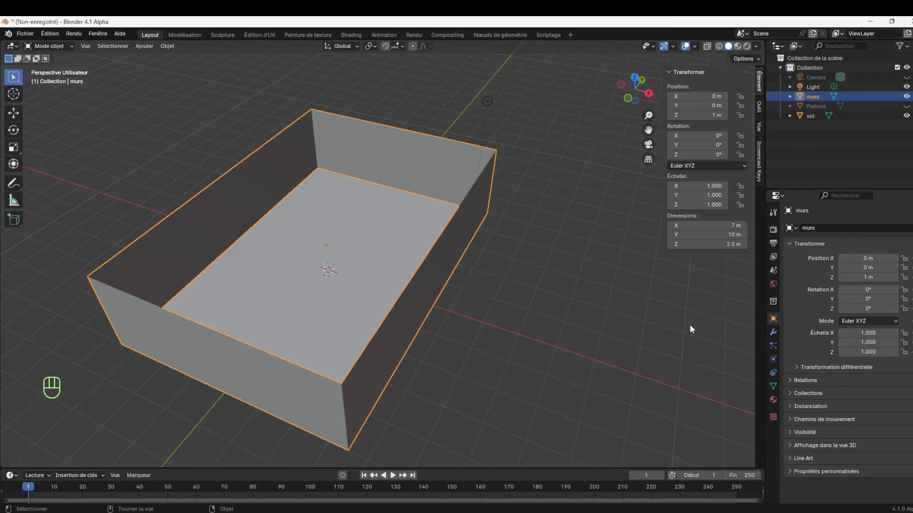
pyautogui.click(773, 332)
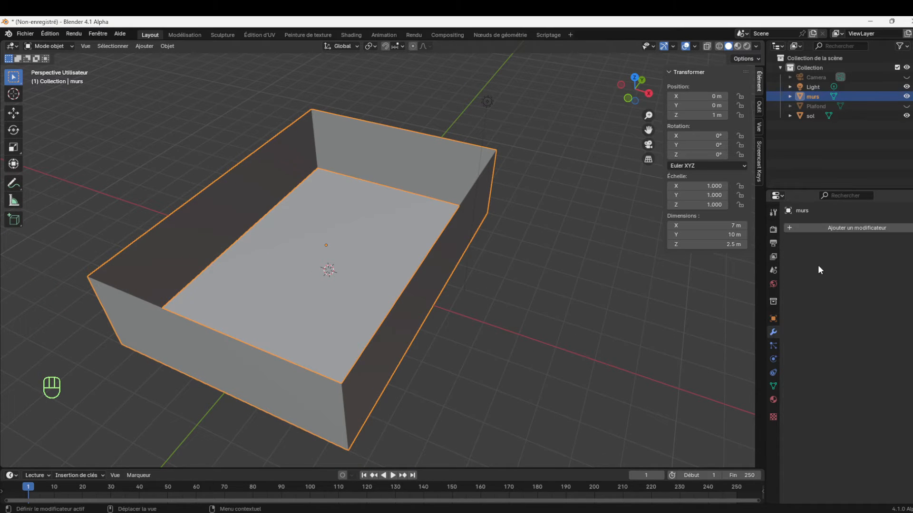
pyautogui.click(808, 229)
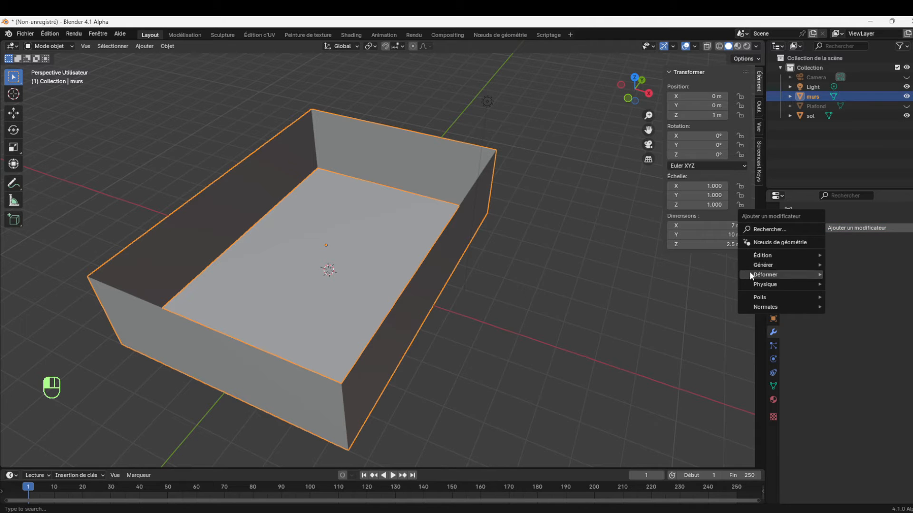
pyautogui.moveTo(770, 265)
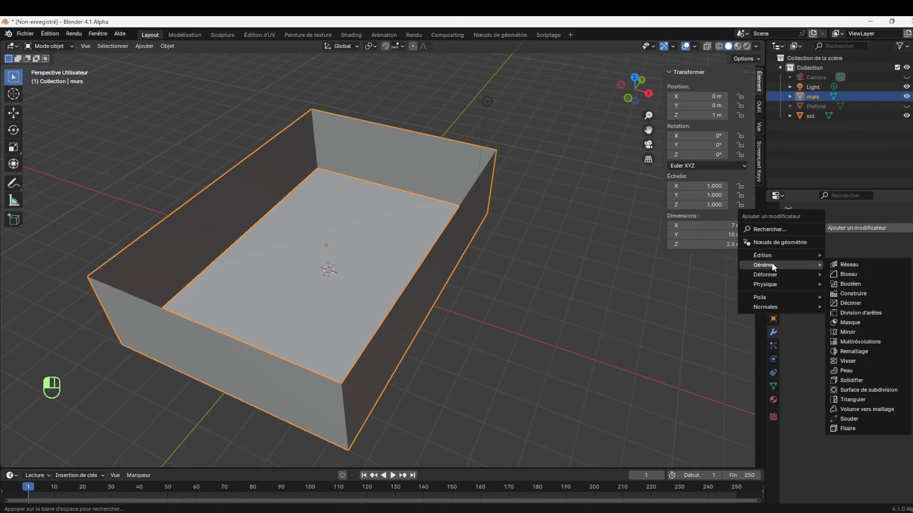
pyautogui.click(861, 382)
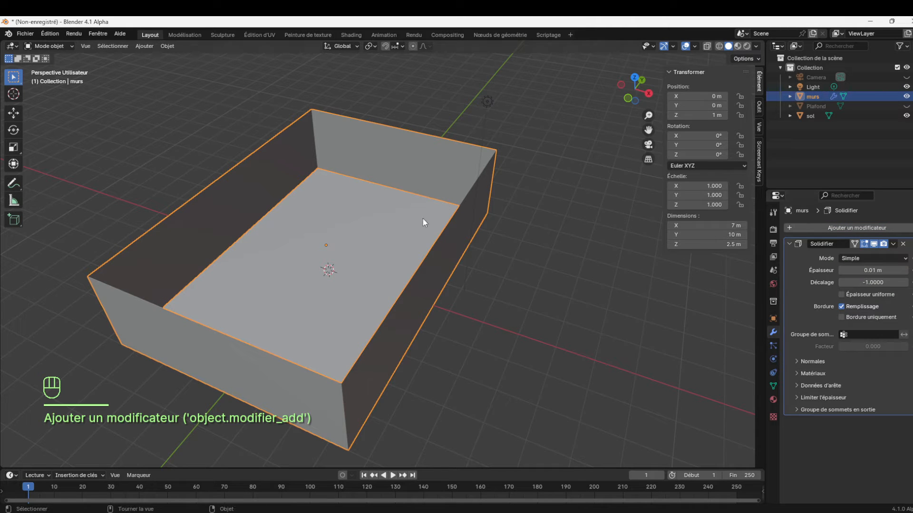
# Set the Épaisseur of the murs Solidifier modifier to 15 cm
pyautogui.moveTo(648, 115)
pyautogui.mouseDown()
pyautogui.moveTo(647, 96)
pyautogui.moveTo(647, 116)
pyautogui.mouseUp()
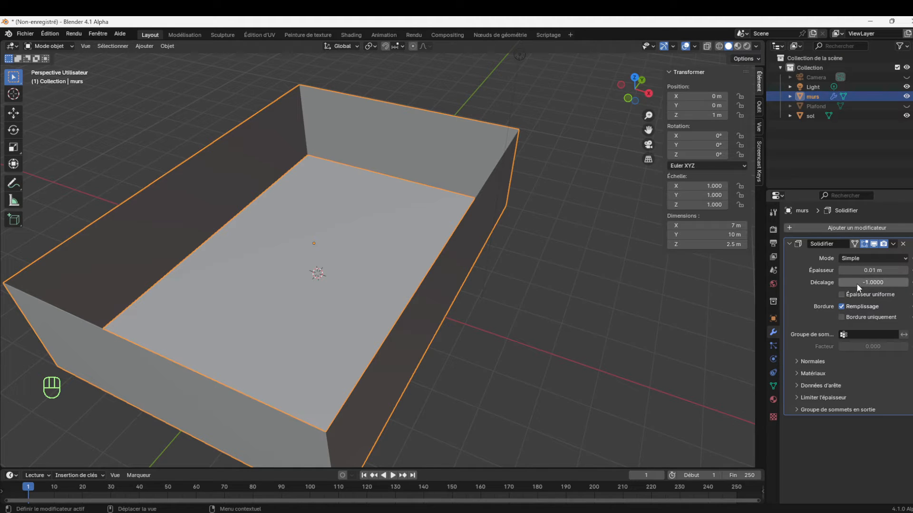
pyautogui.click(886, 270)
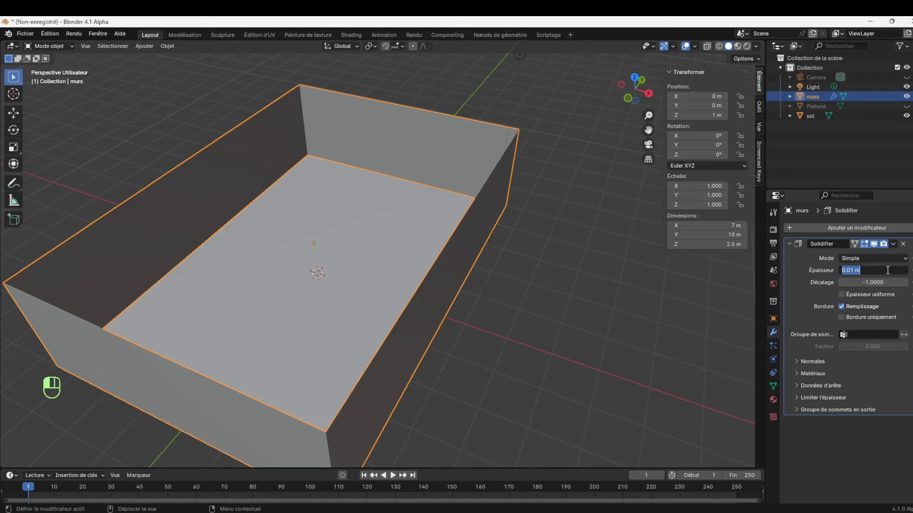
pyautogui.write('15cm')
pyautogui.press('Return')
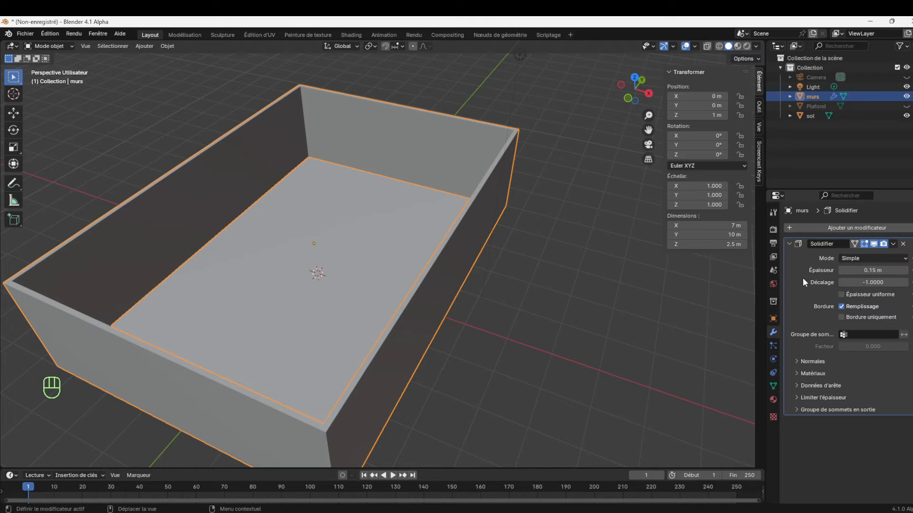
# Toggle Épaisseur uniforme on the murs Solidifier modifier to compare the wall thickness, and leave it enabled
pyautogui.click(841, 294)
pyautogui.click(841, 295)
pyautogui.click(841, 295)
pyautogui.click(842, 295)
pyautogui.click(841, 295)
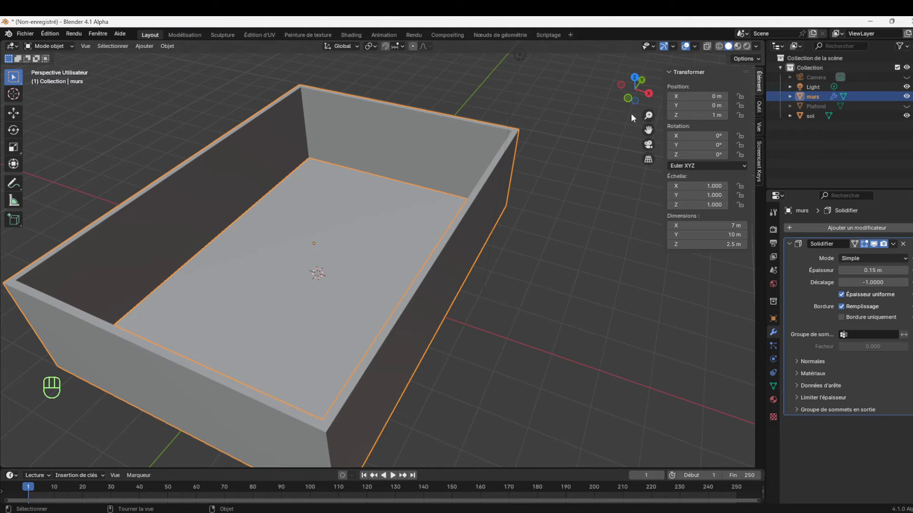
pyautogui.moveTo(646, 101); pyautogui.dragTo(304, 124)
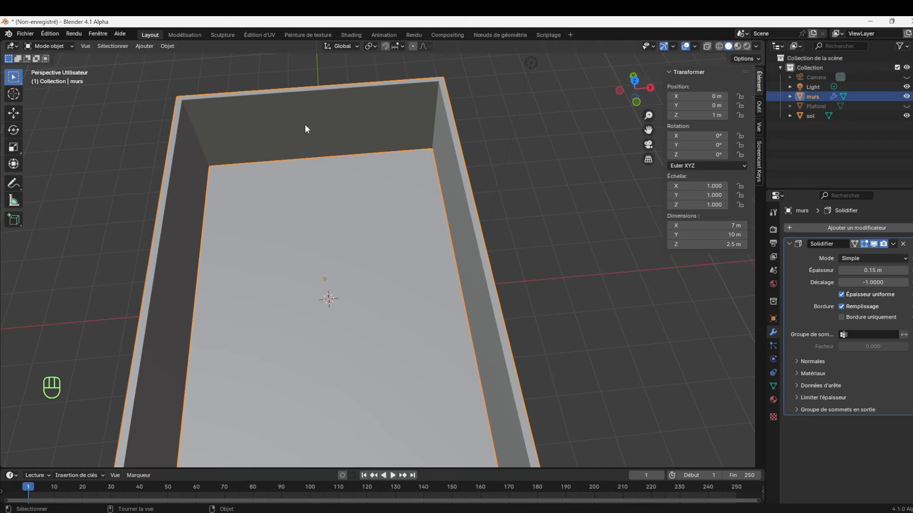
pyautogui.click(840, 294)
pyautogui.click(839, 295)
# Set the Solidifier thickness of murs to -0.15 m so the walls thicken outward
pyautogui.click(857, 270)
pyautogui.click(842, 270)
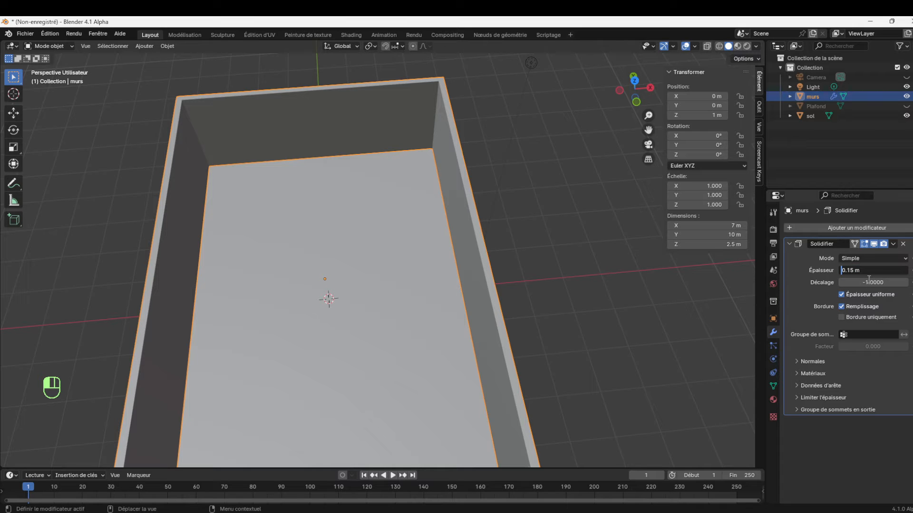
pyautogui.write('-')
pyautogui.press('Return')
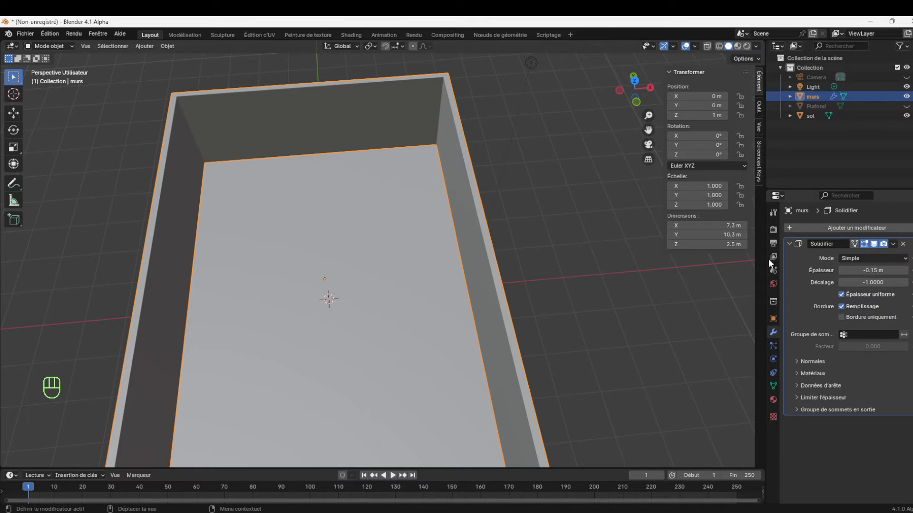
pyautogui.click(844, 271)
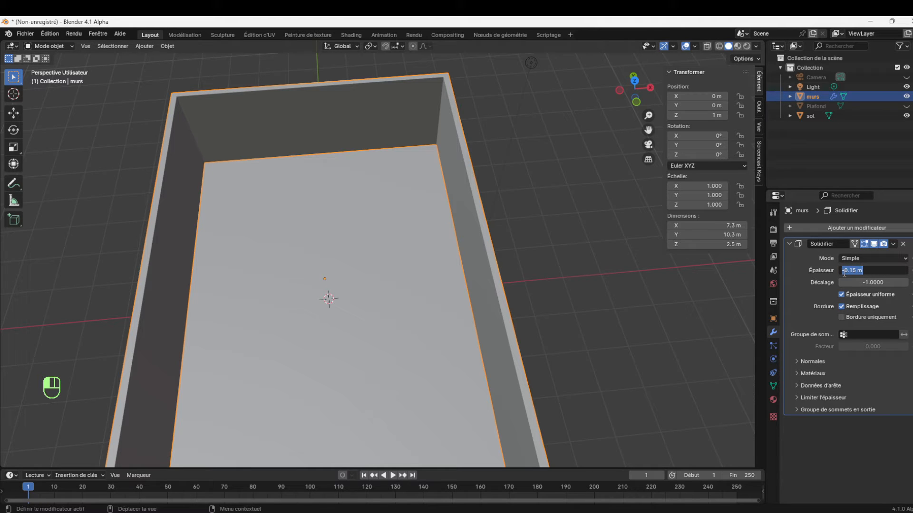
pyautogui.click(871, 269)
# Examine the thickened walls from below and above, selecting the sol floor and the murs object in turn
pyautogui.click(648, 99)
pyautogui.moveTo(647, 100); pyautogui.dragTo(457, 134)
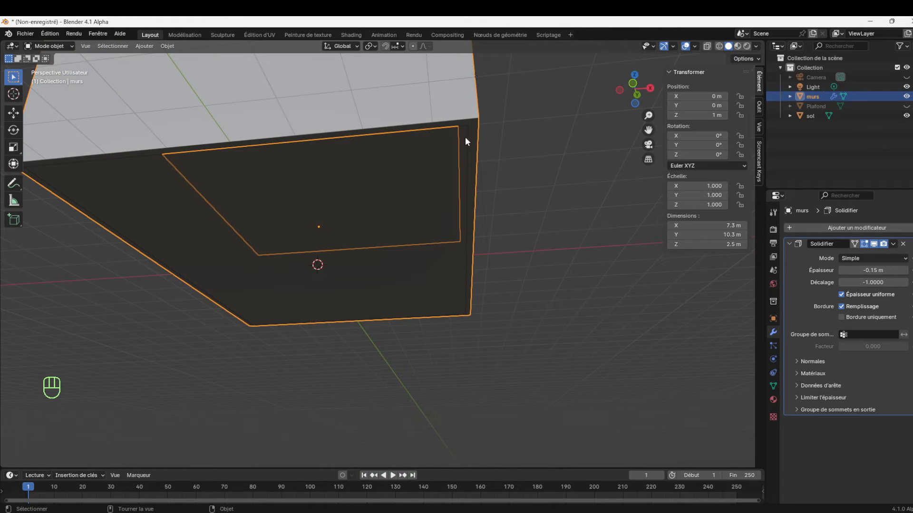
pyautogui.moveTo(643, 95); pyautogui.dragTo(642, 143)
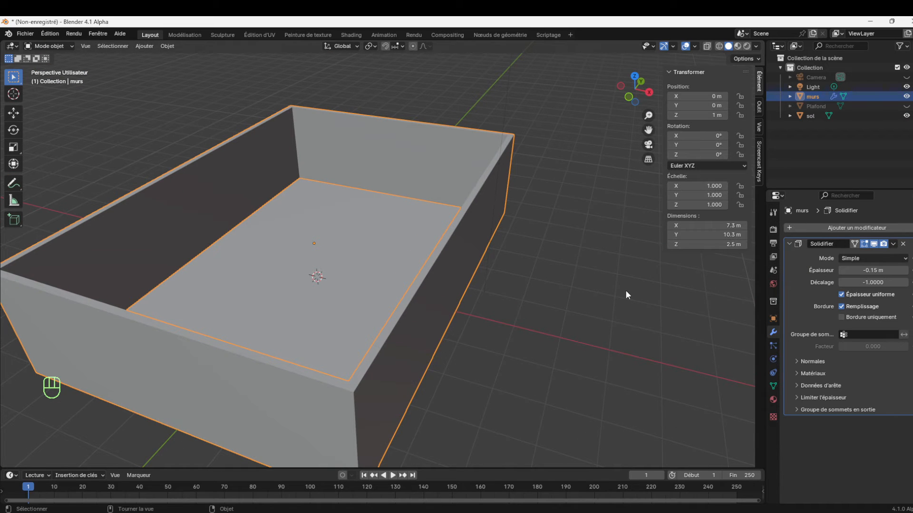
pyautogui.moveTo(649, 116); pyautogui.dragTo(635, 153)
pyautogui.click(367, 266)
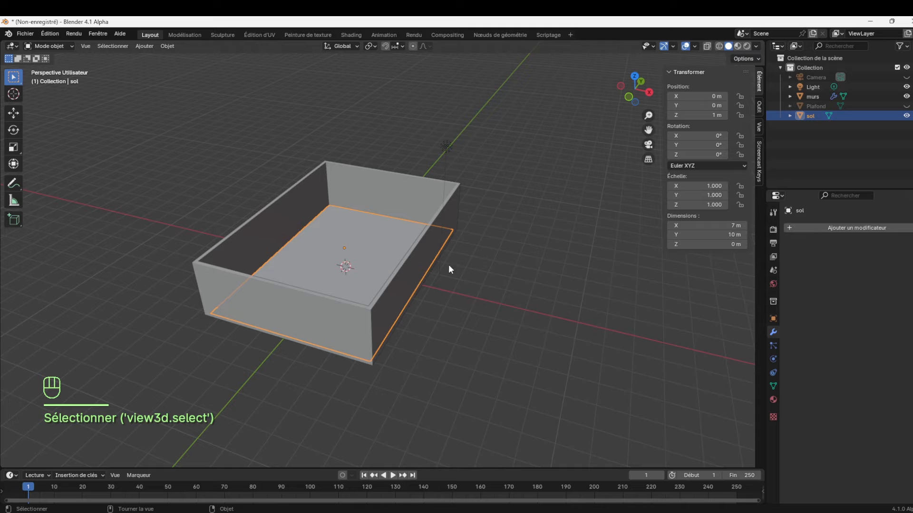
pyautogui.click(449, 221)
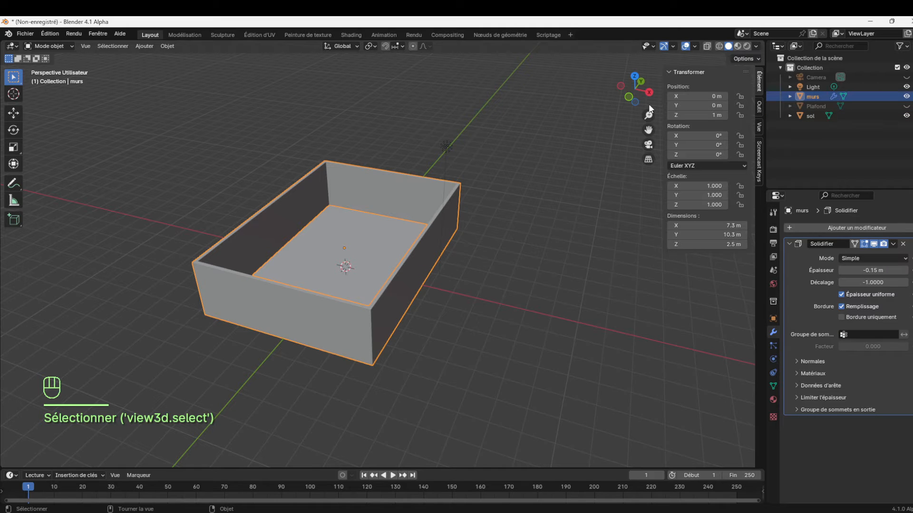
pyautogui.moveTo(648, 115)
pyautogui.mouseDown()
pyautogui.moveTo(648, 104)
pyautogui.moveTo(665, 125)
pyautogui.moveTo(671, 120)
pyautogui.moveTo(618, 102)
pyautogui.moveTo(636, 103)
pyautogui.mouseUp()
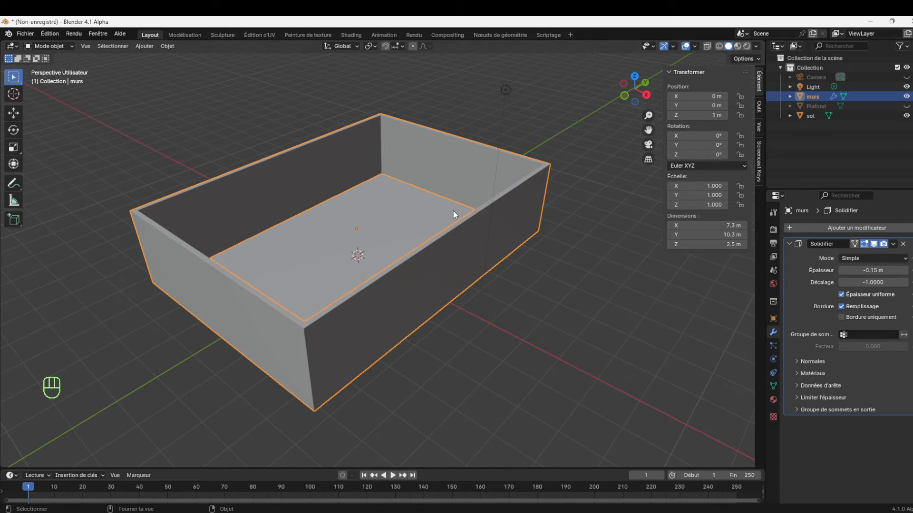
# In edit mode, duplicate the long wall face of murs on the negative X side and move the copy about 2.6 m along X
pyautogui.click(471, 269)
pyautogui.press('Tab')
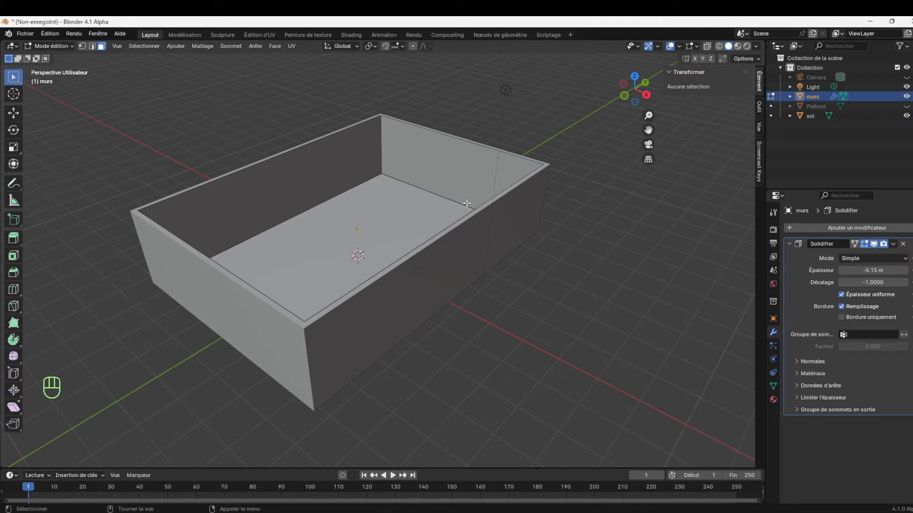
pyautogui.click(493, 224)
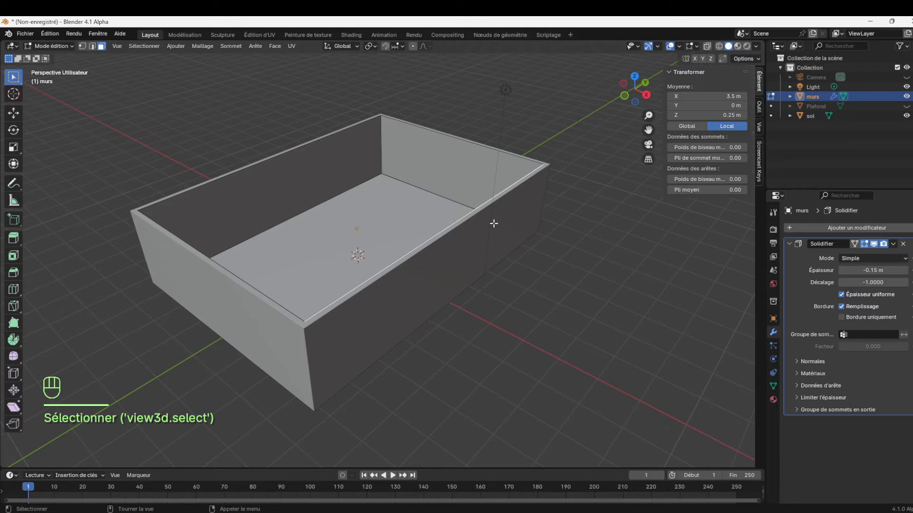
pyautogui.click(327, 171)
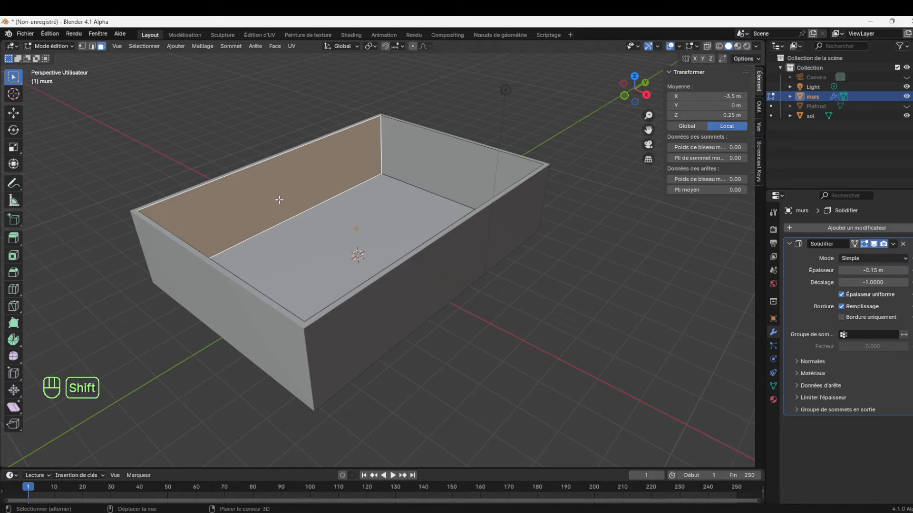
pyautogui.hotkey('shift', 'd')
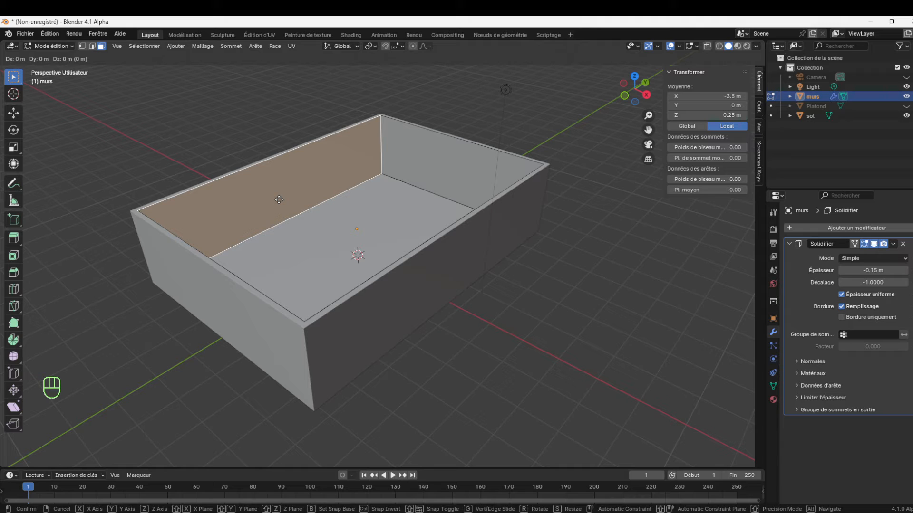
pyautogui.press('x')
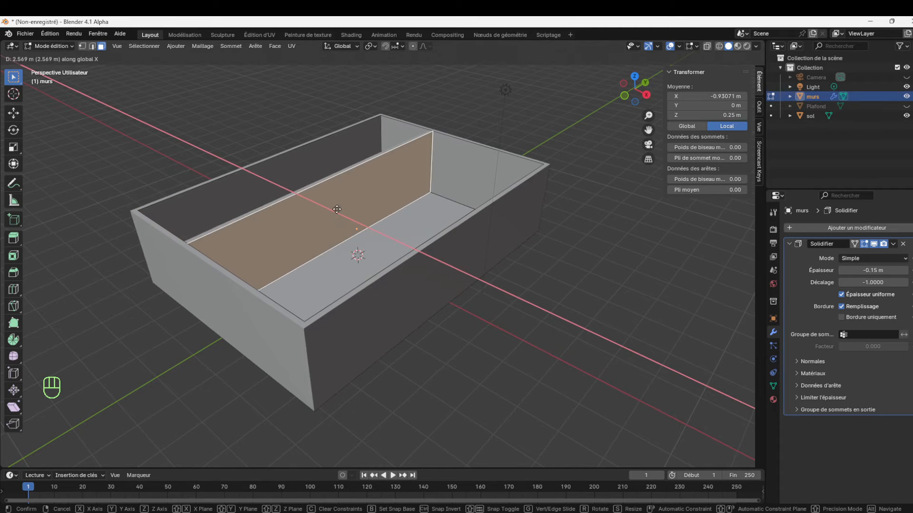
pyautogui.click(338, 208)
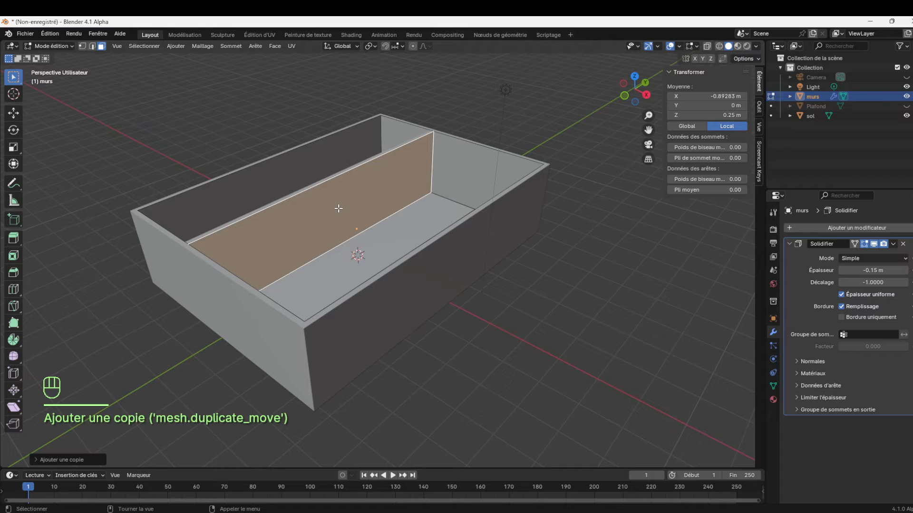
# Return to object mode and select the inner partition and an outer wall to check whether they form one object
pyautogui.click(53, 47)
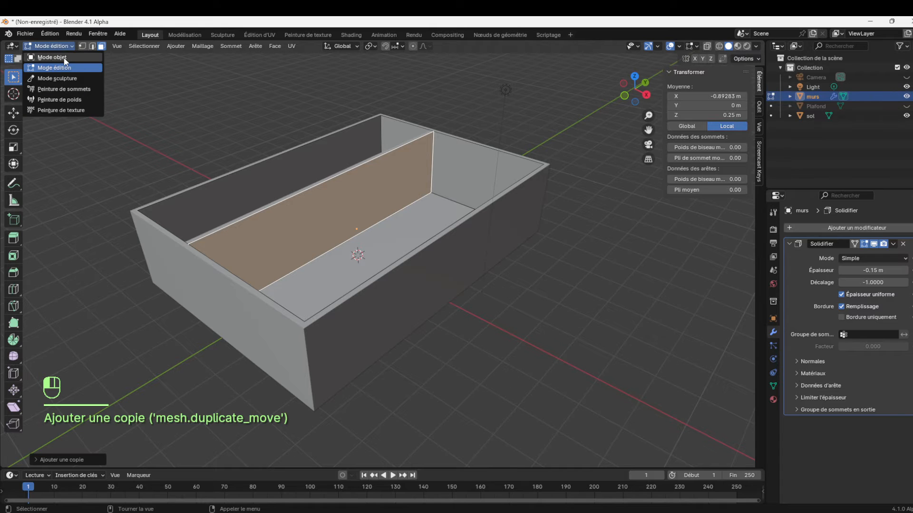
pyautogui.click(64, 59)
pyautogui.click(379, 184)
pyautogui.click(301, 145)
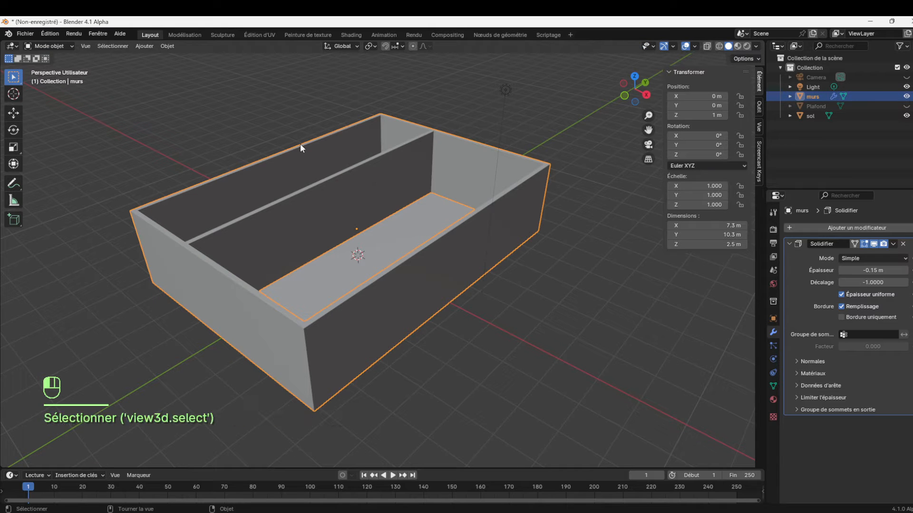
# In edit mode, separate the inner partition's face from murs into its own object
pyautogui.press('Tab')
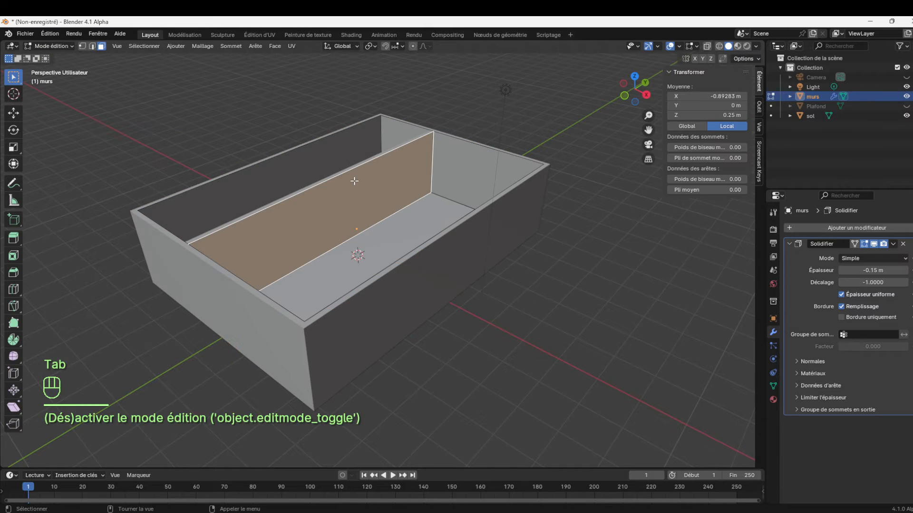
pyautogui.moveTo(637, 104); pyautogui.dragTo(613, 125)
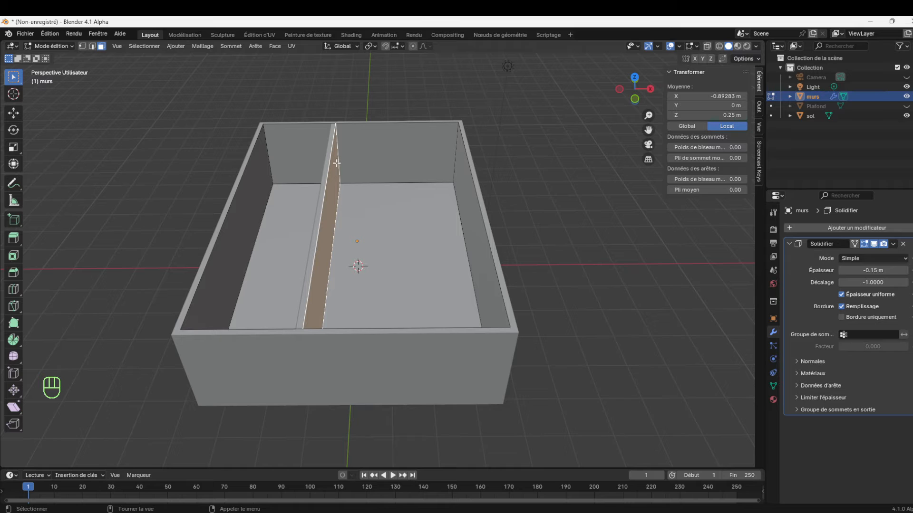
pyautogui.rightClick(330, 231)
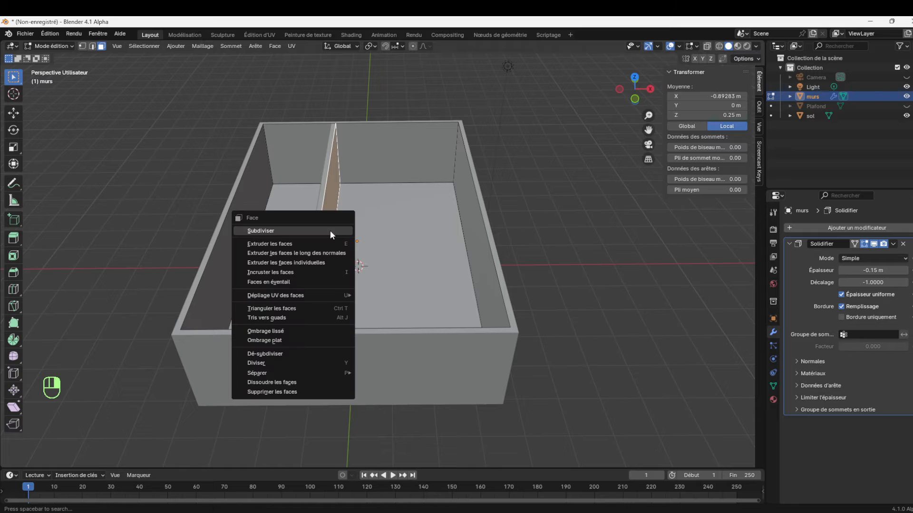
pyautogui.moveTo(314, 372)
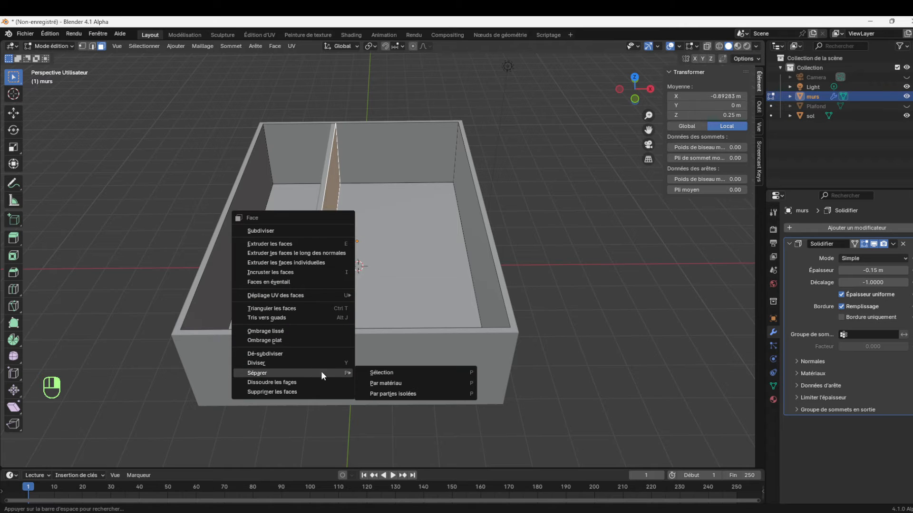
pyautogui.click(374, 373)
pyautogui.click(49, 42)
pyautogui.click(361, 236)
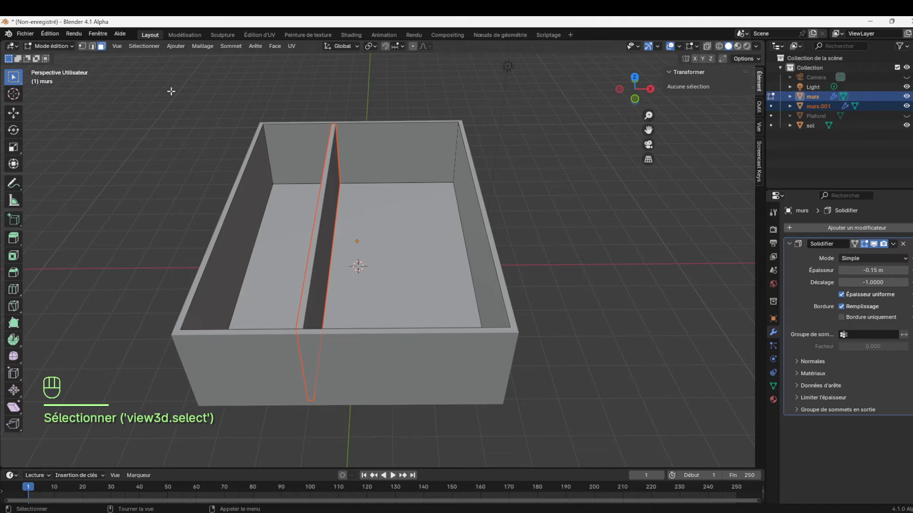
# In object mode, select the separated partition and set its Solidifier thickness to about -1.16 m
pyautogui.click(50, 45)
pyautogui.click(45, 55)
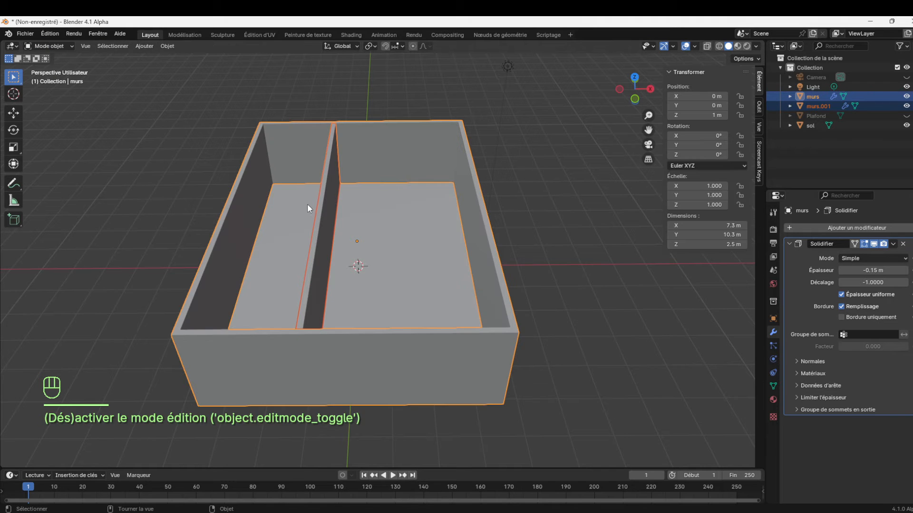
pyautogui.click(328, 233)
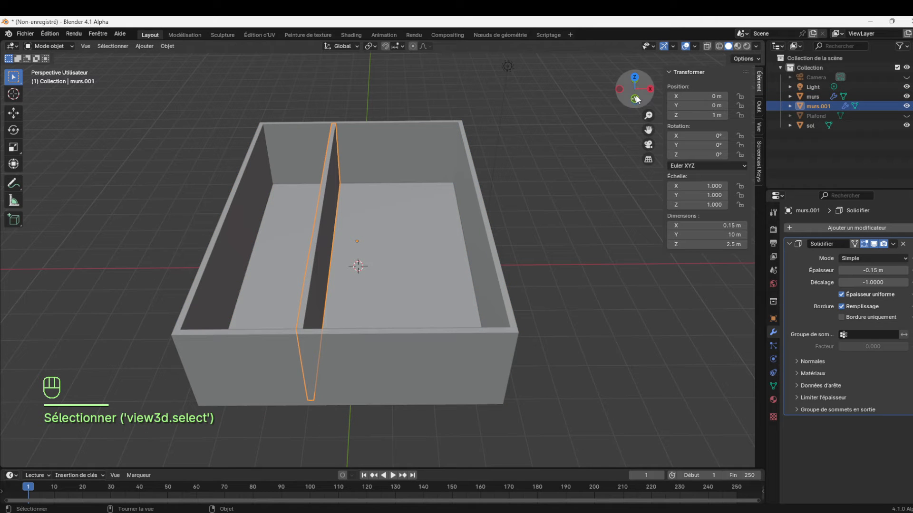
pyautogui.moveTo(647, 102); pyautogui.dragTo(646, 98)
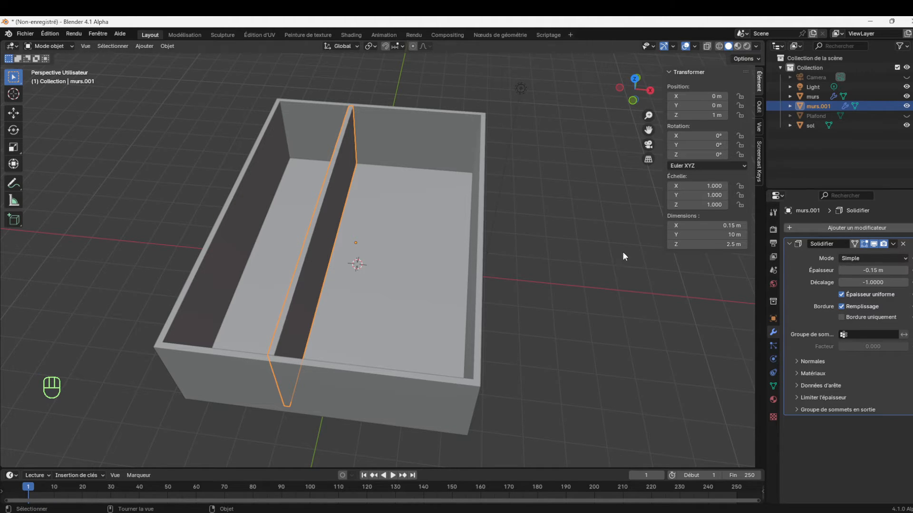
pyautogui.moveTo(872, 270); pyautogui.dragTo(810, 270)
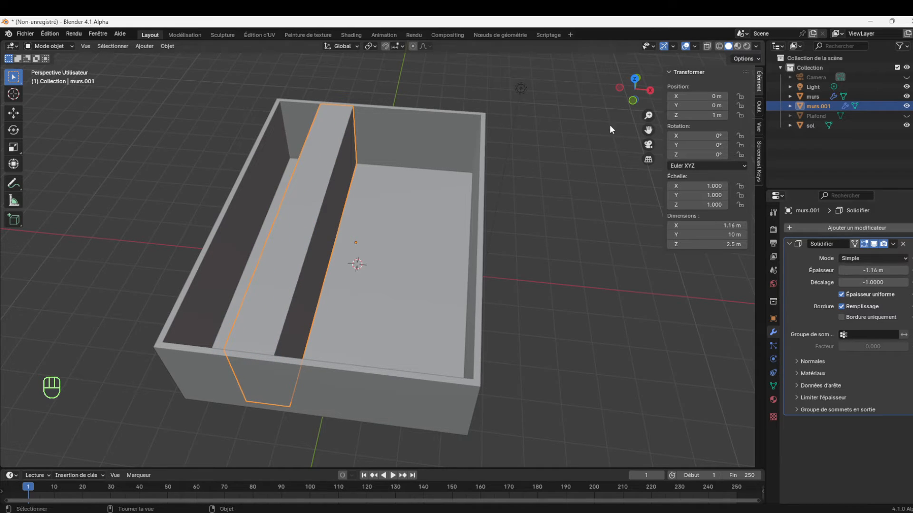
pyautogui.moveTo(641, 97); pyautogui.dragTo(635, 98)
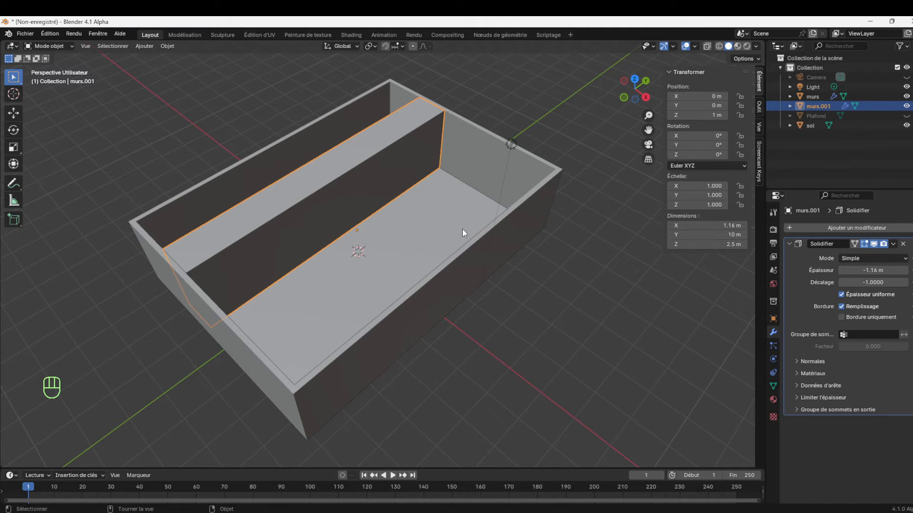
# Set the Y dimension of the thickened partition to 90 cm, turning it into a door-sized block
pyautogui.click(724, 234)
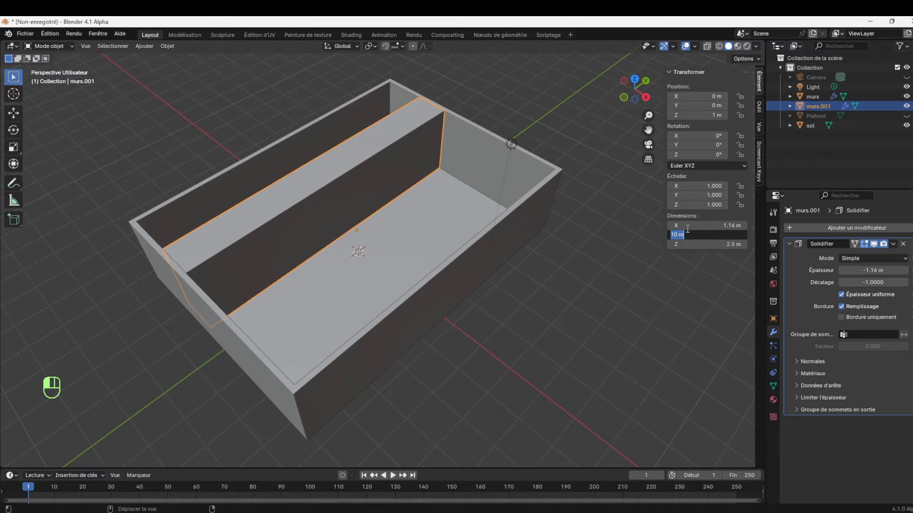
pyautogui.write('90cm')
pyautogui.press('Return')
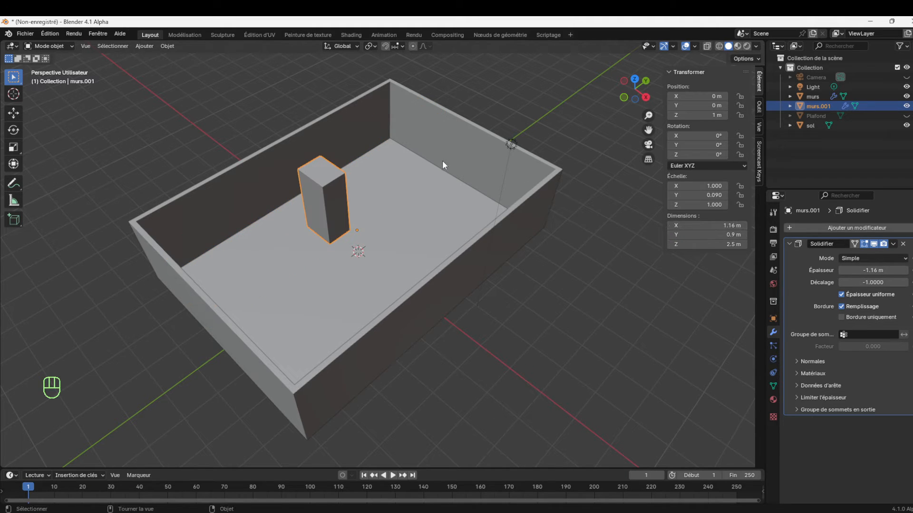
# In edit mode, lower the block's top edge by 0.5 m along Z, and reselect the block in object mode
pyautogui.moveTo(646, 104)
pyautogui.mouseDown()
pyautogui.moveTo(623, 106)
pyautogui.moveTo(649, 99)
pyautogui.mouseUp()
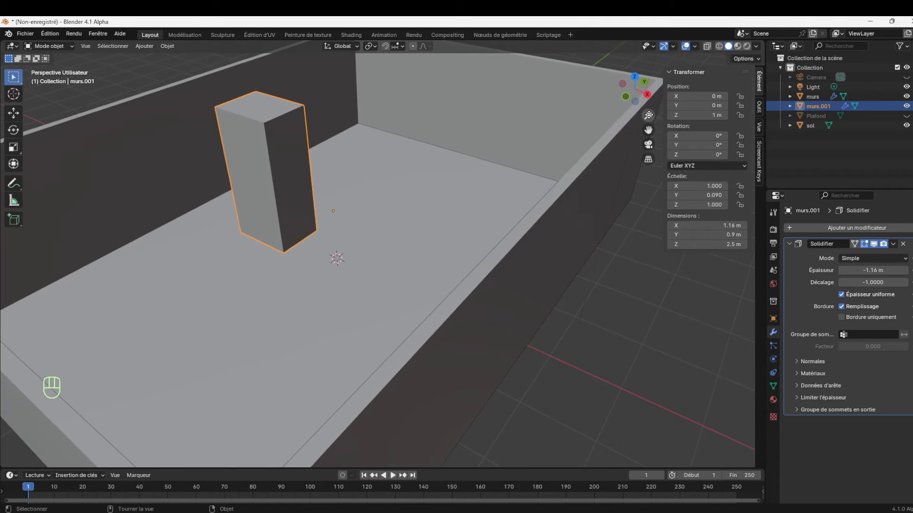
pyautogui.press('Tab')
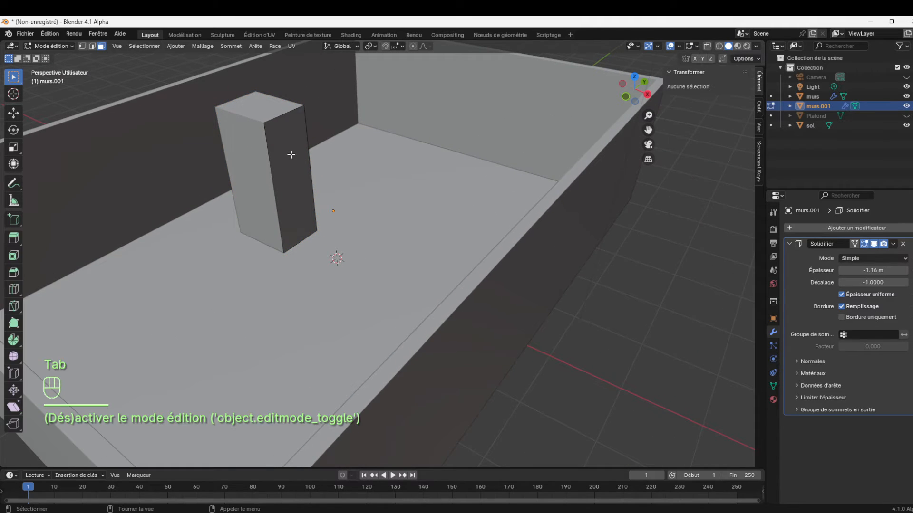
pyautogui.click(93, 46)
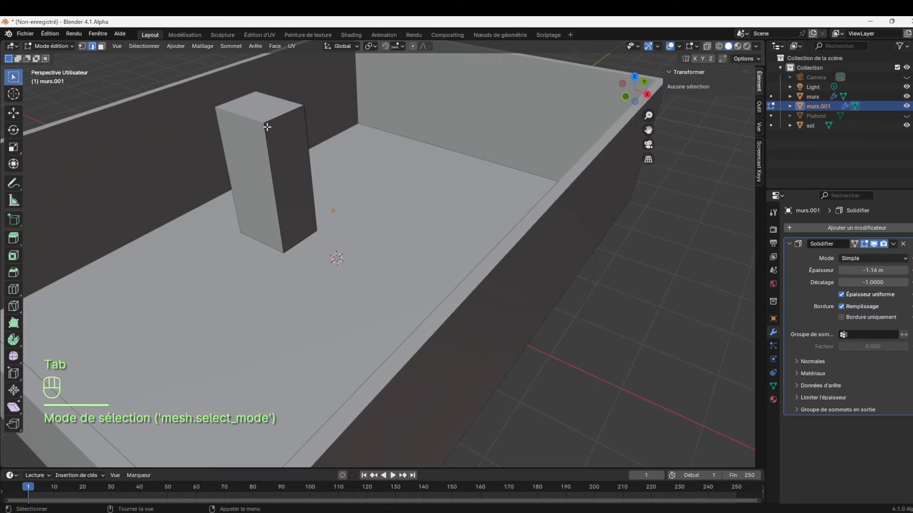
pyautogui.click(280, 116)
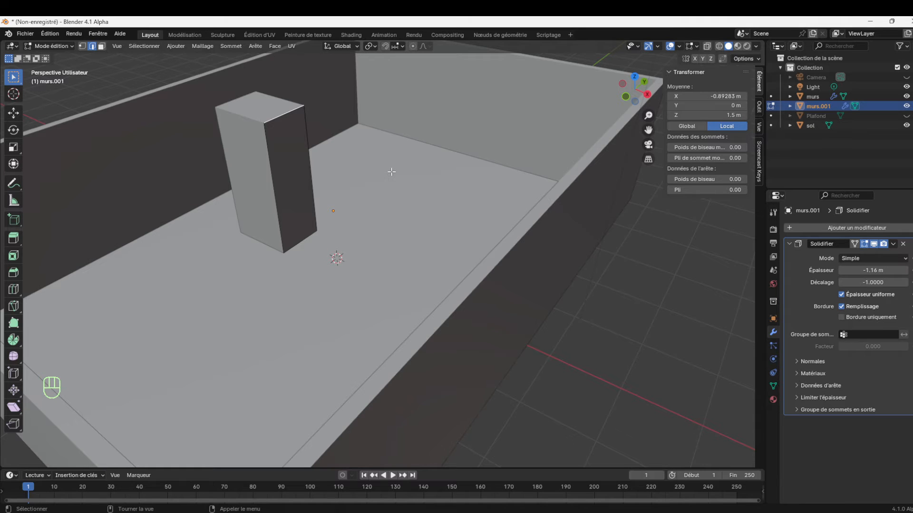
pyautogui.press('g')
pyautogui.press('z')
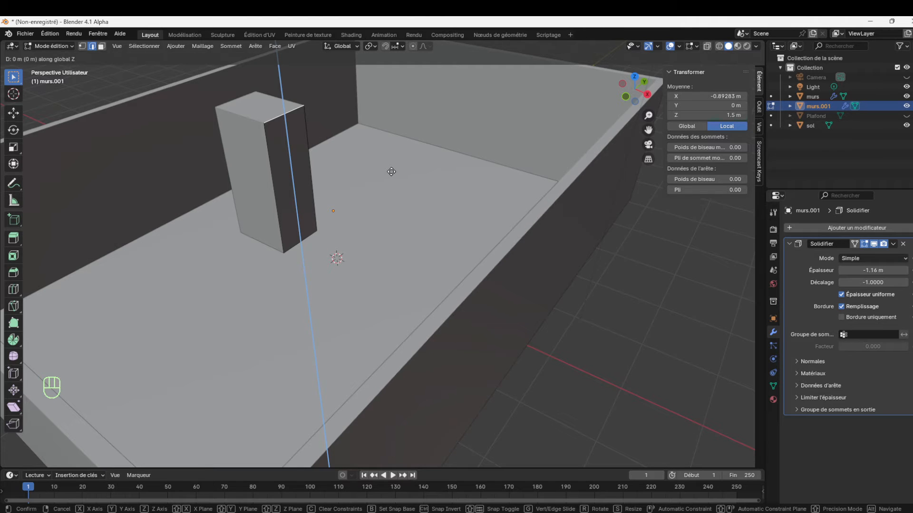
pyautogui.write('-0.5')
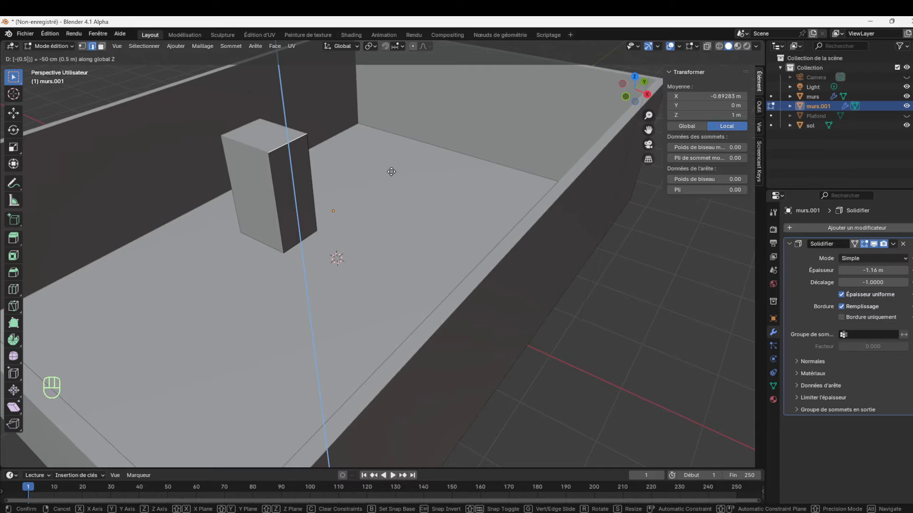
pyautogui.click(391, 171)
pyautogui.click(52, 46)
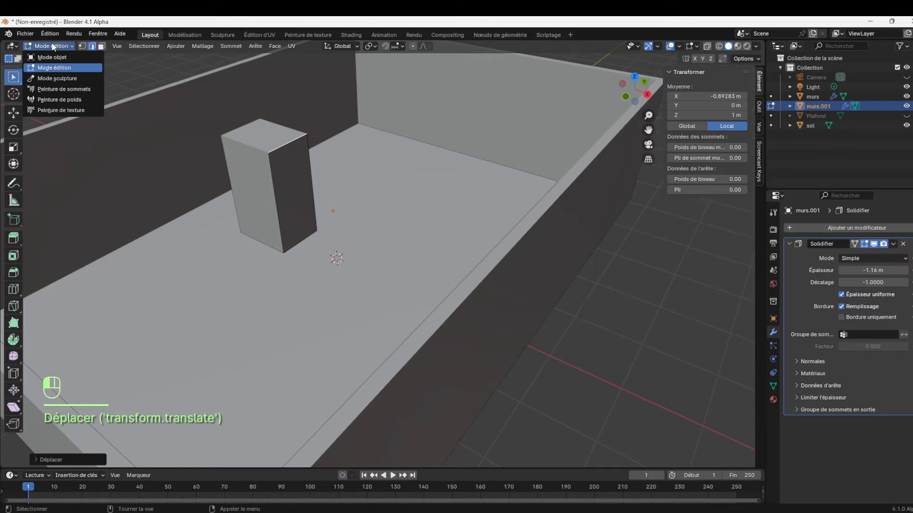
pyautogui.click(53, 57)
pyautogui.click(284, 204)
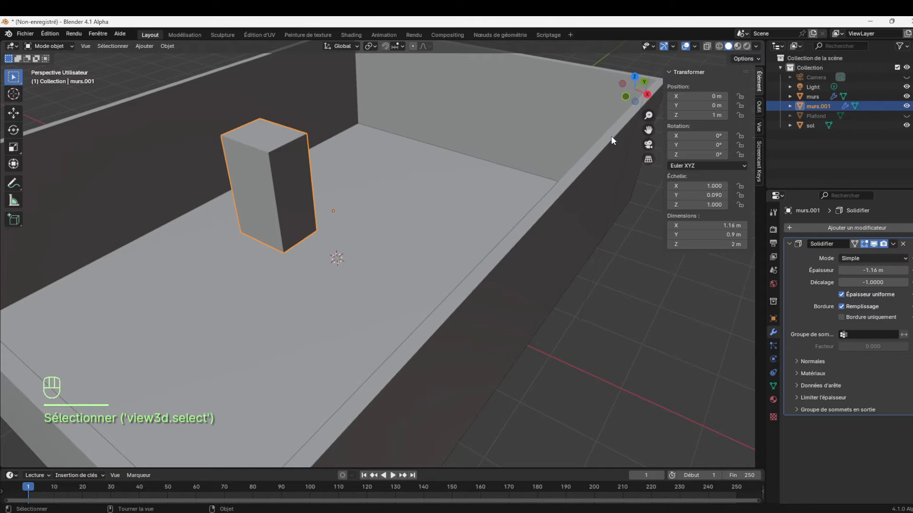
# Move the door block about 2.1 m along negative X so it passes through the long outer wall
pyautogui.moveTo(643, 101); pyautogui.dragTo(648, 145)
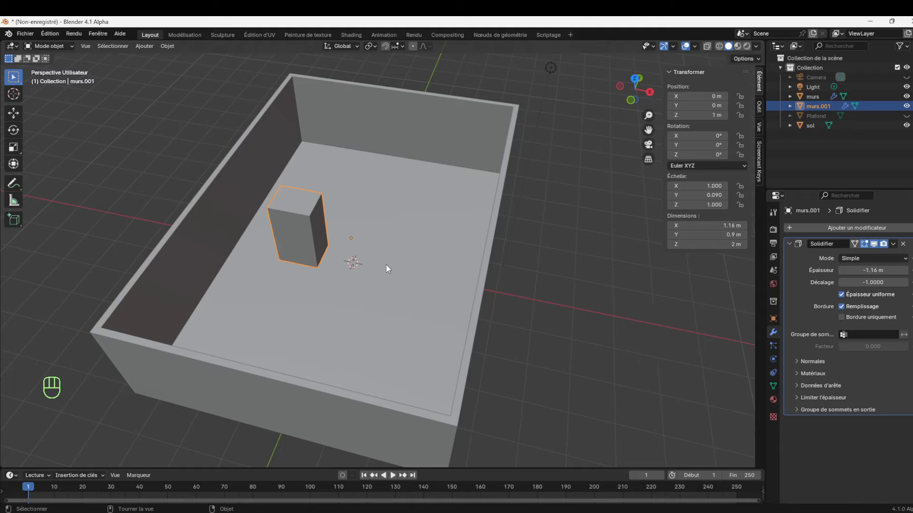
pyautogui.moveTo(642, 101); pyautogui.dragTo(578, 118)
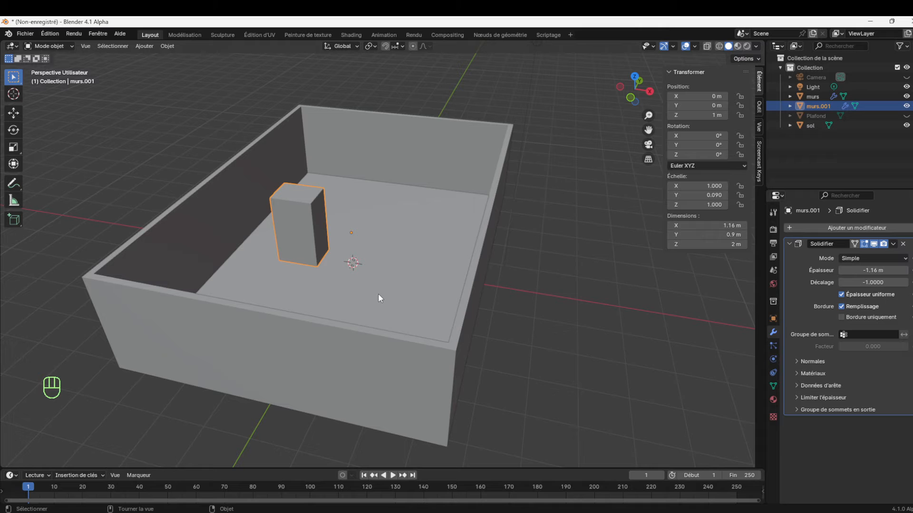
pyautogui.press('g')
pyautogui.press('x')
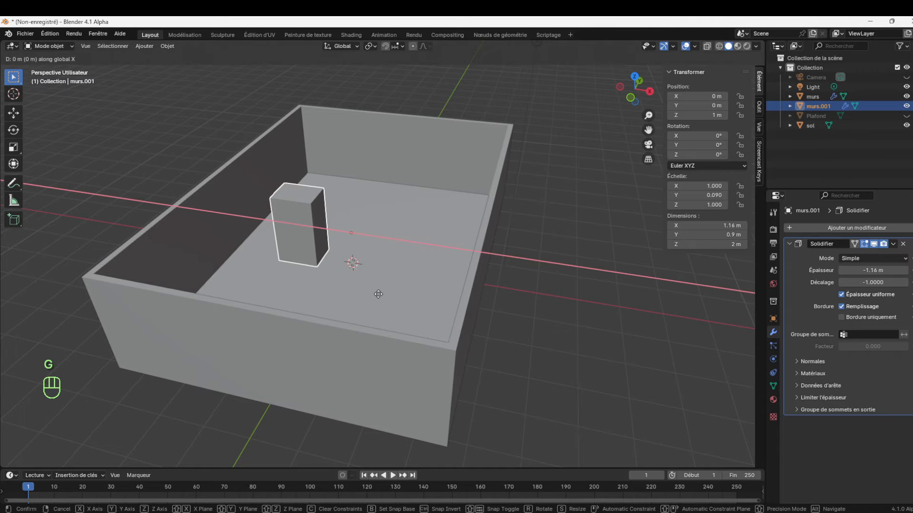
pyautogui.click(307, 280)
pyautogui.moveTo(642, 101); pyautogui.dragTo(192, 278)
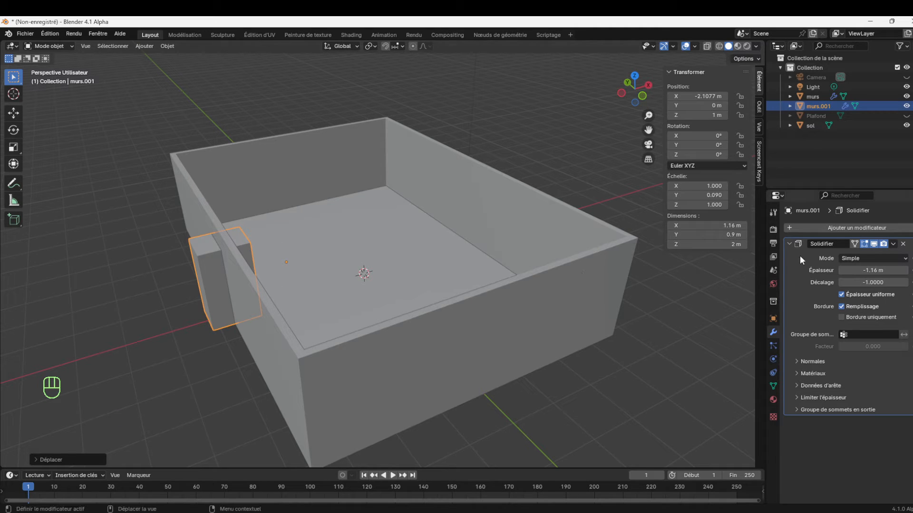
# Select the murs object and apply its Solidifier modifier
pyautogui.click(789, 243)
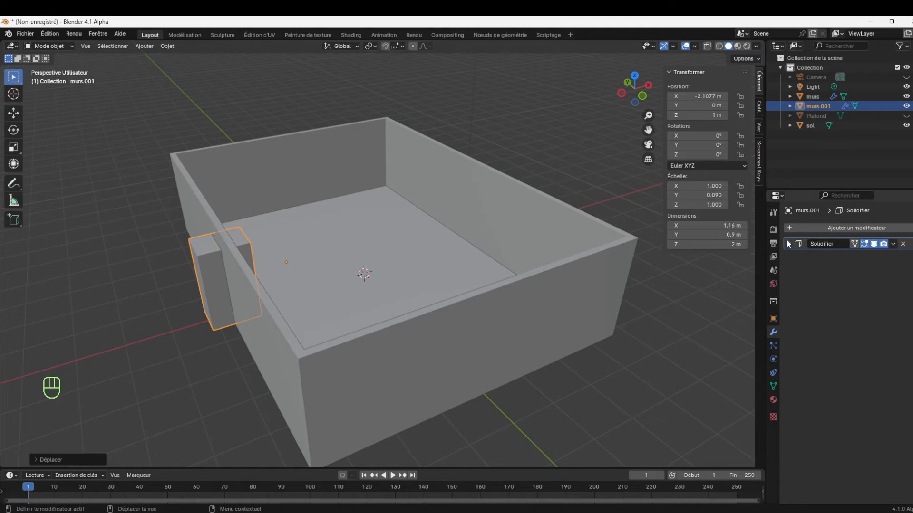
pyautogui.click(873, 228)
pyautogui.click(366, 375)
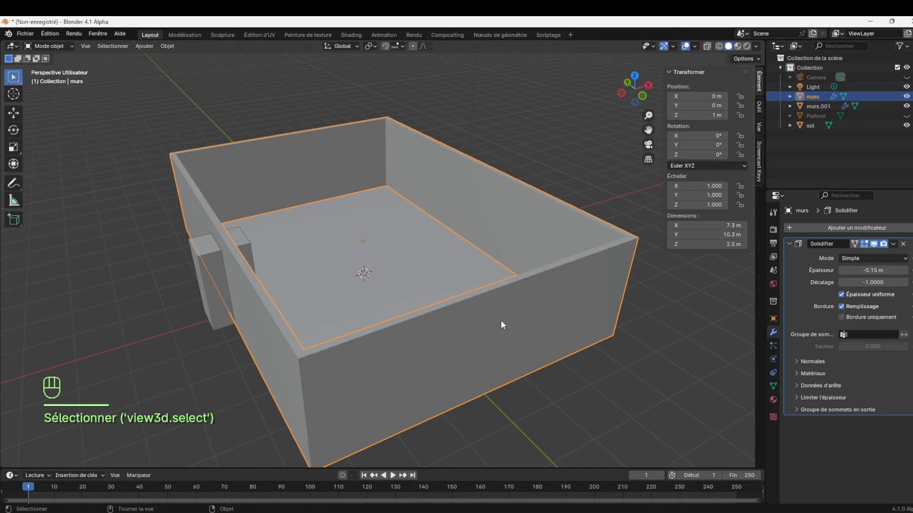
pyautogui.click(788, 245)
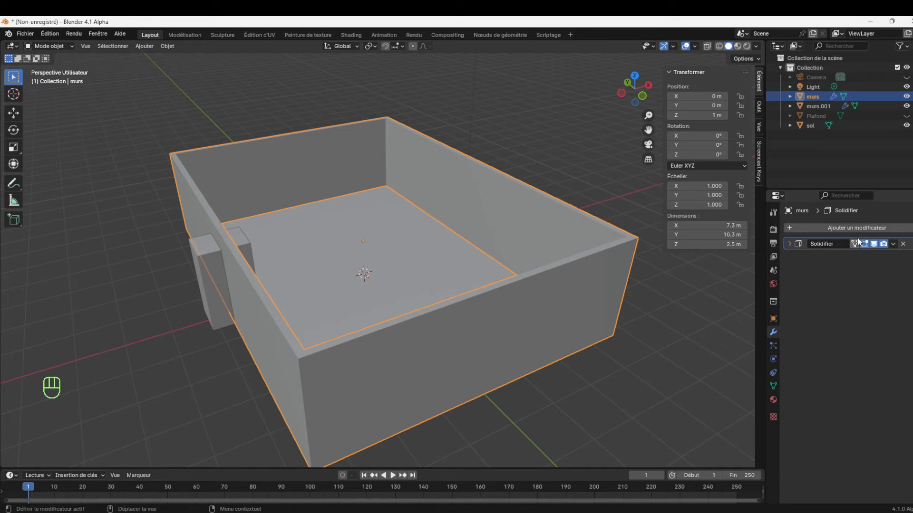
pyautogui.click(893, 244)
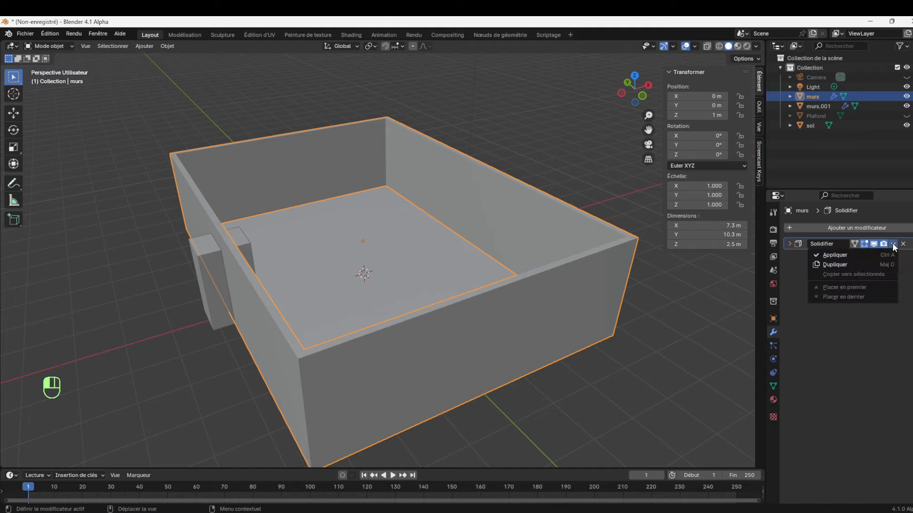
pyautogui.click(837, 255)
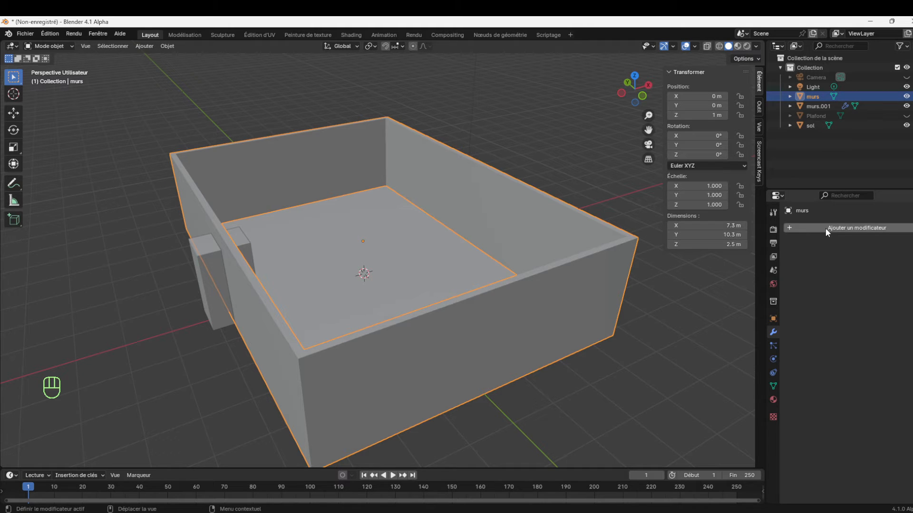
# Add a Boolean modifier in Difference mode to murs with the door block as its object, and select the block
pyautogui.click(839, 228)
pyautogui.moveTo(838, 230)
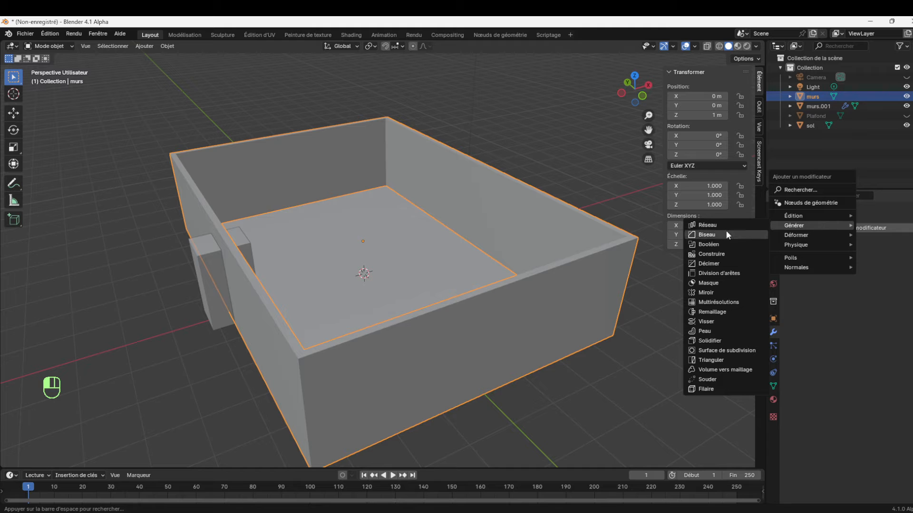
pyautogui.click(724, 246)
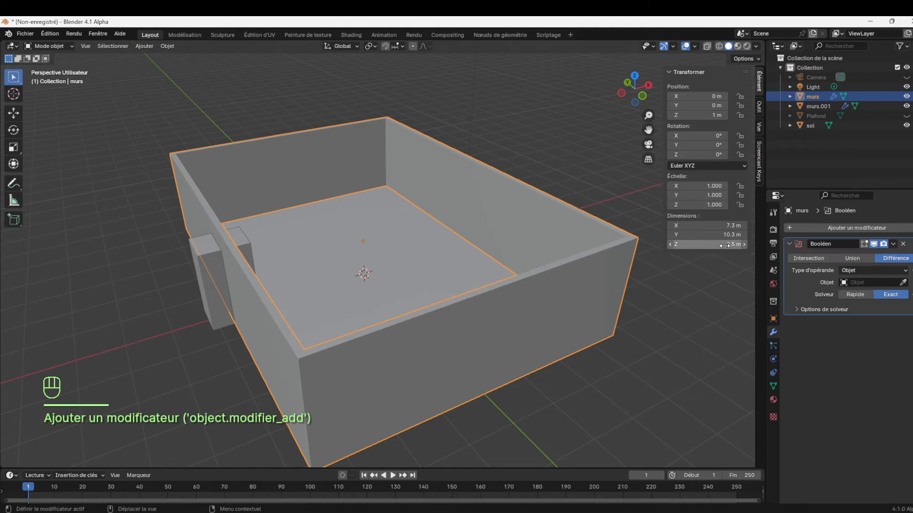
pyautogui.click(903, 283)
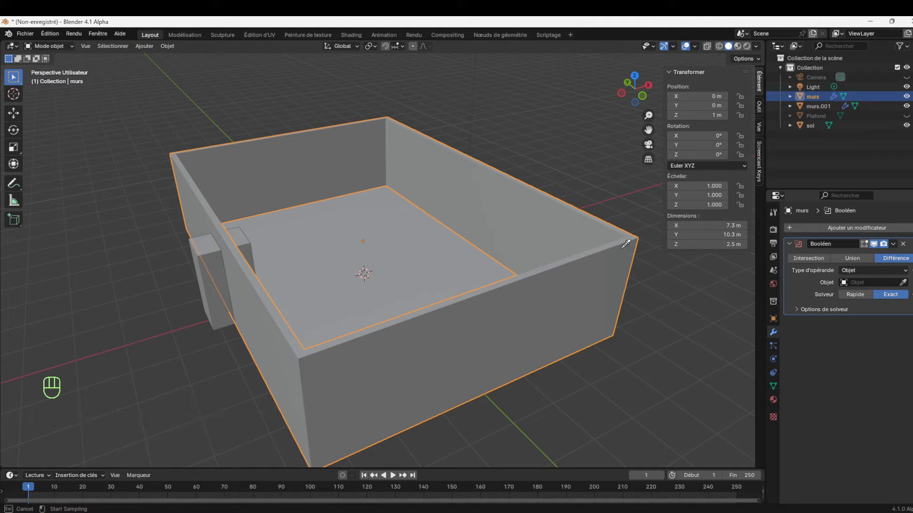
pyautogui.click(204, 258)
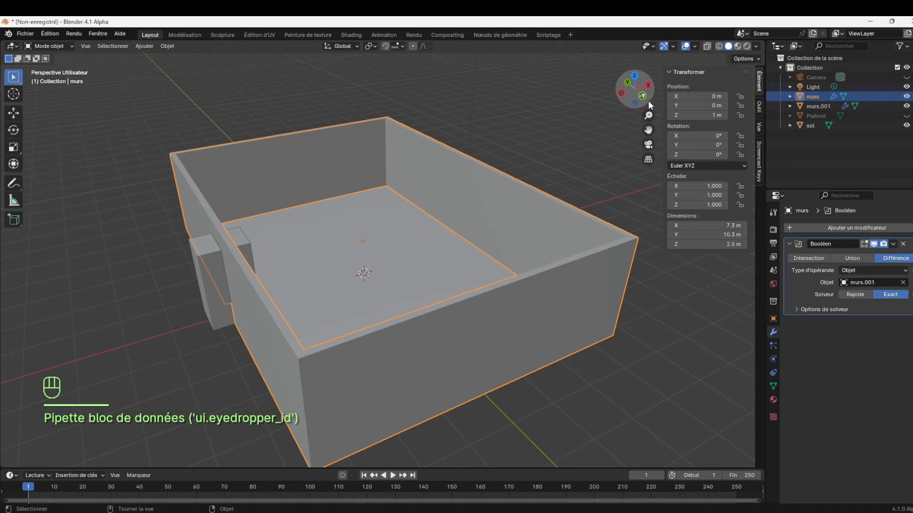
pyautogui.moveTo(640, 101); pyautogui.dragTo(630, 86)
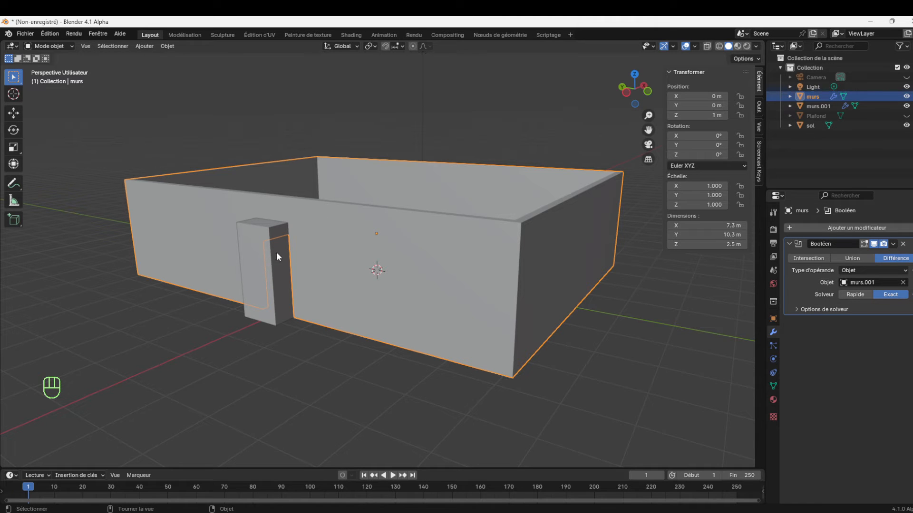
pyautogui.click(263, 270)
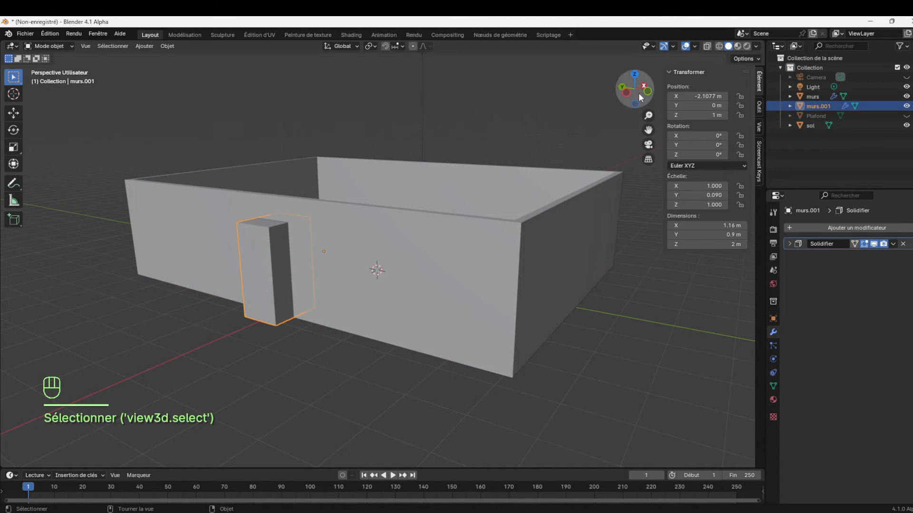
# Try moving the door block about 1.14 m along negative Y, and undo the move
pyautogui.moveTo(643, 98); pyautogui.dragTo(401, 279)
pyautogui.press('g')
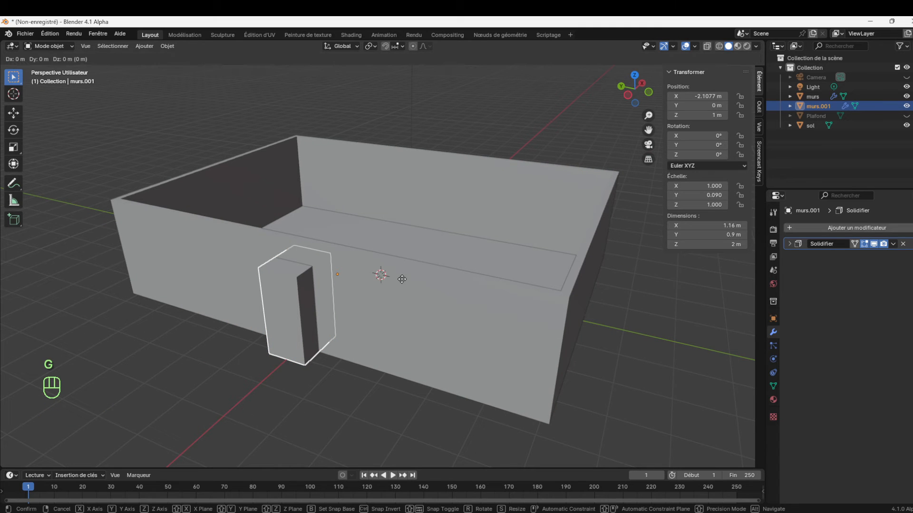
pyautogui.press('y')
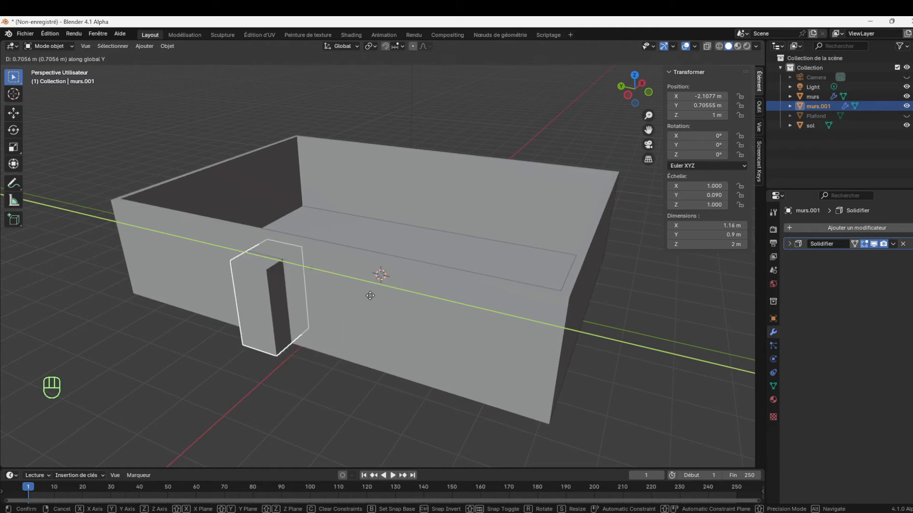
pyautogui.click(441, 316)
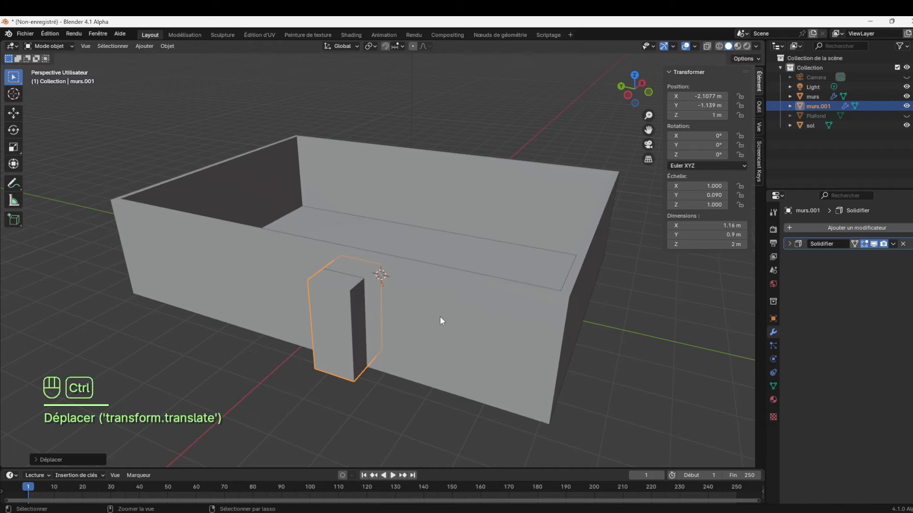
pyautogui.hotkey('ctrl', 'z')
# Select the door block murs.001 and hide it to expose the opening cut in the long wall
pyautogui.moveTo(629, 93); pyautogui.dragTo(641, 98)
pyautogui.click(323, 264)
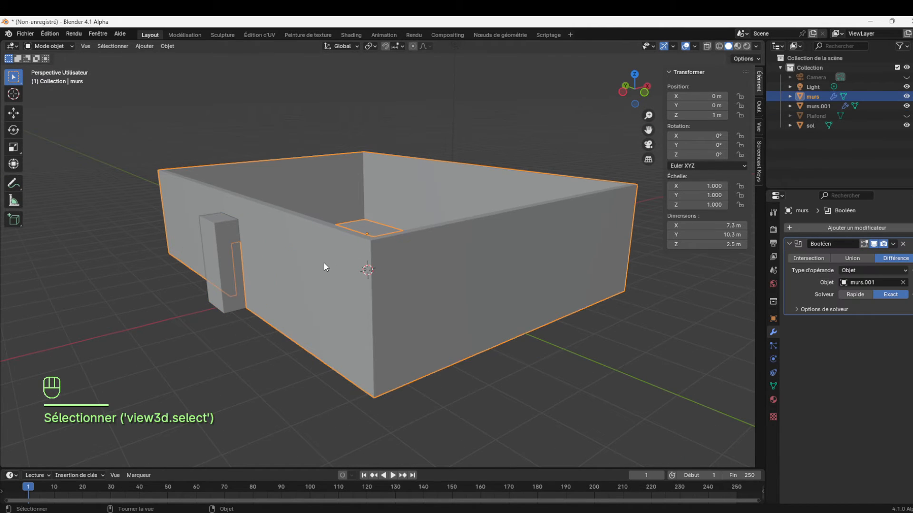
pyautogui.click(231, 260)
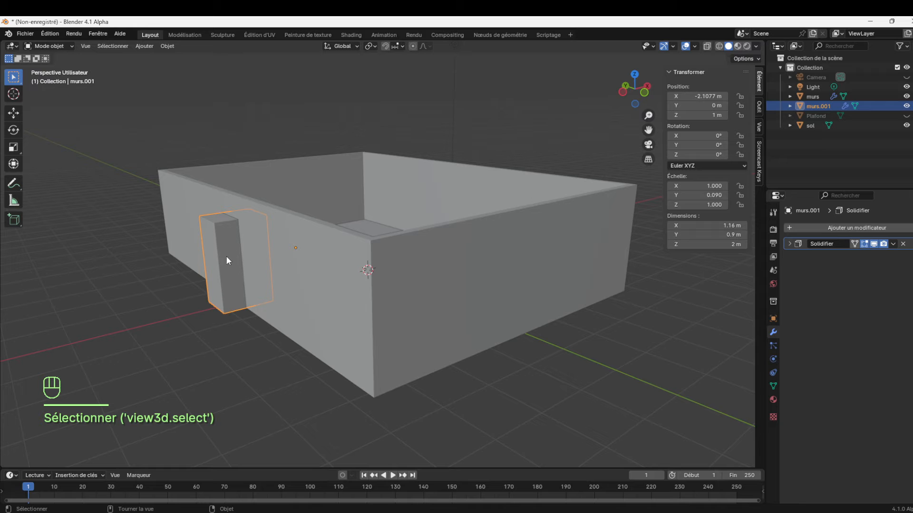
pyautogui.click(907, 105)
pyautogui.moveTo(645, 96)
pyautogui.mouseDown()
pyautogui.moveTo(632, 98)
pyautogui.moveTo(649, 97)
pyautogui.mouseUp()
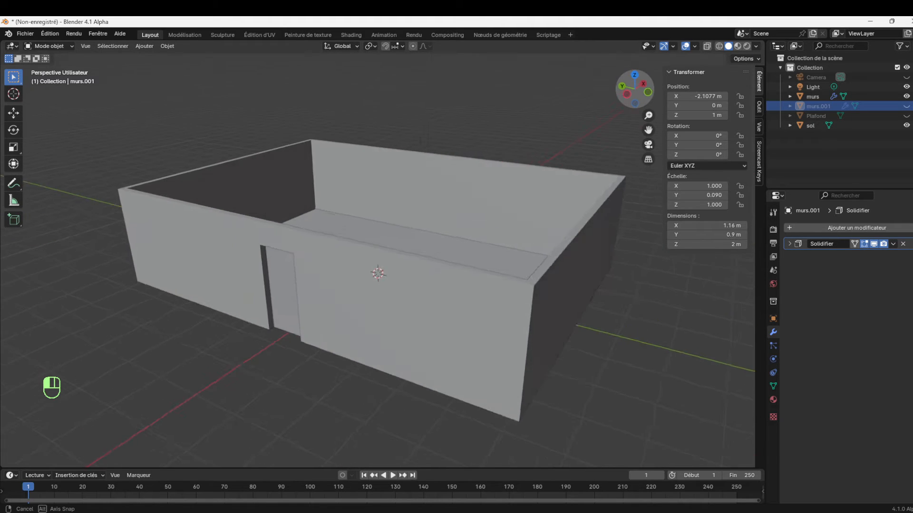
# Select the murs object and apply its Boolean modifier
pyautogui.click(444, 328)
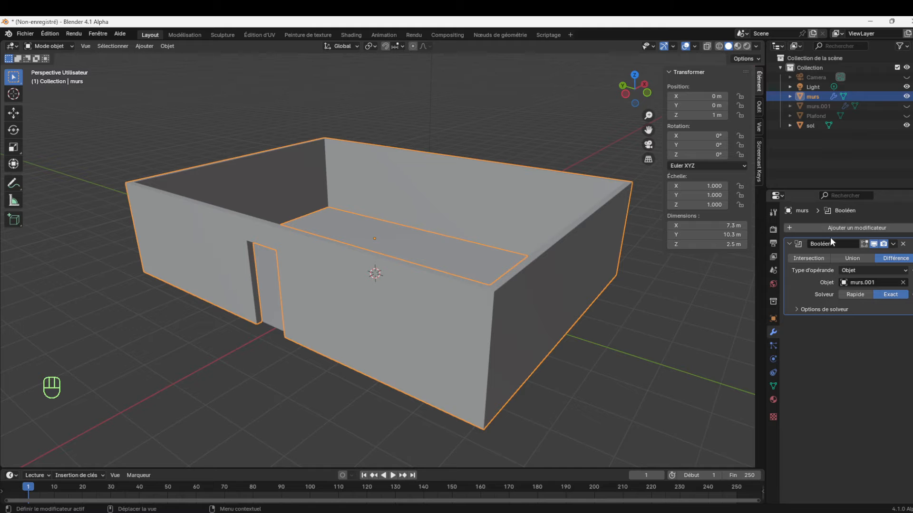
pyautogui.click(893, 246)
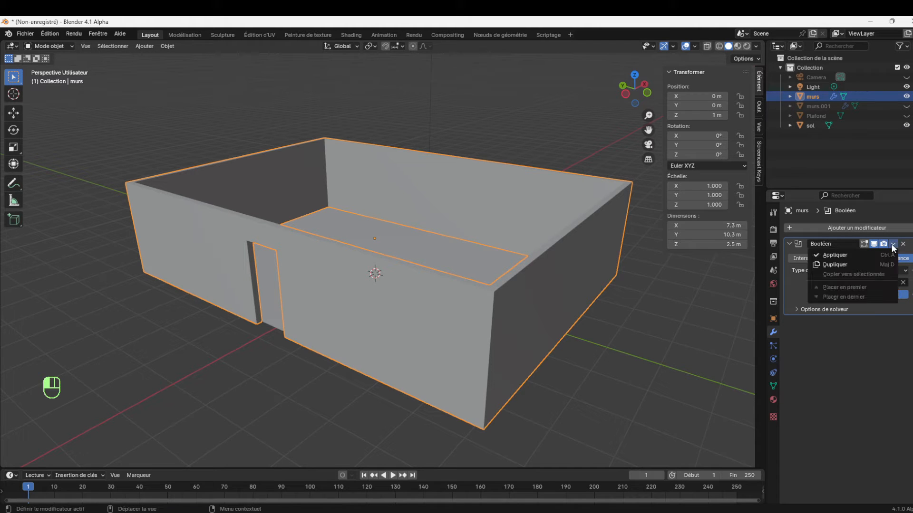
pyautogui.click(849, 256)
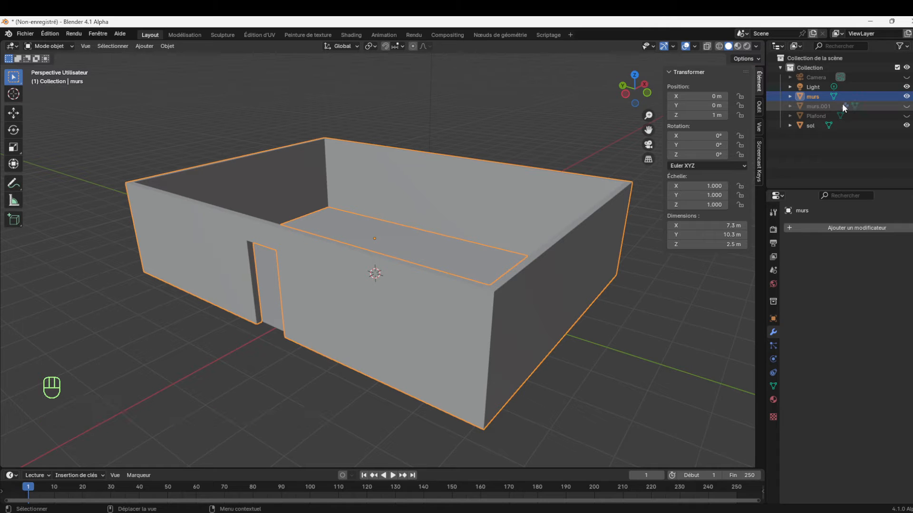
# Unhide the door block murs.001 and select it in the scene
pyautogui.click(824, 106)
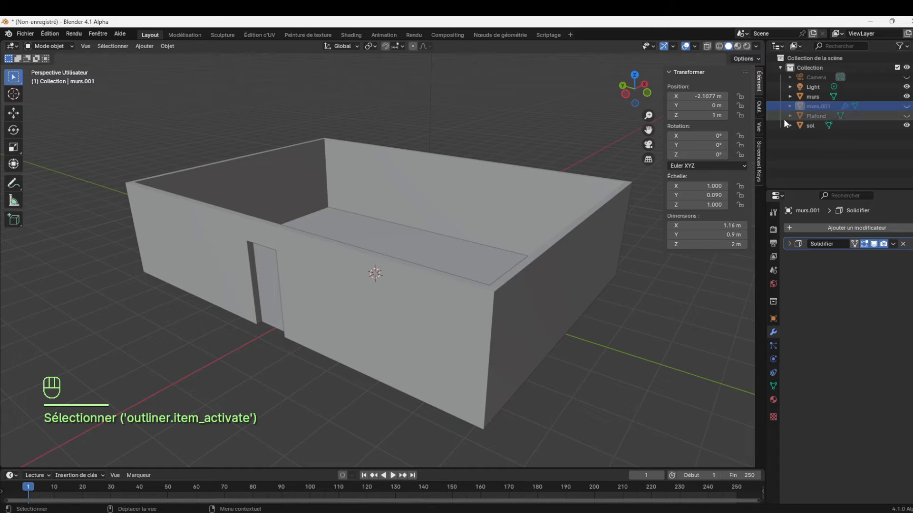
pyautogui.click(906, 106)
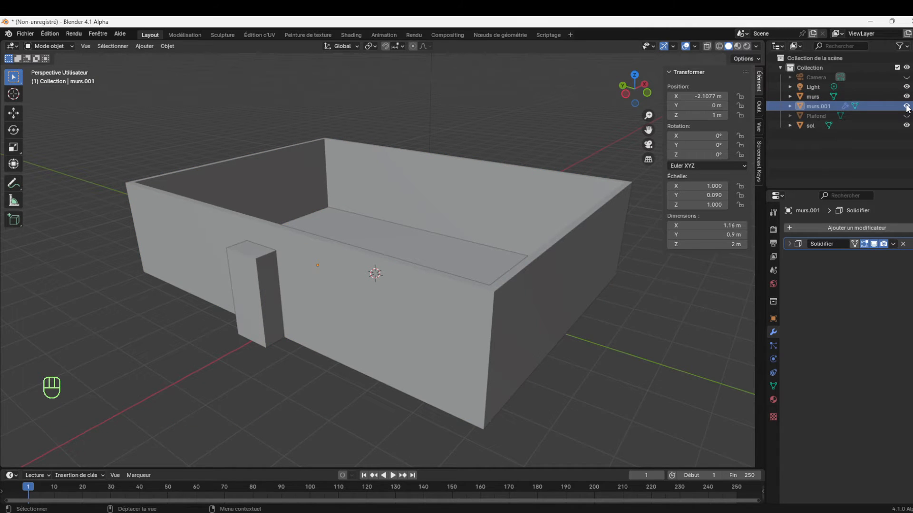
pyautogui.click(275, 285)
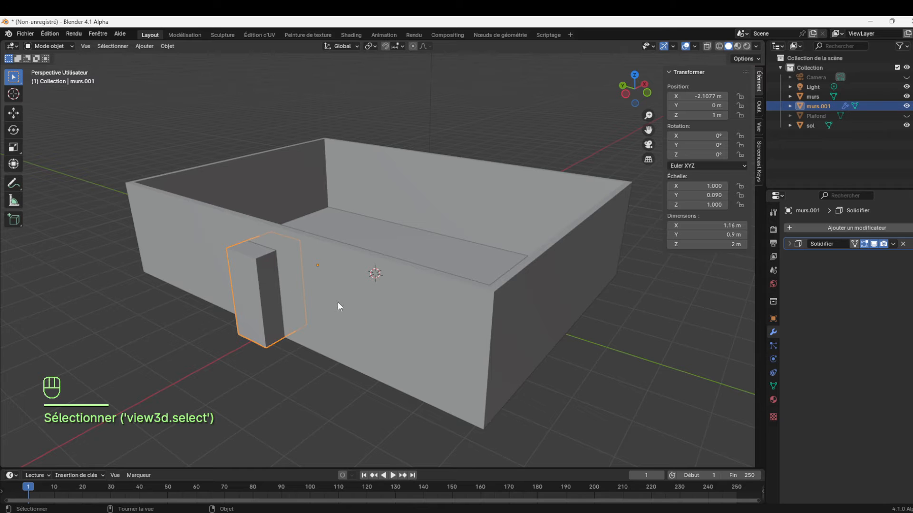
# Try sliding the door block along Y away from the opening, and undo the move
pyautogui.press('g')
pyautogui.press('y')
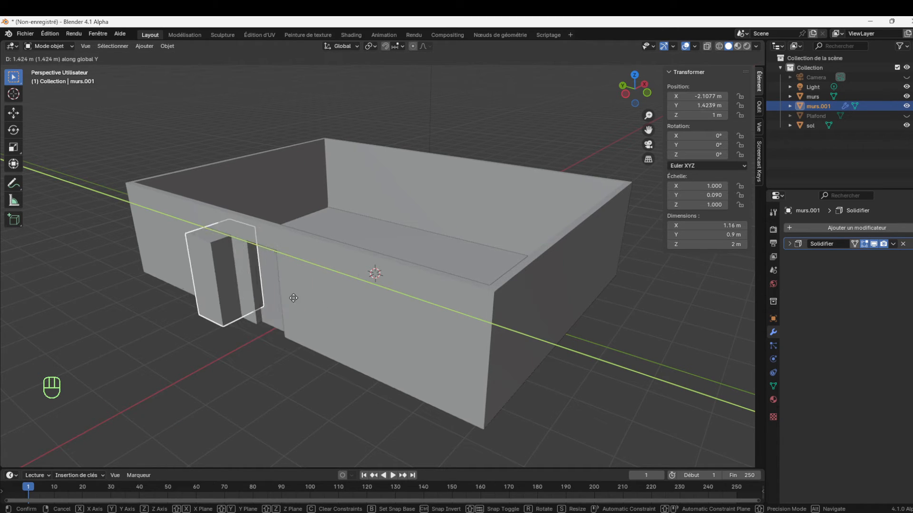
pyautogui.click(385, 328)
pyautogui.hotkey('ctrl', 'z')
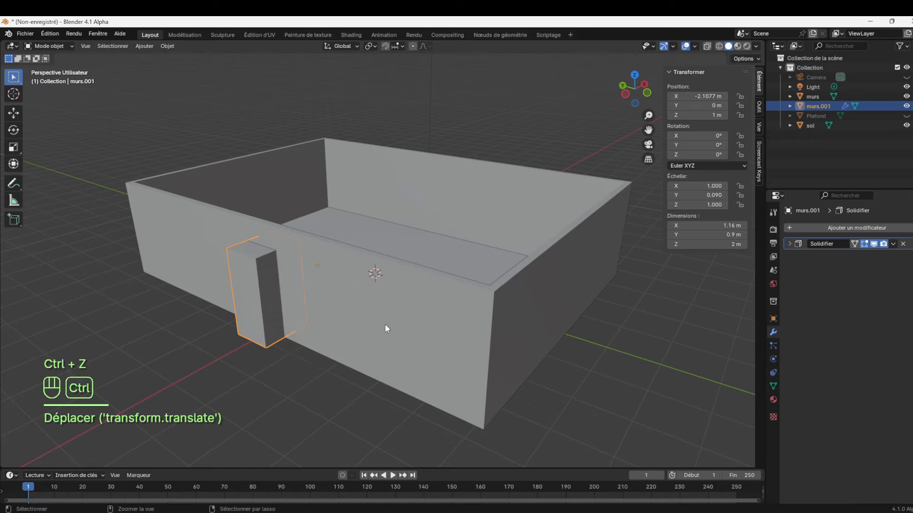
# Set the door block's Solidifier thickness to 0.05 m to turn it into a thin door panel
pyautogui.moveTo(648, 116); pyautogui.dragTo(648, 94)
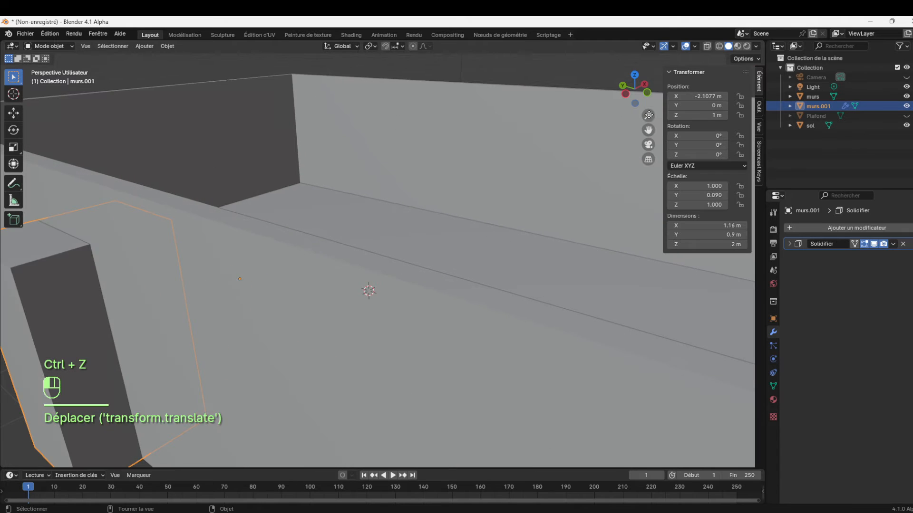
pyautogui.moveTo(648, 130); pyautogui.dragTo(819, 91)
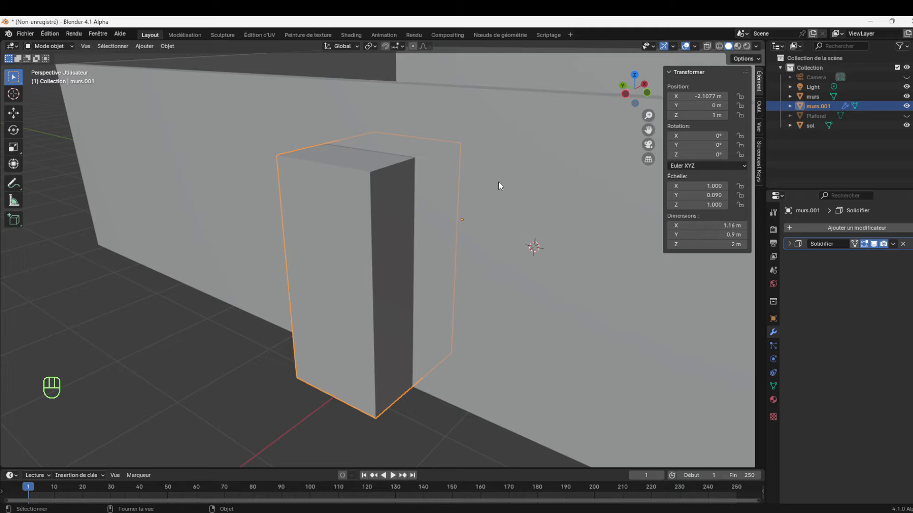
pyautogui.click(789, 244)
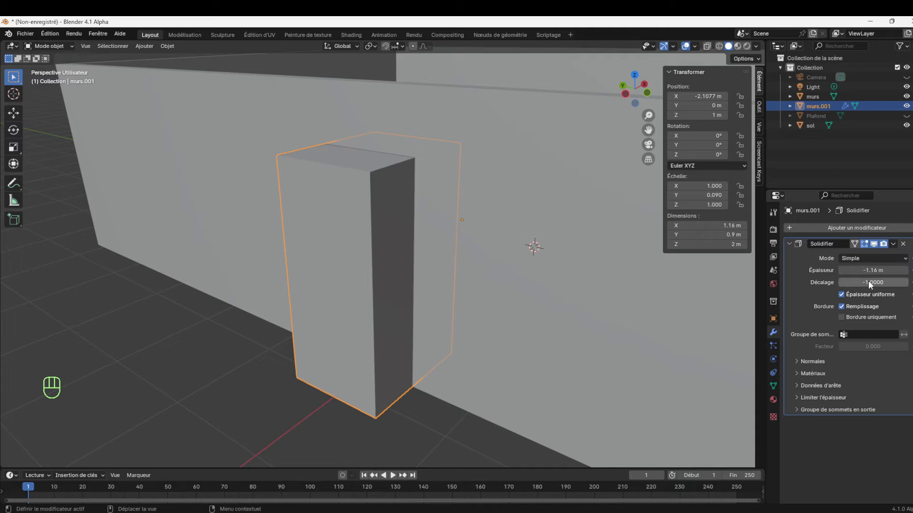
pyautogui.moveTo(872, 270)
pyautogui.mouseDown()
pyautogui.moveTo(912, 270)
pyautogui.moveTo(891, 270)
pyautogui.mouseUp()
pyautogui.click(890, 270)
pyautogui.write('5cm')
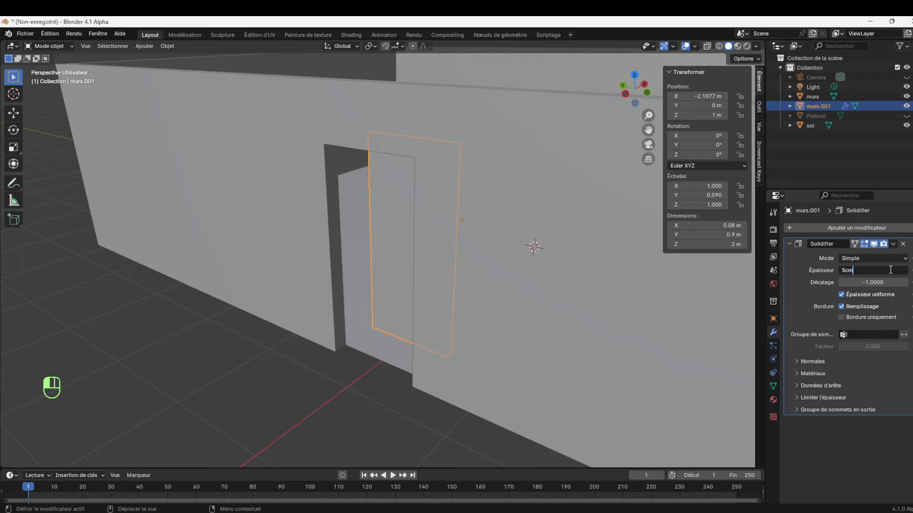
pyautogui.press('BackSpace')
pyautogui.press('BackSpace')
pyautogui.press('BackSpace')
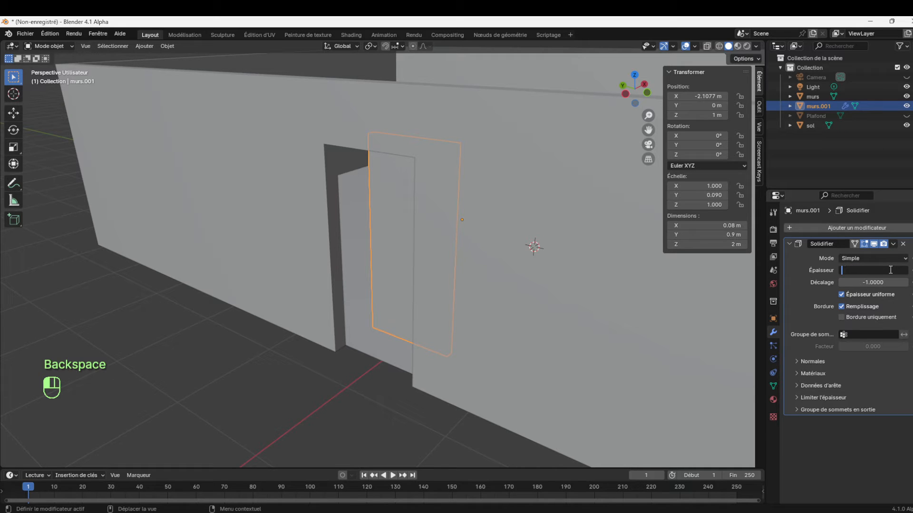
pyautogui.write('0.05')
pyautogui.press('Return')
# Move the door panel about 0.56 m along negative X into the wall opening, and deselect it
pyautogui.moveTo(639, 95); pyautogui.dragTo(606, 97)
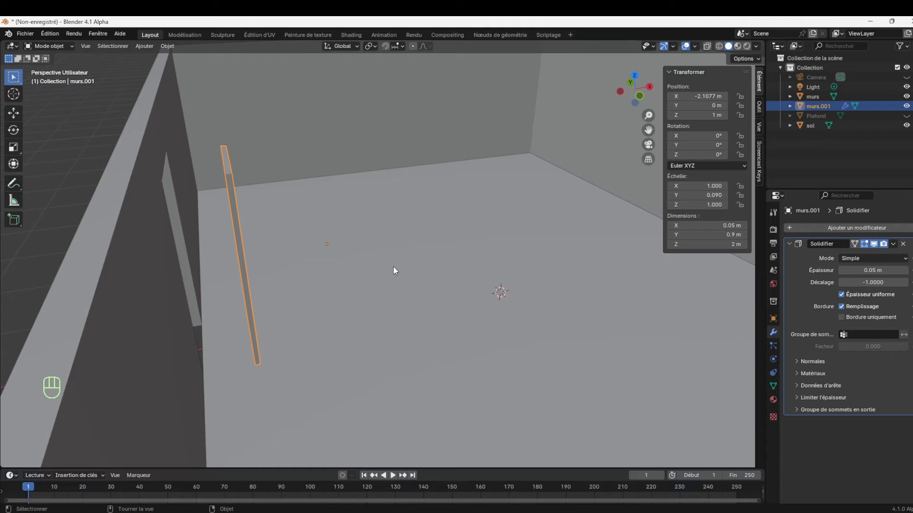
pyautogui.press('g')
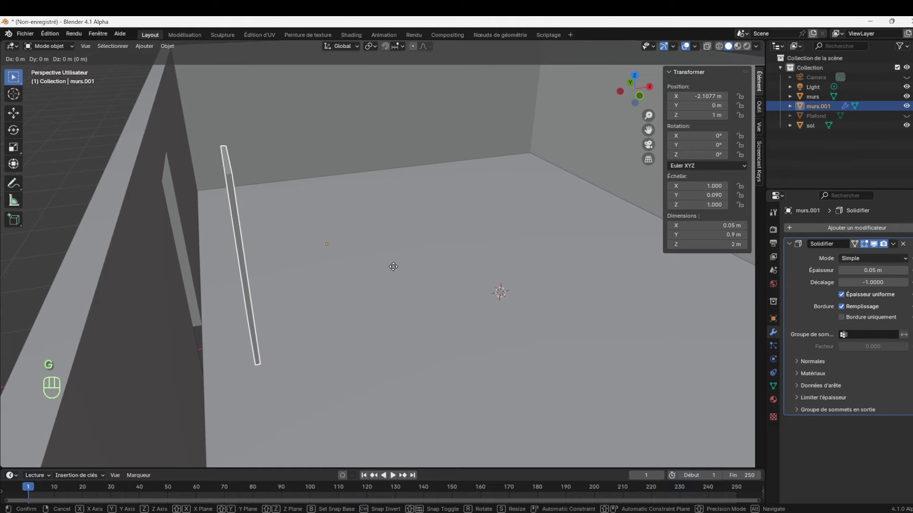
pyautogui.press('x')
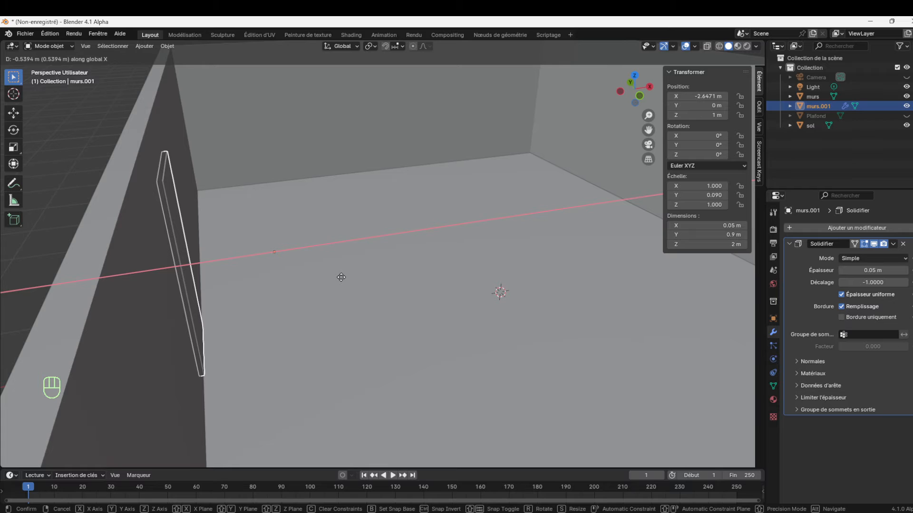
pyautogui.click(339, 277)
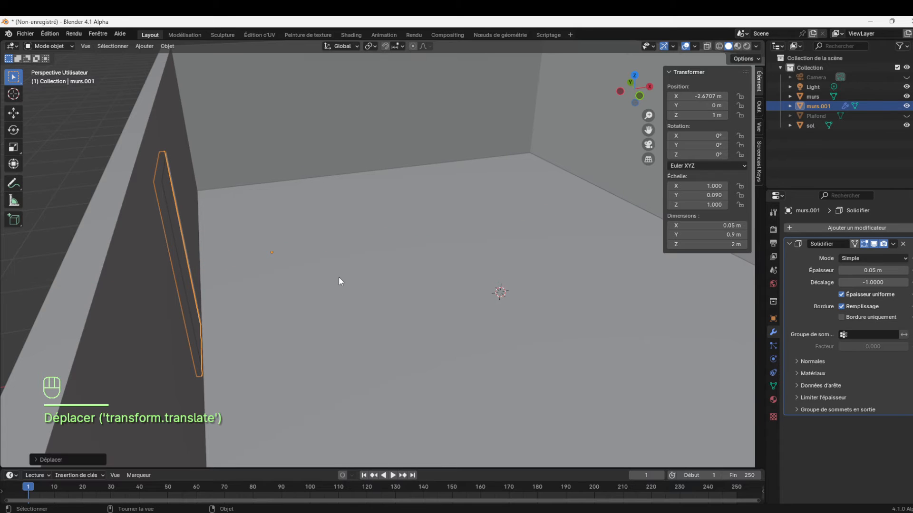
pyautogui.moveTo(594, 112); pyautogui.dragTo(621, 124, button='middle')
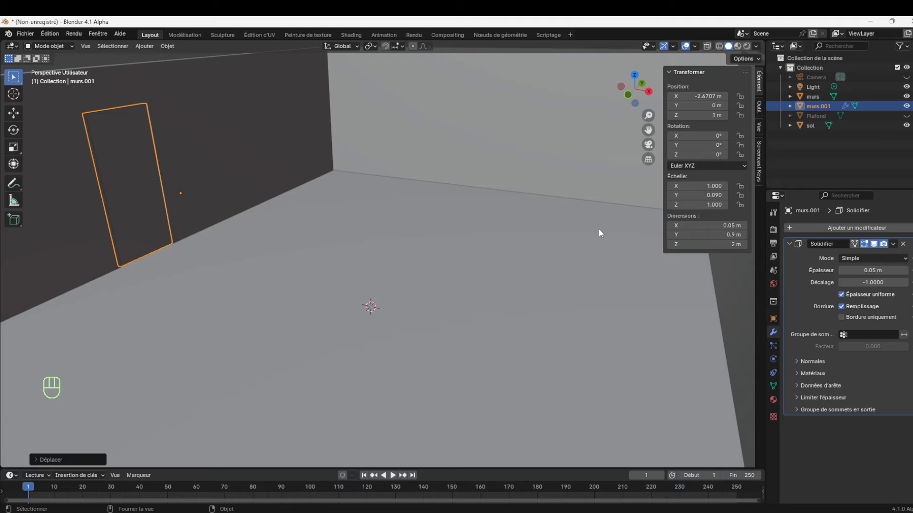
pyautogui.scroll(-8, 598, 228)
pyautogui.click(598, 245)
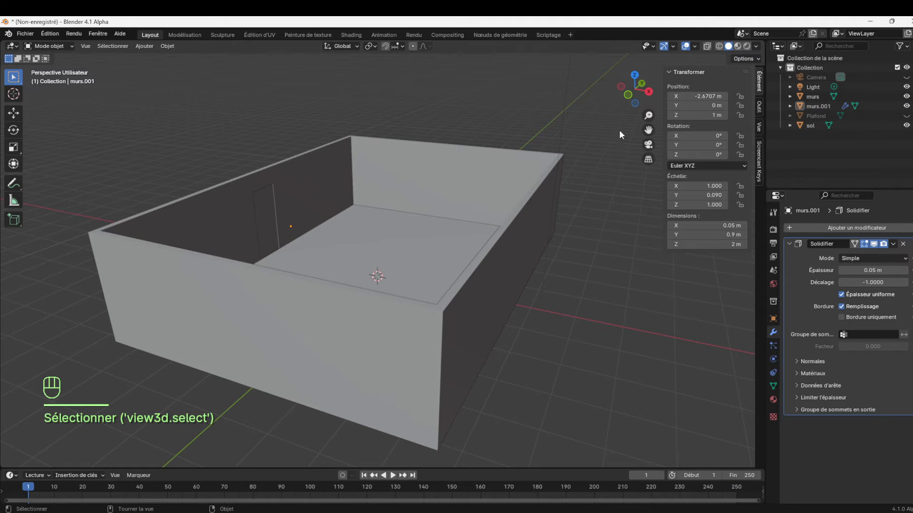
# Duplicate the door panel murs.001 and place the copy about 3.65 m along negative Y
pyautogui.moveTo(644, 98); pyautogui.dragTo(718, 113)
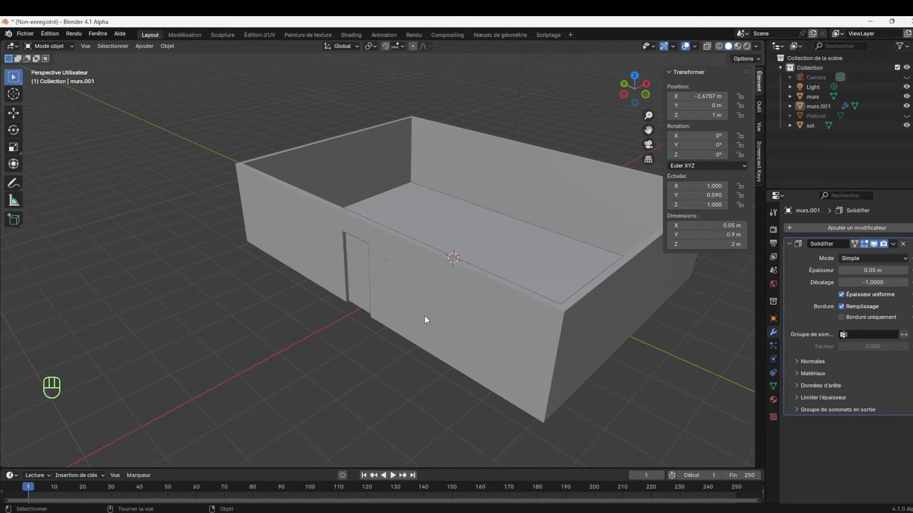
pyautogui.click(448, 311)
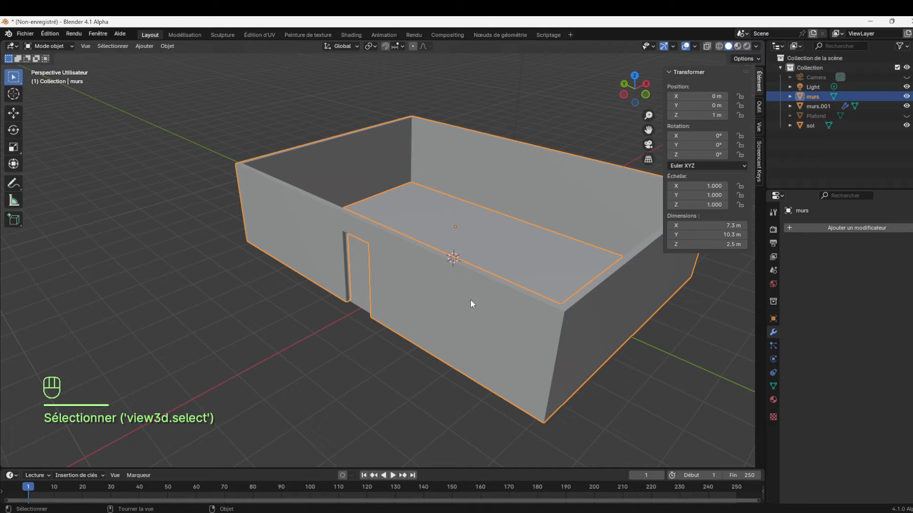
pyautogui.click(358, 273)
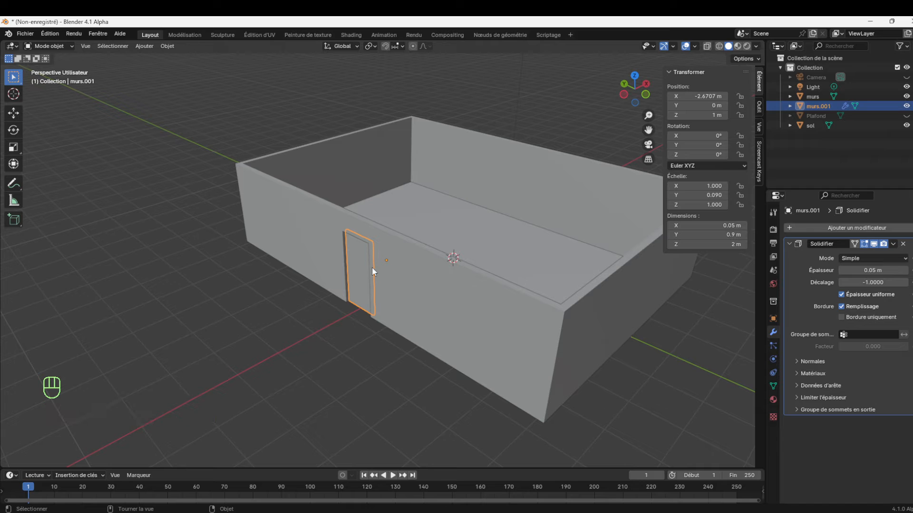
pyautogui.hotkey('shift', 'd')
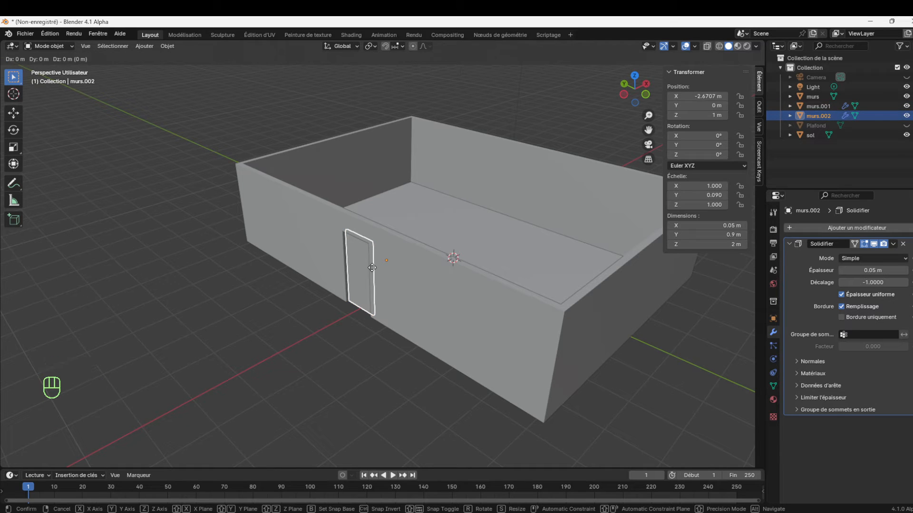
pyautogui.press('y')
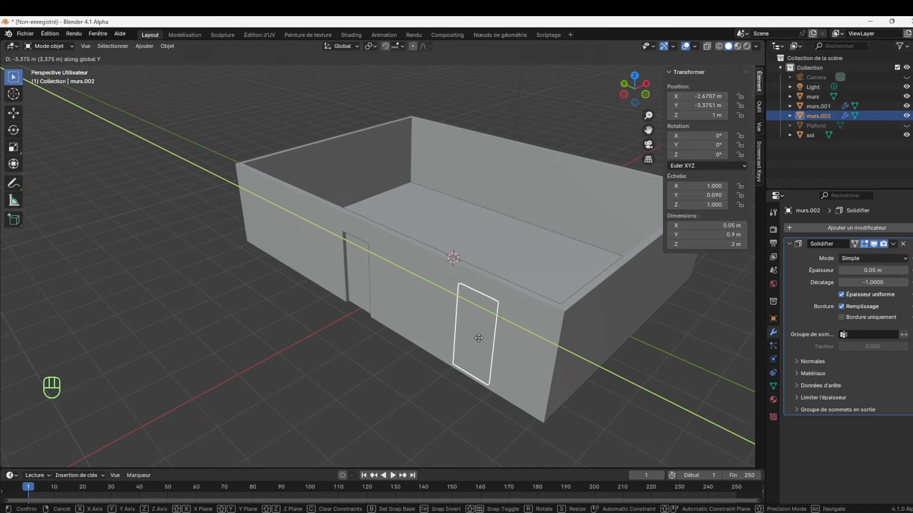
pyautogui.click(491, 340)
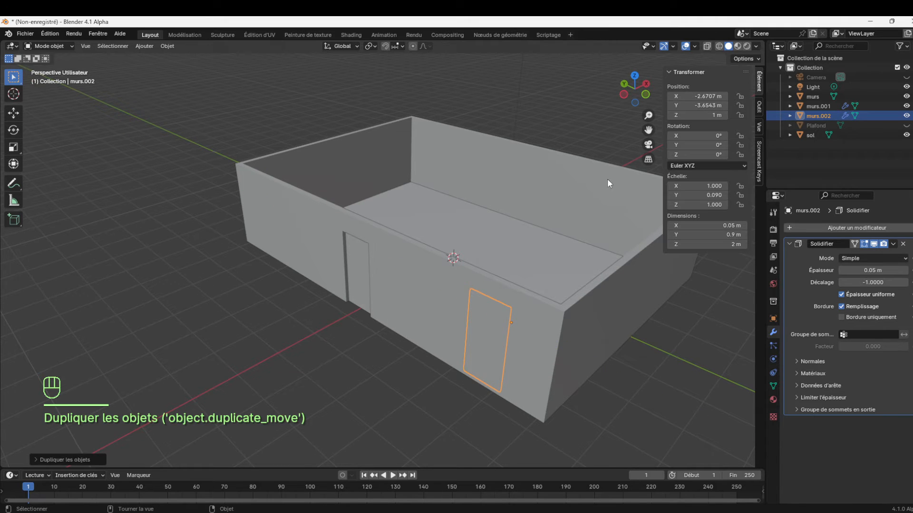
# Move the duplicated panel about 7.23 m along X to just outside the opposite long wall
pyautogui.moveTo(641, 104)
pyautogui.mouseDown()
pyautogui.moveTo(632, 116)
pyautogui.moveTo(637, 104)
pyautogui.mouseUp()
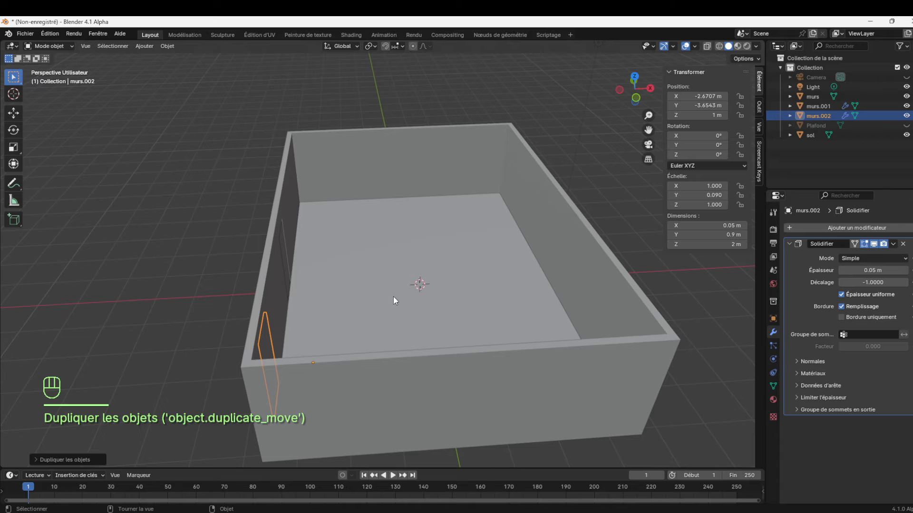
pyautogui.press('g')
pyautogui.press('x')
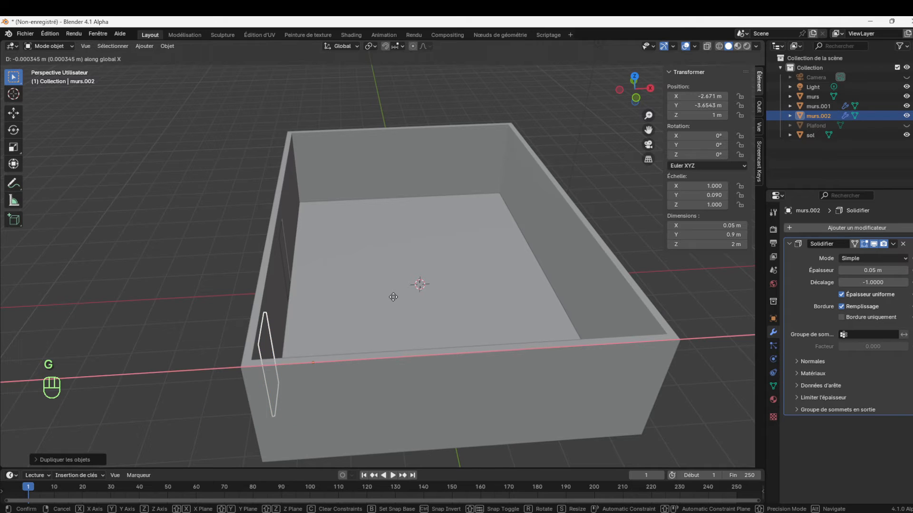
pyautogui.click(737, 246)
# Increase the duplicate's Solidifier thickness to 1.04 m and move it about 0.65 m along negative X so it passes through the wall
pyautogui.moveTo(884, 270); pyautogui.dragTo(911, 270)
pyautogui.moveTo(649, 130); pyautogui.dragTo(513, 114)
pyautogui.press('g')
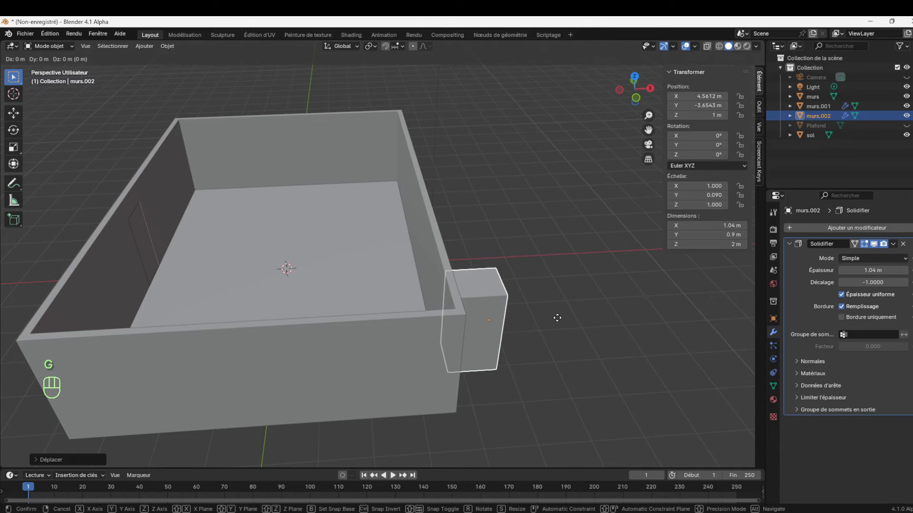
pyautogui.click(526, 319)
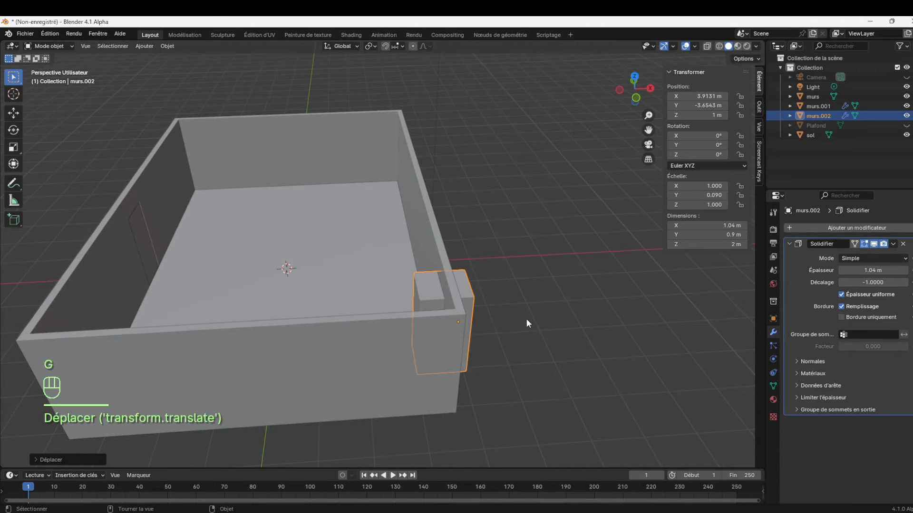
# Add a Boolean Difference modifier to the walls object murs, using the block murs.002 as the cutting object
pyautogui.click(432, 238)
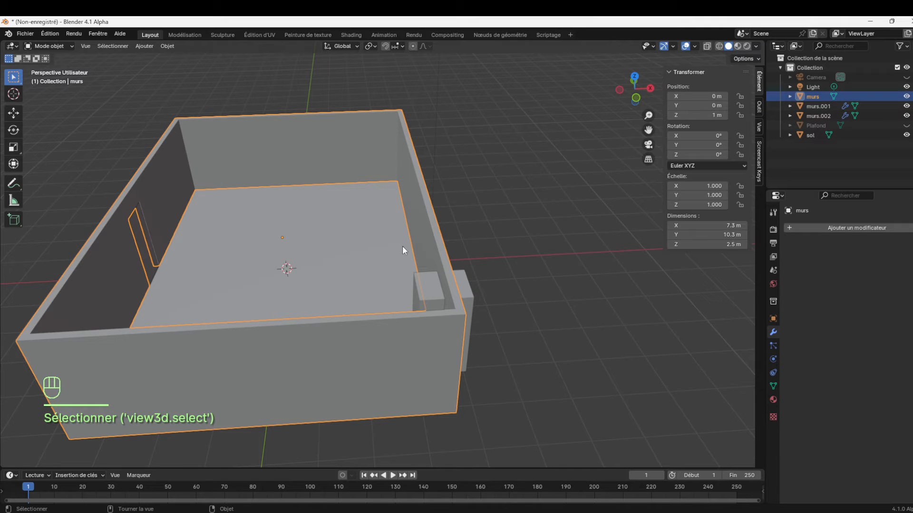
pyautogui.click(820, 228)
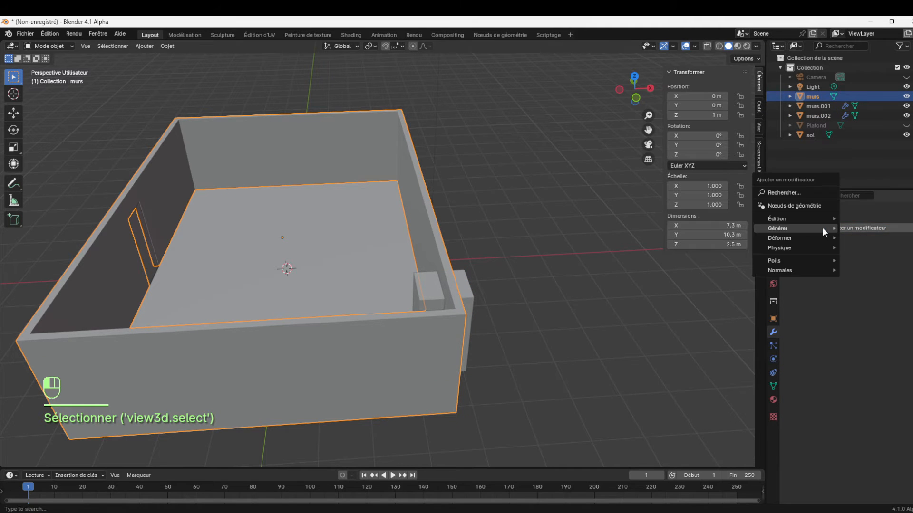
pyautogui.moveTo(809, 229)
pyautogui.click(704, 248)
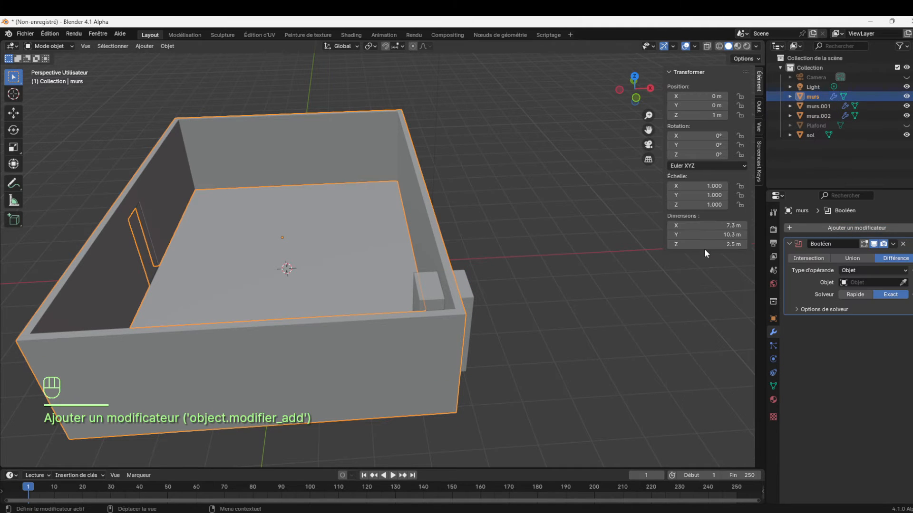
pyautogui.click(903, 283)
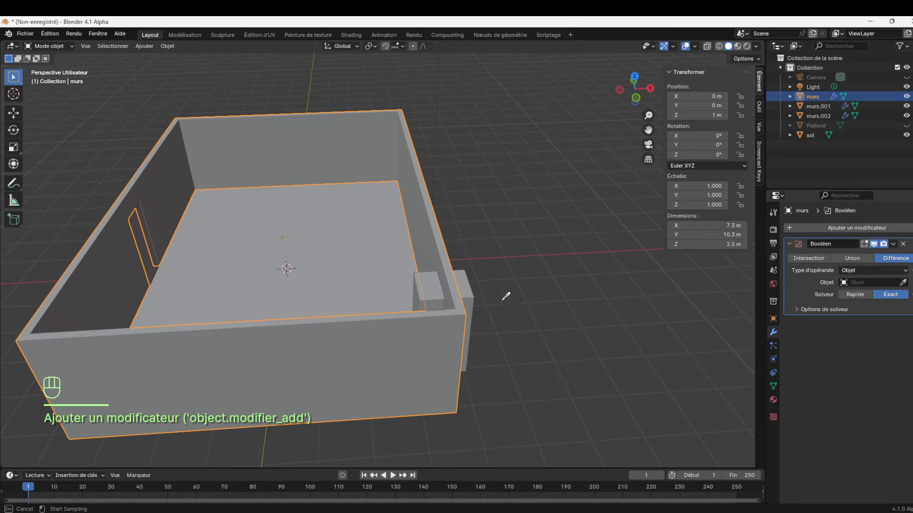
pyautogui.click(467, 288)
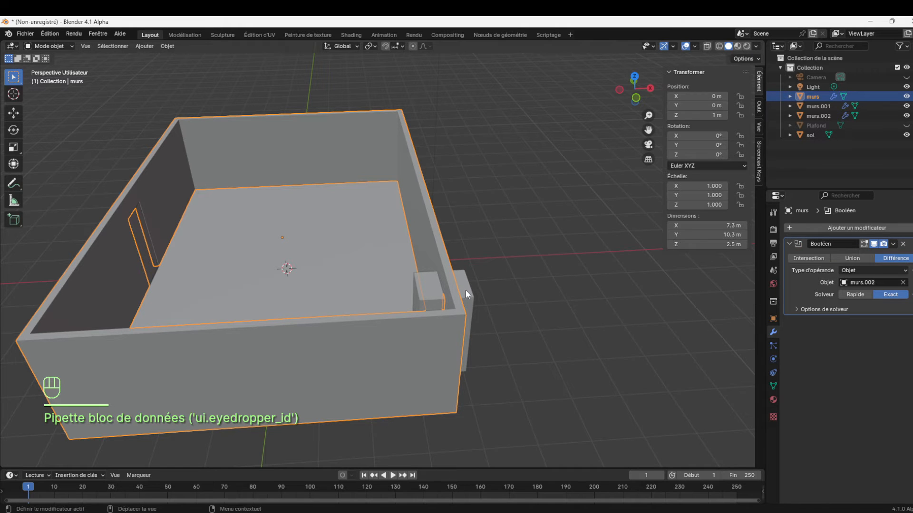
# Apply the Boolean modifier on the walls object murs and deselect it
pyautogui.moveTo(652, 89); pyautogui.dragTo(622, 107)
pyautogui.click(304, 331)
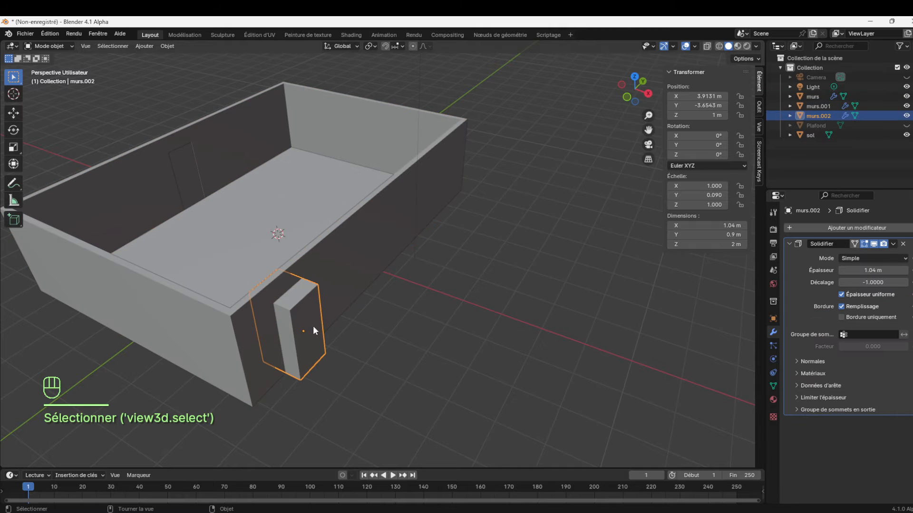
pyautogui.click(343, 266)
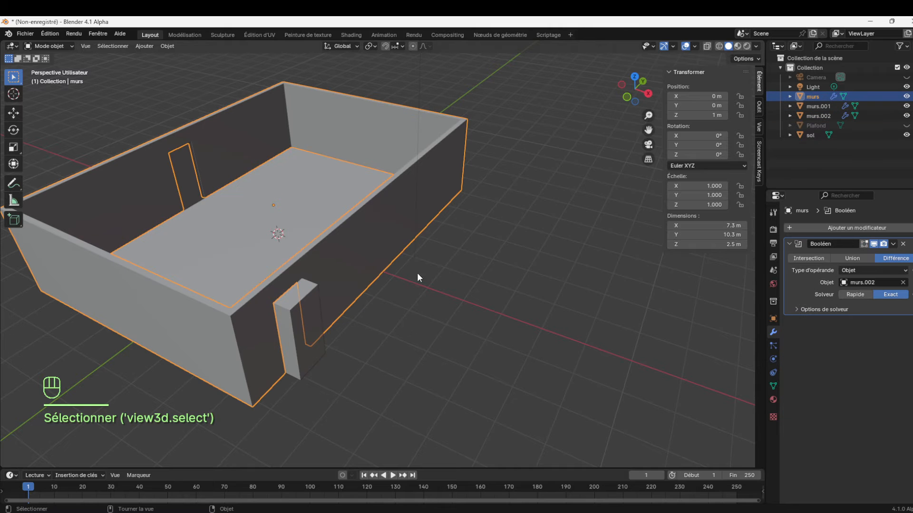
pyautogui.click(893, 244)
pyautogui.click(883, 254)
pyautogui.click(458, 313)
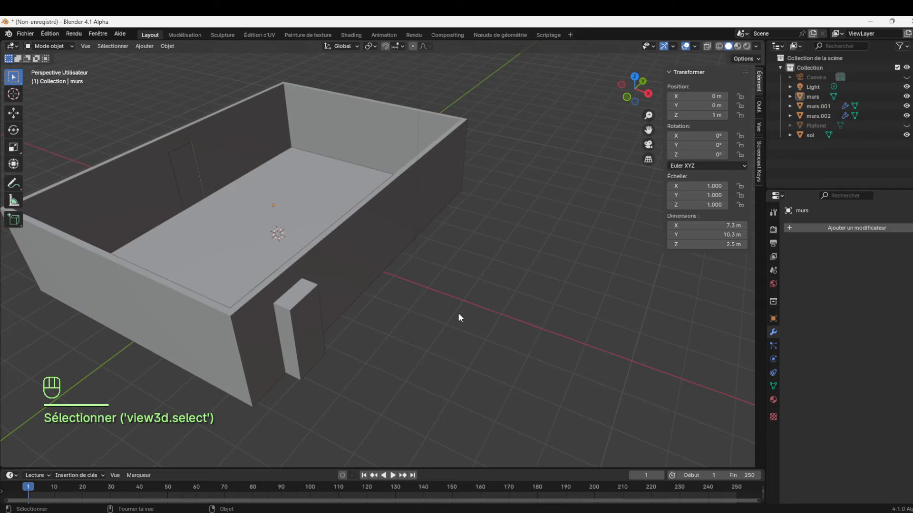
# Duplicate the cutter block murs.002 and place the copy about 4.03 m along Y on the same long wall
pyautogui.click(295, 300)
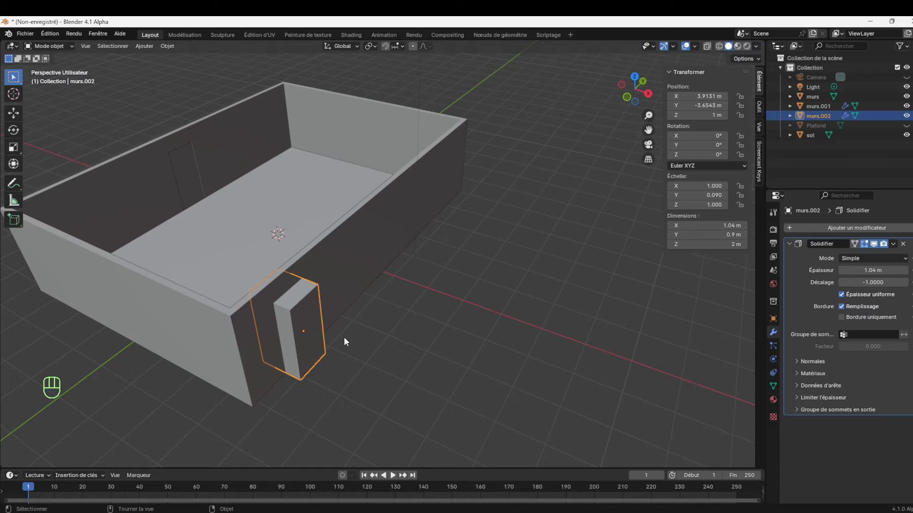
pyautogui.hotkey('shift', 'd')
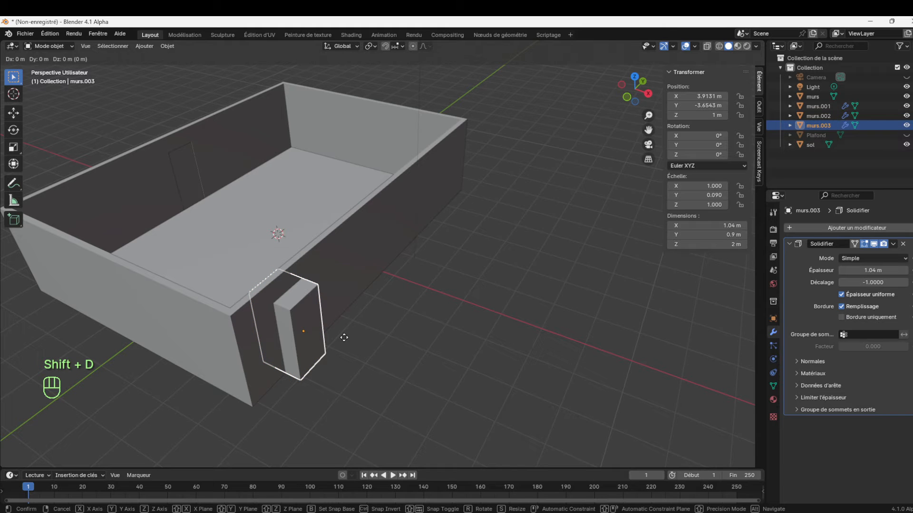
pyautogui.press('y')
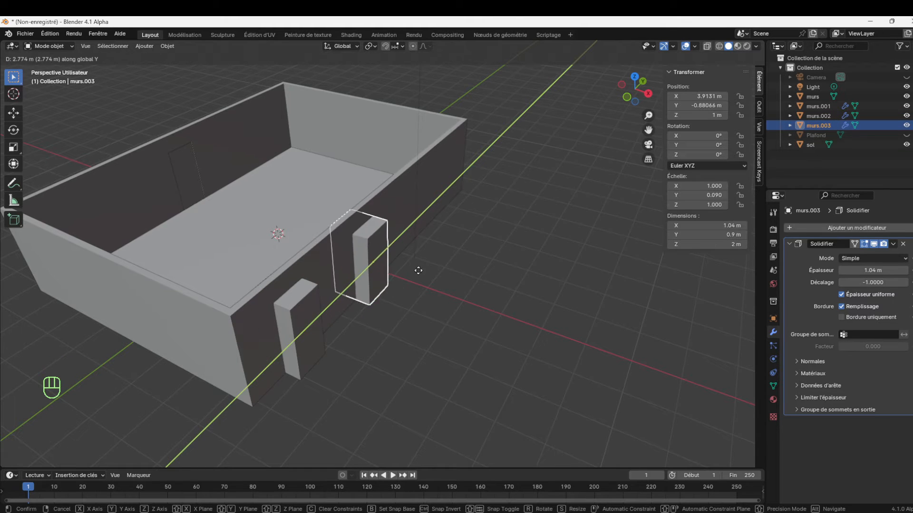
pyautogui.click(448, 252)
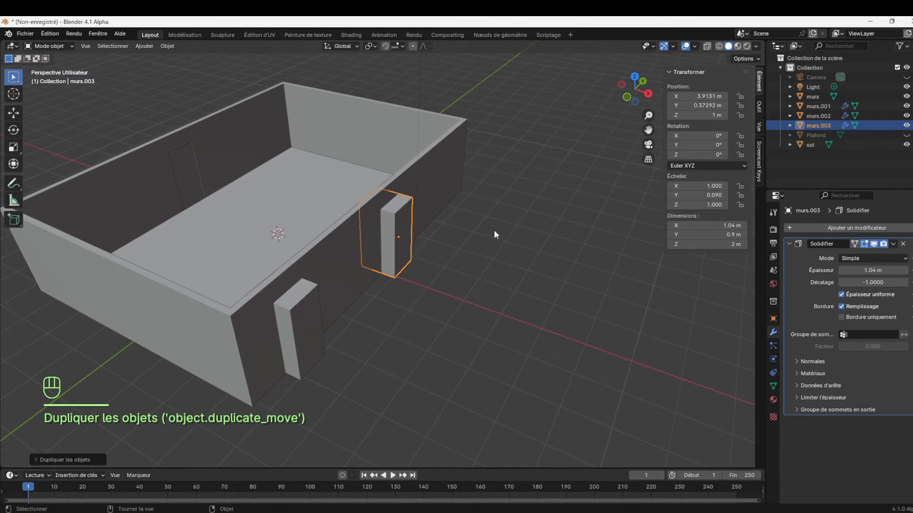
# Switch the duplicated block murs.003 to Edit mode, viewed from below the wall
pyautogui.press('KP_1')
pyautogui.press('KP_3')
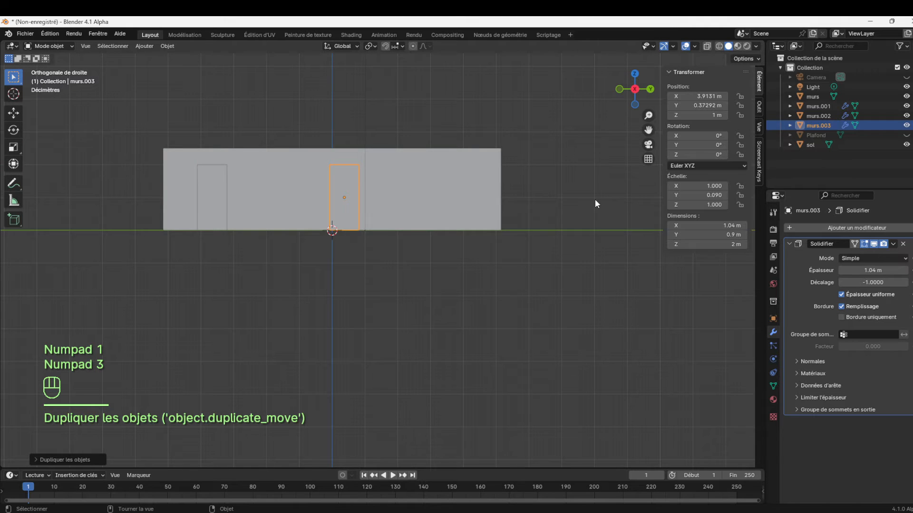
pyautogui.press('KP_1')
pyautogui.press('KP_3')
pyautogui.moveTo(647, 115); pyautogui.dragTo(673, 235)
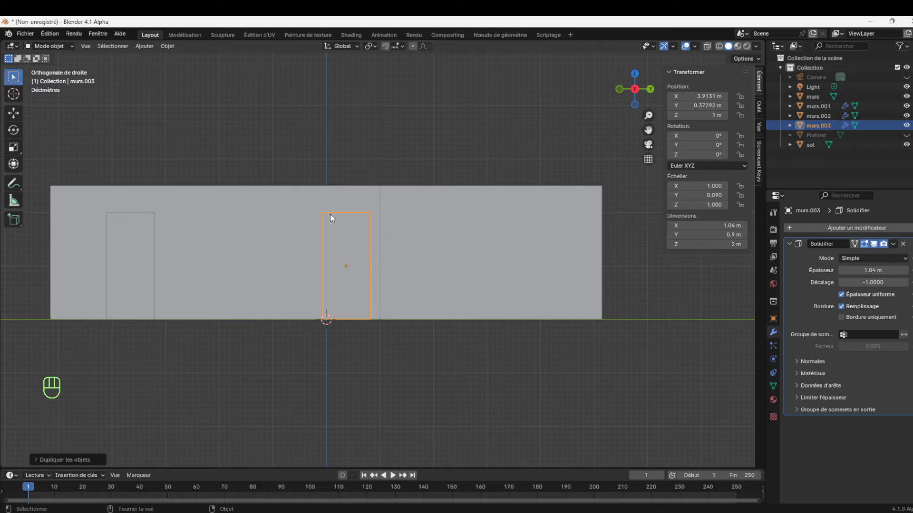
pyautogui.moveTo(642, 100); pyautogui.dragTo(383, 263)
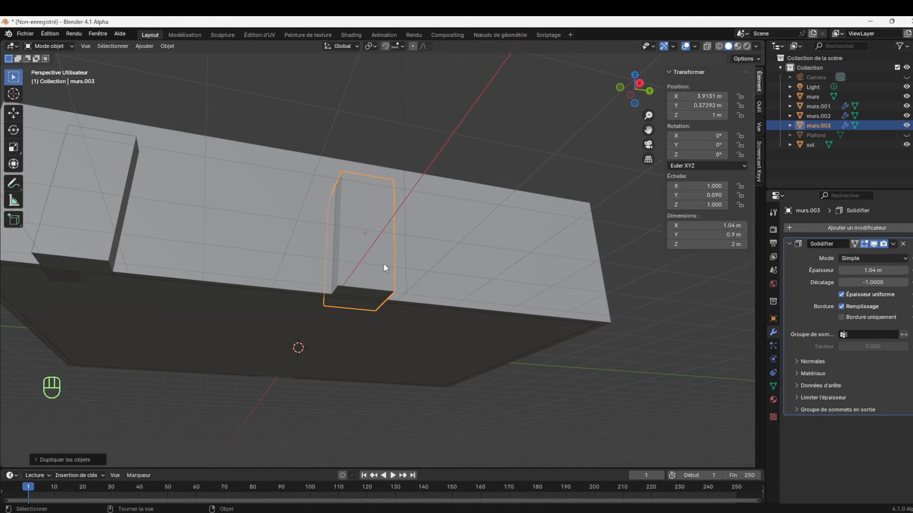
pyautogui.press('Tab')
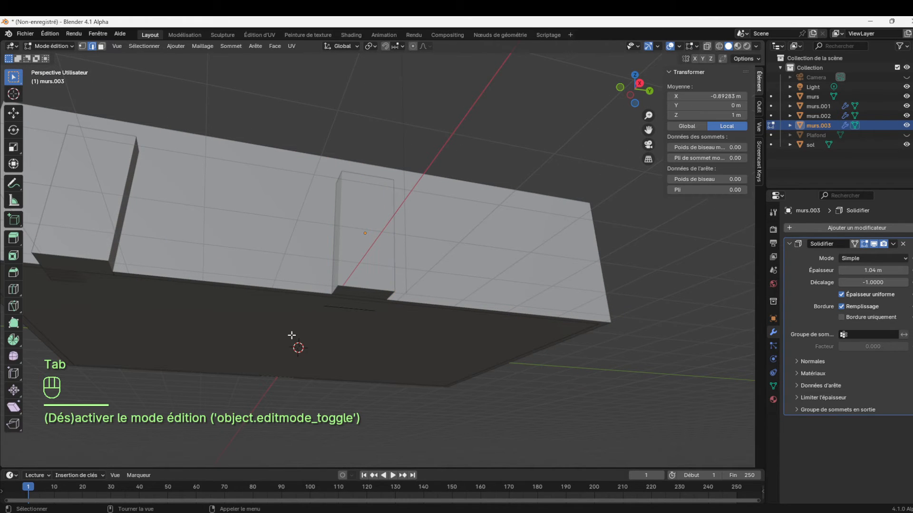
pyautogui.click(101, 46)
pyautogui.click(362, 297)
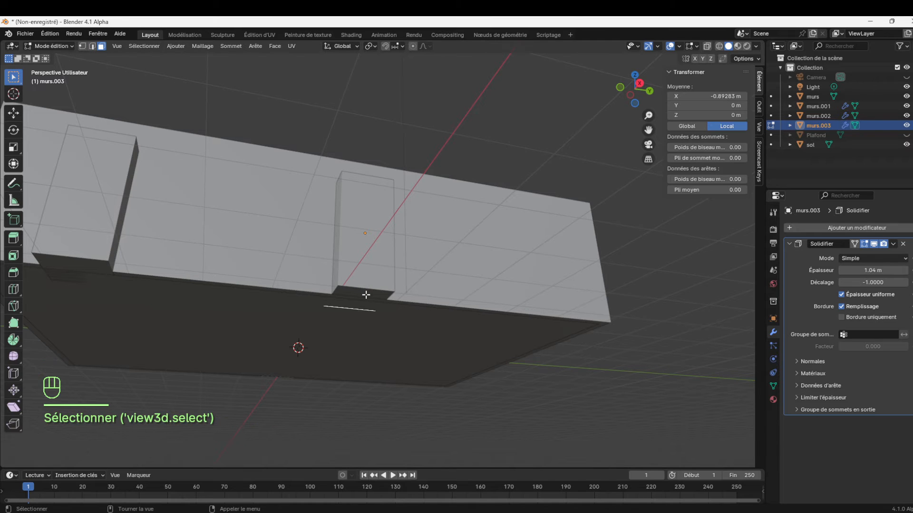
pyautogui.press('g')
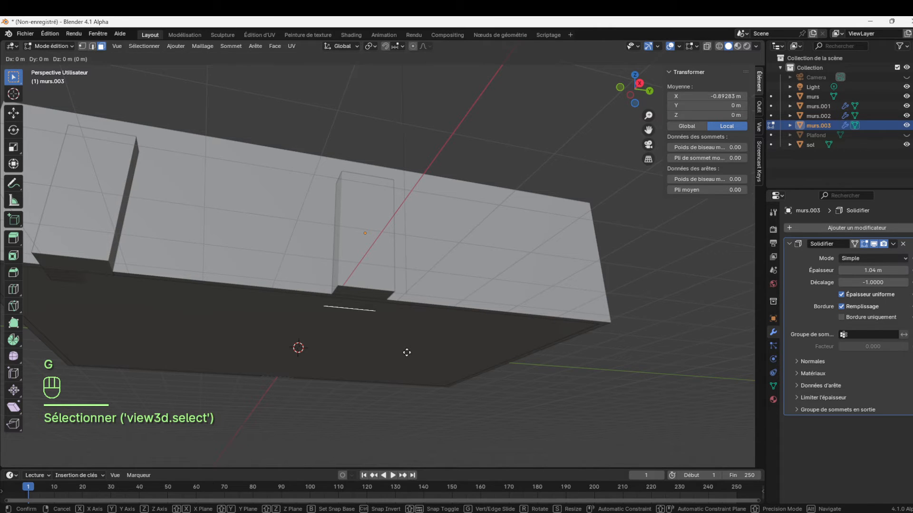
pyautogui.press('z')
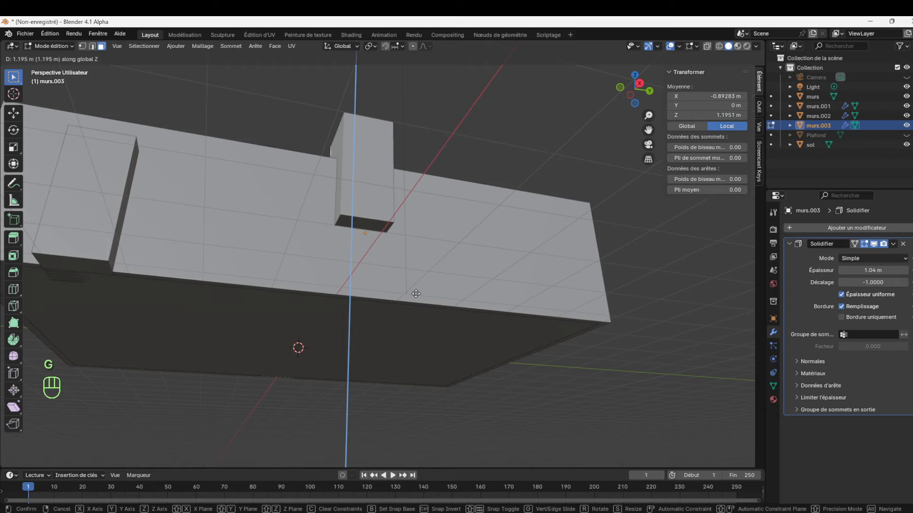
pyautogui.click(416, 293)
pyautogui.hotkey('ctrl', 'z')
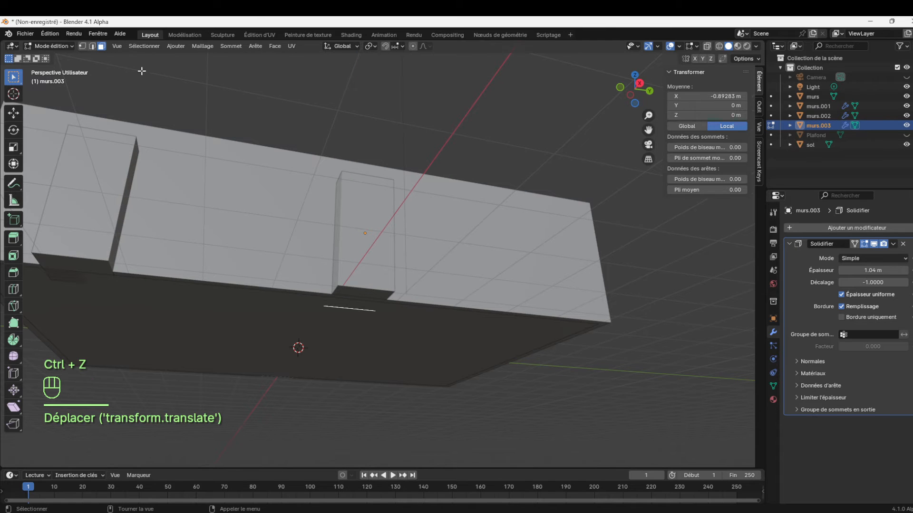
# Raise the bottom edge of murs.003 about 1.08 m along Z to shorten the block to window height
pyautogui.click(93, 46)
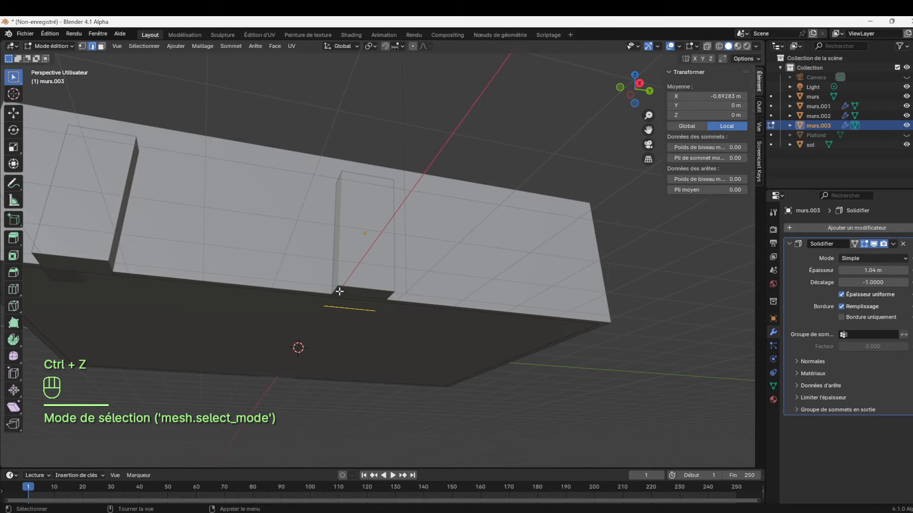
pyautogui.click(356, 309)
pyautogui.press('g')
pyautogui.press('z')
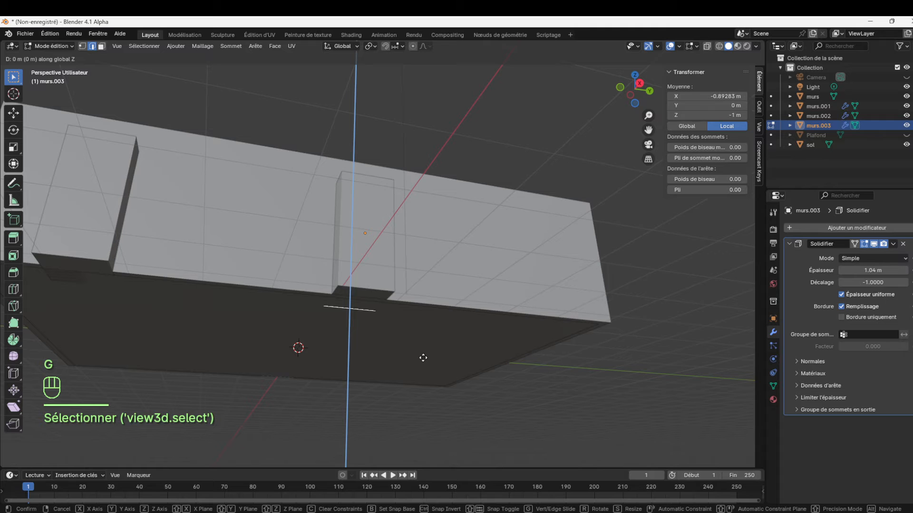
pyautogui.click(434, 301)
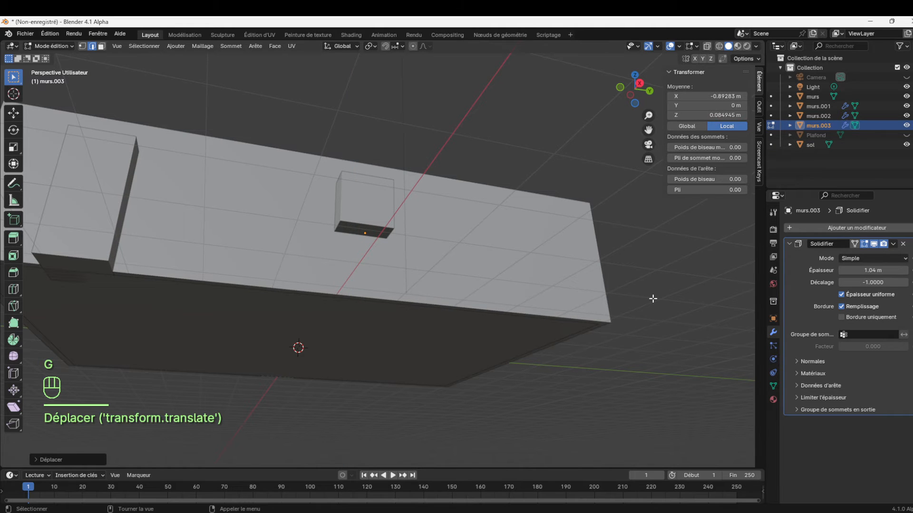
# Turn on X-ray in the right orthographic view, return to Object mode and scale murs.003 by 2 along Y
pyautogui.press('KP_1')
pyautogui.press('KP_3')
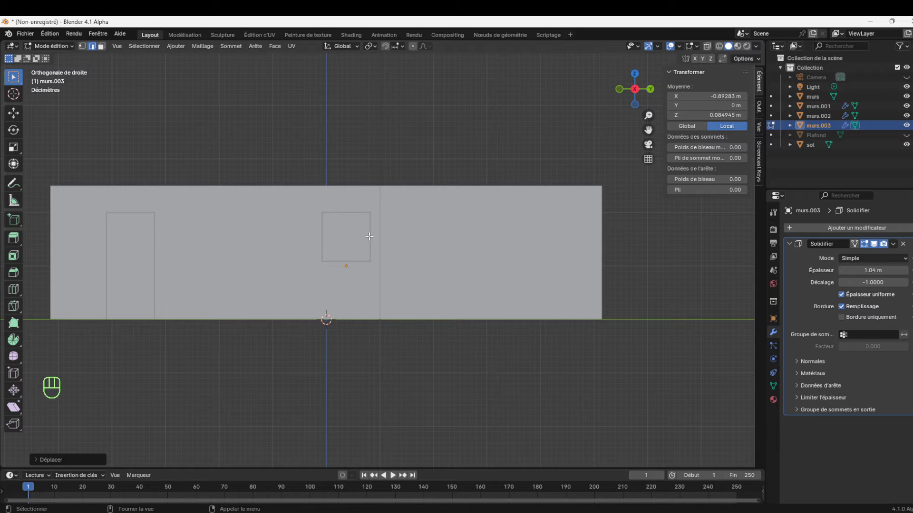
pyautogui.click(706, 46)
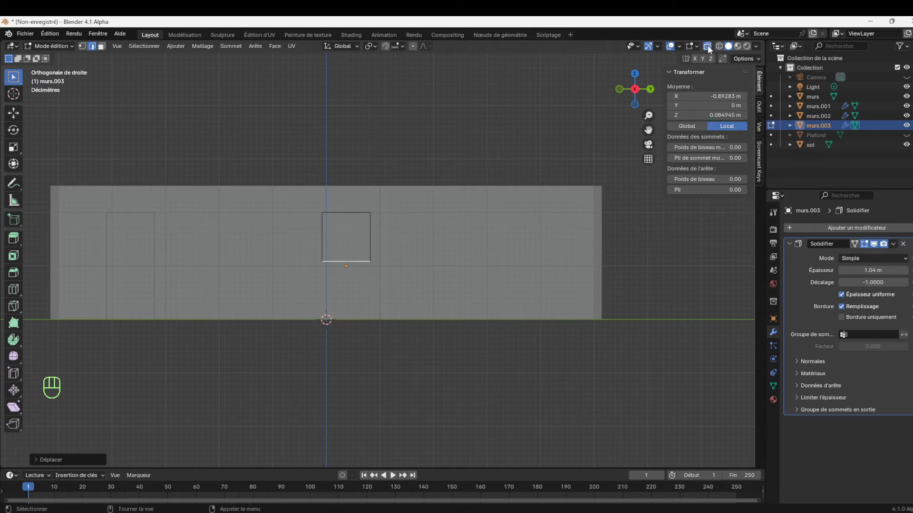
pyautogui.click(372, 235)
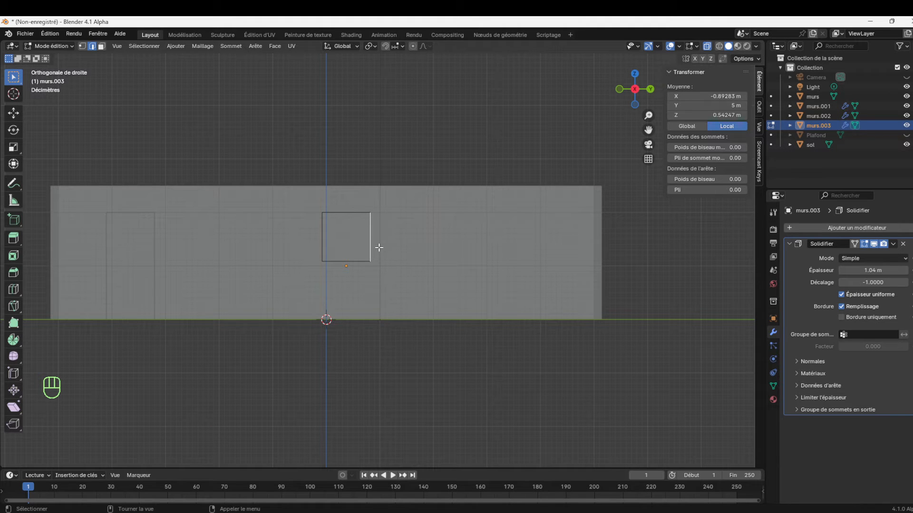
pyautogui.click(51, 47)
pyautogui.click(59, 58)
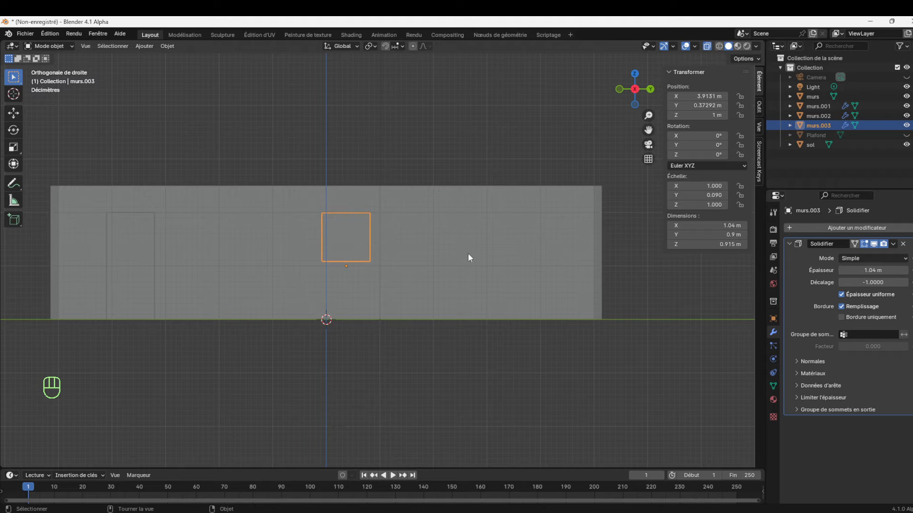
pyautogui.press('s')
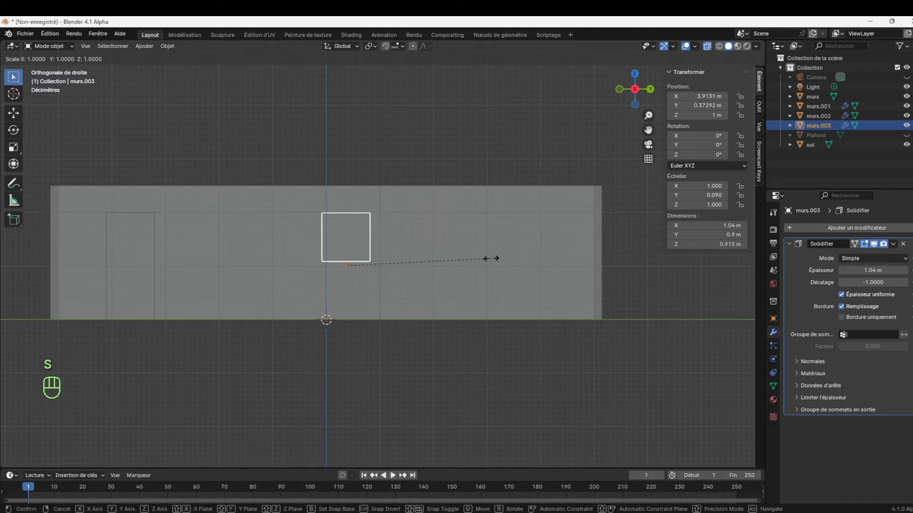
pyautogui.press('y')
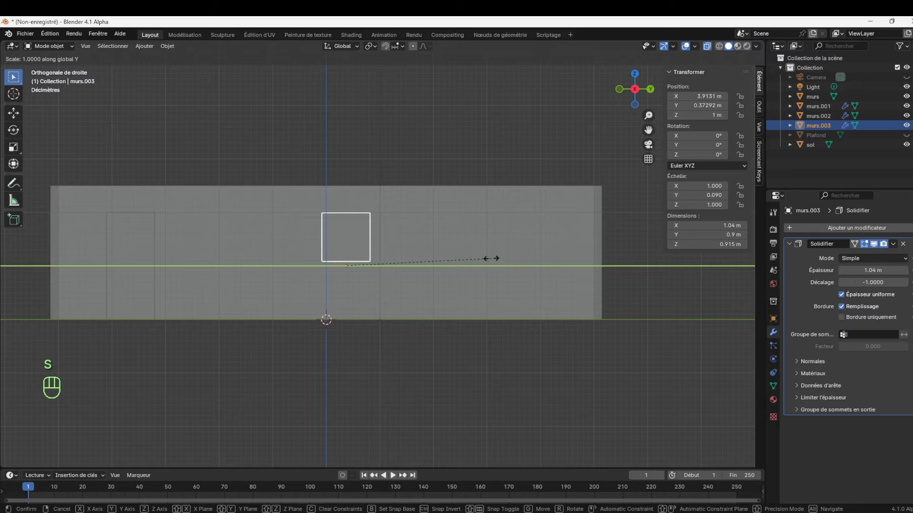
pyautogui.write('2')
pyautogui.click(491, 259)
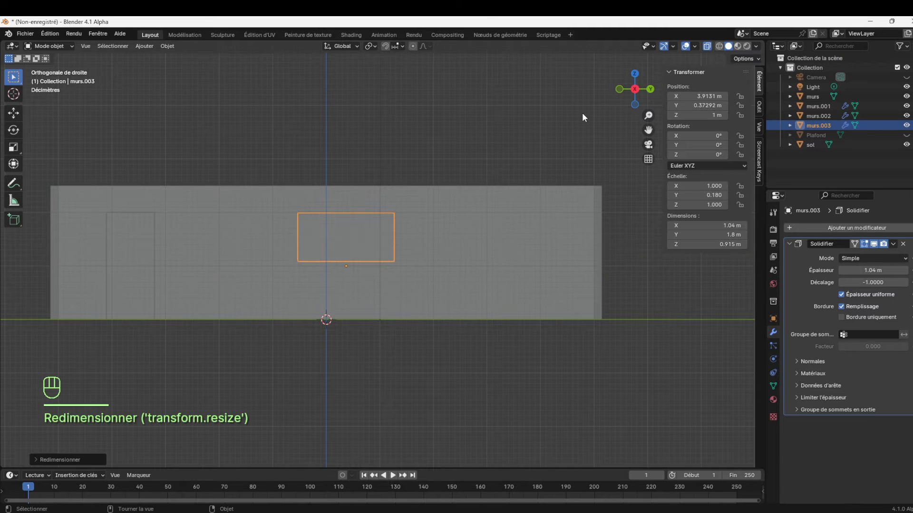
# Turn off X-ray and select the walls object murs
pyautogui.moveTo(635, 95); pyautogui.dragTo(641, 102)
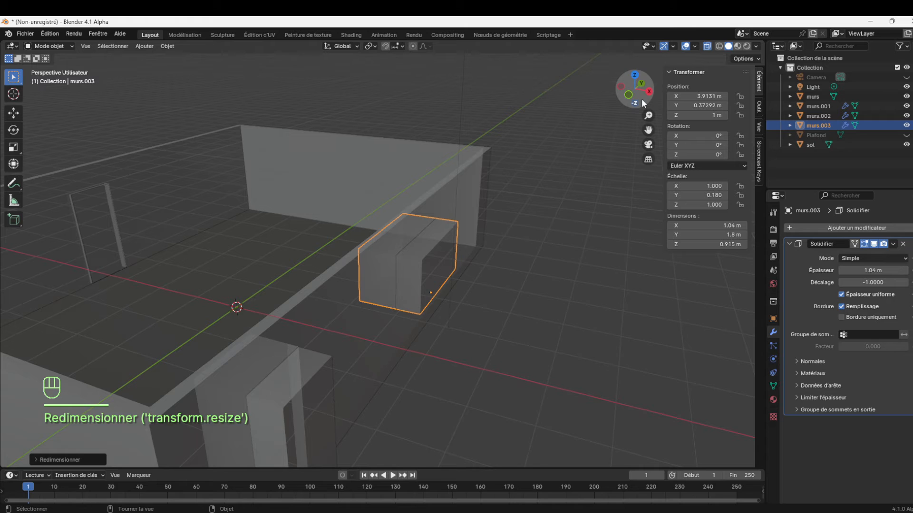
pyautogui.click(418, 255)
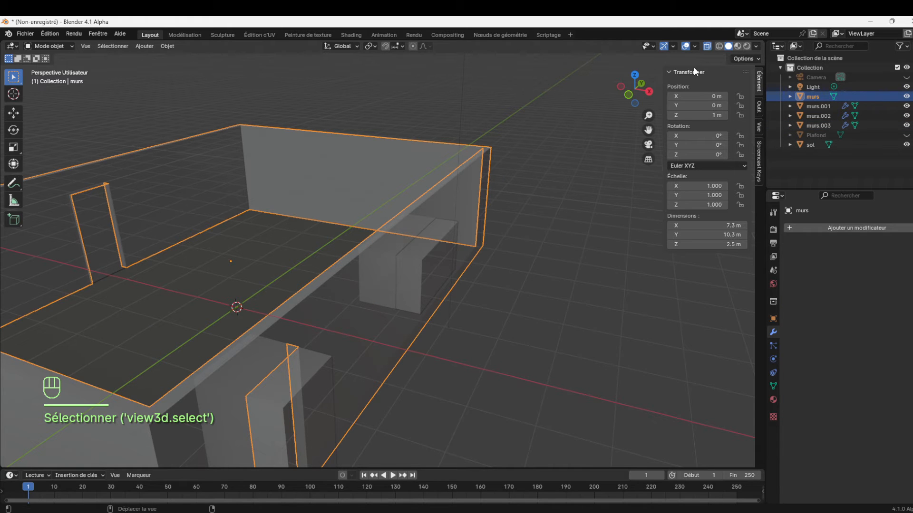
pyautogui.click(707, 46)
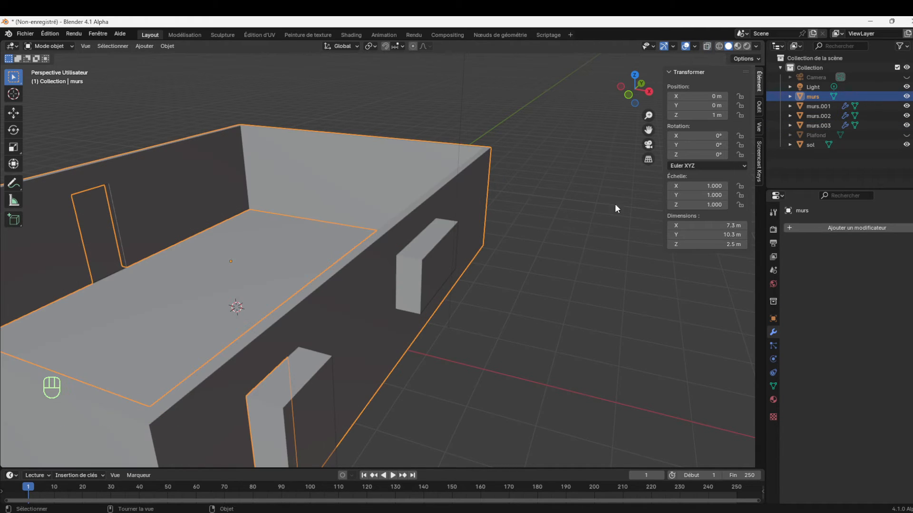
pyautogui.click(877, 228)
pyautogui.moveTo(843, 230)
pyautogui.moveTo(649, 116); pyautogui.dragTo(449, 231)
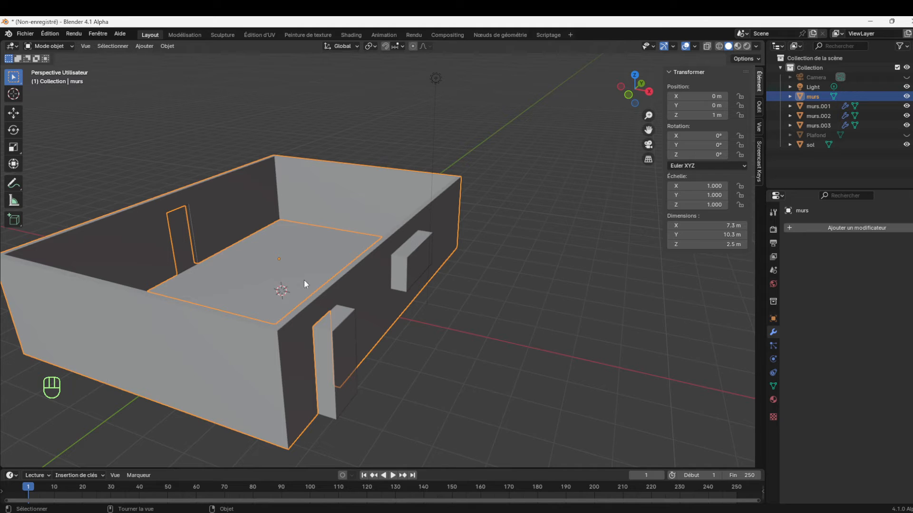
pyautogui.click(536, 260)
pyautogui.click(437, 221)
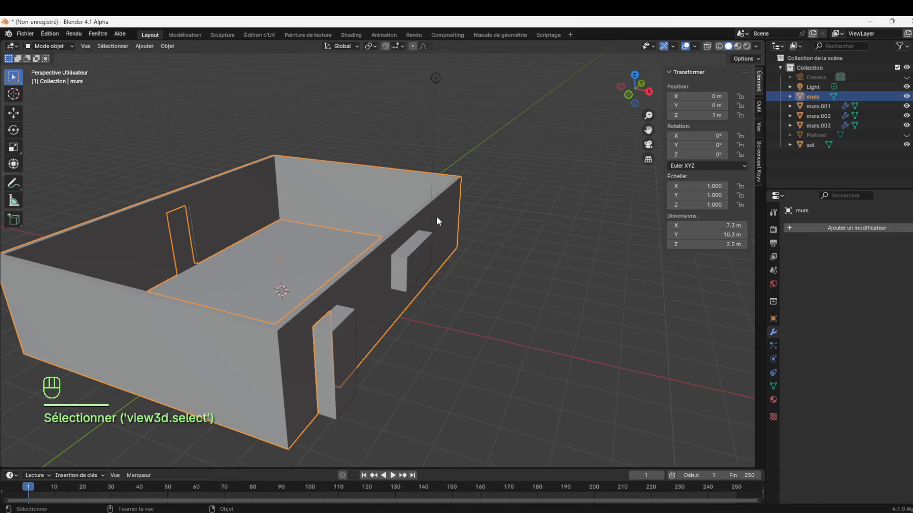
# Add a Boolean Difference modifier to the walls object murs with murs.003 as the cutting object
pyautogui.click(810, 228)
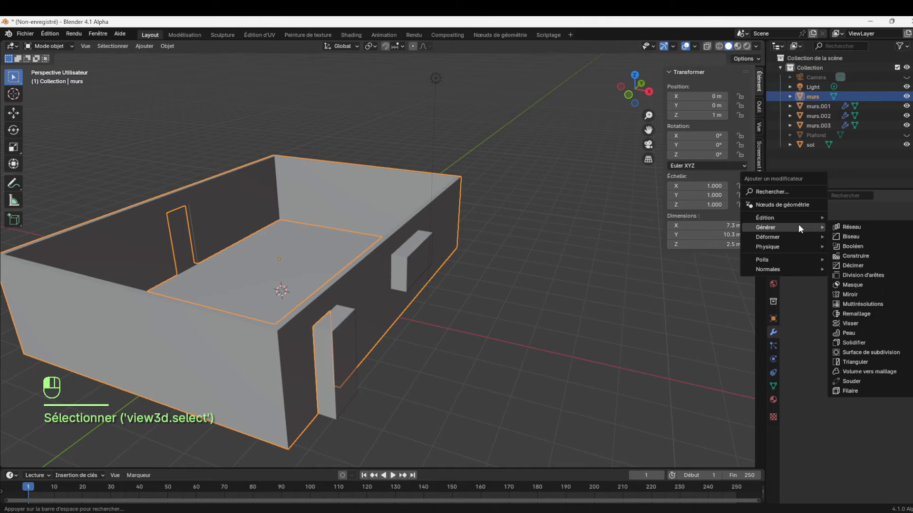
pyautogui.moveTo(787, 226)
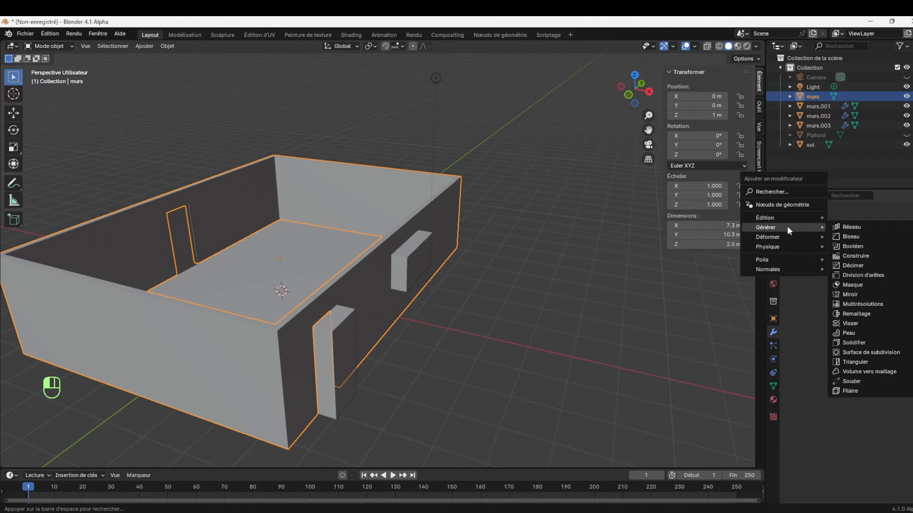
pyautogui.click(852, 247)
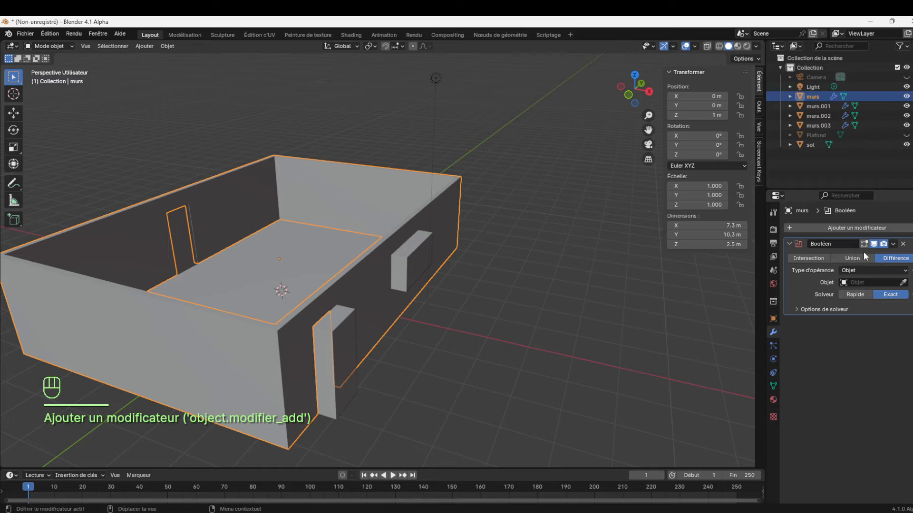
pyautogui.click(903, 282)
pyautogui.click(418, 256)
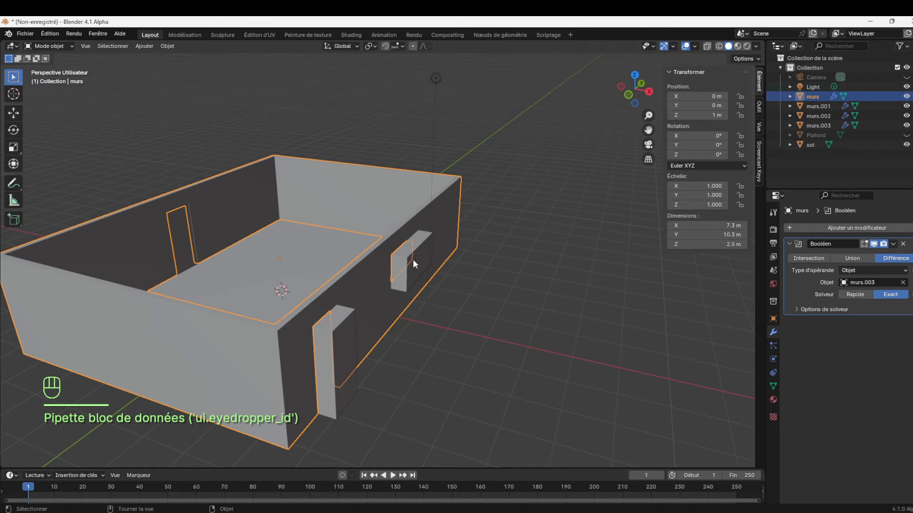
pyautogui.click(412, 258)
pyautogui.click(451, 220)
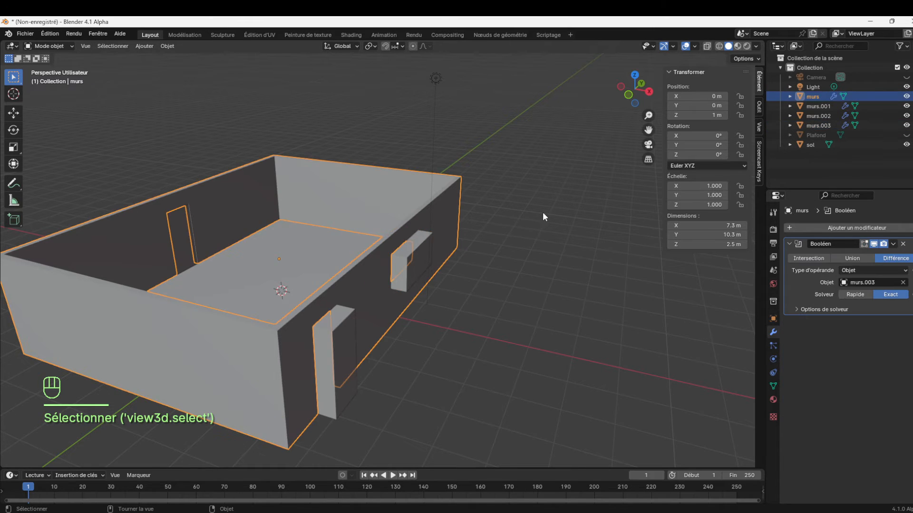
# Move the window block murs.003 along Y to about -0.81 m in the right orthographic view
pyautogui.click(415, 264)
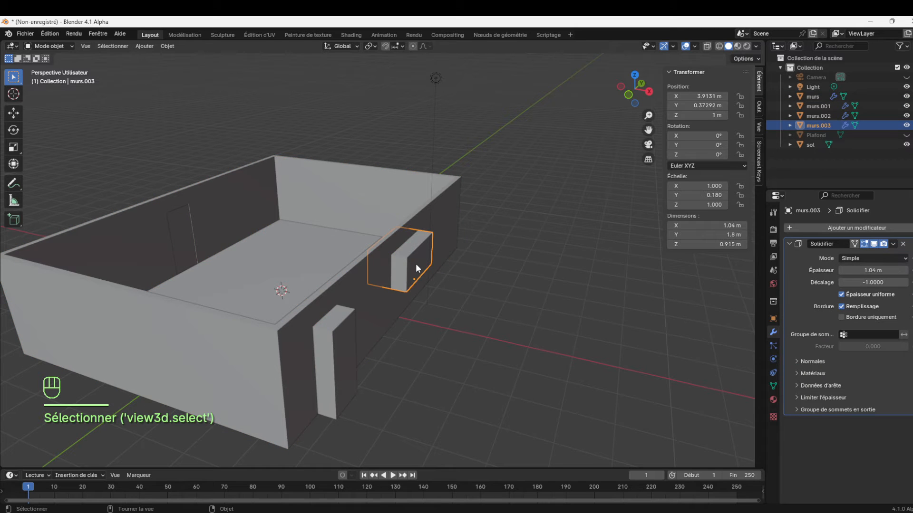
pyautogui.press('KP_1')
pyautogui.press('KP_3')
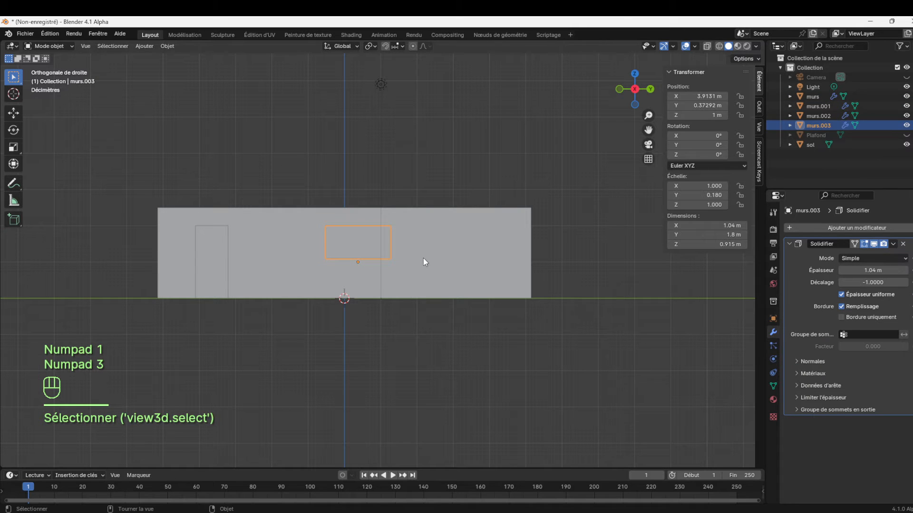
pyautogui.press('g')
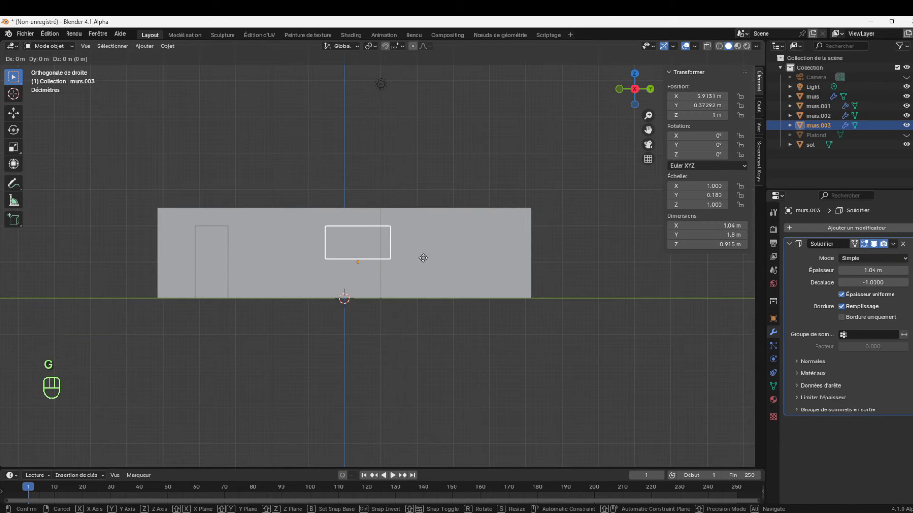
pyautogui.press('y')
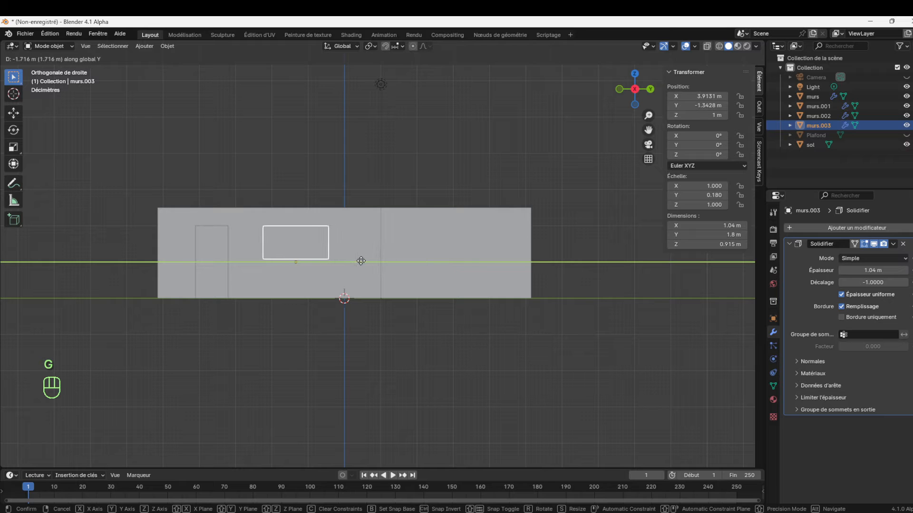
pyautogui.click(381, 266)
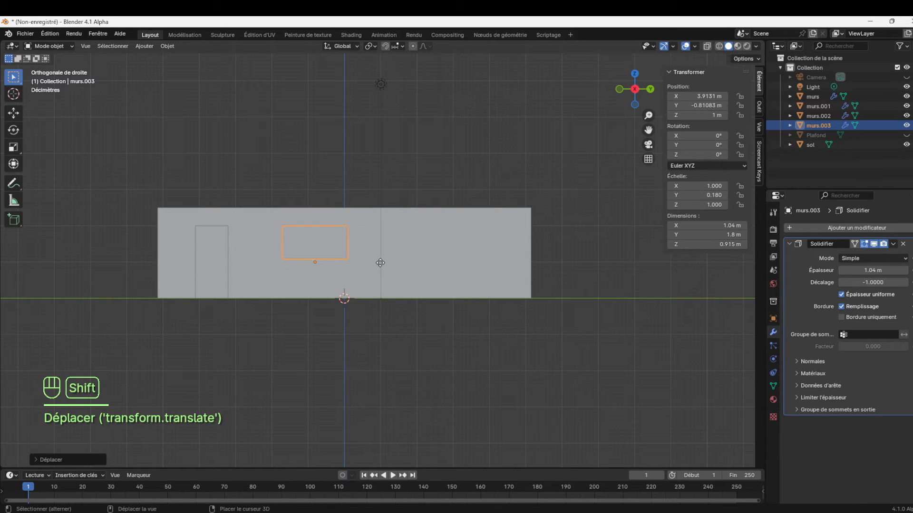
pyautogui.hotkey('shift', 'd')
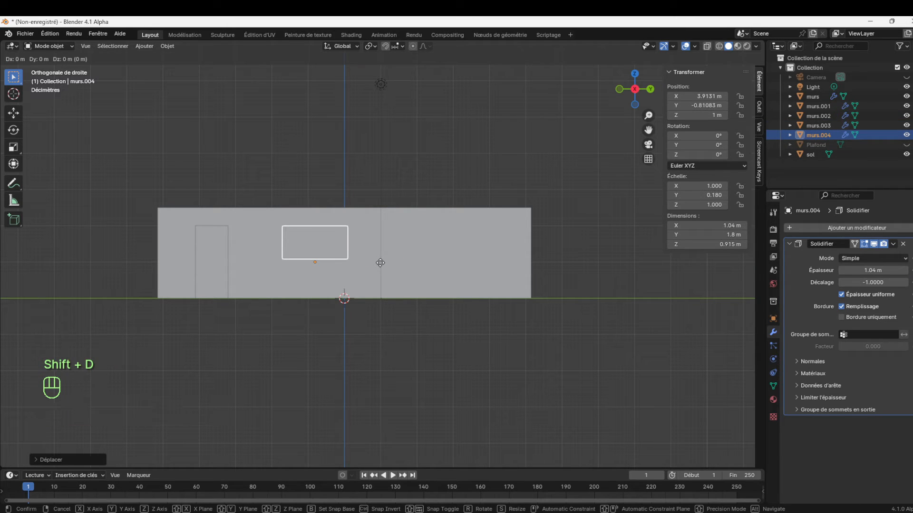
pyautogui.press('y')
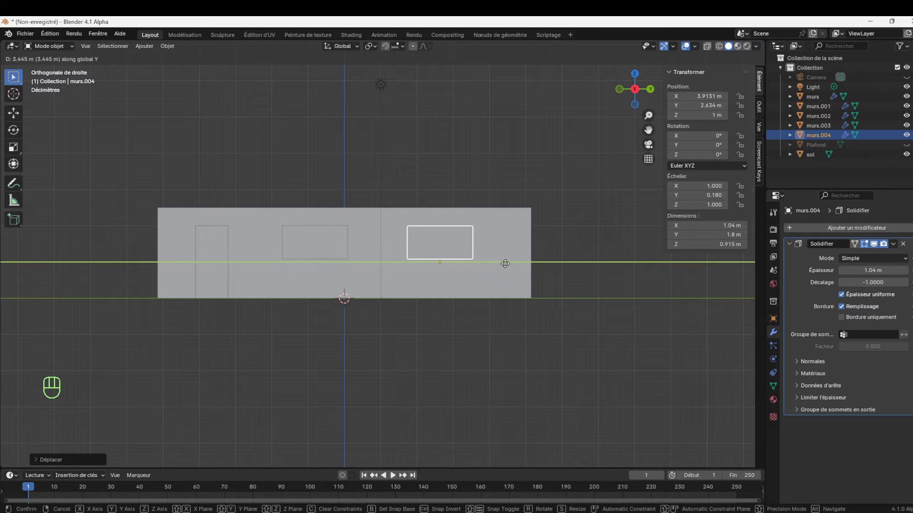
pyautogui.click(512, 256)
pyautogui.moveTo(640, 93); pyautogui.dragTo(617, 76)
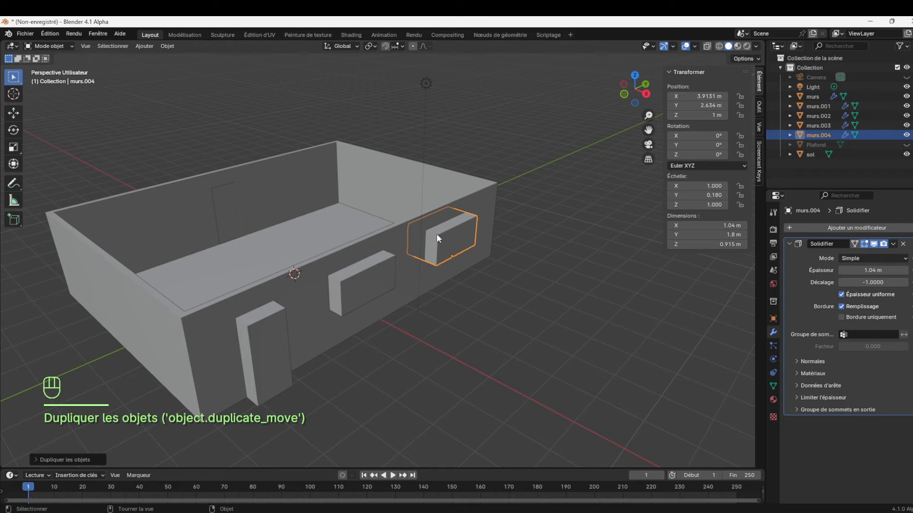
pyautogui.click(452, 245)
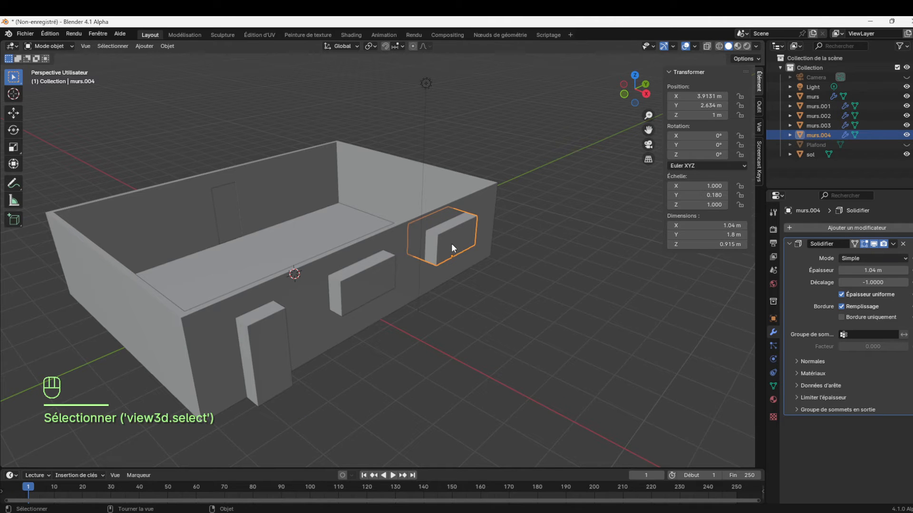
pyautogui.press('Delete')
# Enter Edit mode on murs.003 and select its room-side face using face selection
pyautogui.click(373, 286)
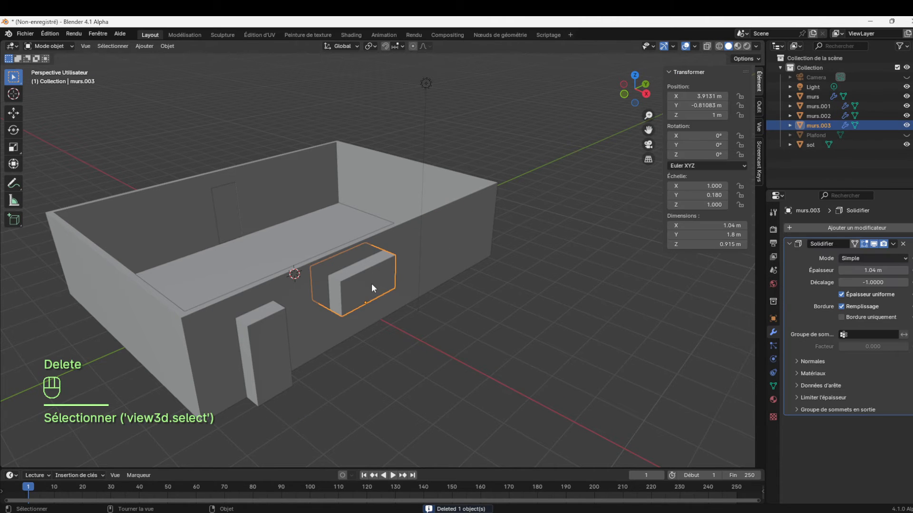
pyautogui.press('Tab')
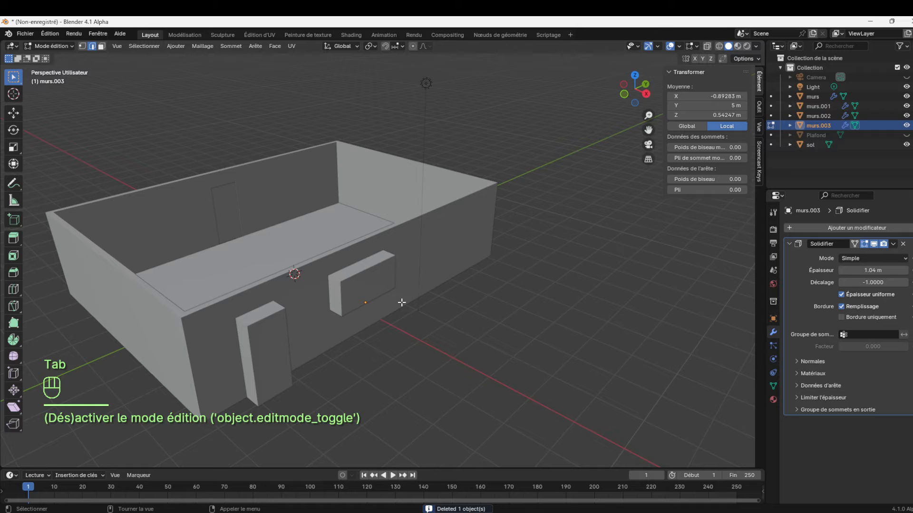
pyautogui.press('a')
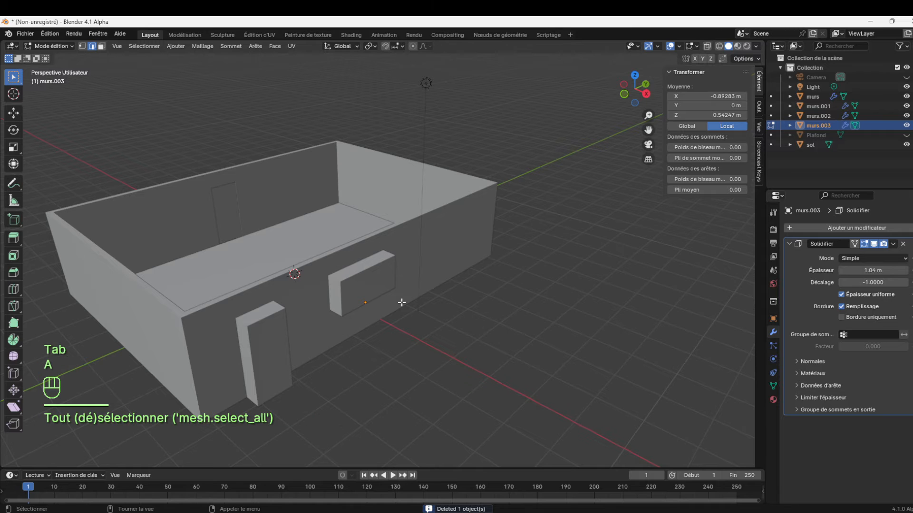
pyautogui.click(373, 286)
pyautogui.click(59, 46)
pyautogui.click(64, 57)
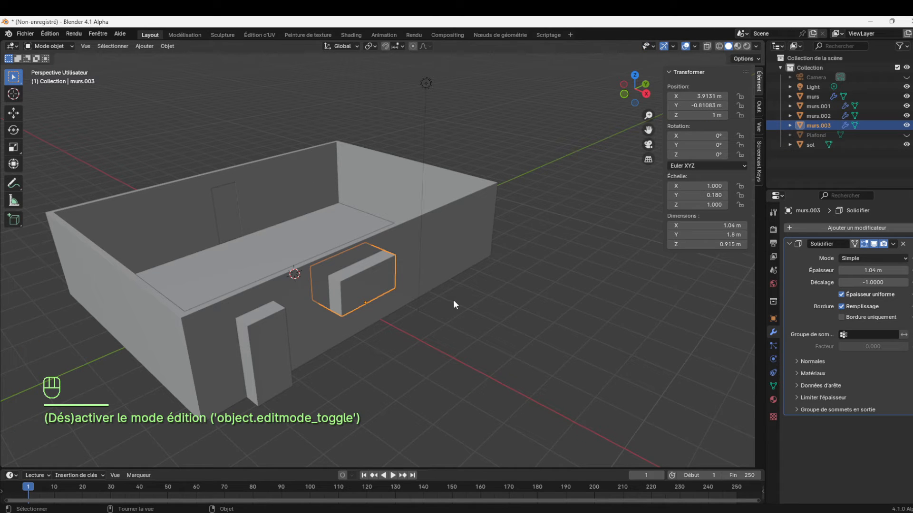
pyautogui.press('Tab')
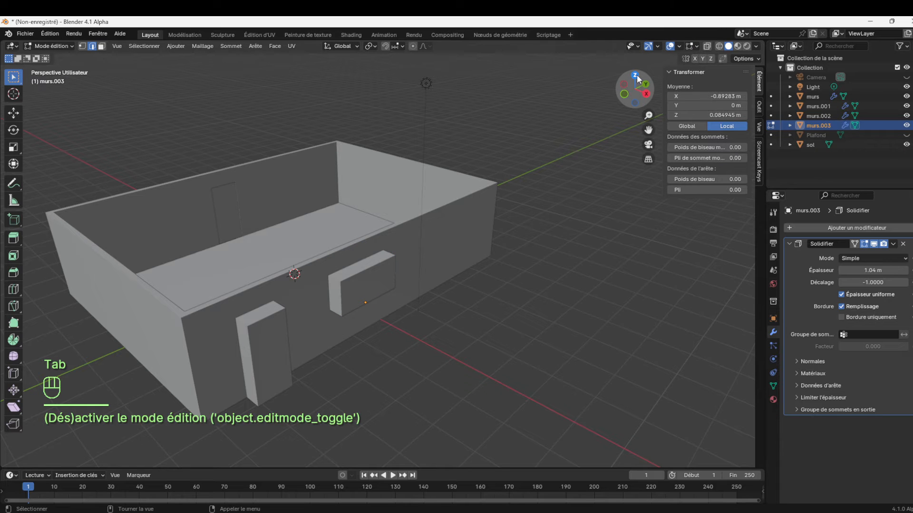
pyautogui.moveTo(642, 104); pyautogui.dragTo(595, 116)
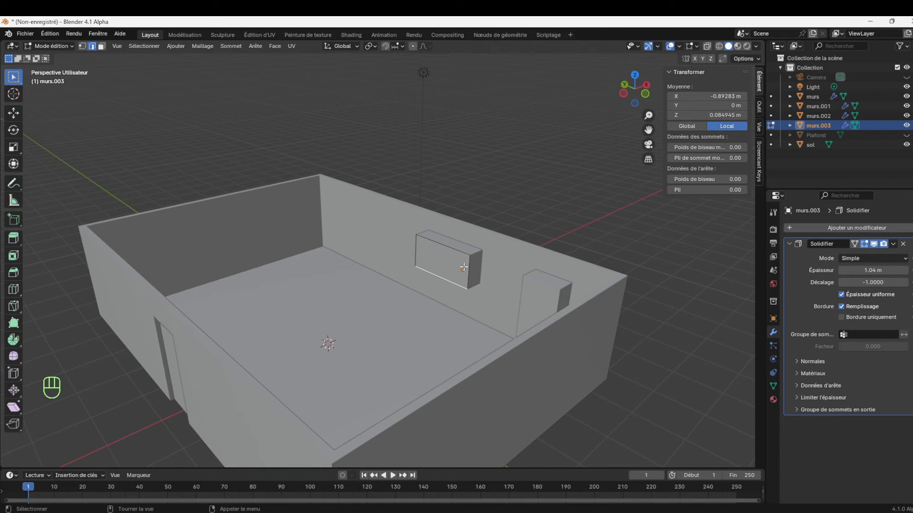
pyautogui.click(101, 46)
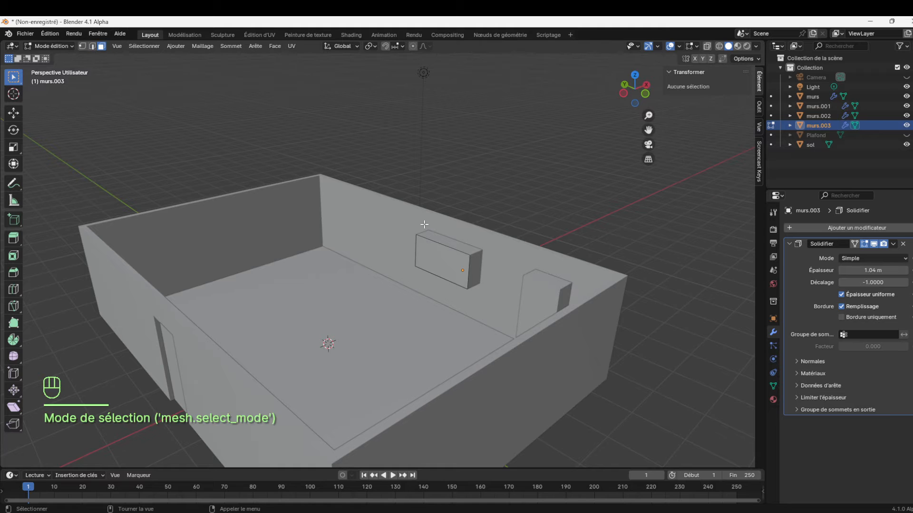
pyautogui.click(444, 266)
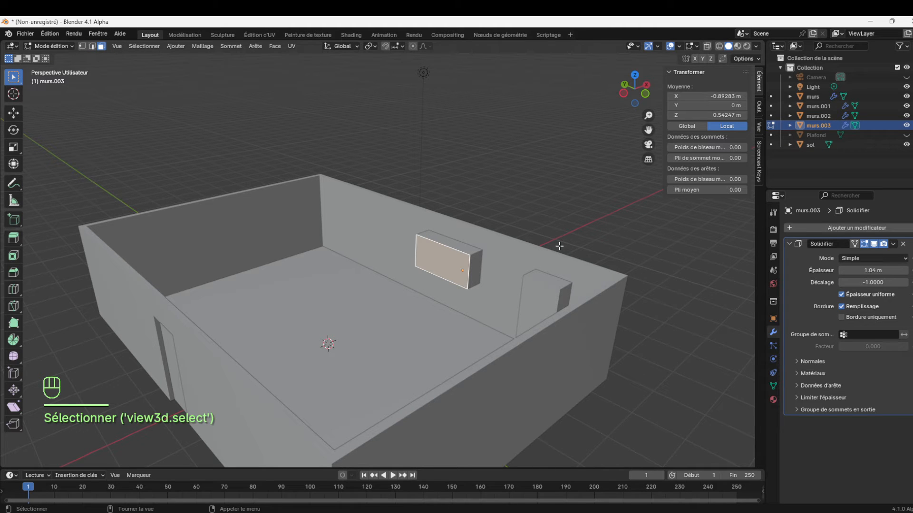
# Duplicate the selected face within murs.003 and place the copy about 2.8 m further along Y
pyautogui.hotkey('shift', 'd')
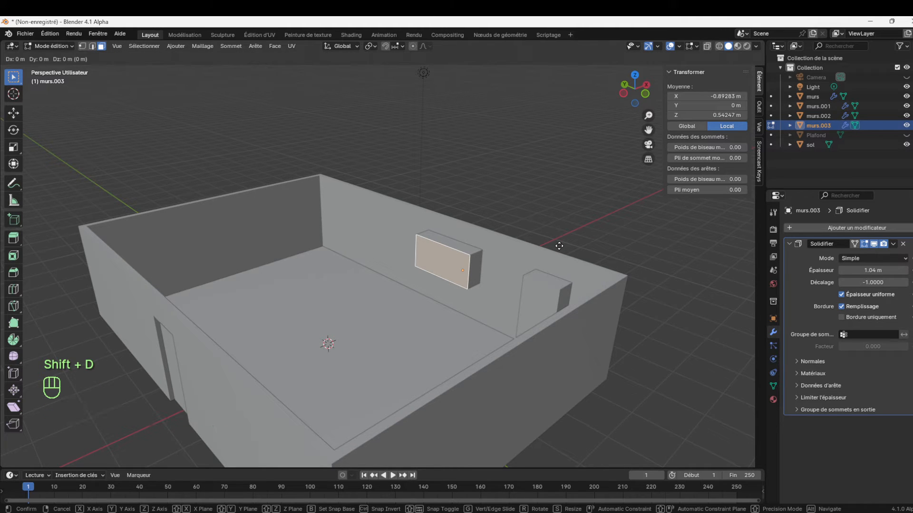
pyautogui.press('y')
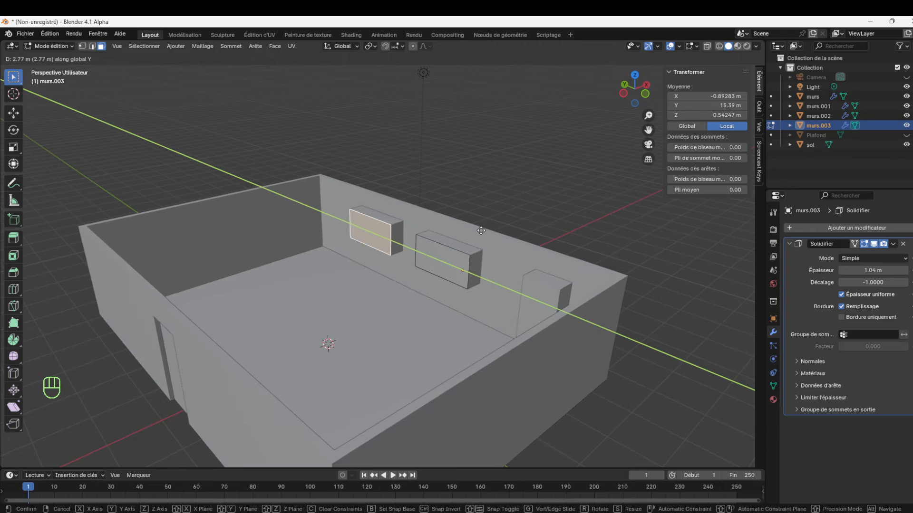
pyautogui.click(480, 230)
# Turn on X-ray in the right orthographic view and move the duplicated face along Y to about 19.02 m local
pyautogui.press('KP_1')
pyautogui.press('KP_3')
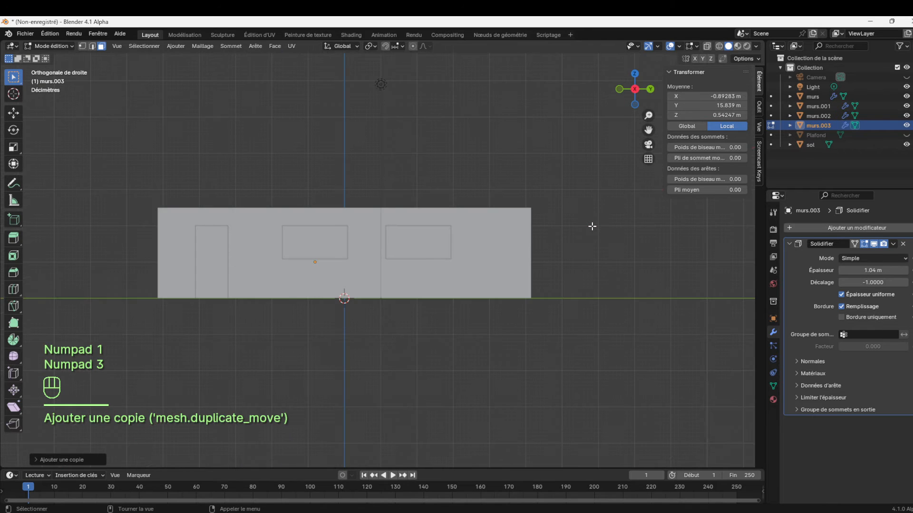
pyautogui.click(451, 243)
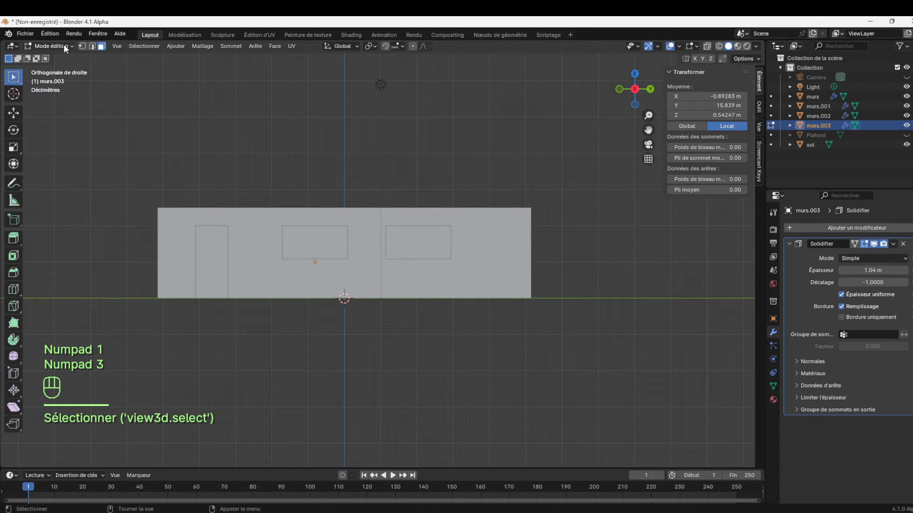
pyautogui.click(707, 47)
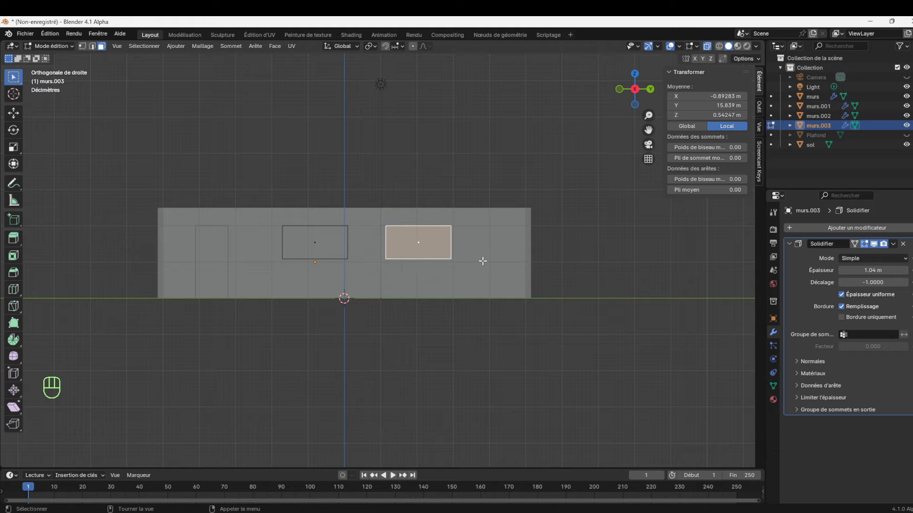
pyautogui.press('g')
pyautogui.press('y')
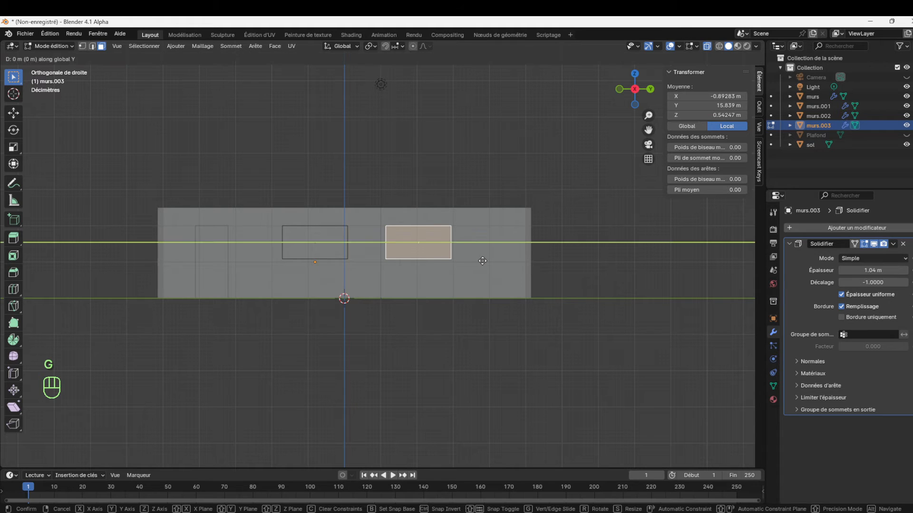
pyautogui.click(503, 261)
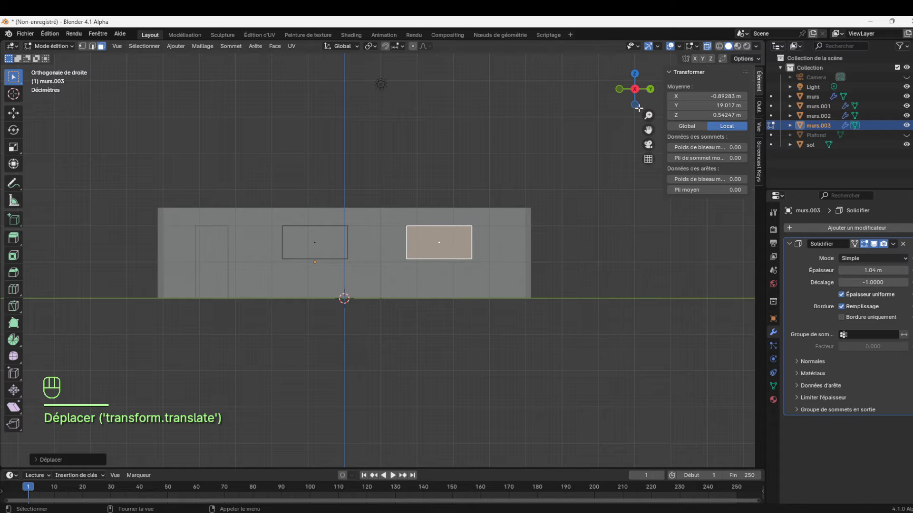
# Hide the window block murs.003, return to Object mode and select the murs object
pyautogui.click(906, 125)
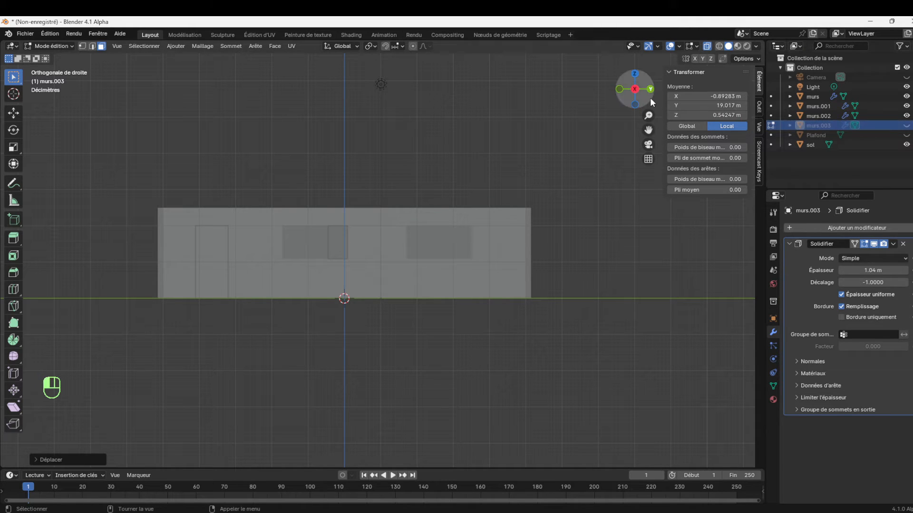
pyautogui.moveTo(642, 95); pyautogui.dragTo(596, 125)
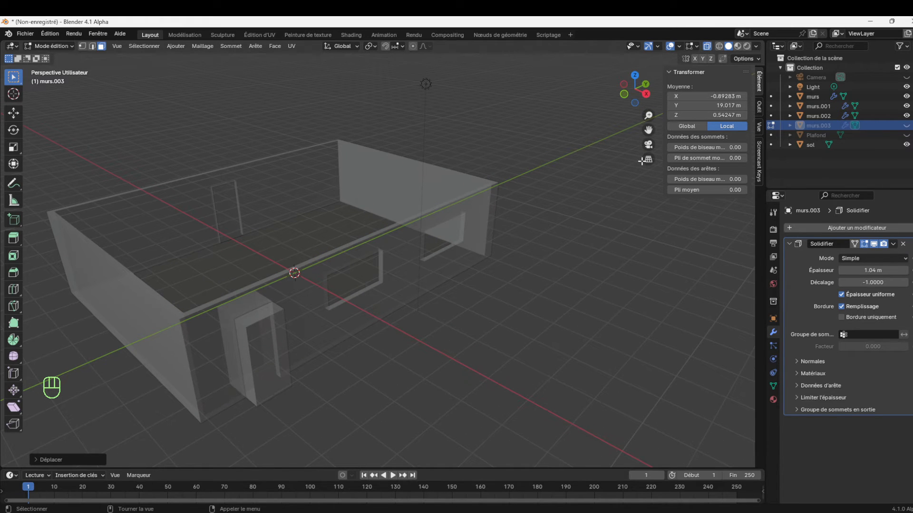
pyautogui.click(50, 46)
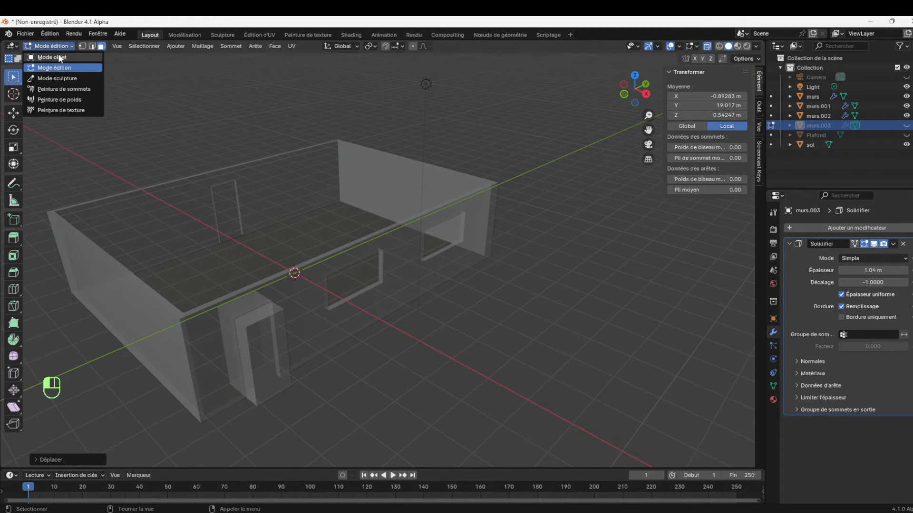
pyautogui.click(60, 57)
pyautogui.click(450, 261)
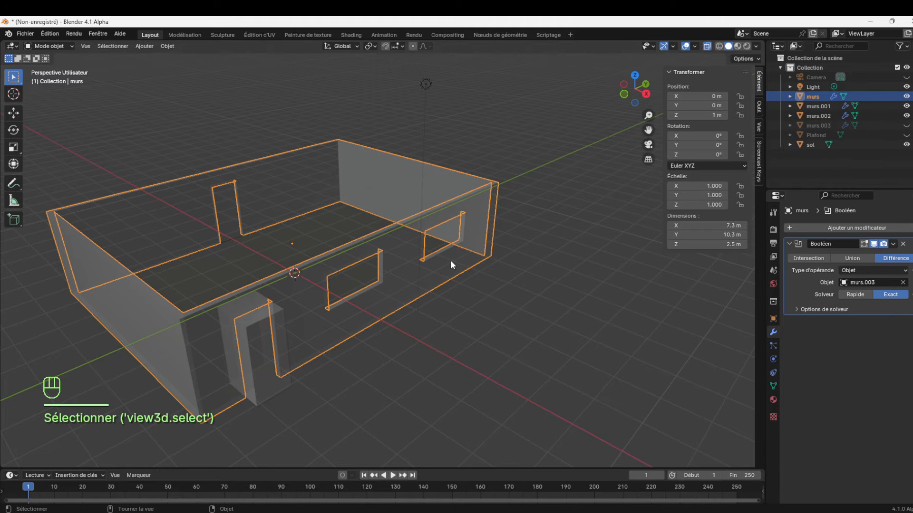
# Turn off X-ray and toggle the visibility of murs and murs.003 to check the window openings, leaving both shown
pyautogui.click(708, 46)
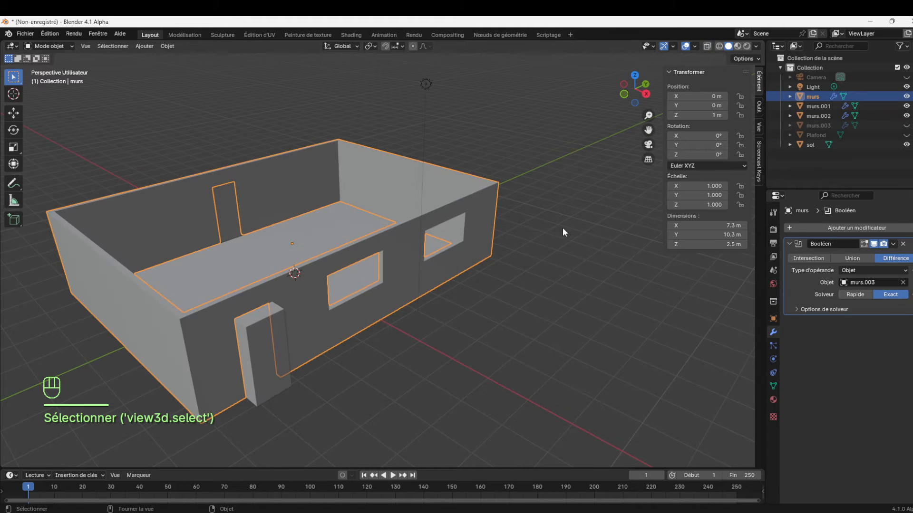
pyautogui.click(479, 274)
pyautogui.click(907, 96)
pyautogui.click(907, 96)
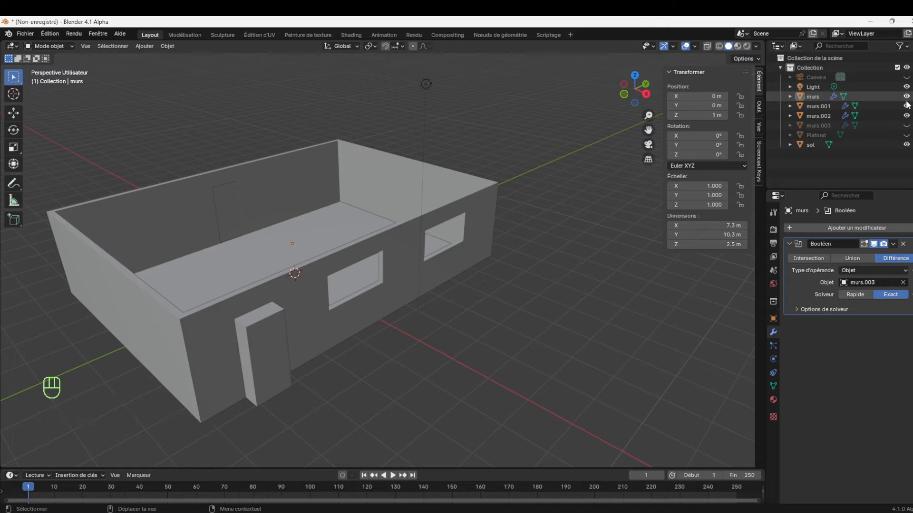
pyautogui.click(907, 126)
pyautogui.click(906, 126)
pyautogui.click(906, 125)
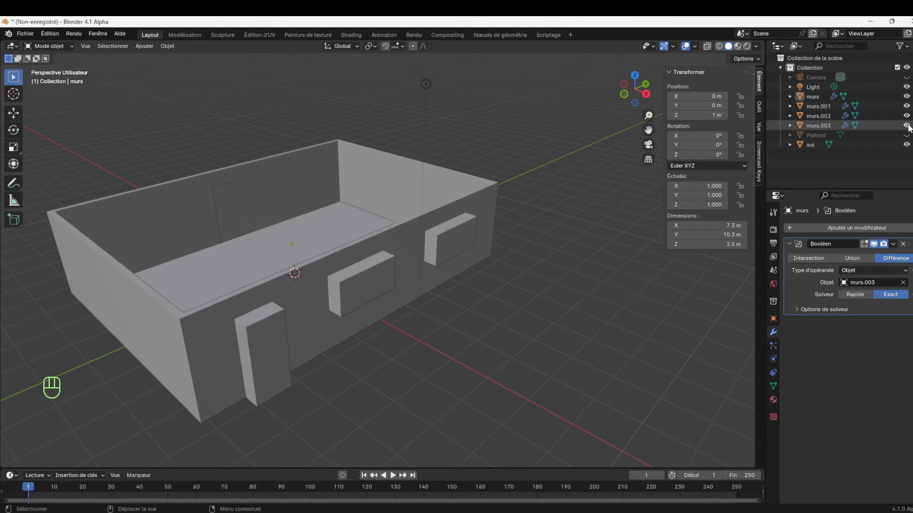
# In Edit mode on murs.003, duplicate the selected window face about 7.19 m along negative X onto the opposite long wall
pyautogui.click(452, 241)
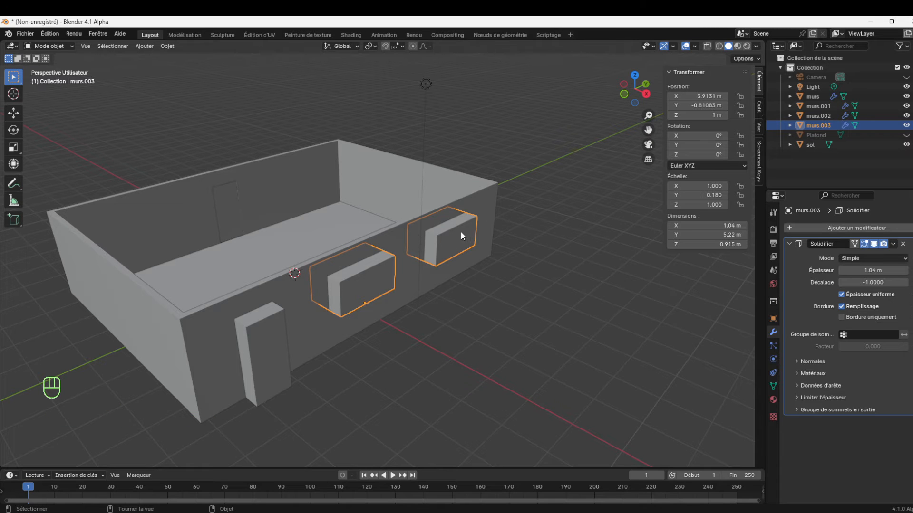
pyautogui.press('Tab')
pyautogui.moveTo(642, 102); pyautogui.dragTo(389, 218)
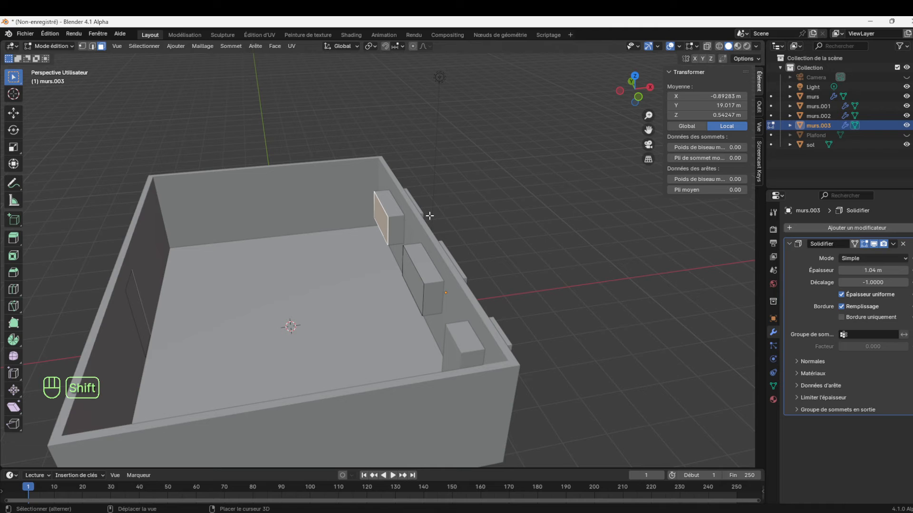
pyautogui.hotkey('shift', 'd')
pyautogui.press('x')
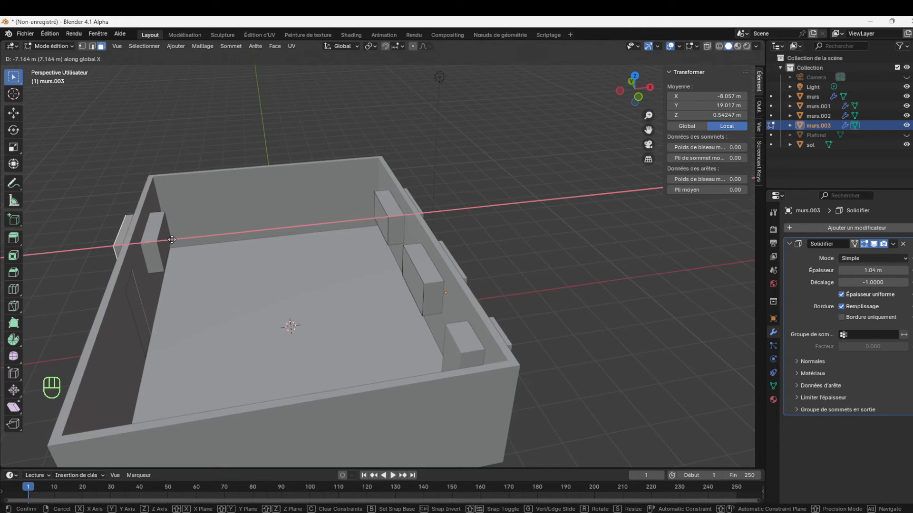
pyautogui.click(171, 240)
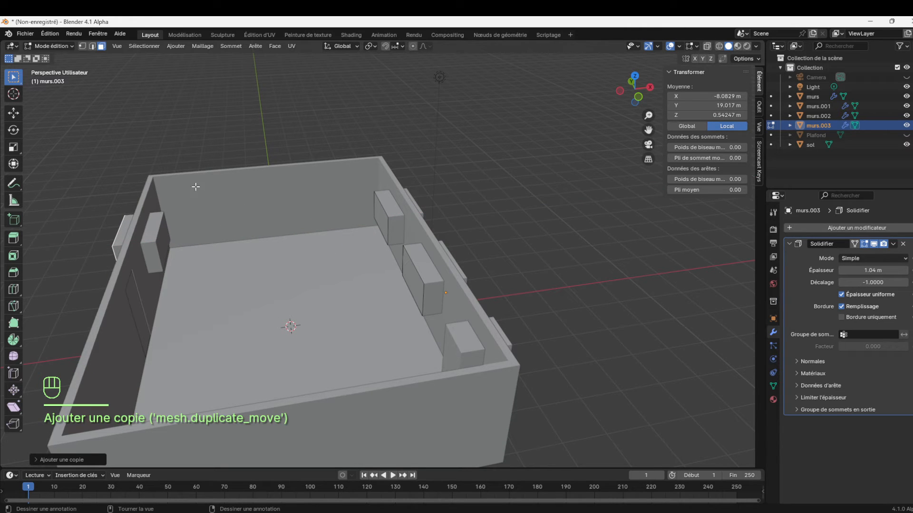
# Return to Object mode and toggle the visibility of murs.003 to check the opening on the opposite wall, leaving it shown
pyautogui.click(53, 46)
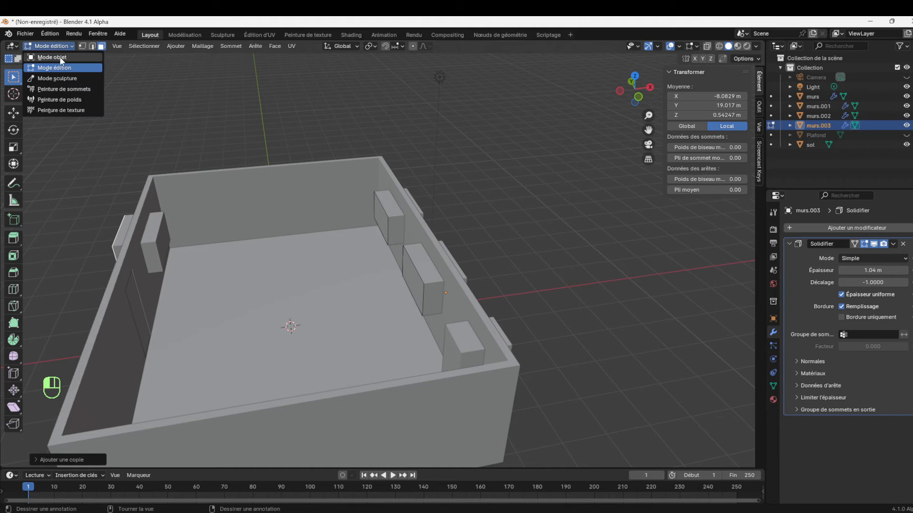
pyautogui.click(48, 56)
pyautogui.moveTo(646, 95); pyautogui.dragTo(640, 97)
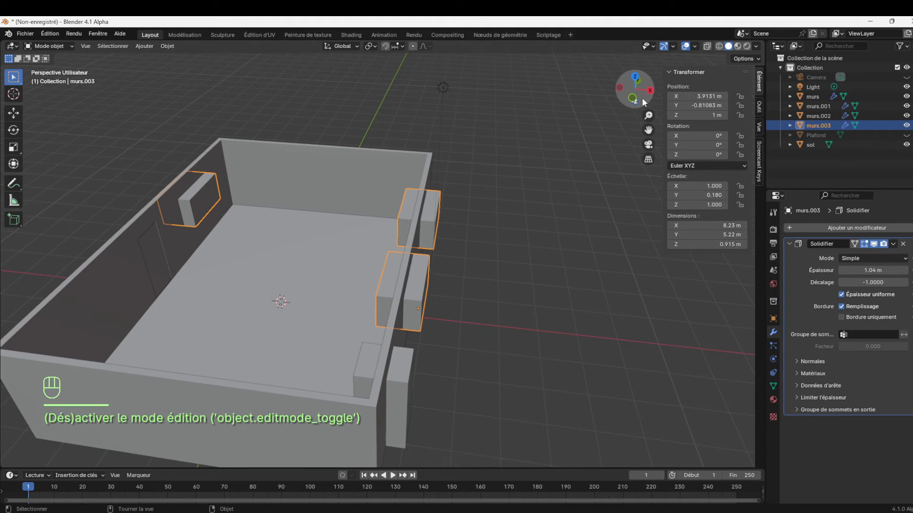
pyautogui.click(906, 126)
pyautogui.click(906, 126)
pyautogui.click(906, 125)
pyautogui.click(906, 126)
pyautogui.click(907, 125)
pyautogui.click(906, 126)
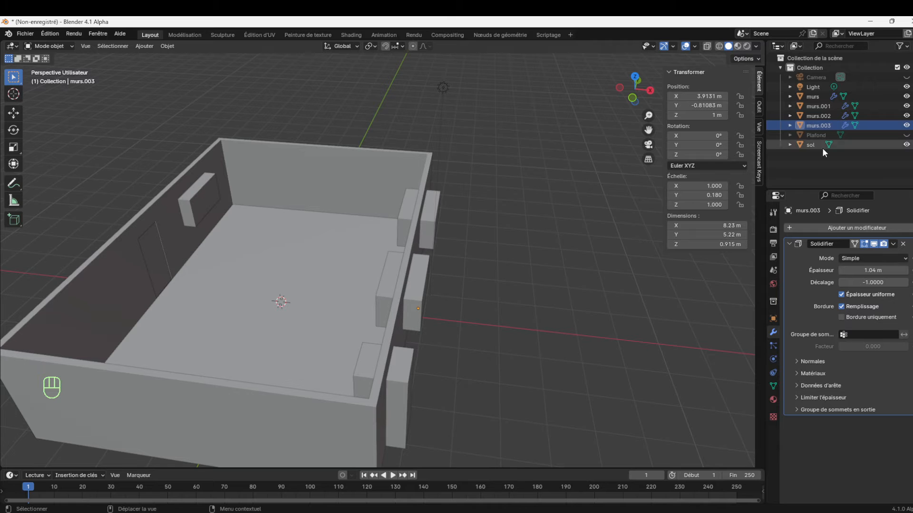
# Select the murs object and apply its Boolean Difference modifier that uses murs.003
pyautogui.click(417, 292)
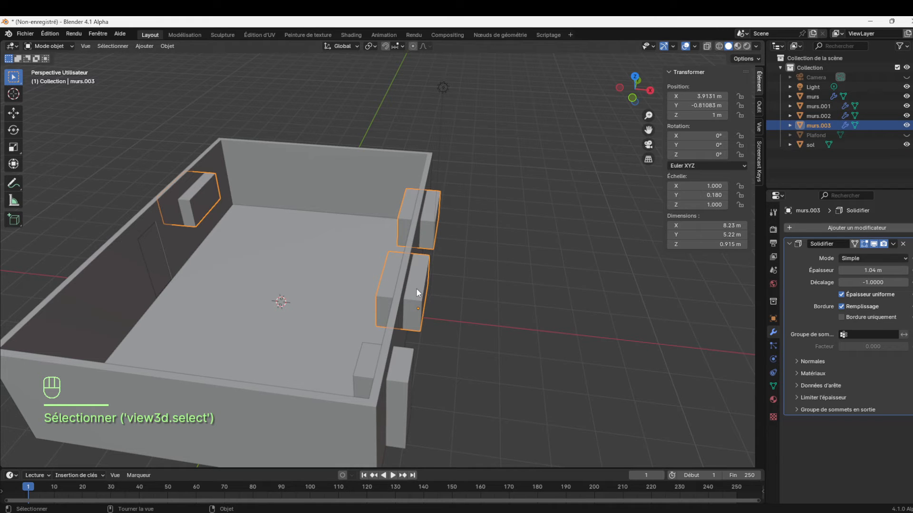
pyautogui.moveTo(646, 101)
pyautogui.mouseDown()
pyautogui.moveTo(627, 102)
pyautogui.moveTo(644, 102)
pyautogui.mouseUp()
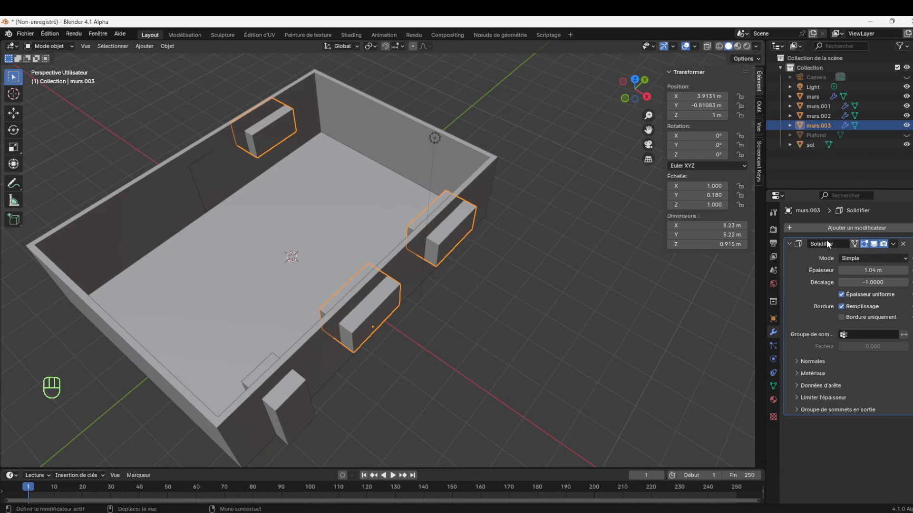
pyautogui.click(406, 261)
pyautogui.click(447, 232)
pyautogui.click(412, 258)
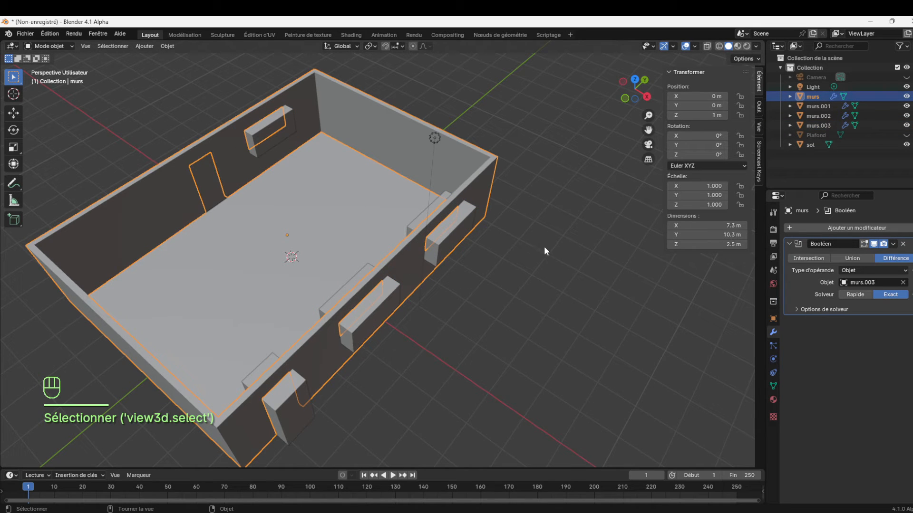
pyautogui.click(893, 244)
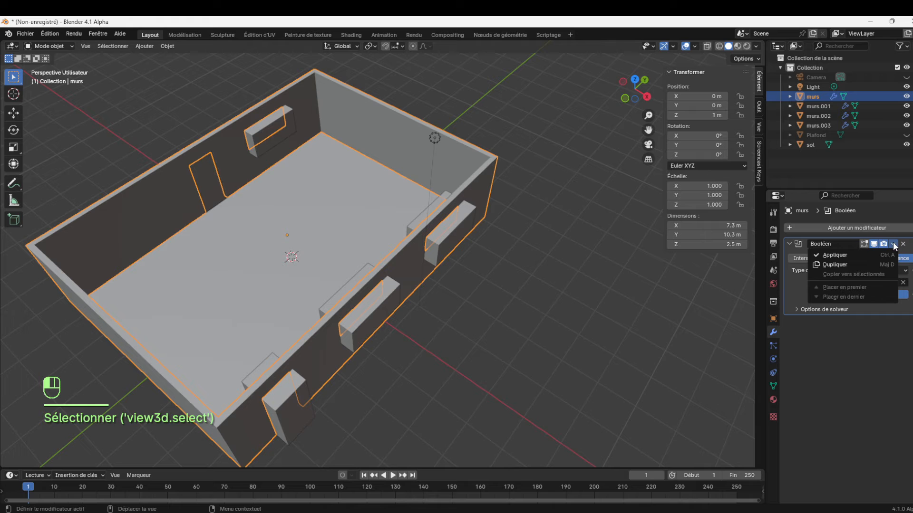
pyautogui.click(866, 254)
# Hide the window cutter murs.003 and inspect the openings cut in both long walls
pyautogui.click(451, 234)
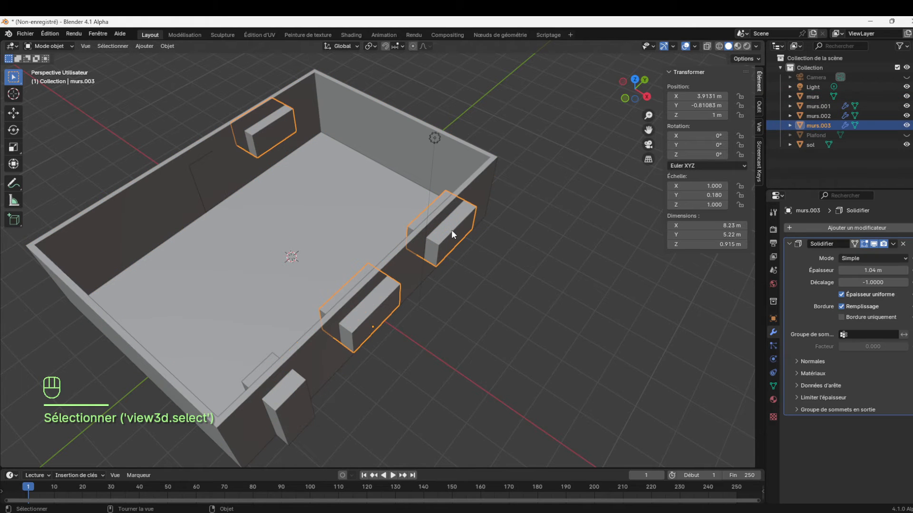
pyautogui.click(907, 125)
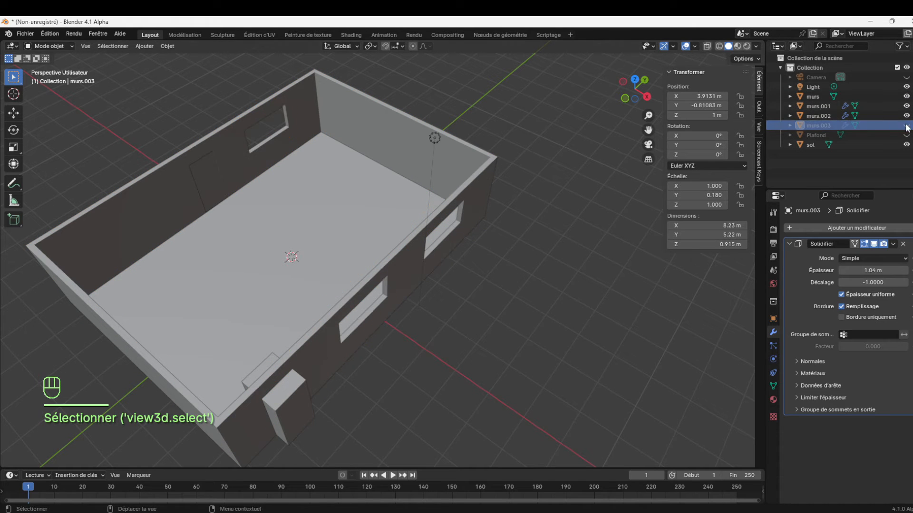
pyautogui.moveTo(649, 87)
pyautogui.mouseDown()
pyautogui.moveTo(633, 66)
pyautogui.moveTo(649, 90)
pyautogui.mouseUp()
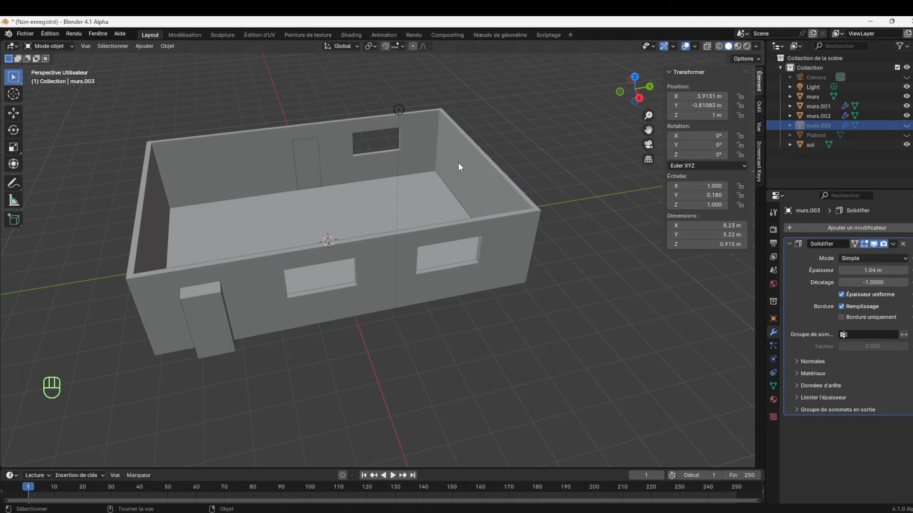
# In Edit mode on murs, duplicate the short end wall's inner face along Y to about -2.93 m as a partition
pyautogui.click(478, 180)
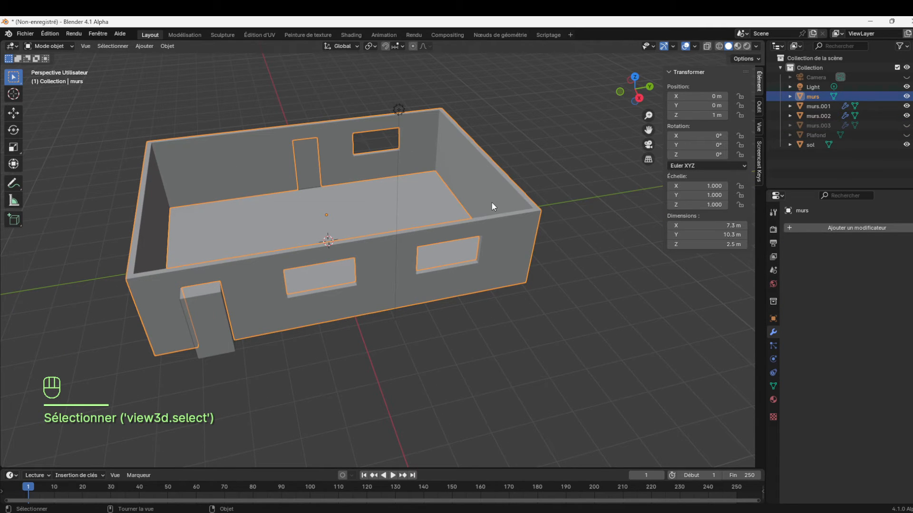
pyautogui.press('Tab')
pyautogui.click(474, 179)
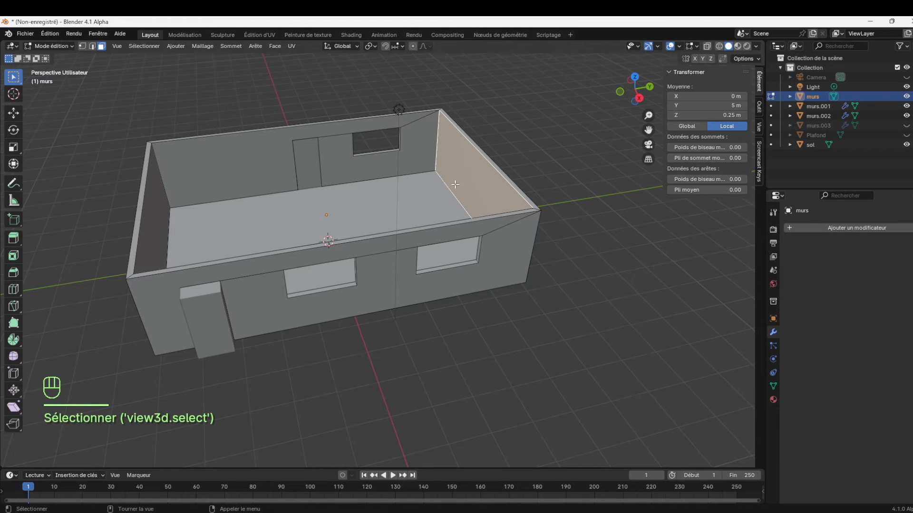
pyautogui.hotkey('shift', 'd')
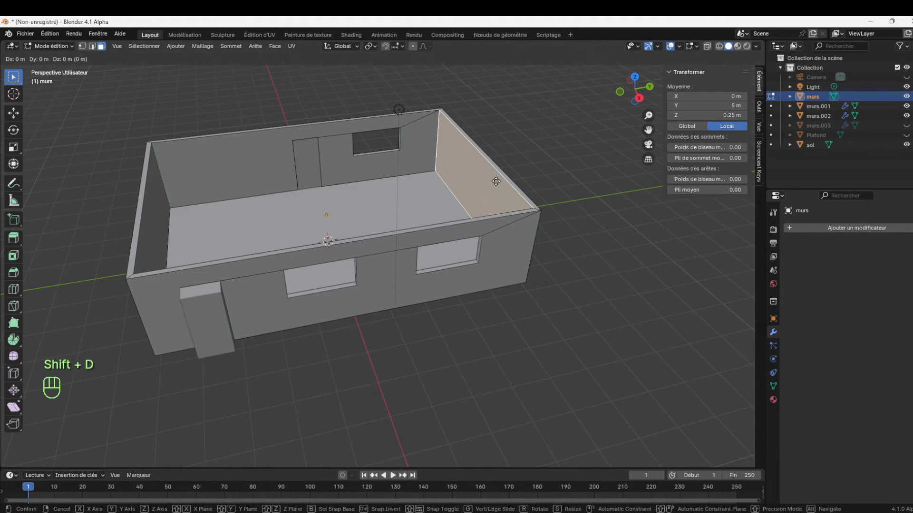
pyautogui.press('y')
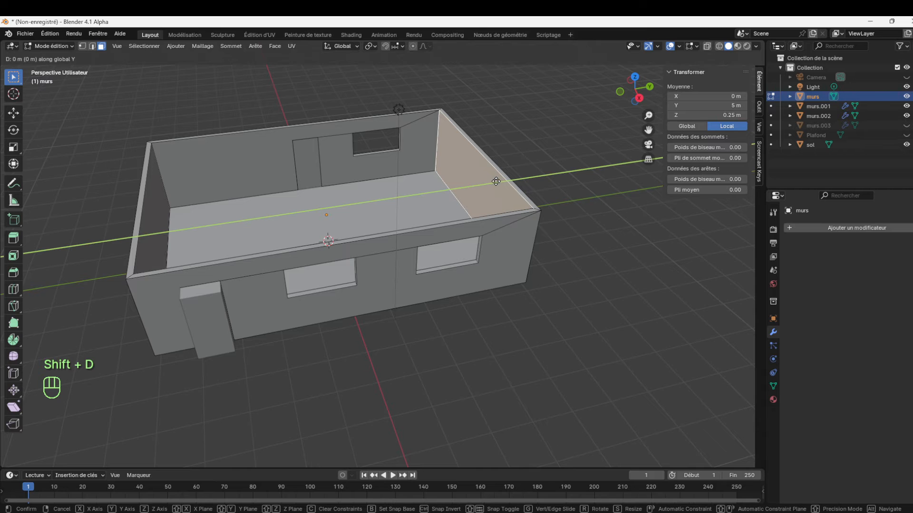
pyautogui.click(250, 218)
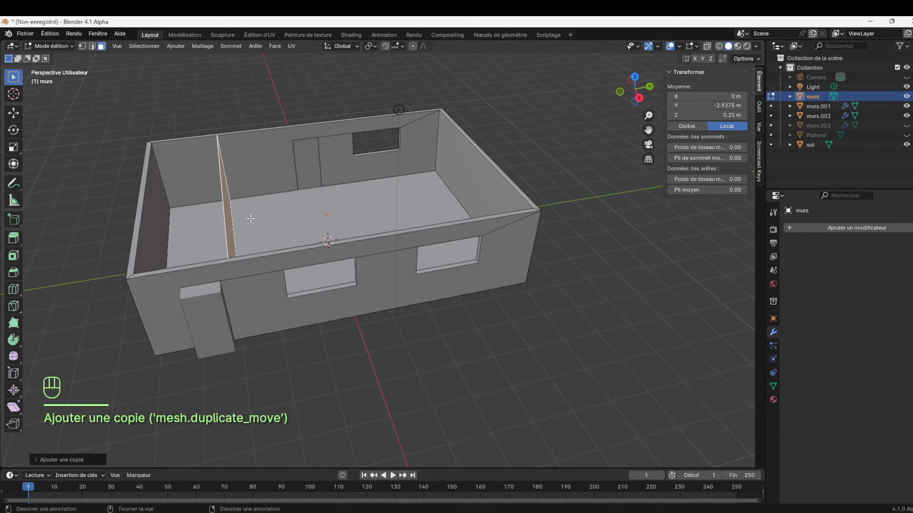
# Separate the duplicated partition face from murs into its own object and return to Object mode
pyautogui.moveTo(646, 98); pyautogui.dragTo(465, 172)
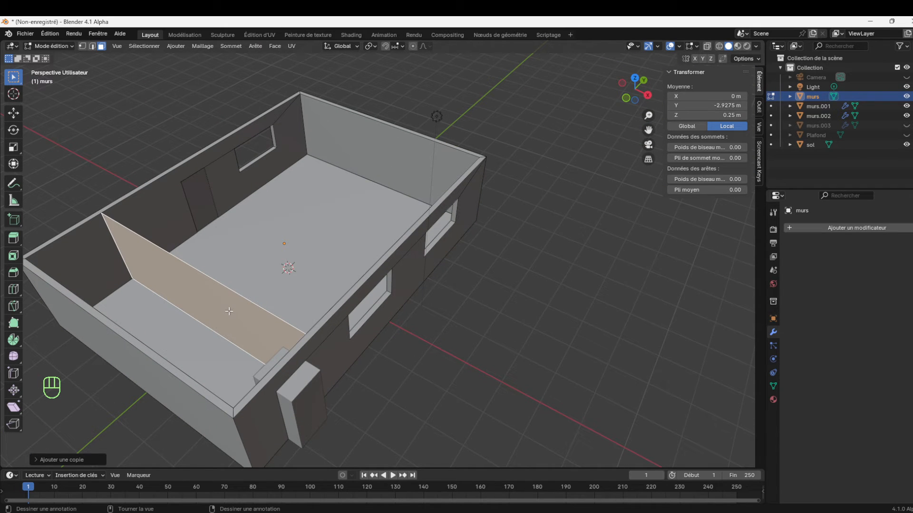
pyautogui.hotkey('ctrl', 'f')
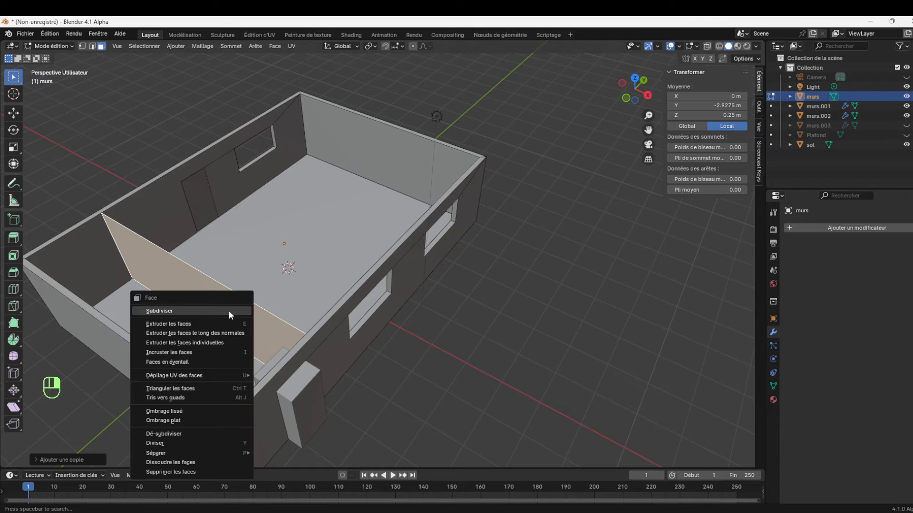
pyautogui.moveTo(198, 451)
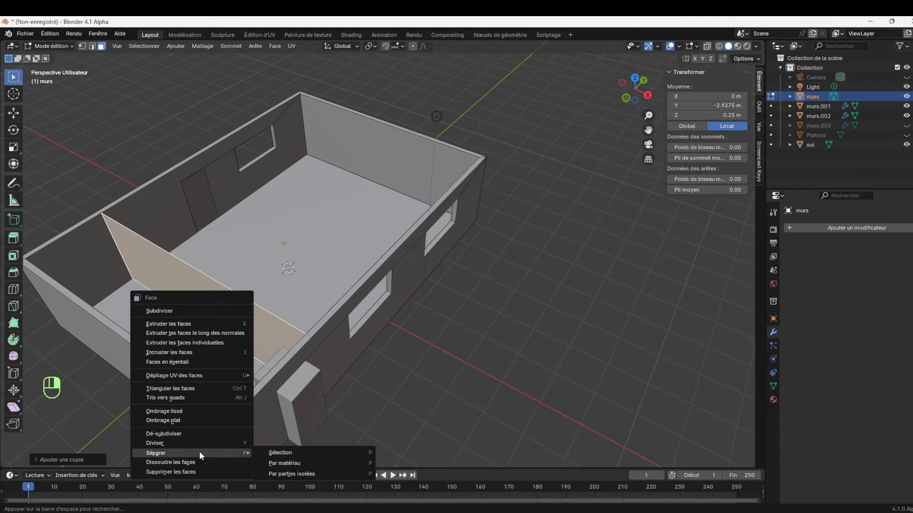
pyautogui.click(293, 455)
pyautogui.click(47, 48)
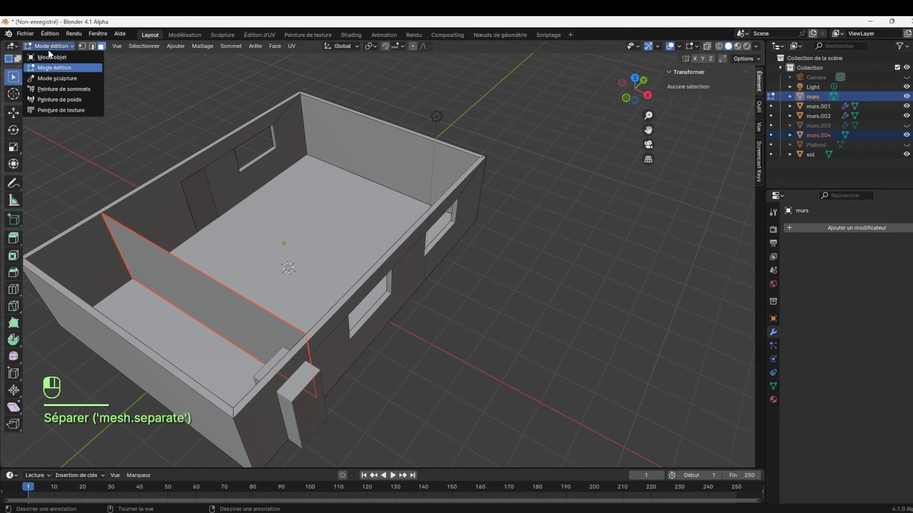
pyautogui.click(52, 57)
# Add a Solidify modifier with a thickness of 10 cm to the partition murs.004
pyautogui.click(252, 312)
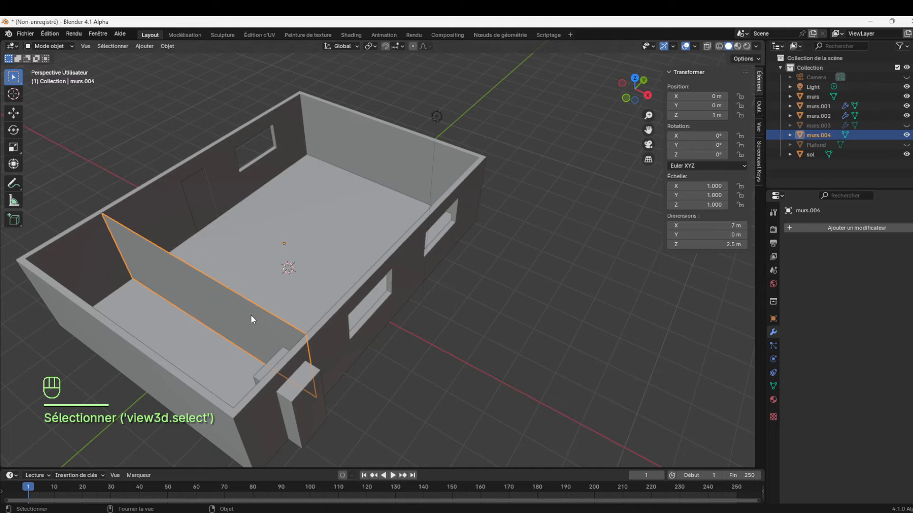
pyautogui.click(822, 227)
pyautogui.moveTo(823, 228)
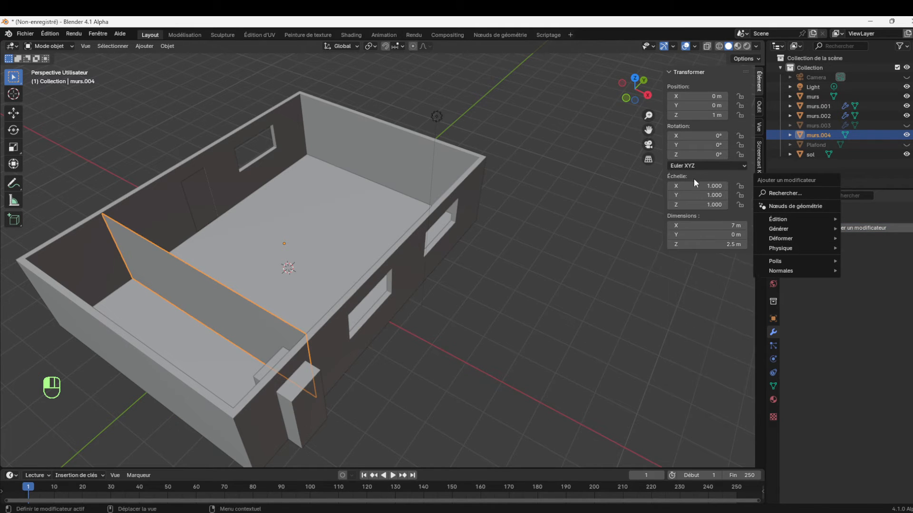
pyautogui.click(832, 229)
pyautogui.moveTo(832, 231)
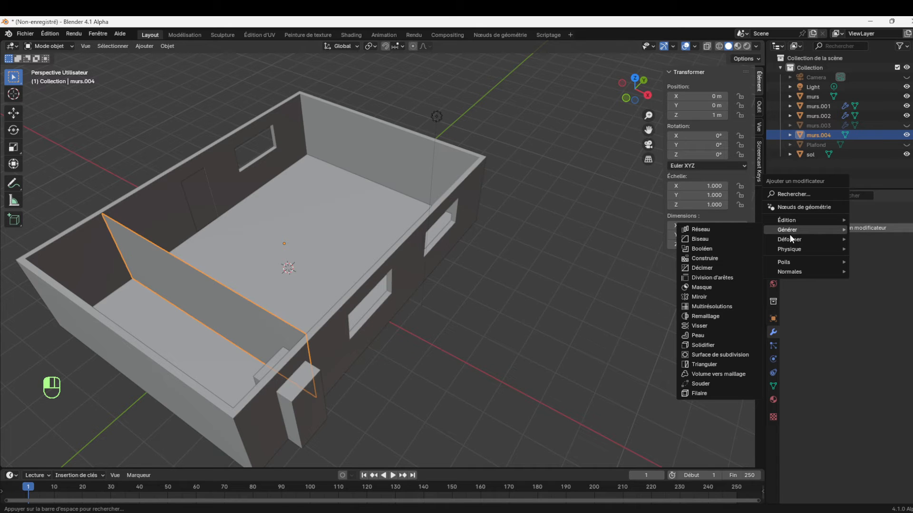
pyautogui.moveTo(808, 220)
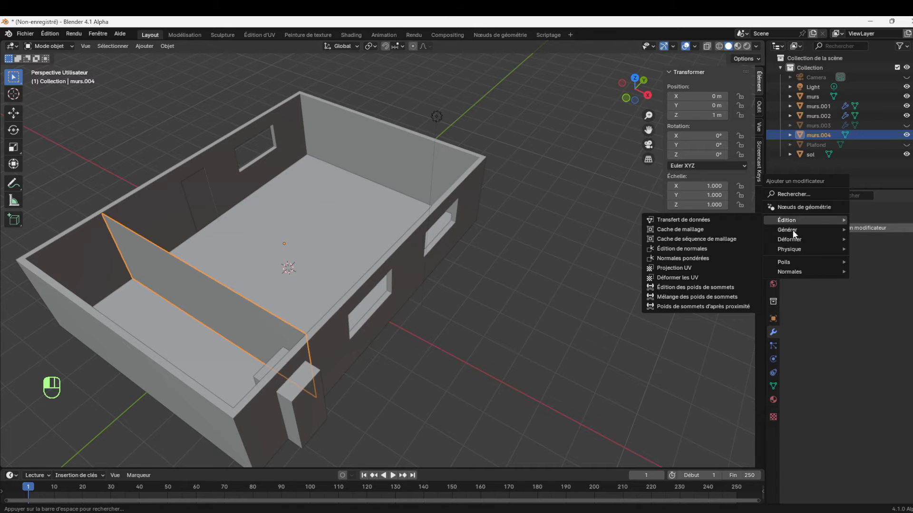
pyautogui.moveTo(788, 231)
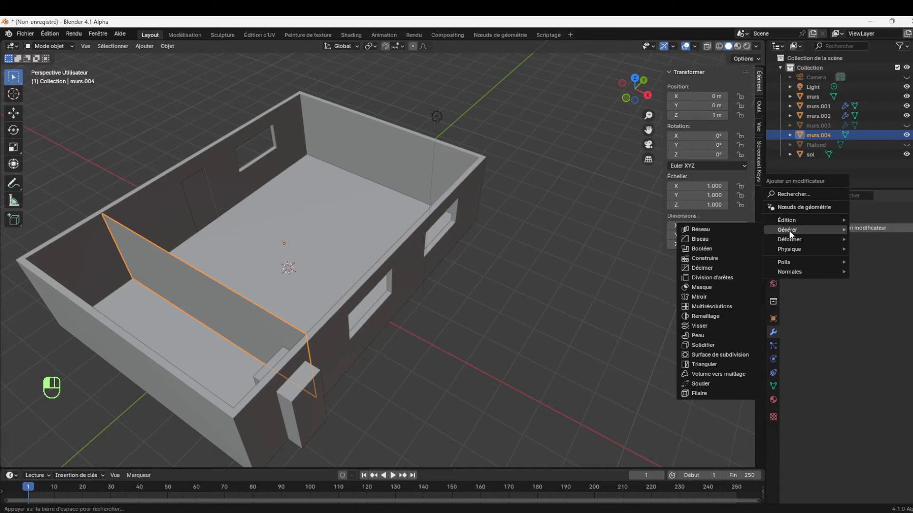
pyautogui.click(703, 346)
pyautogui.click(877, 270)
pyautogui.write('10cm')
pyautogui.press('Return')
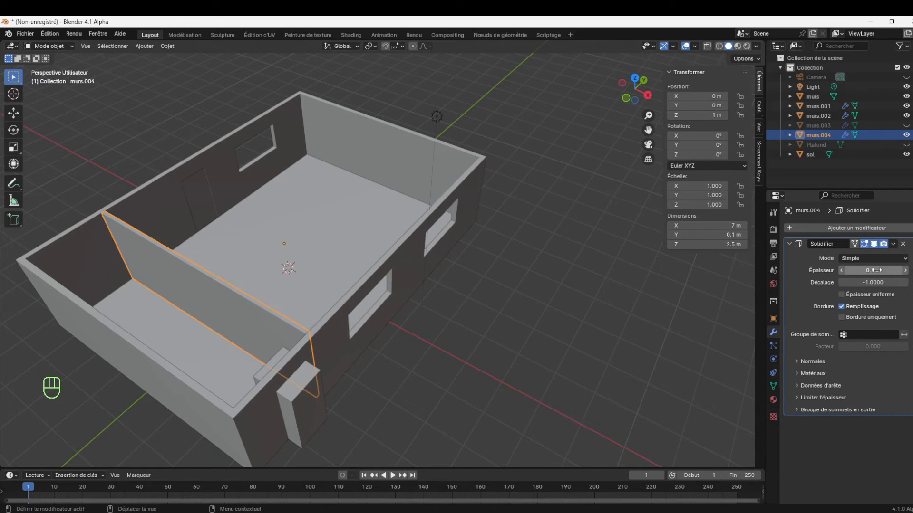
pyautogui.click(472, 265)
pyautogui.click(253, 320)
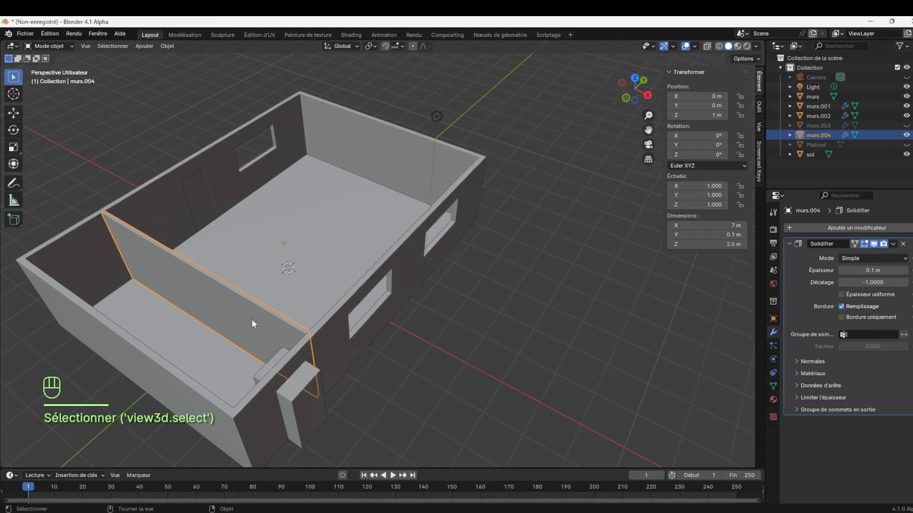
# Duplicate the door cutter murs.002 and move the copy along X to about 0.28 m
pyautogui.moveTo(639, 102)
pyautogui.mouseDown()
pyautogui.moveTo(689, 93)
pyautogui.moveTo(639, 102)
pyautogui.mouseUp()
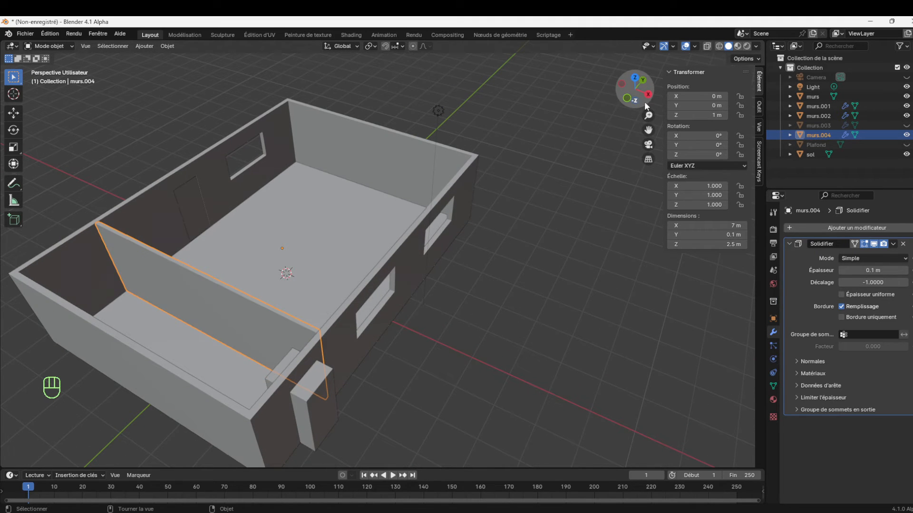
pyautogui.click(317, 405)
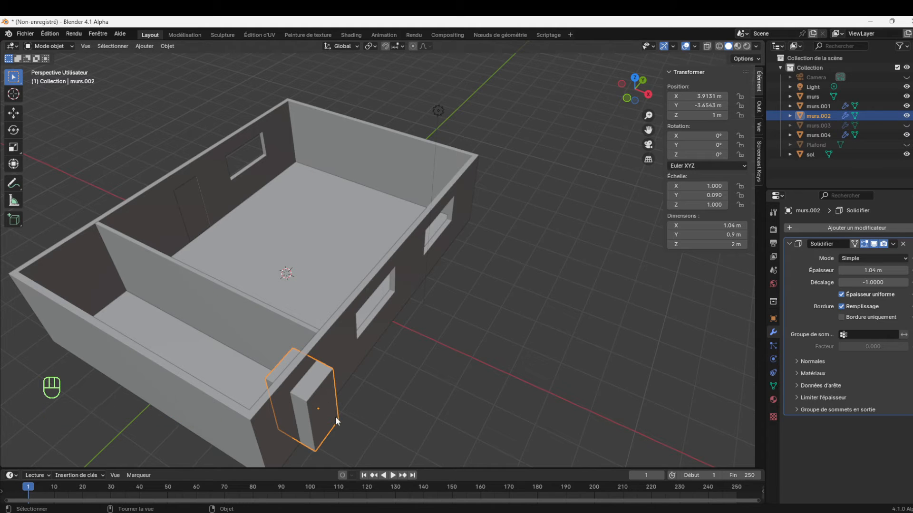
pyautogui.hotkey('shift', 'd')
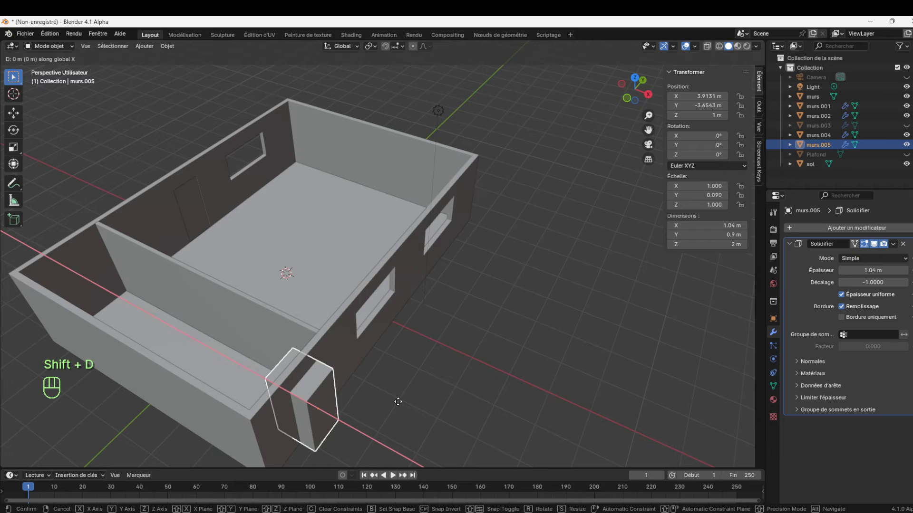
pyautogui.click(346, 328)
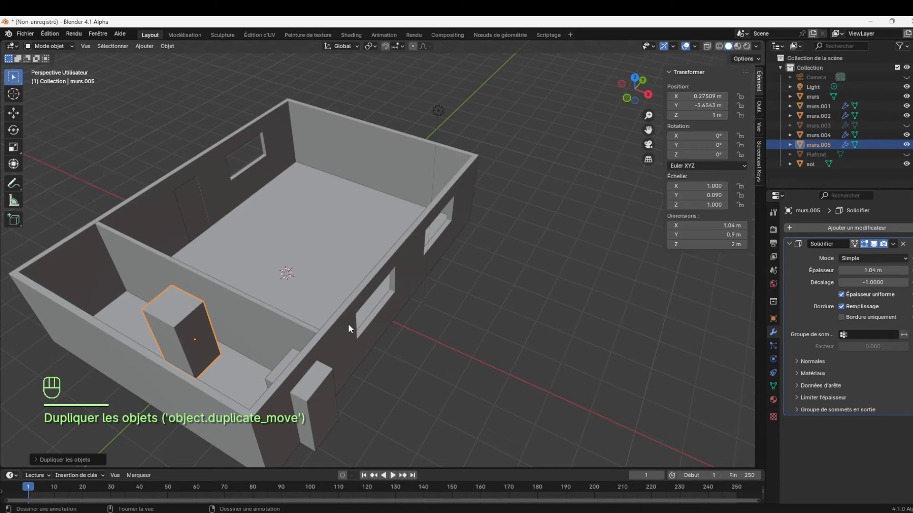
# Rotate the duplicated door cutter 90° about Z and move it along Y to about -2.55 m, through the partition
pyautogui.press('r')
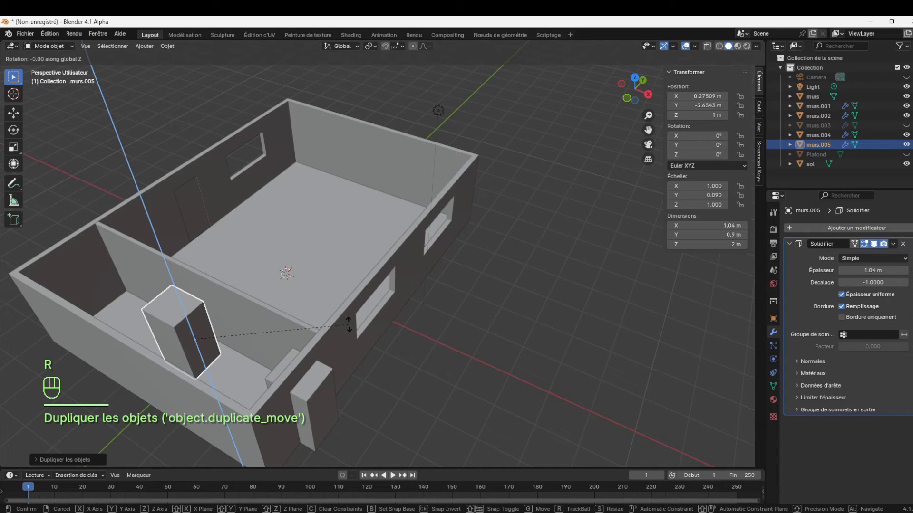
pyautogui.write('90')
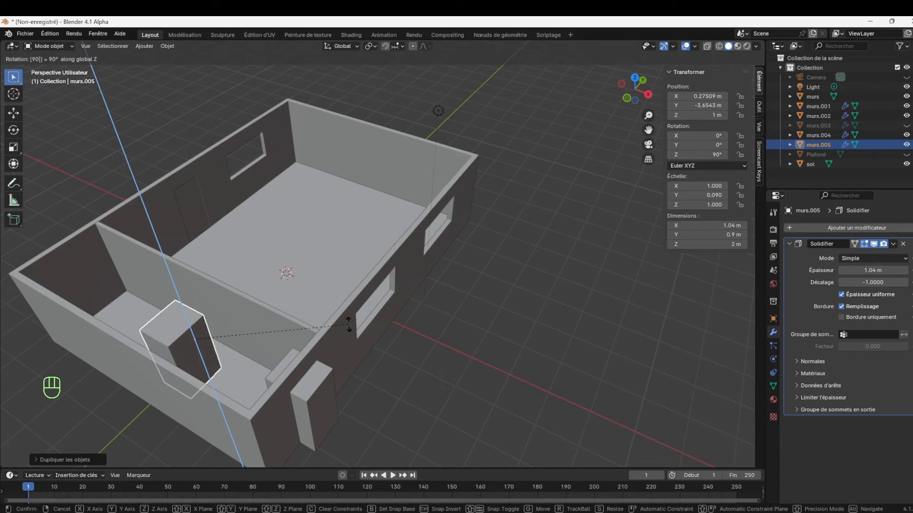
pyautogui.click(348, 324)
pyautogui.press('g')
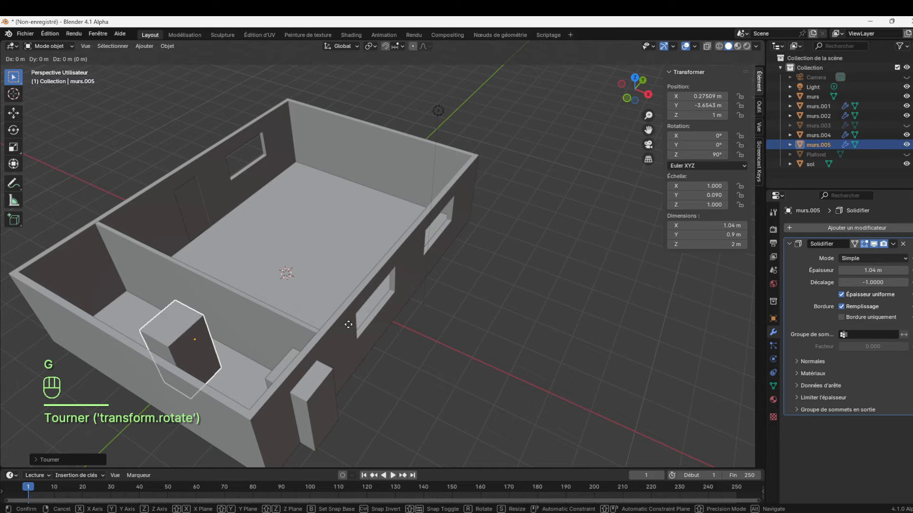
pyautogui.press('y')
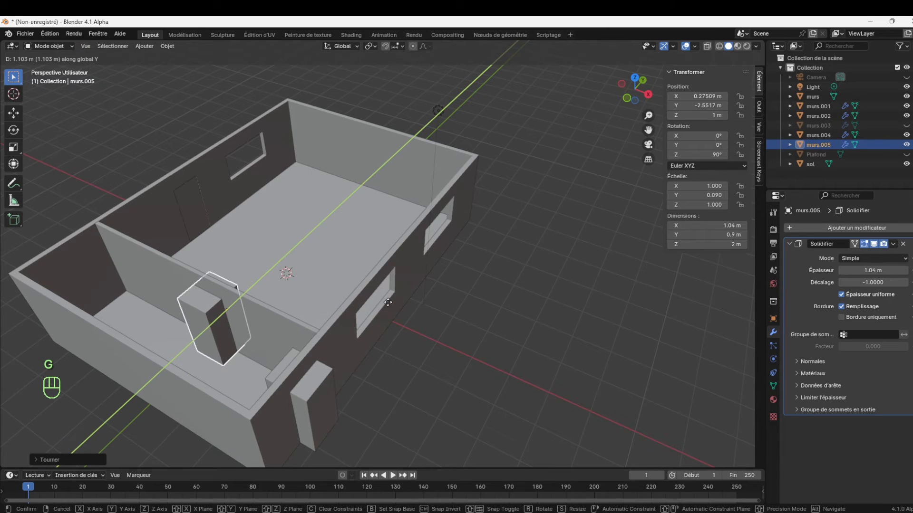
pyautogui.click(319, 312)
# Select the partition murs.004 and apply its Solidify modifier
pyautogui.click(271, 325)
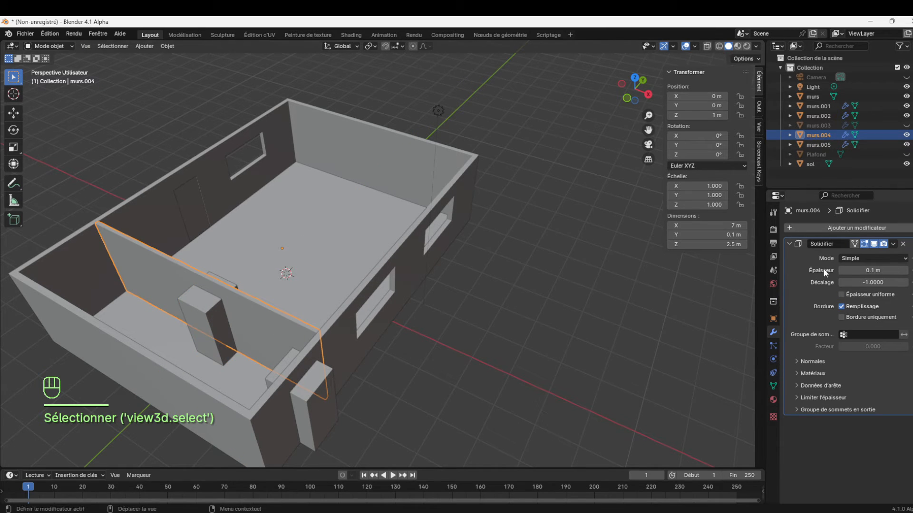
pyautogui.click(869, 229)
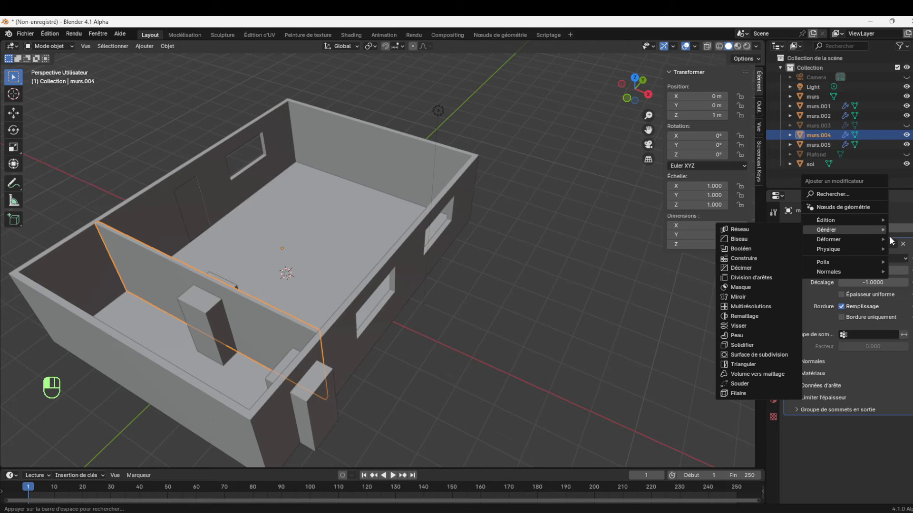
pyautogui.click(895, 243)
pyautogui.click(894, 244)
pyautogui.click(893, 244)
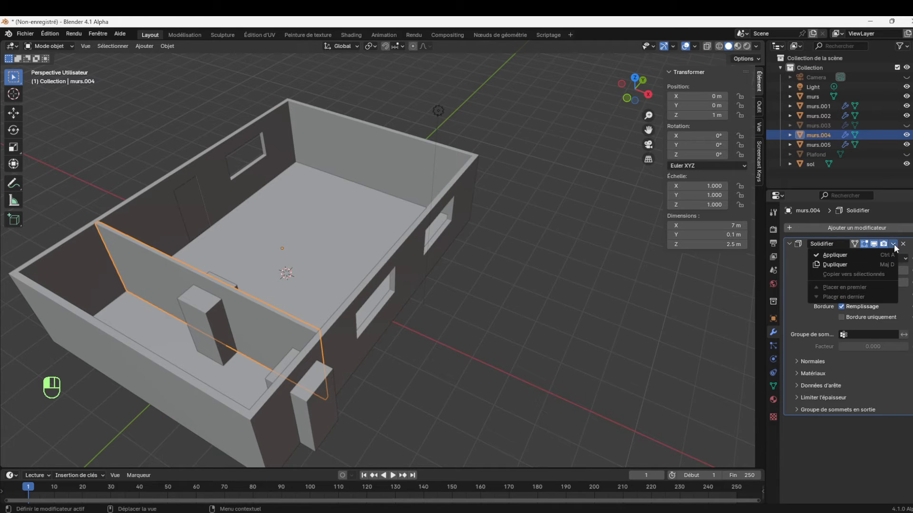
pyautogui.click(869, 250)
# Add a Boolean Difference modifier to the partition with the door cutter murs.005 as its operand object
pyautogui.click(887, 226)
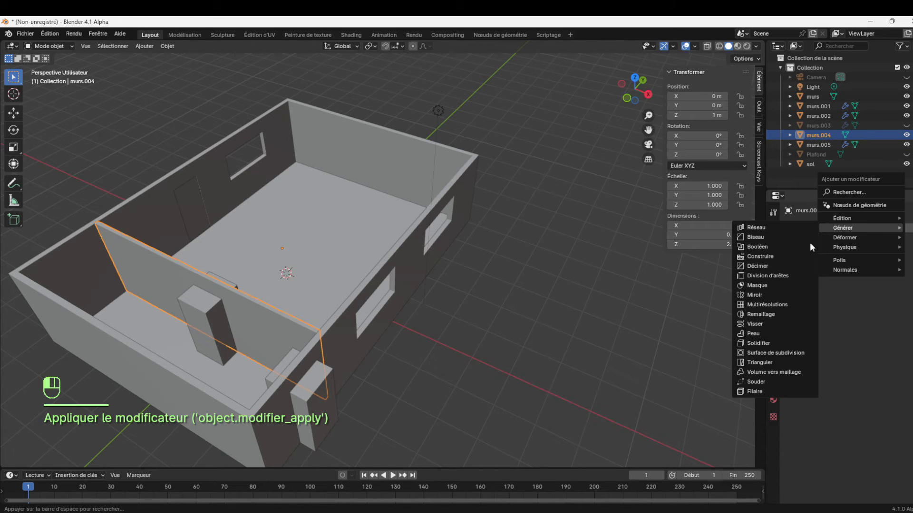
pyautogui.moveTo(848, 225)
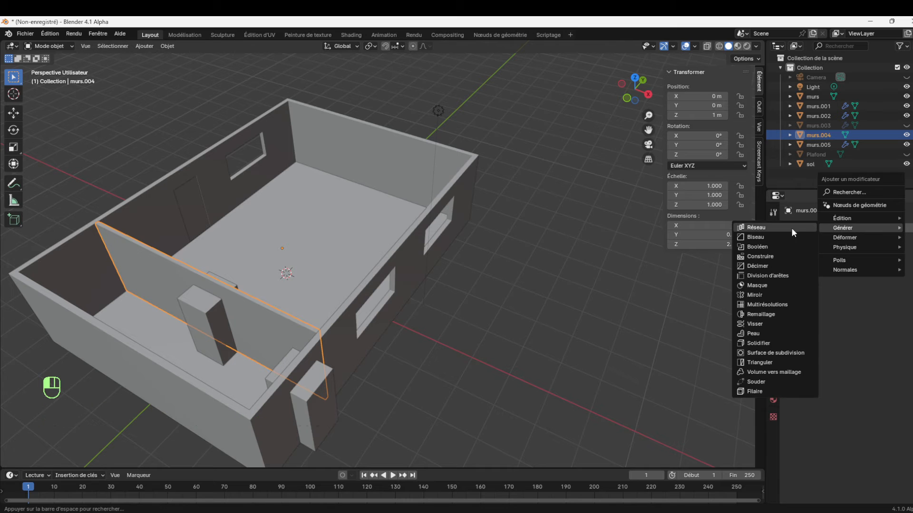
pyautogui.click(775, 246)
pyautogui.click(903, 282)
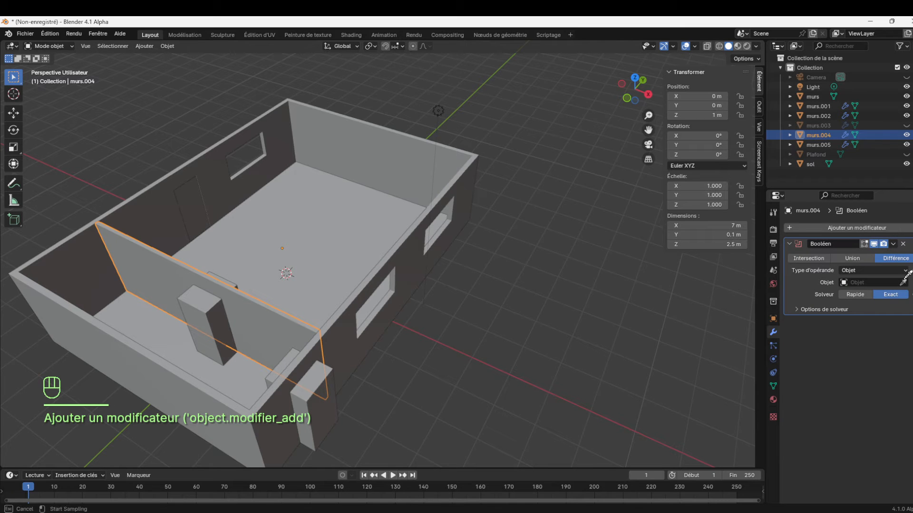
pyautogui.click(209, 314)
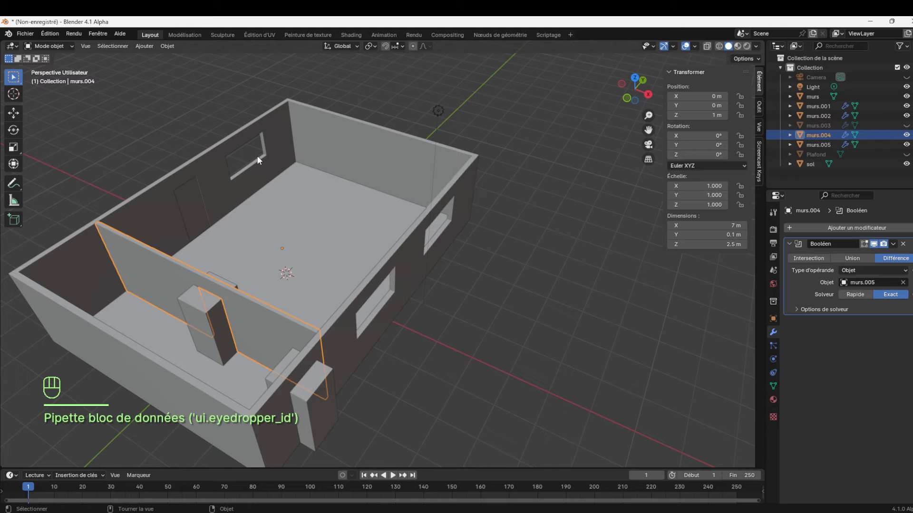
# Move the door cutter murs.005 along X to about -1.75 m
pyautogui.click(222, 325)
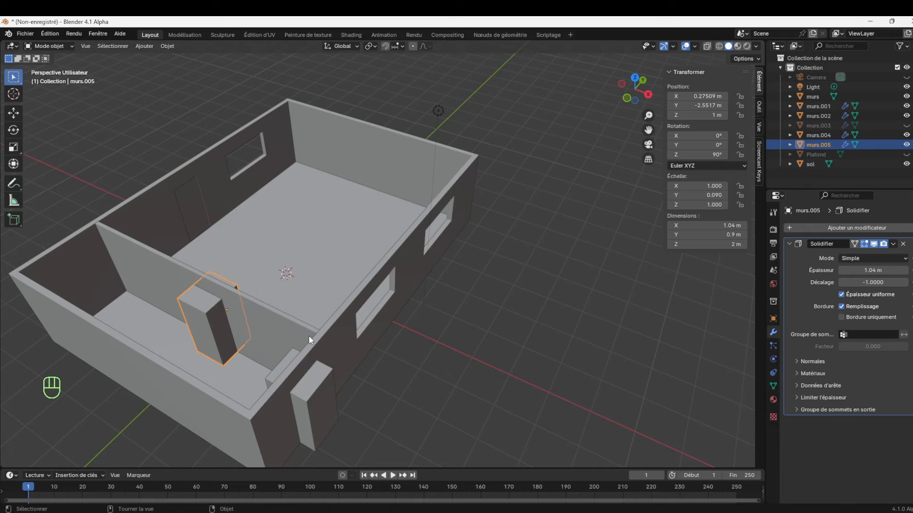
pyautogui.press('g')
pyautogui.press('x')
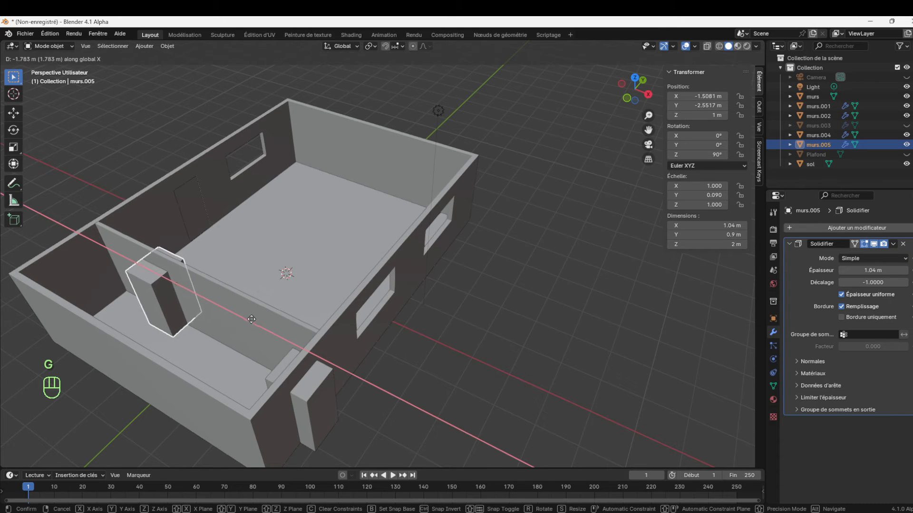
pyautogui.click(246, 321)
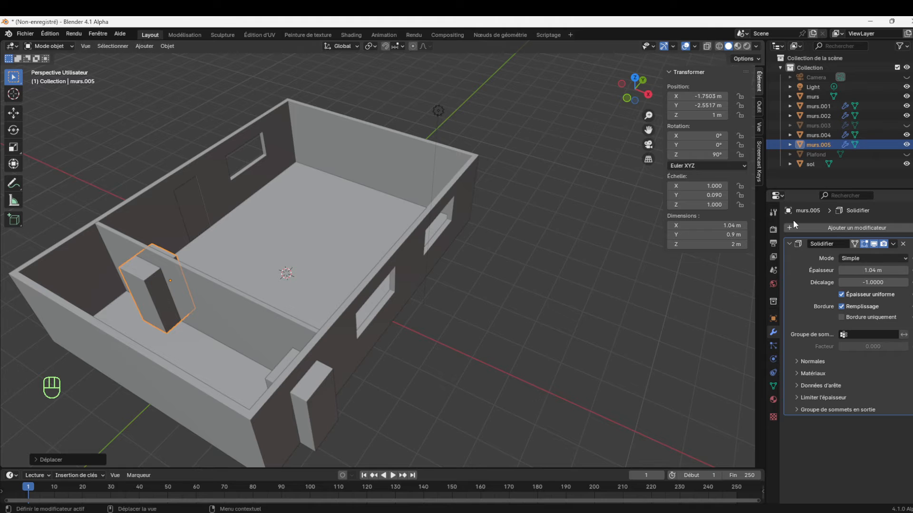
# Add an Array modifier to the door cutter murs.005 with relative offset factors of 0 in X and 1 in Y
pyautogui.click(789, 243)
pyautogui.click(829, 229)
pyautogui.moveTo(836, 229)
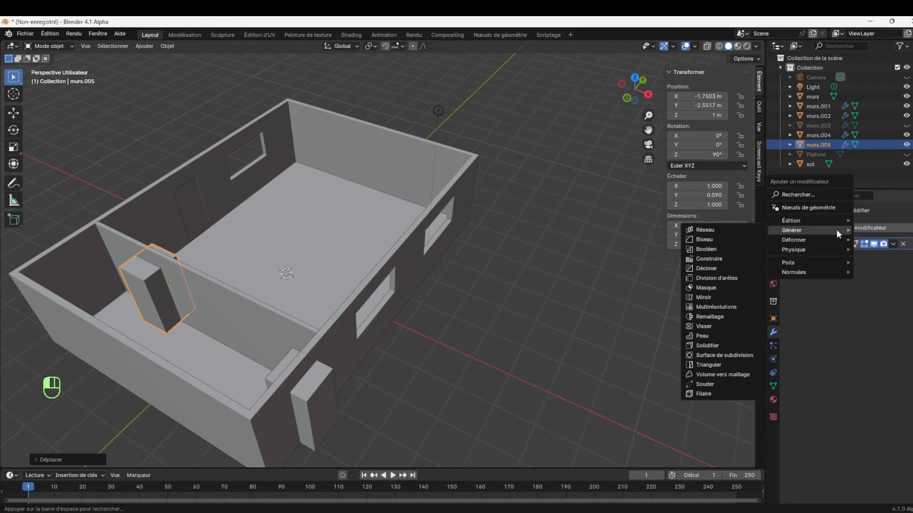
pyautogui.click(714, 230)
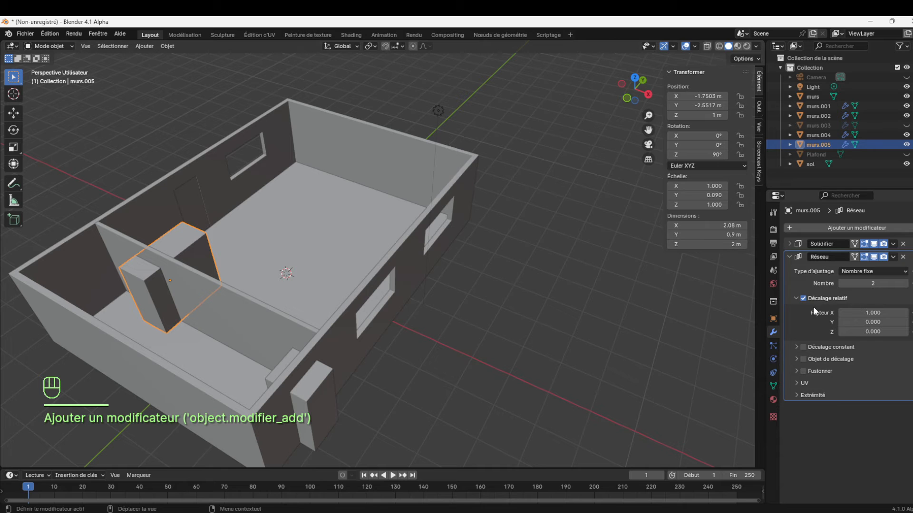
pyautogui.click(864, 312)
pyautogui.write('0')
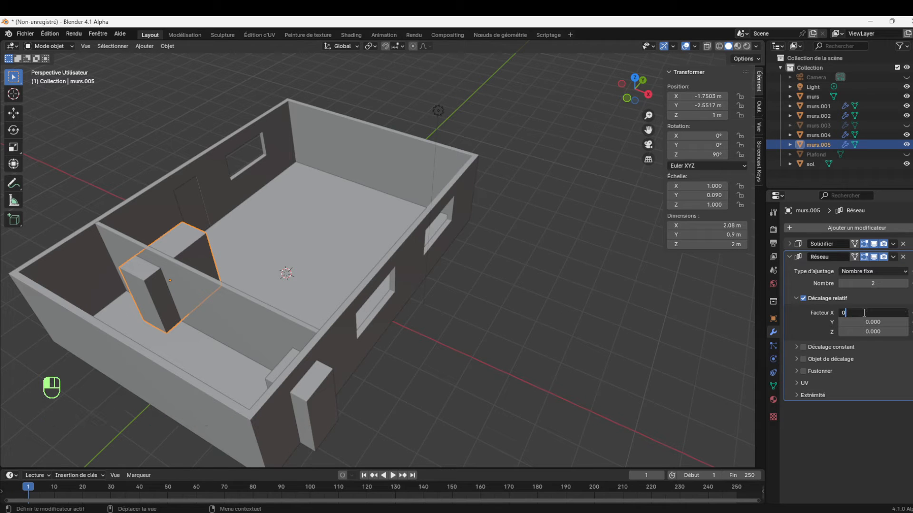
pyautogui.click(859, 322)
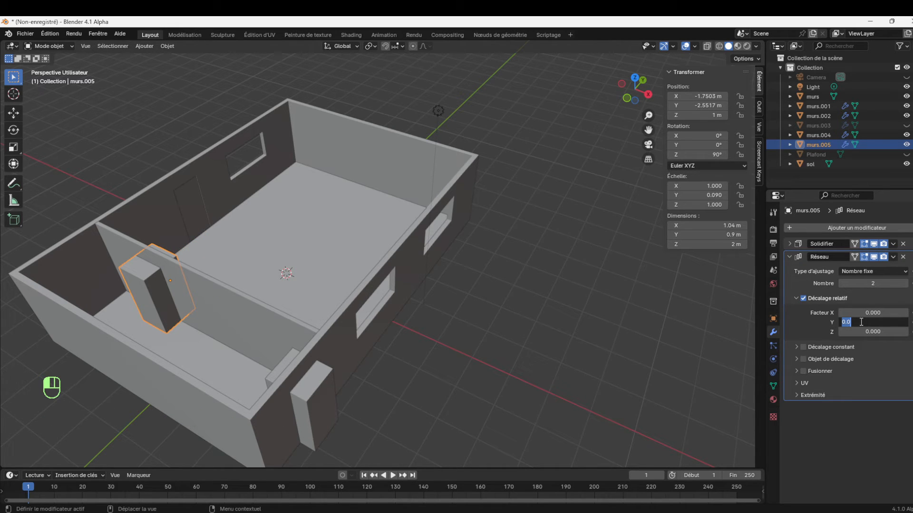
pyautogui.write('1')
pyautogui.press('Return')
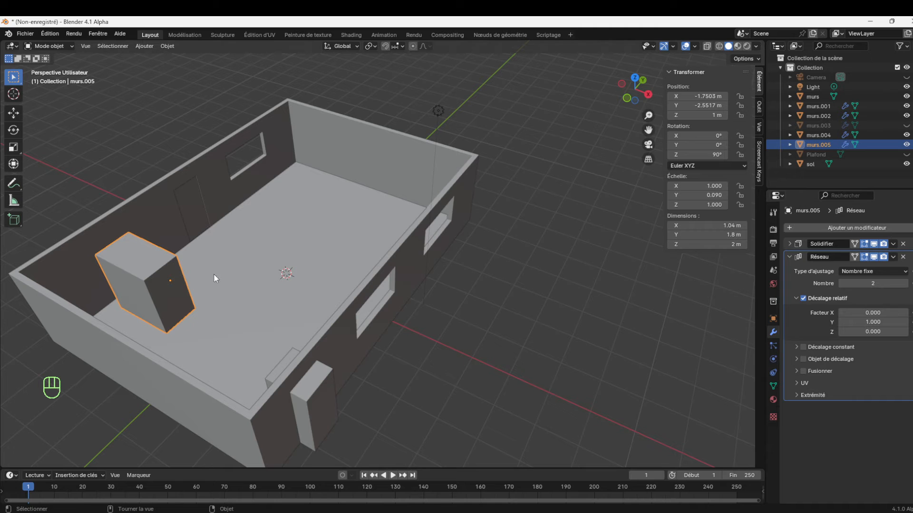
# Set the array's relative Y offset factor to -3.8 to space the two door cutters, and select the murs object
pyautogui.click(872, 322)
pyautogui.write('-0.3')
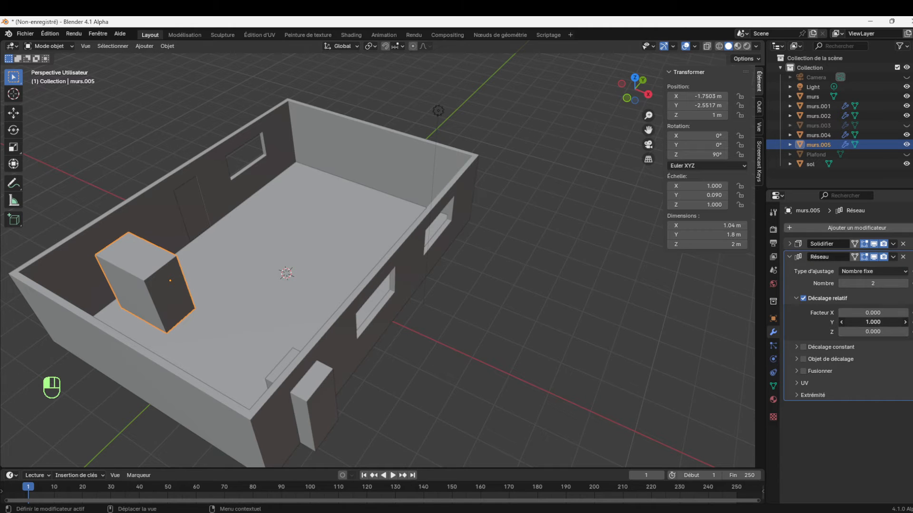
pyautogui.press('Return')
pyautogui.moveTo(872, 322); pyautogui.dragTo(839, 322)
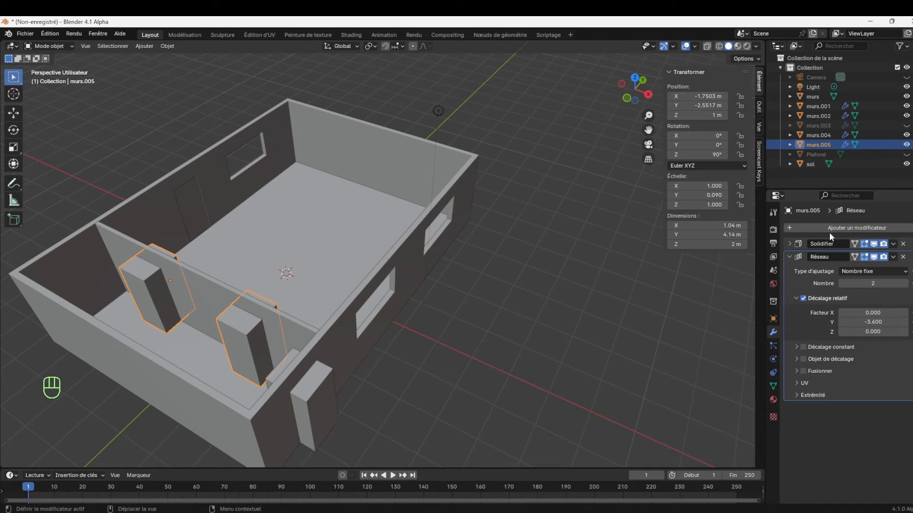
pyautogui.moveTo(644, 100)
pyautogui.mouseDown()
pyautogui.moveTo(630, 110)
pyautogui.moveTo(645, 101)
pyautogui.mouseUp()
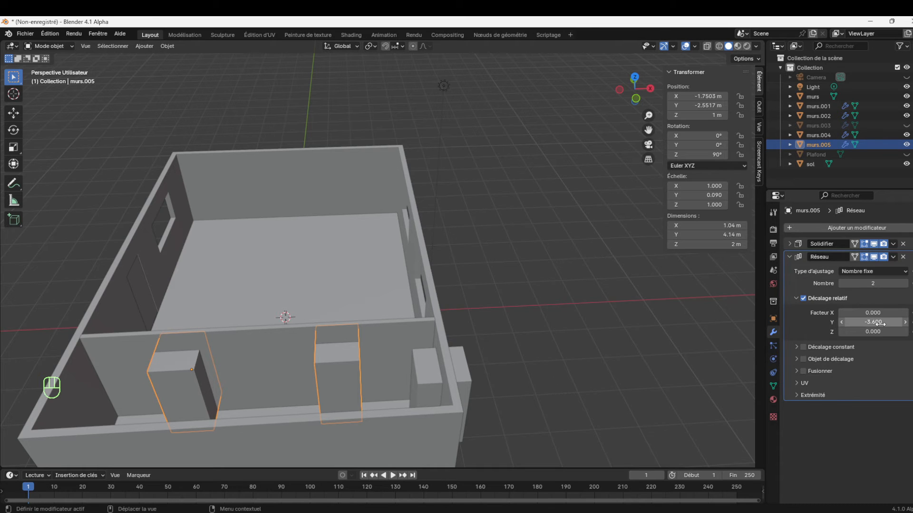
pyautogui.moveTo(879, 324); pyautogui.dragTo(860, 324)
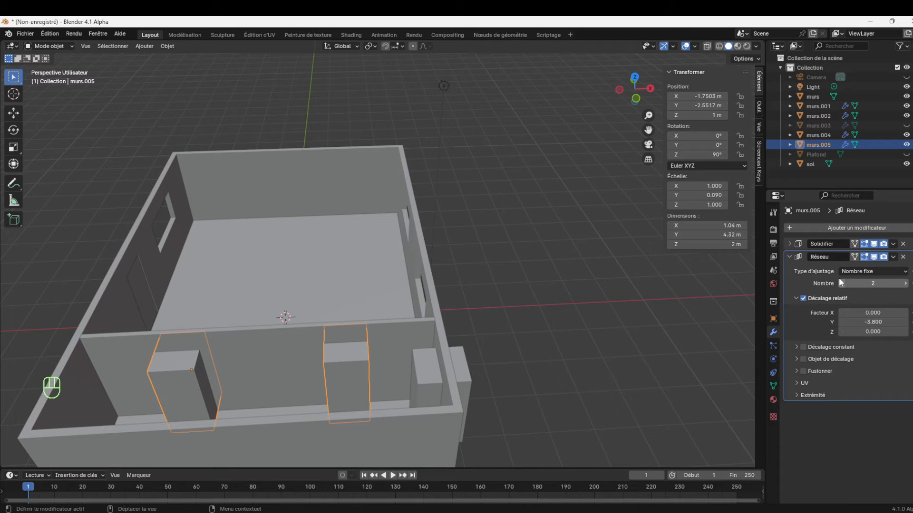
pyautogui.click(48, 44)
pyautogui.click(424, 219)
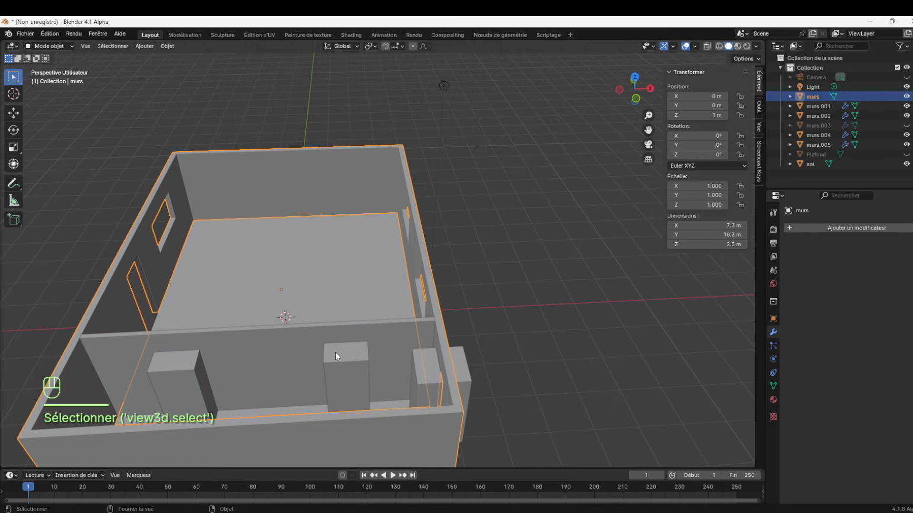
# Apply the Boolean modifier on the partition murs.004 to make its two doorways permanent, and deselect it
pyautogui.click(283, 347)
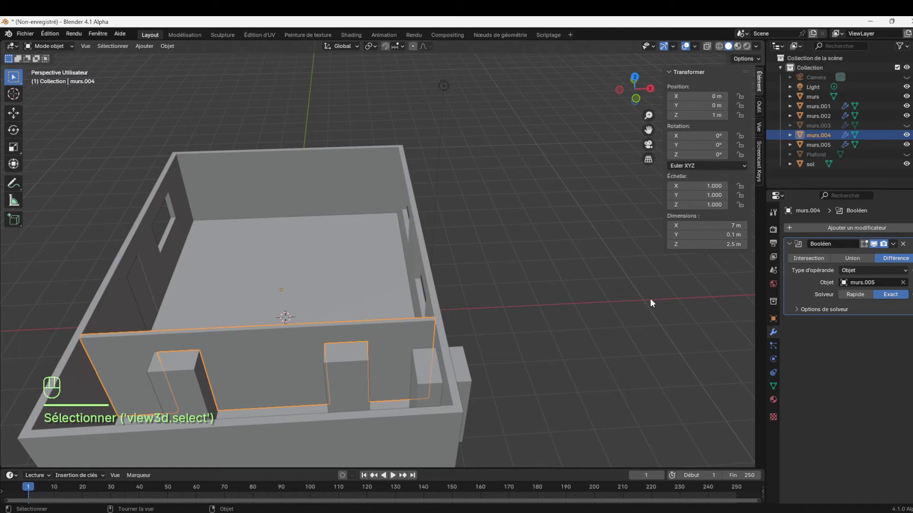
pyautogui.click(893, 244)
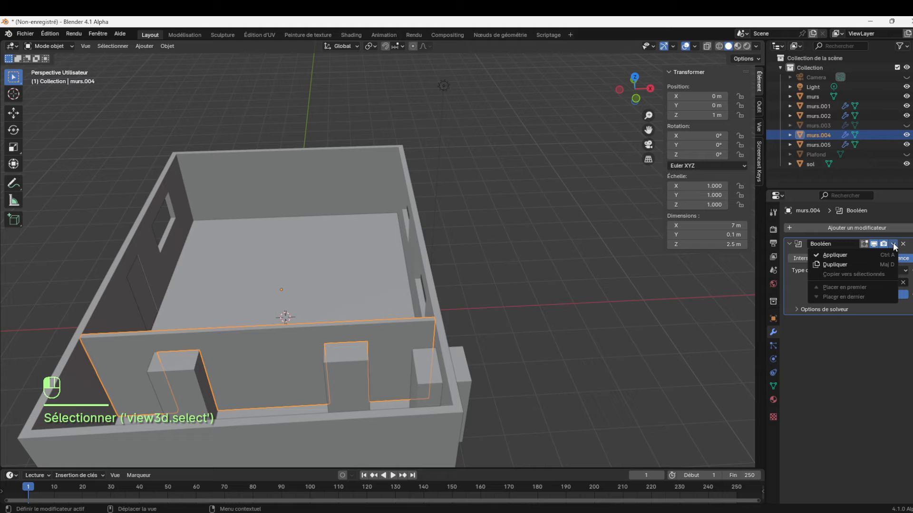
pyautogui.click(864, 250)
pyautogui.click(629, 311)
# Apply both the Solidify and Array modifiers on the door cutter object murs.005
pyautogui.moveTo(652, 101); pyautogui.dragTo(584, 114)
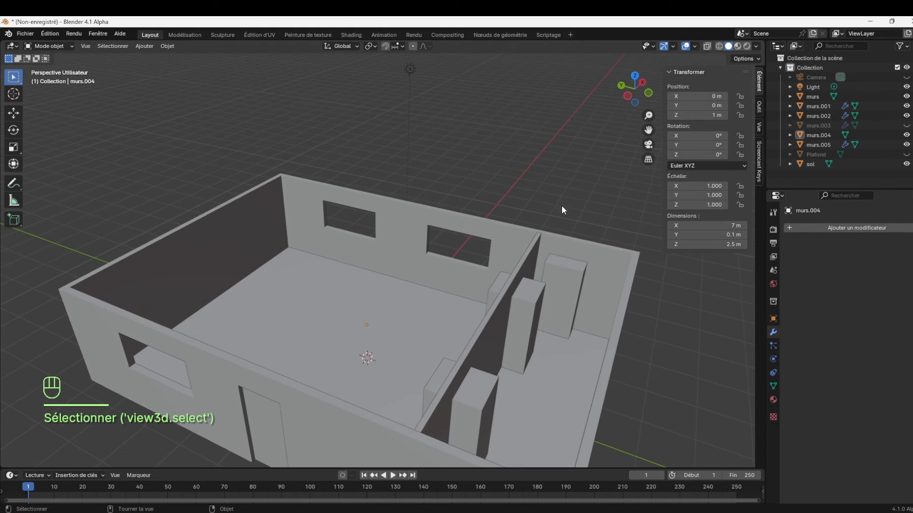
pyautogui.click(520, 323)
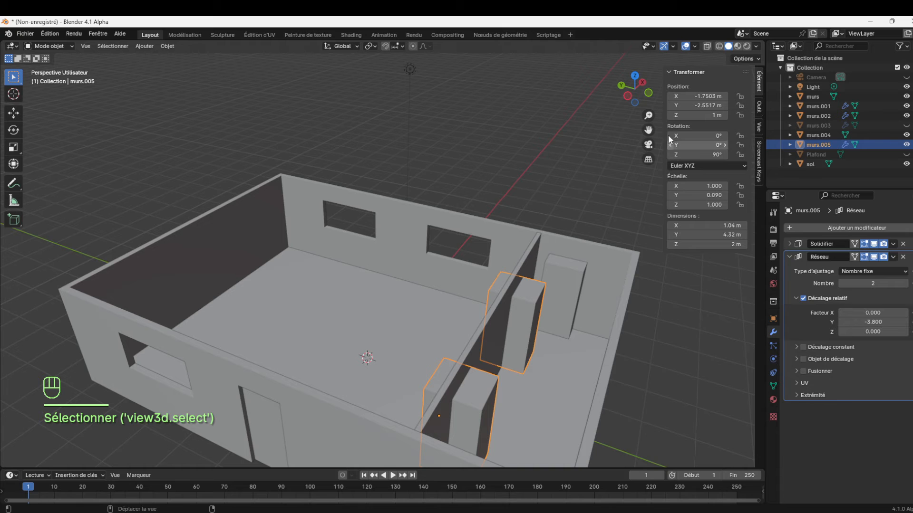
pyautogui.moveTo(648, 130); pyautogui.dragTo(594, 71)
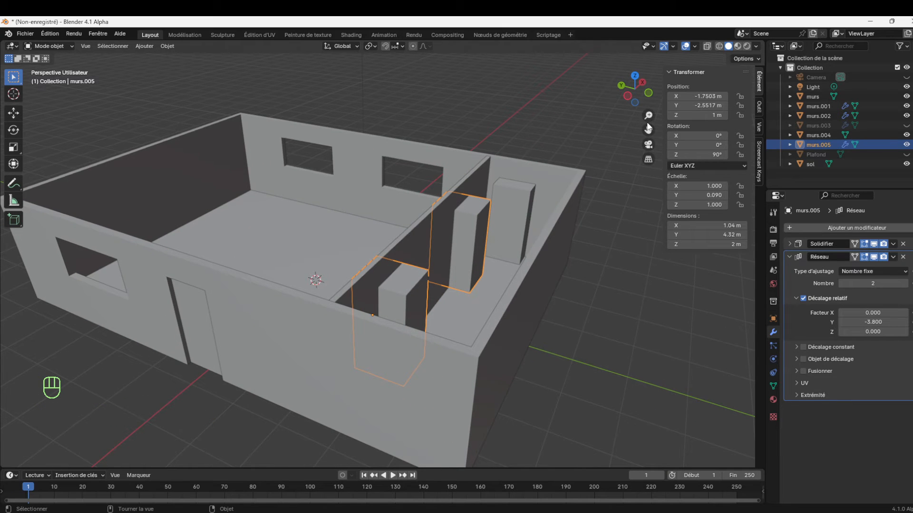
pyautogui.moveTo(648, 115); pyautogui.dragTo(648, 115)
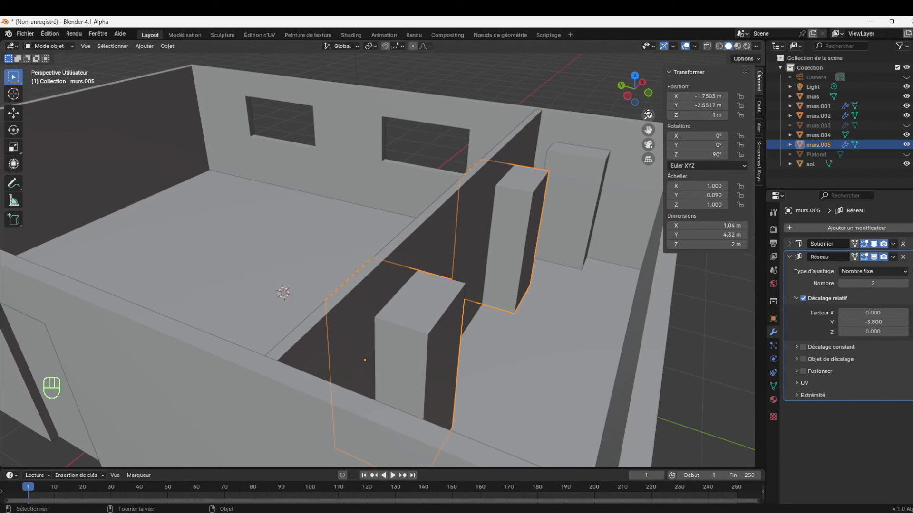
pyautogui.click(894, 245)
pyautogui.click(858, 252)
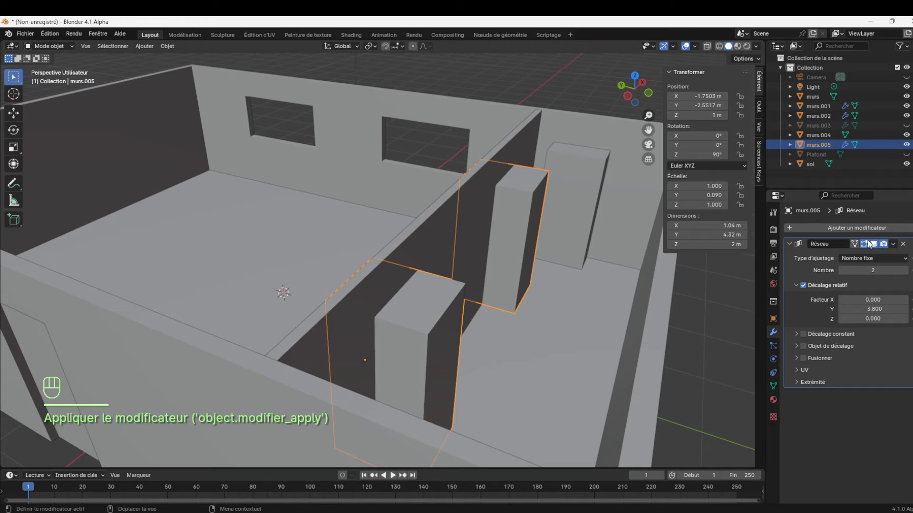
pyautogui.click(889, 244)
pyautogui.click(869, 252)
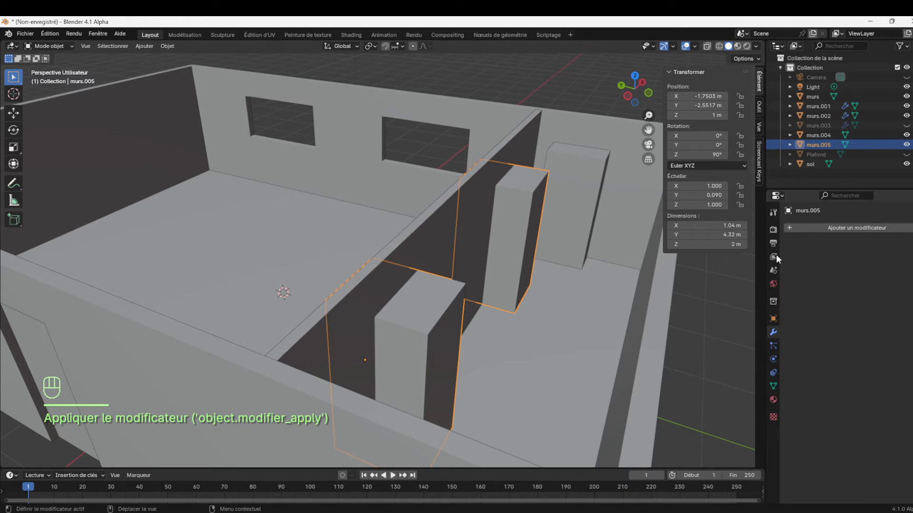
# Open murs.005 in Edit Mode from the top orthographic view with X-ray display enabled
pyautogui.click(519, 238)
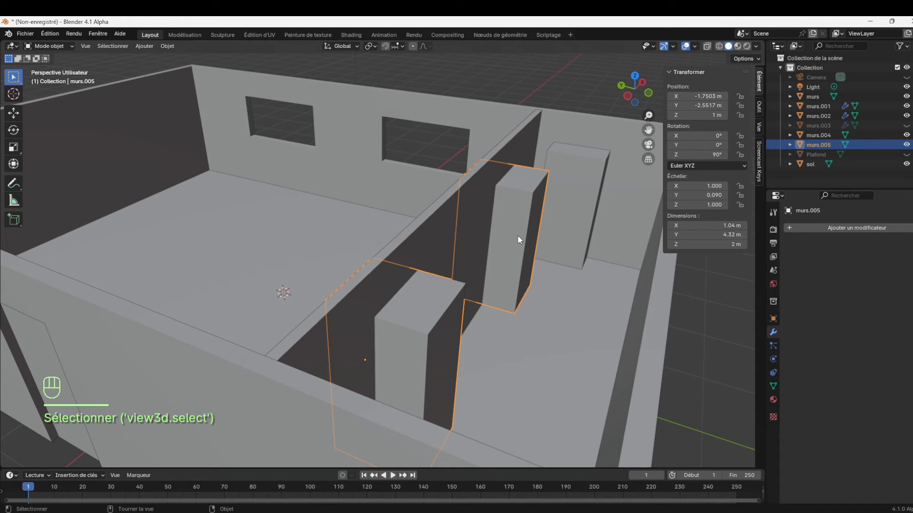
pyautogui.press('KP_7')
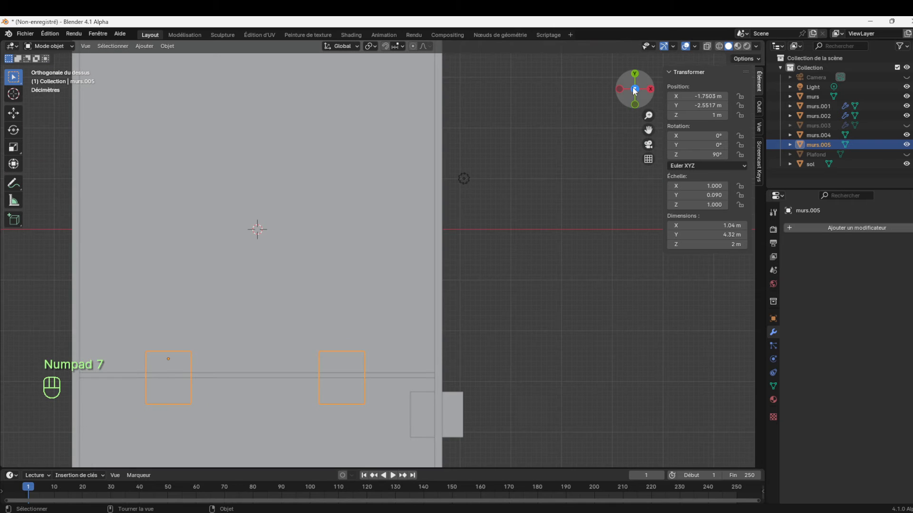
pyautogui.moveTo(649, 128); pyautogui.dragTo(704, 19)
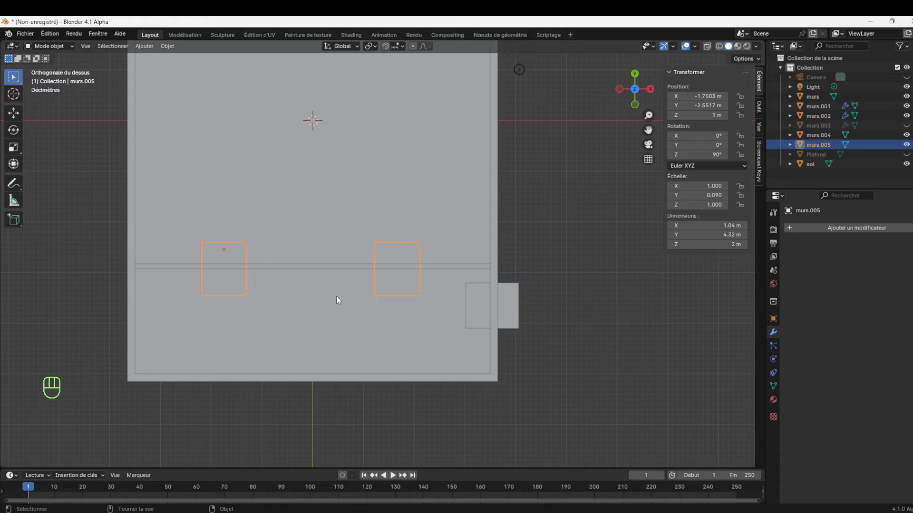
pyautogui.press('Tab')
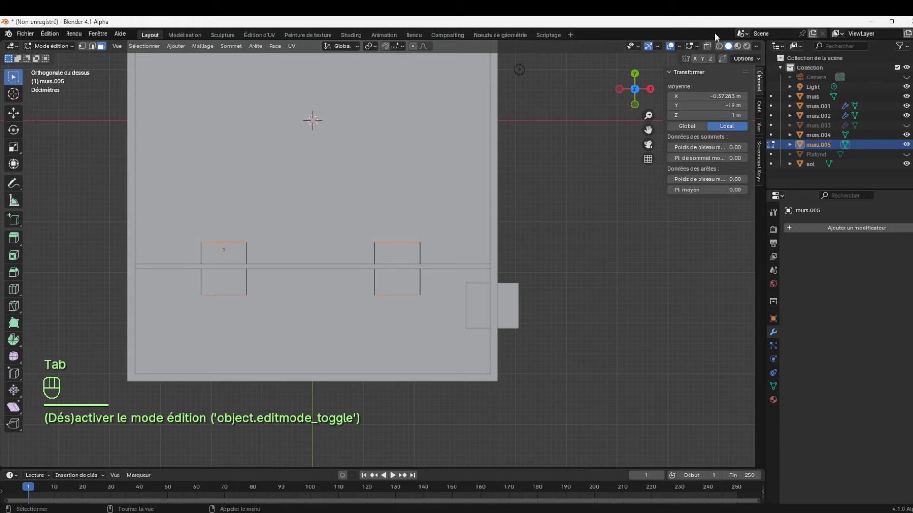
pyautogui.click(707, 46)
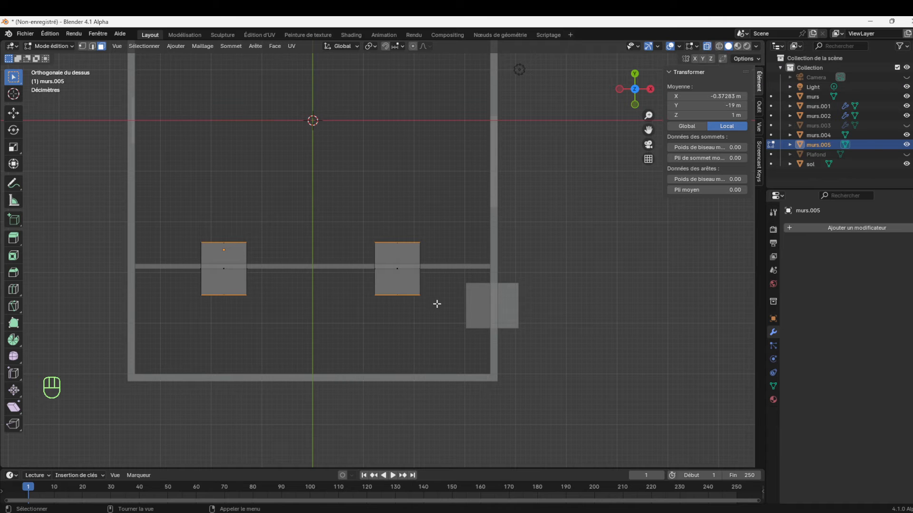
# Select the outer faces of both door blocks on the short-room side and move them about 0.53 m along Y into the partition's thickness
pyautogui.moveTo(441, 320); pyautogui.dragTo(173, 286)
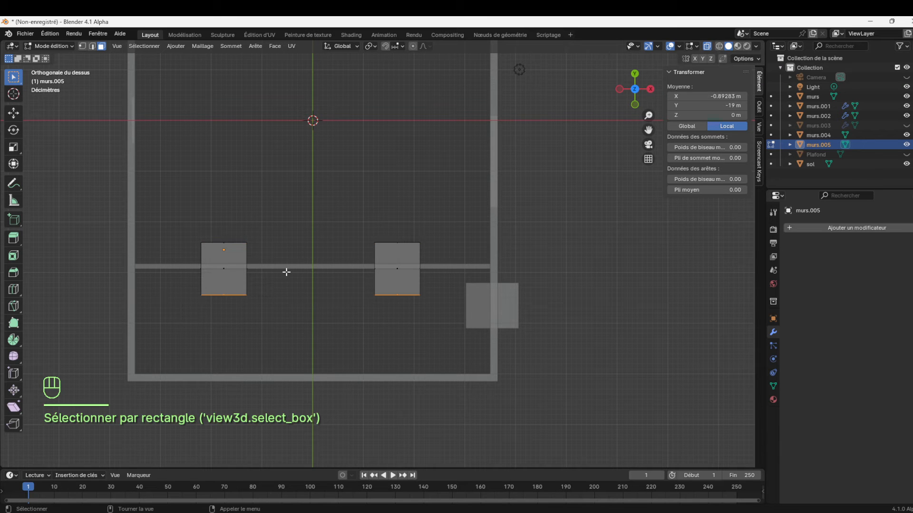
pyautogui.moveTo(647, 98)
pyautogui.mouseDown()
pyautogui.moveTo(632, 116)
pyautogui.moveTo(634, 100)
pyautogui.mouseUp()
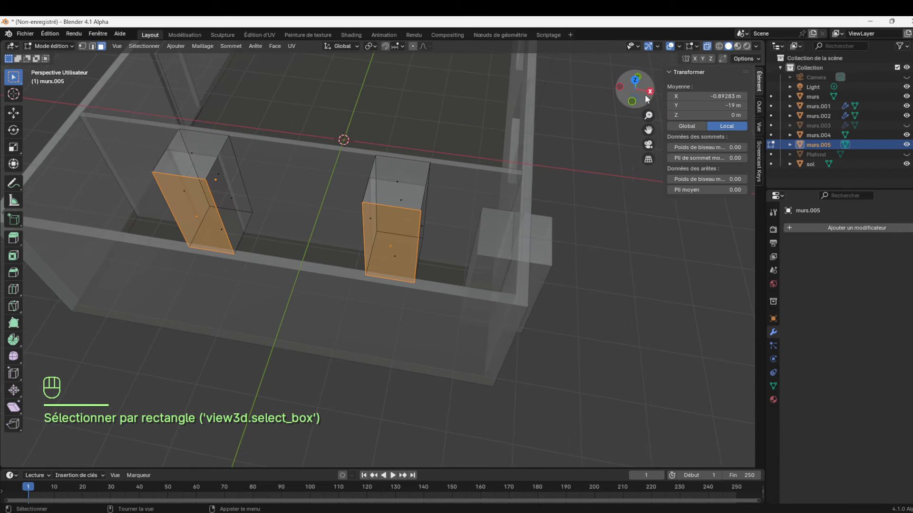
pyautogui.press('KP_7')
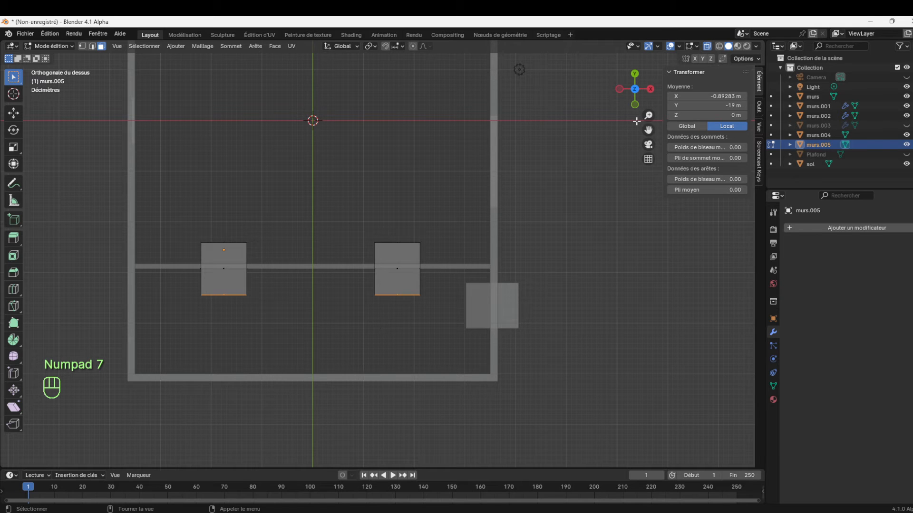
pyautogui.moveTo(648, 116); pyautogui.dragTo(648, 135)
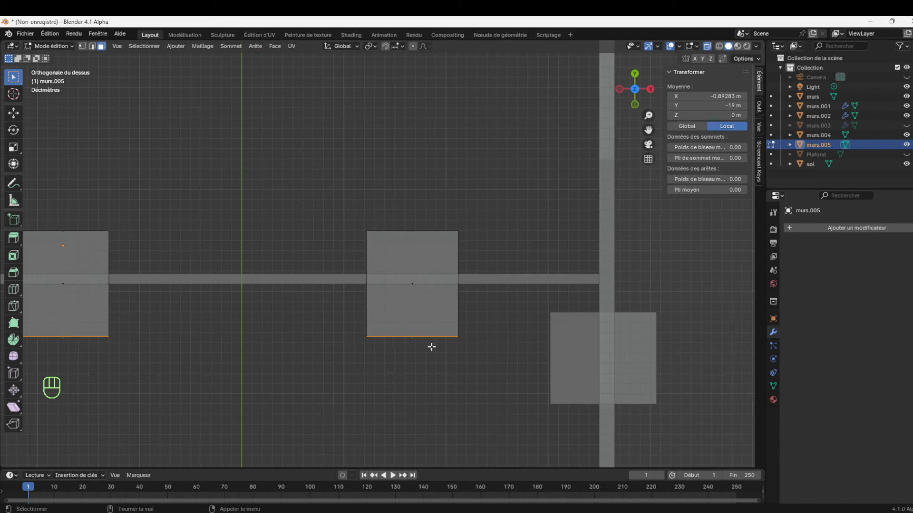
pyautogui.press('g')
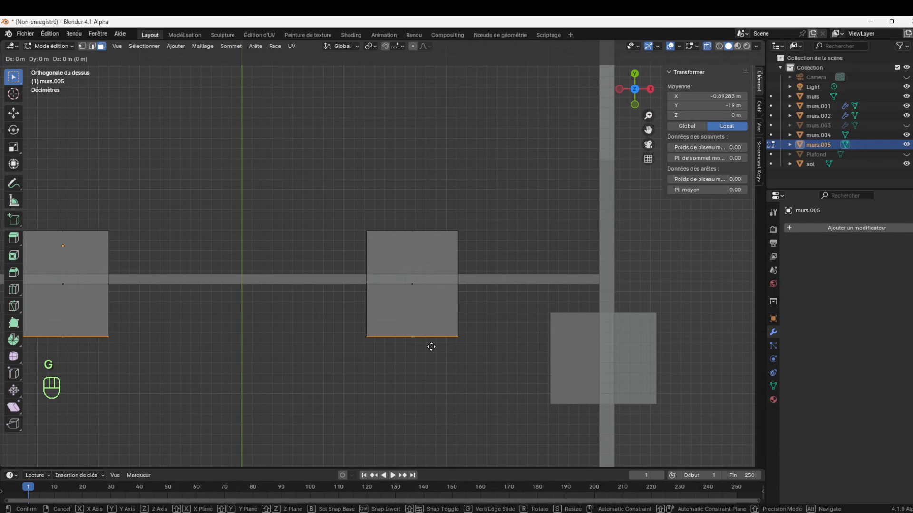
pyautogui.press('y')
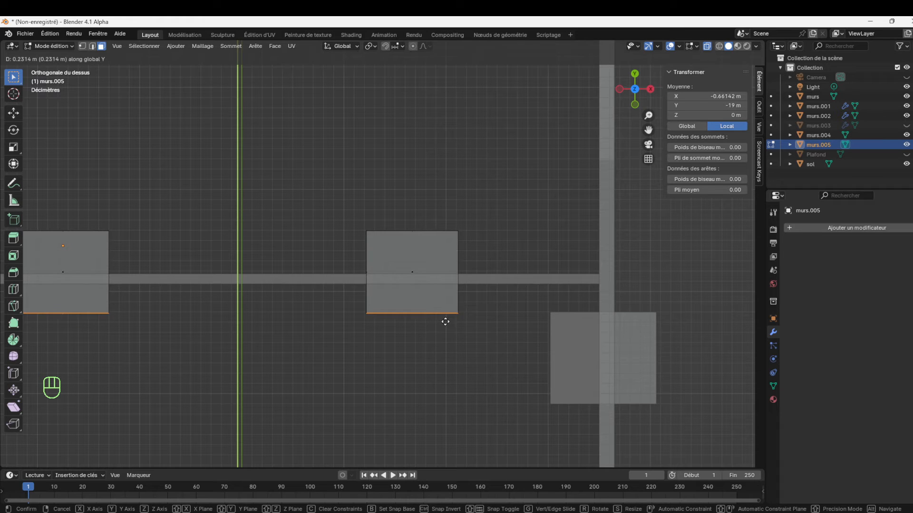
pyautogui.click(478, 293)
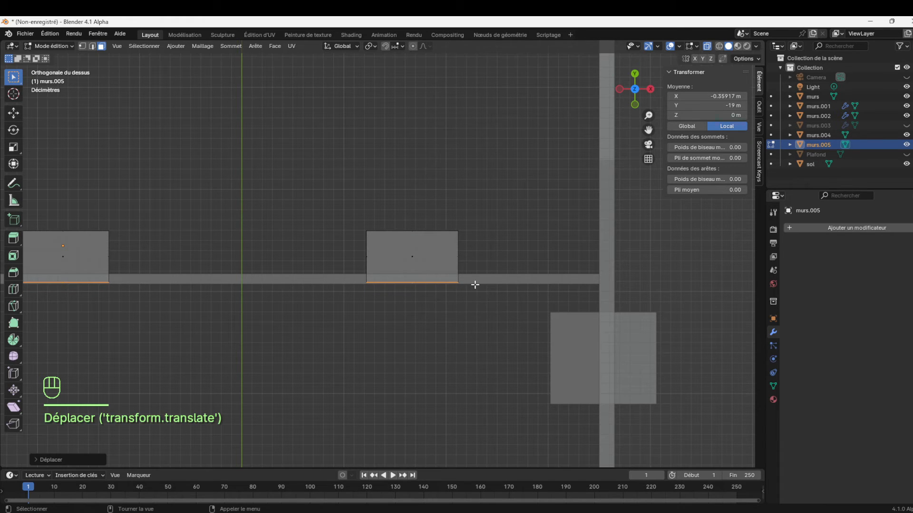
# Select the opposite faces of both door blocks and move them about -0.41 m along Y to the partition
pyautogui.moveTo(331, 199); pyautogui.dragTo(505, 262)
pyautogui.click(412, 231)
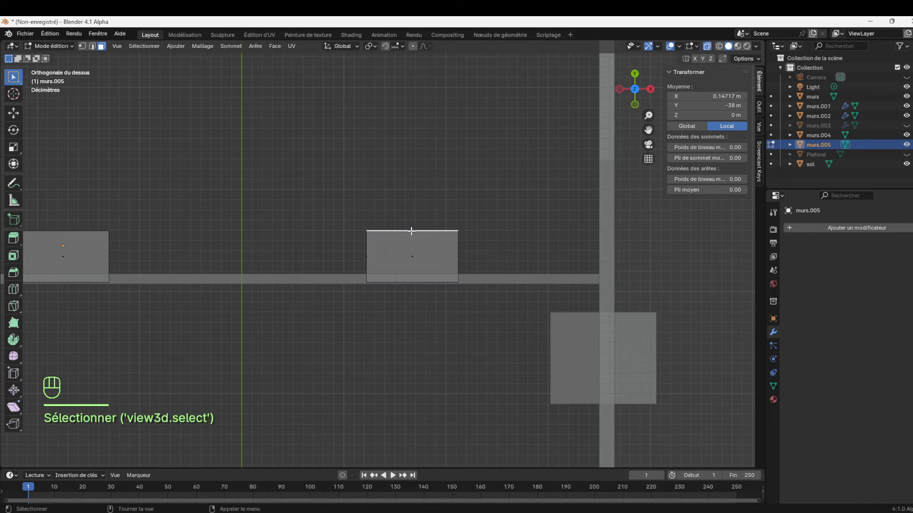
pyautogui.keyDown('shift'); pyautogui.click(87, 237); pyautogui.keyUp('shift')
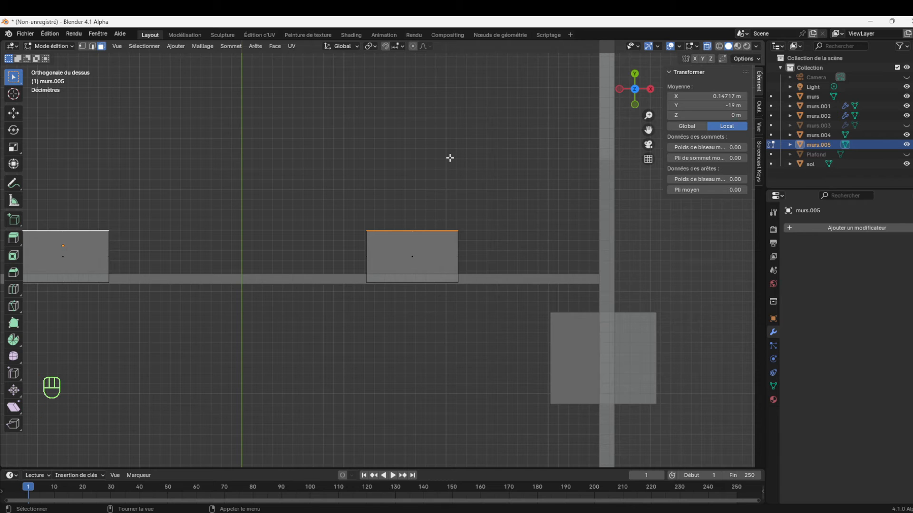
pyautogui.press('g')
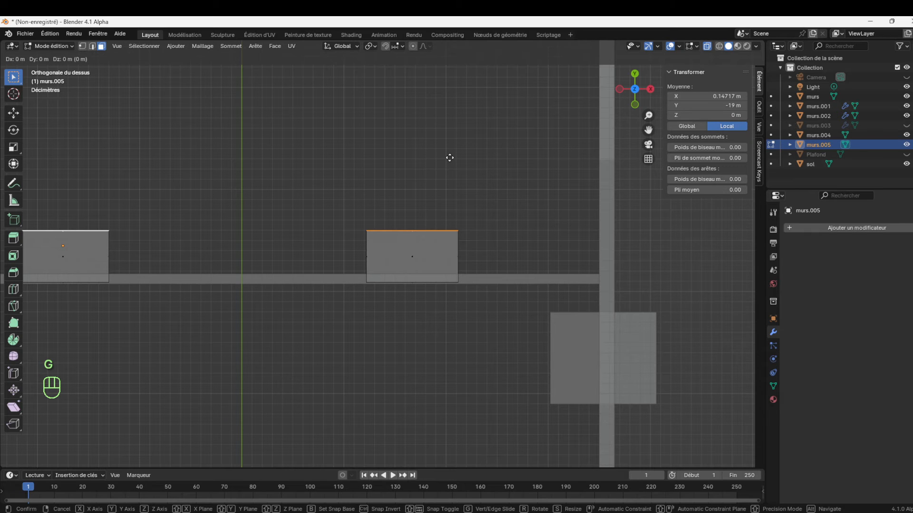
pyautogui.press('y')
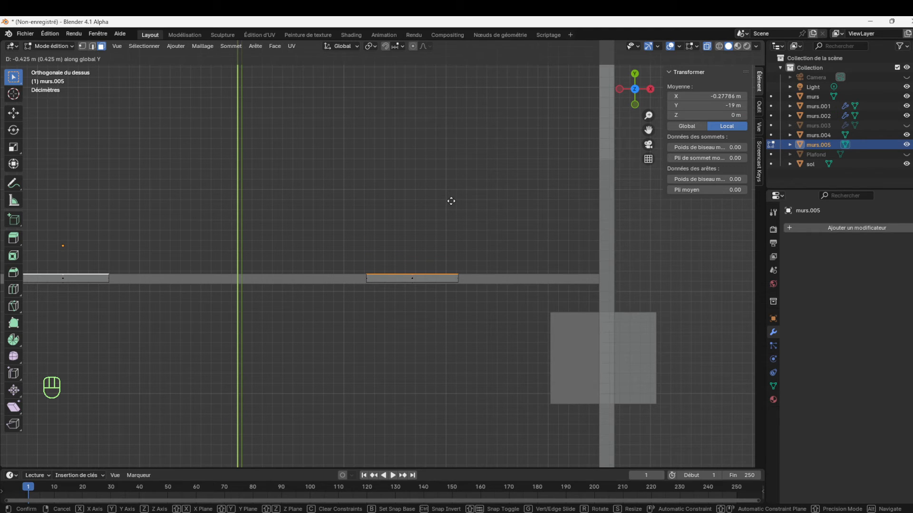
pyautogui.click(451, 199)
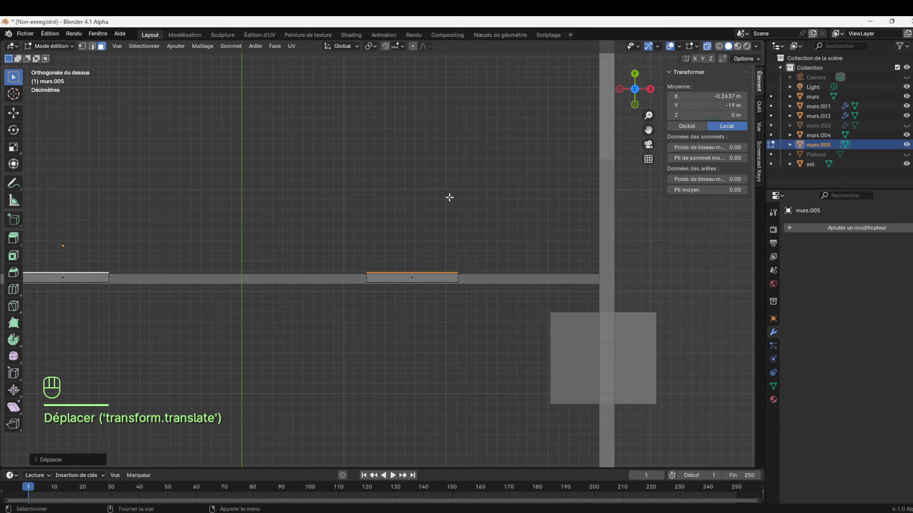
# Move the same faces about -0.02 m further along Y so both door blocks fit inside the partition's thickness
pyautogui.moveTo(648, 116); pyautogui.dragTo(434, 303)
pyautogui.press('g')
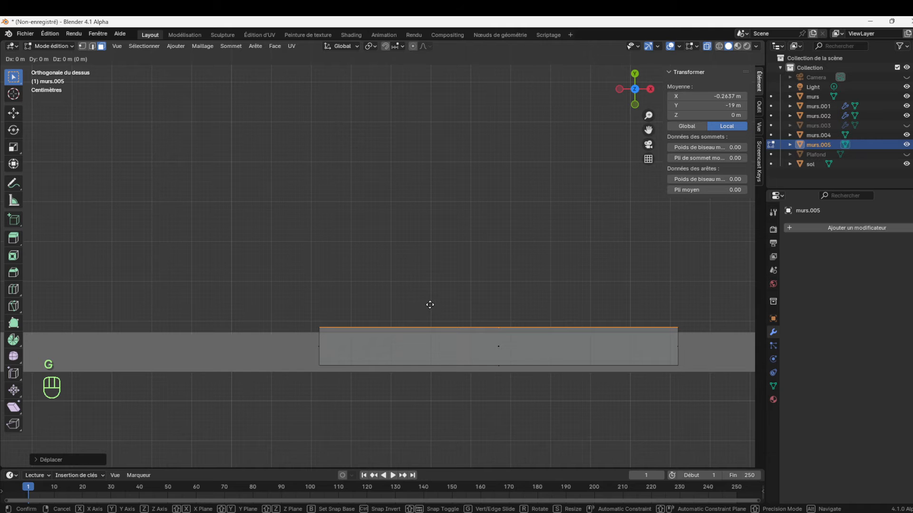
pyautogui.press('y')
pyautogui.click(430, 313)
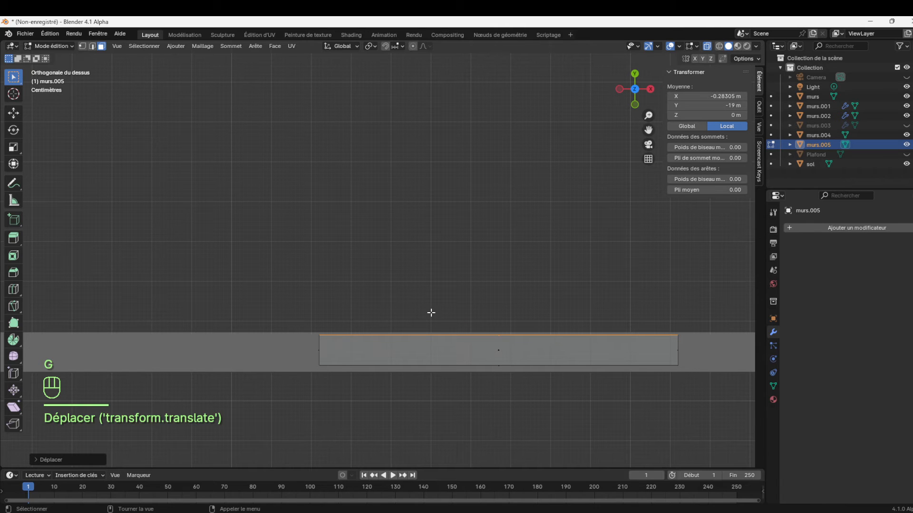
# Return to Object Mode and set the X dimension of the door panels murs.005 to 5 cm
pyautogui.moveTo(637, 95); pyautogui.dragTo(641, 53)
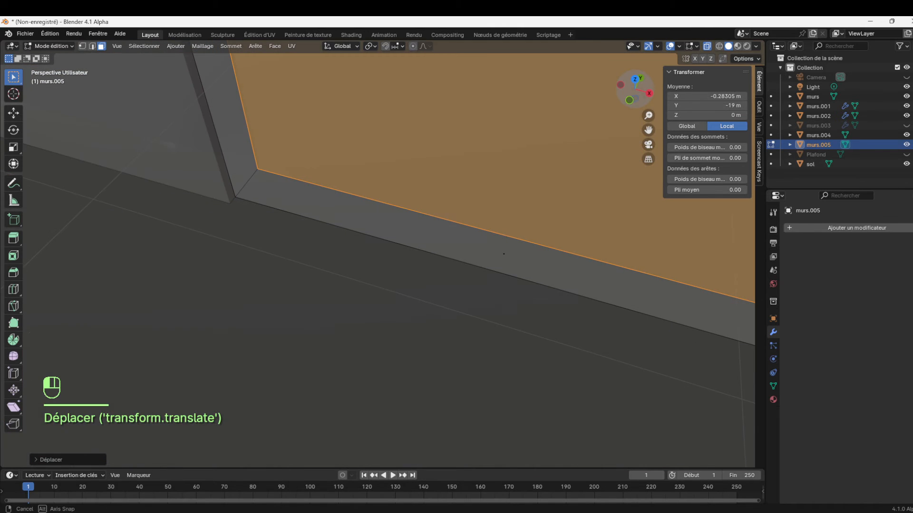
pyautogui.moveTo(649, 115)
pyautogui.mouseDown()
pyautogui.moveTo(648, 159)
pyautogui.moveTo(649, 117)
pyautogui.mouseUp()
pyautogui.click(52, 47)
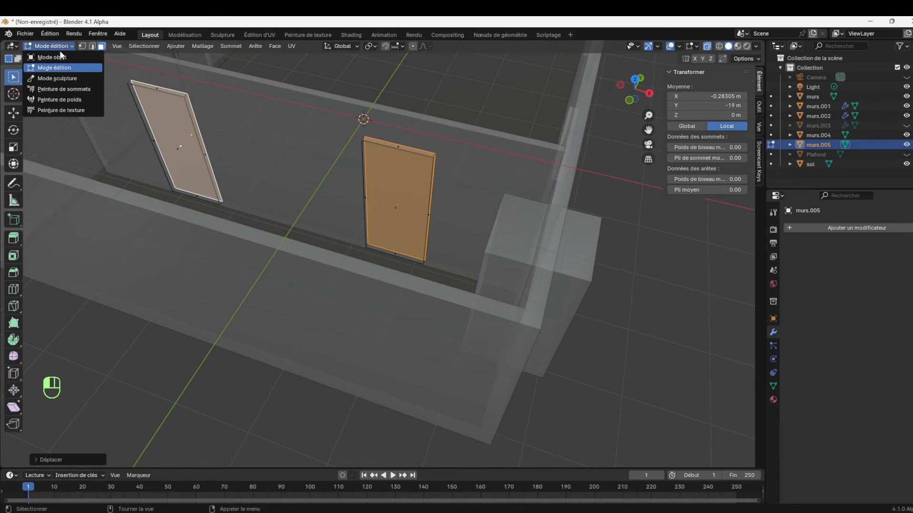
pyautogui.click(63, 55)
pyautogui.click(280, 167)
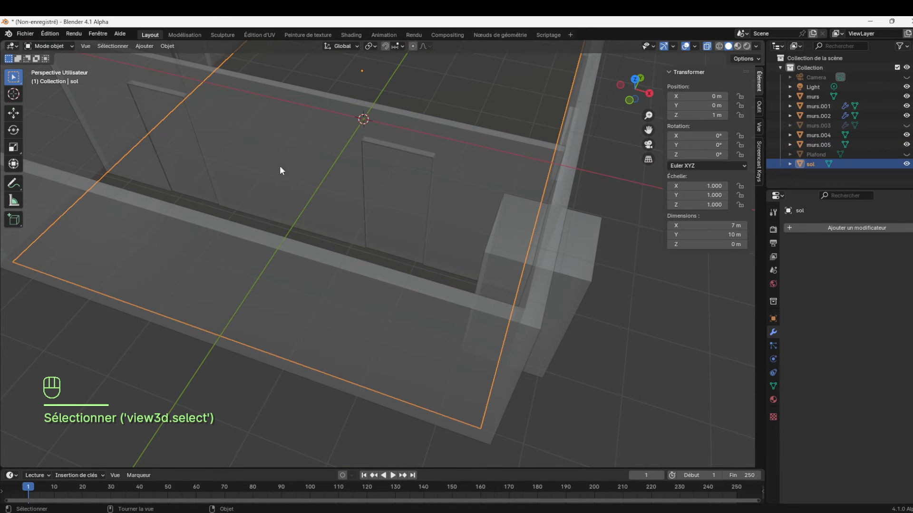
pyautogui.click(387, 182)
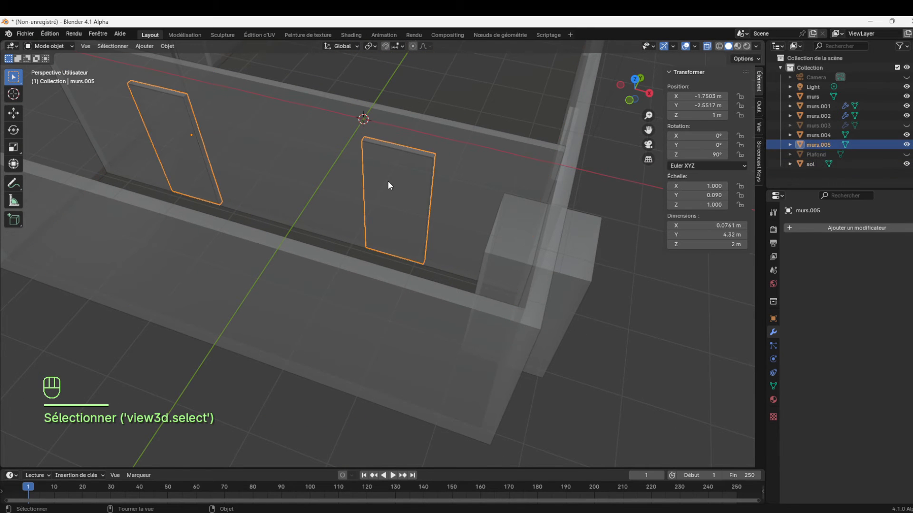
pyautogui.click(719, 225)
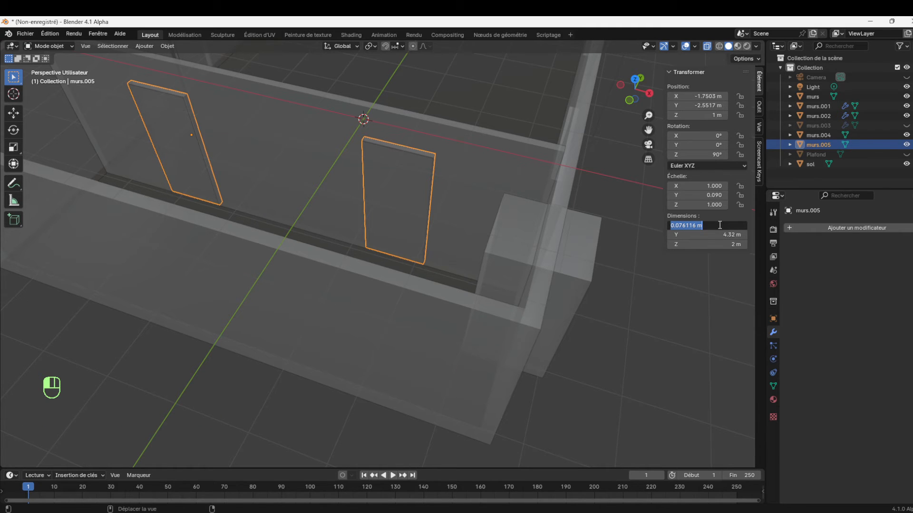
pyautogui.write('5')
pyautogui.write('cm')
pyautogui.press('Return')
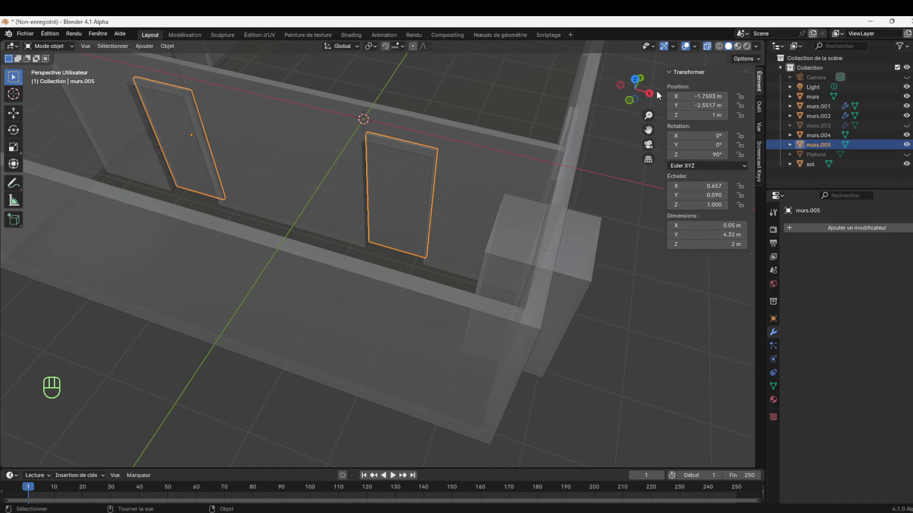
# Apply the scale of the door panels murs.005
pyautogui.moveTo(639, 93); pyautogui.dragTo(613, 171)
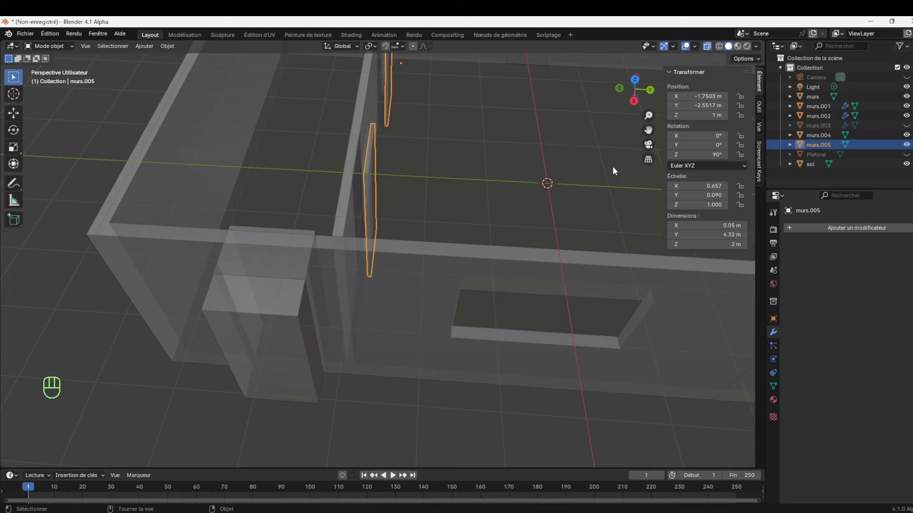
pyautogui.hotkey('ctrl', 'a')
pyautogui.click(497, 196)
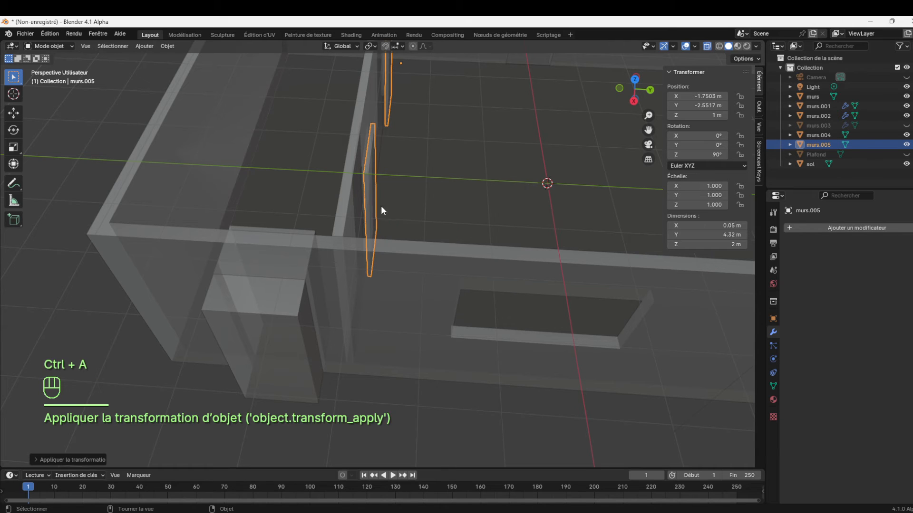
# Move the door panels murs.005 about -0.12 m along Y into the partition and turn off X-ray display
pyautogui.press('g')
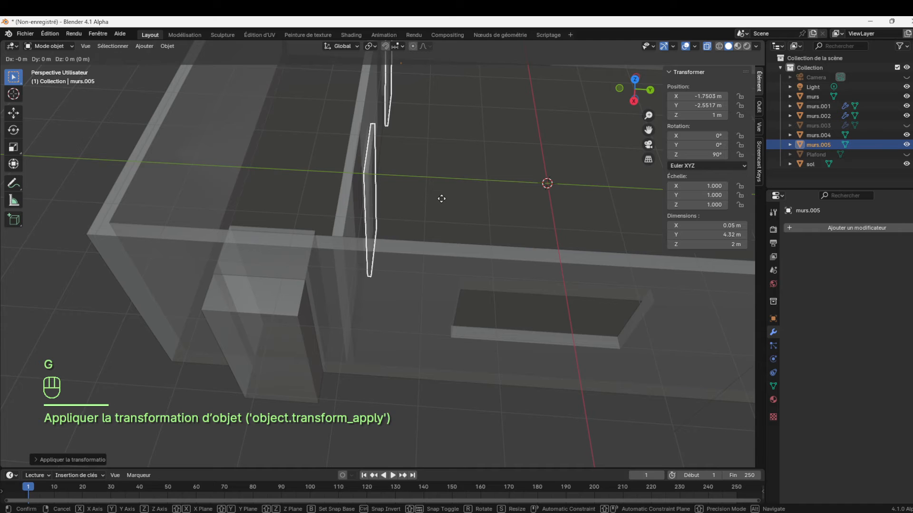
pyautogui.press('y')
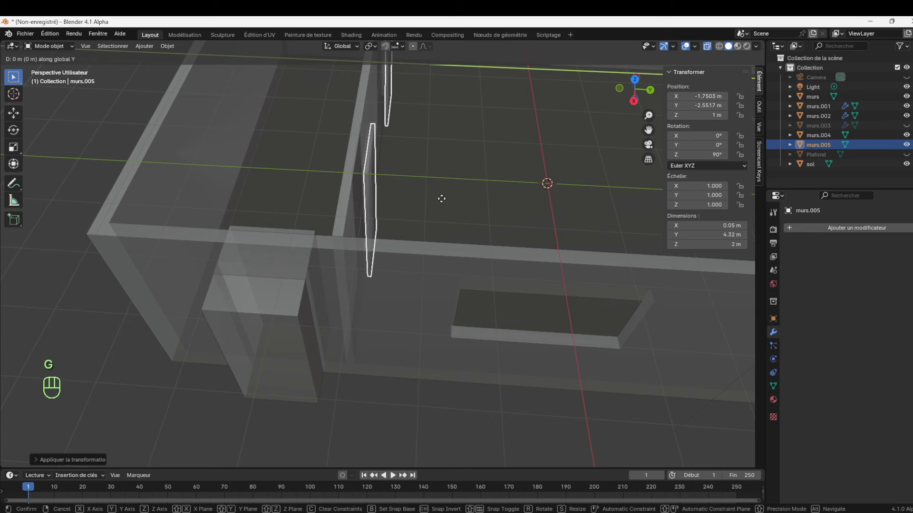
pyautogui.click(434, 202)
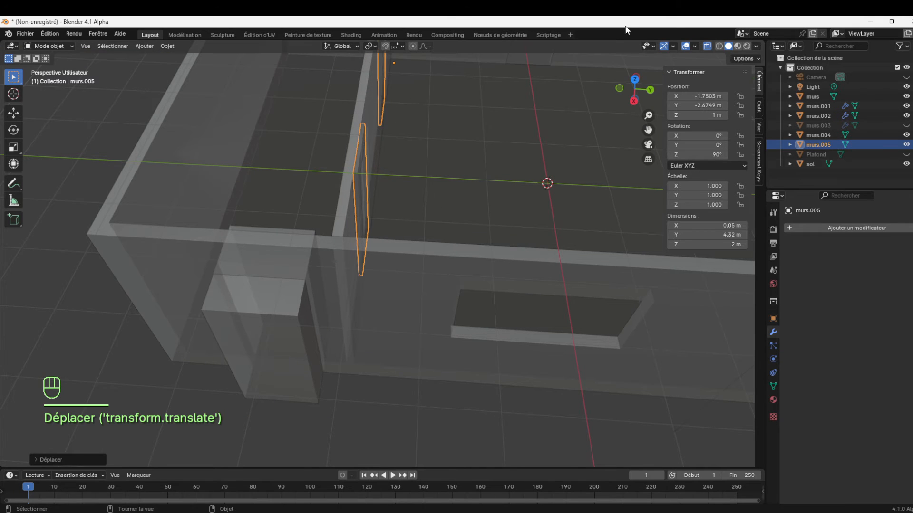
pyautogui.click(707, 46)
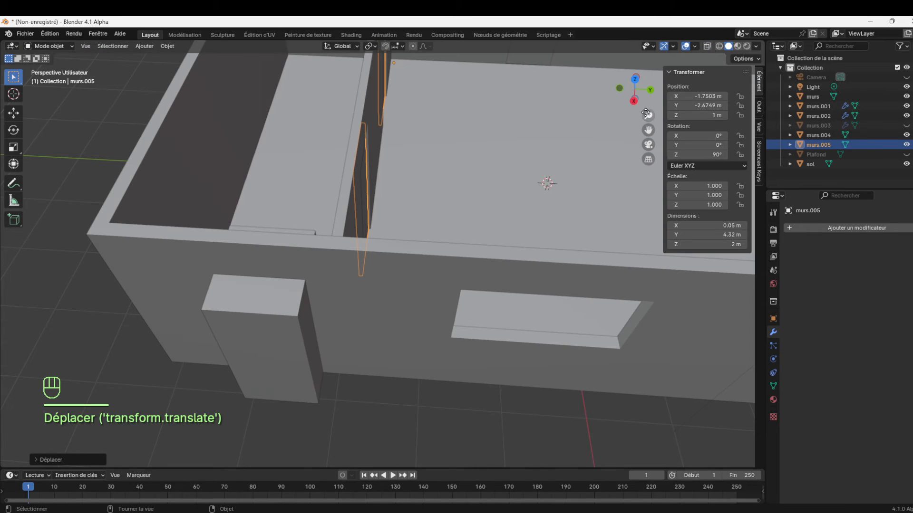
# Shift the door panels about 0.015 m back along Y to align them with the partition, and clear the selection
pyautogui.moveTo(648, 115)
pyautogui.mouseDown()
pyautogui.moveTo(648, 87)
pyautogui.moveTo(679, 89)
pyautogui.moveTo(671, 113)
pyautogui.moveTo(644, 99)
pyautogui.mouseUp()
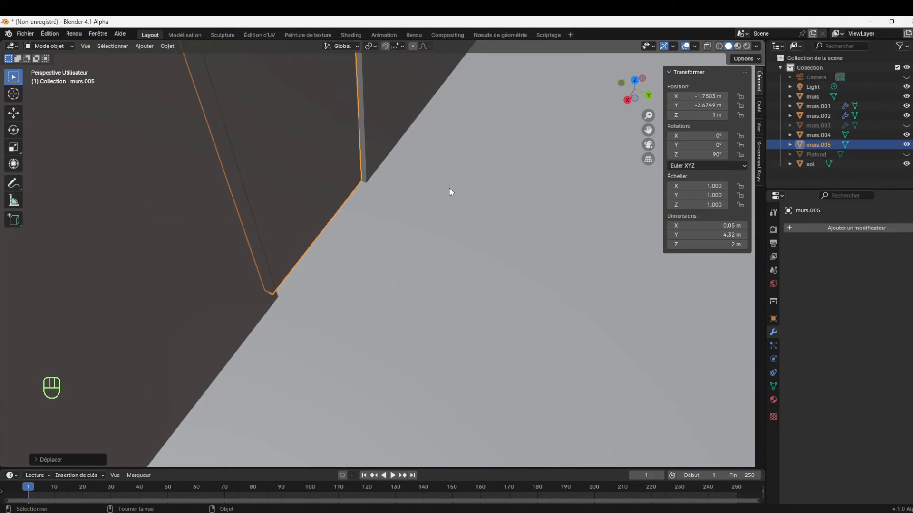
pyautogui.press('g')
pyautogui.click(450, 192)
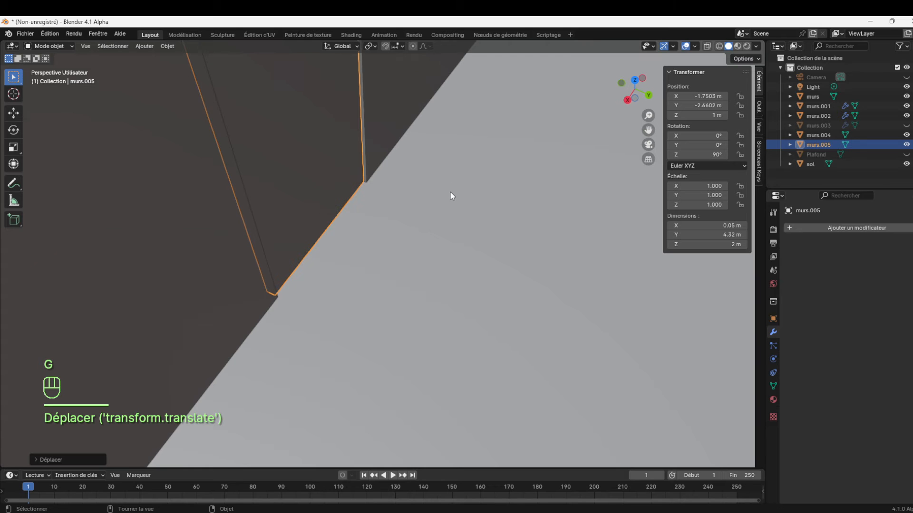
pyautogui.moveTo(648, 116); pyautogui.dragTo(647, 253)
pyautogui.click(555, 107)
# Unhide the window blocks object murs.003
pyautogui.moveTo(646, 104); pyautogui.dragTo(634, 141)
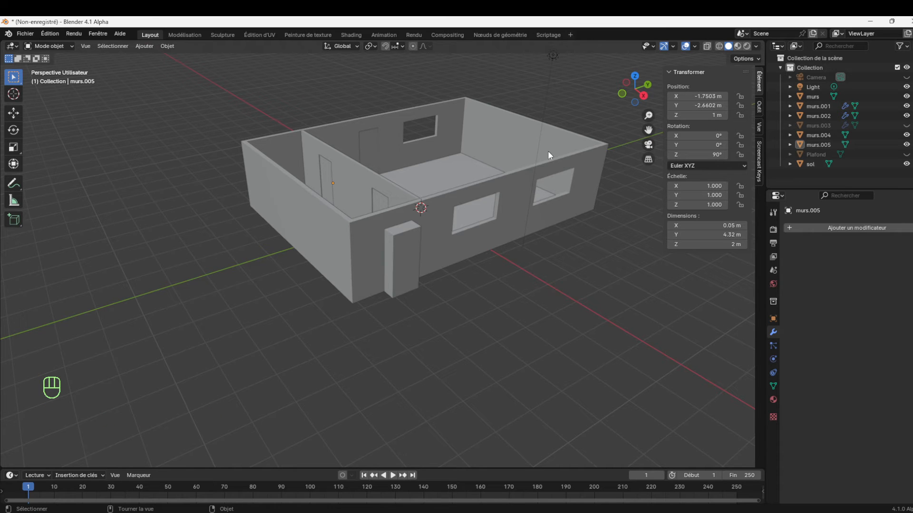
pyautogui.click(489, 213)
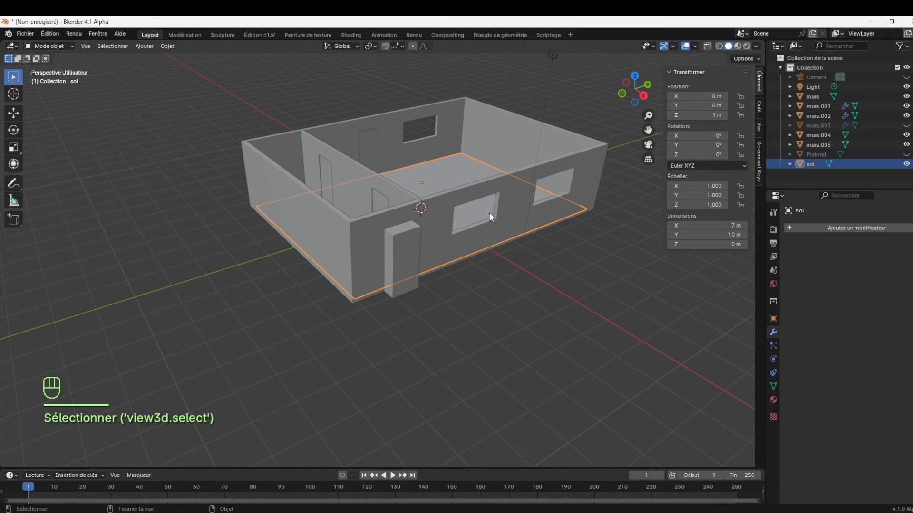
pyautogui.click(829, 125)
pyautogui.click(906, 125)
pyautogui.click(907, 125)
pyautogui.click(906, 126)
pyautogui.click(907, 125)
pyautogui.click(906, 125)
# Rename the window blocks object murs.003 as fenetres and deselect it
pyautogui.click(823, 127)
pyautogui.doubleClick(822, 127)
pyautogui.write('fenetres')
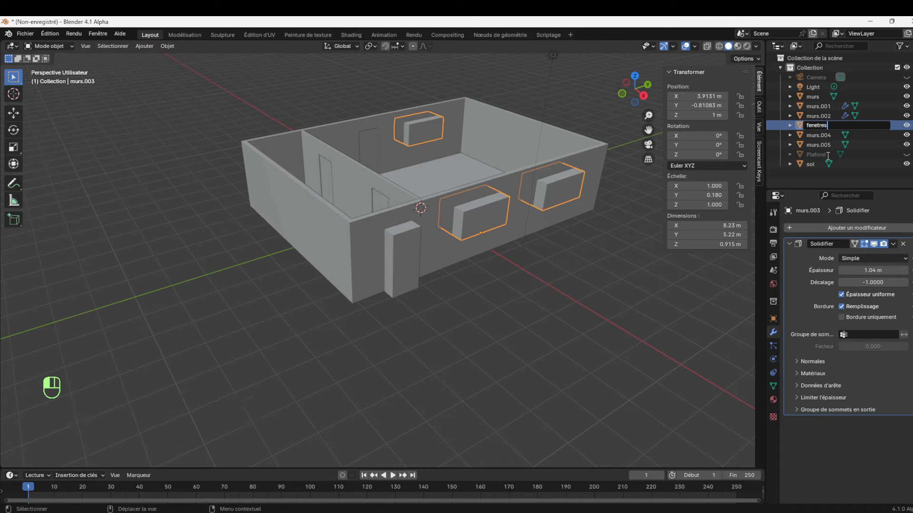
pyautogui.press('Return')
pyautogui.click(517, 285)
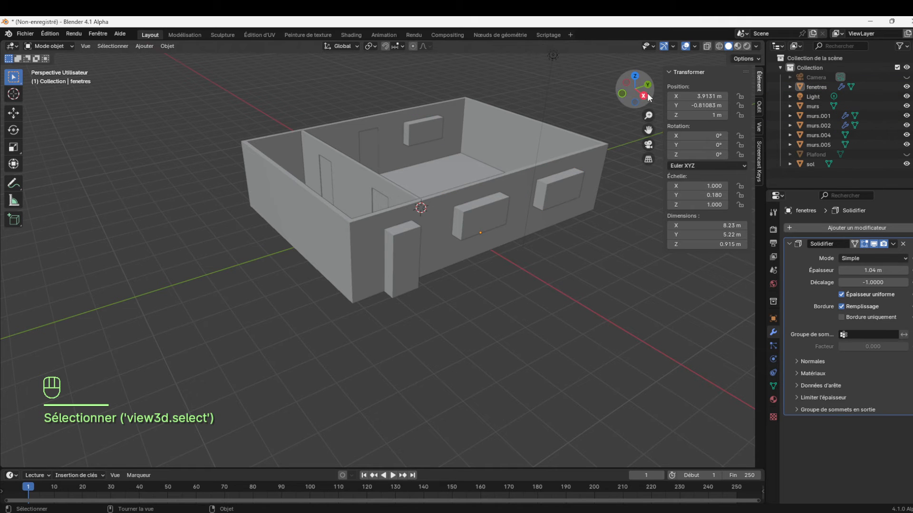
# Select the outer walls object murs and add an Array (Réseau) modifier to it
pyautogui.moveTo(646, 101); pyautogui.dragTo(418, 192)
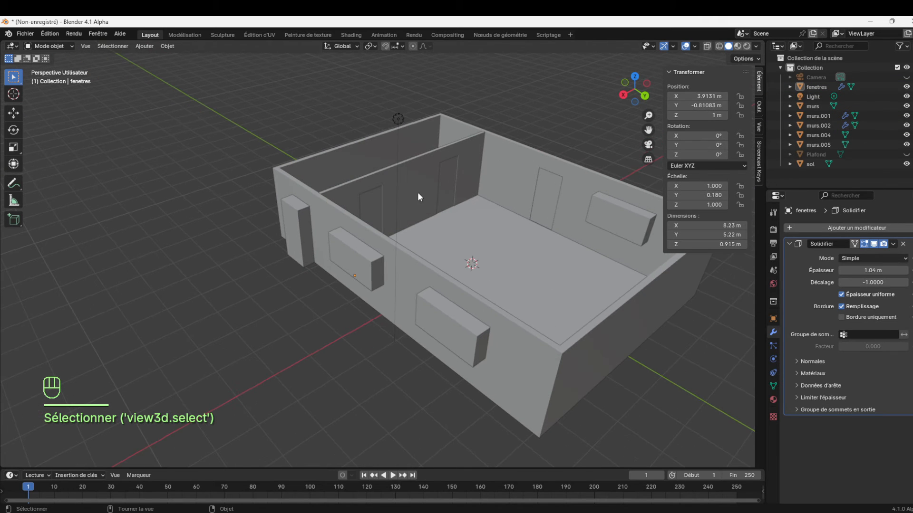
pyautogui.click(296, 215)
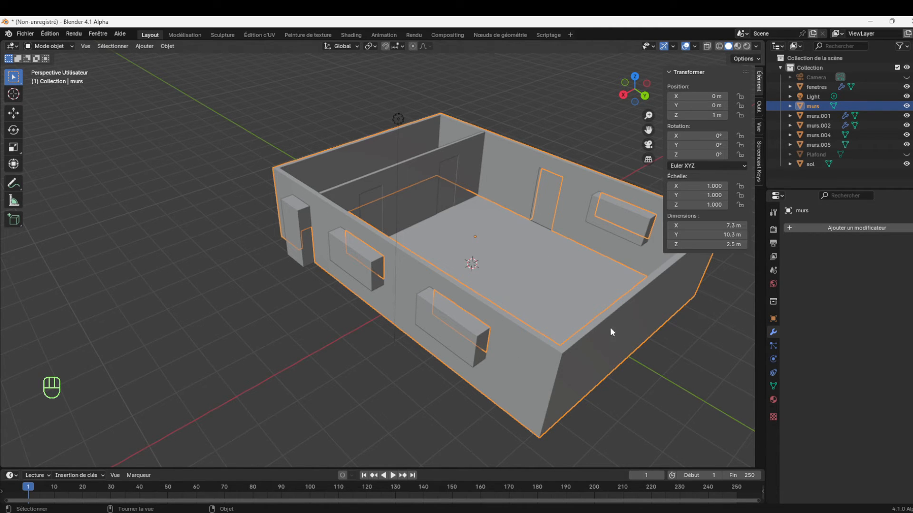
pyautogui.moveTo(647, 116); pyautogui.dragTo(649, 138)
pyautogui.click(825, 227)
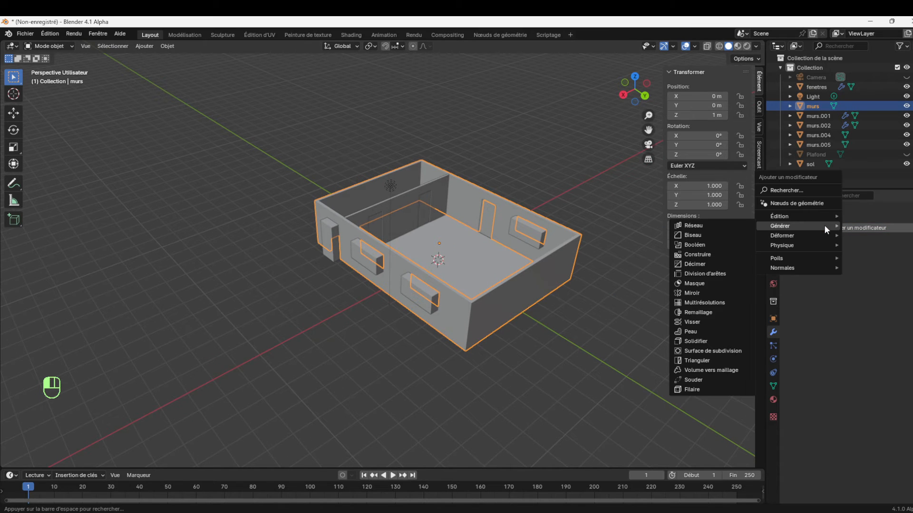
pyautogui.moveTo(785, 226)
pyautogui.click(711, 226)
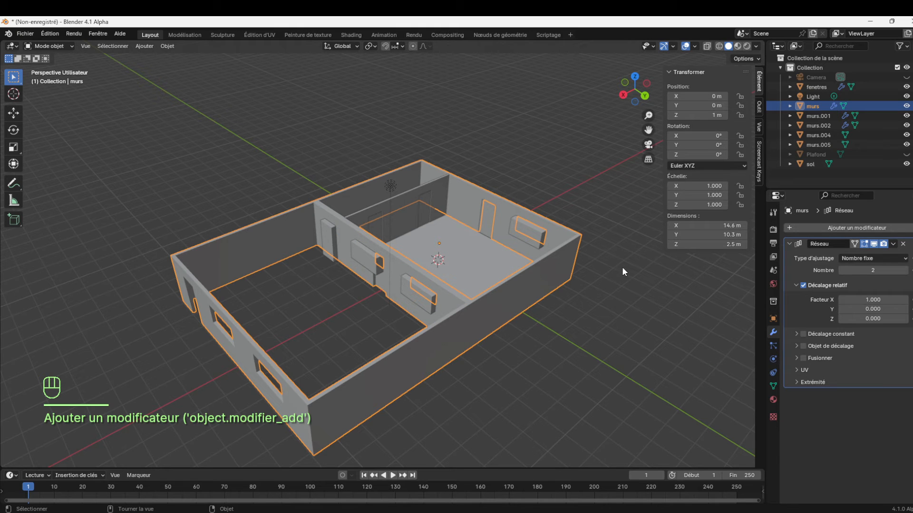
# Set the array's relative offset factors to 1 in Z and 0 in X to stack the copy above the walls
pyautogui.click(869, 319)
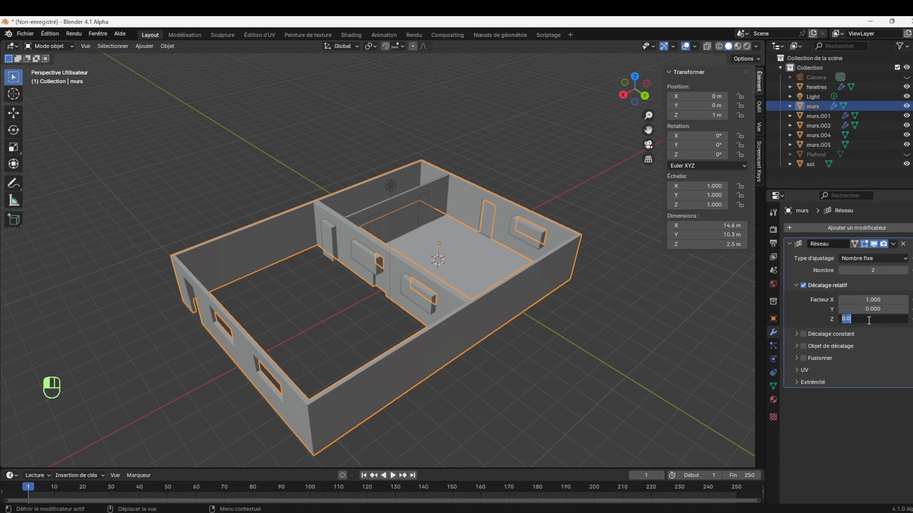
pyautogui.write('1')
pyautogui.press('Return')
pyautogui.click(874, 299)
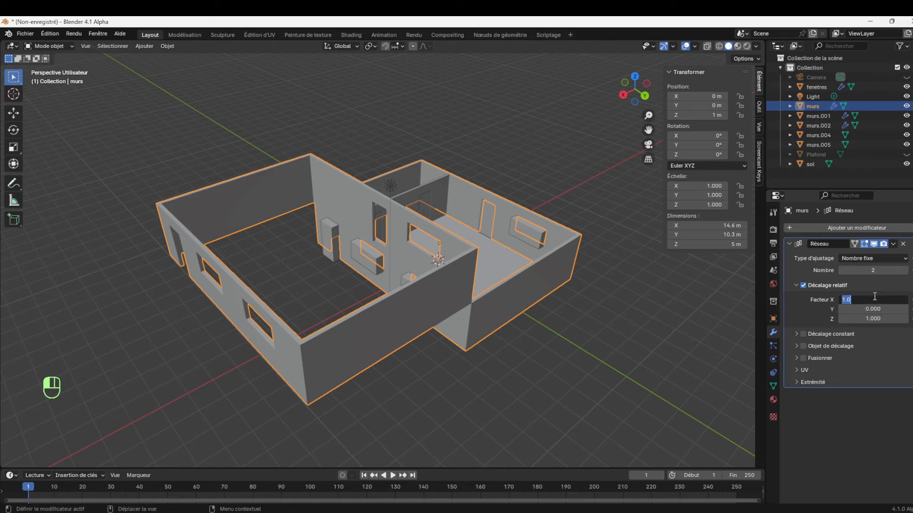
pyautogui.write('0')
pyautogui.press('Return')
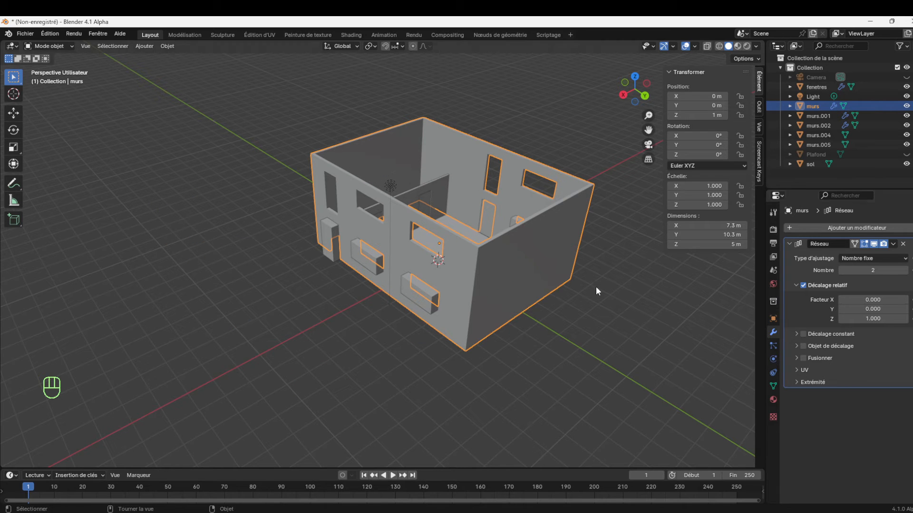
# Try array counts of 5 and 1 on the walls, and set the count back to 2
pyautogui.moveTo(875, 272); pyautogui.dragTo(894, 272)
pyautogui.click(841, 269)
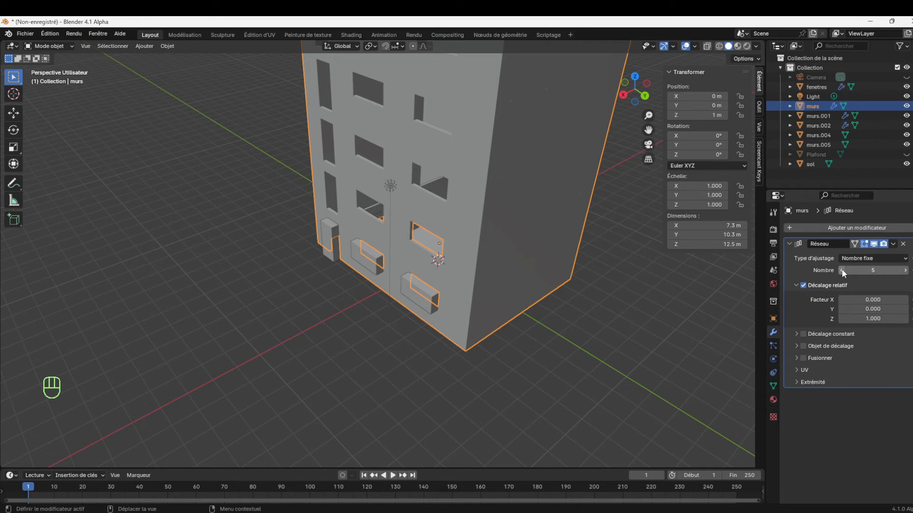
pyautogui.click(841, 270)
pyautogui.click(842, 270)
pyautogui.click(841, 270)
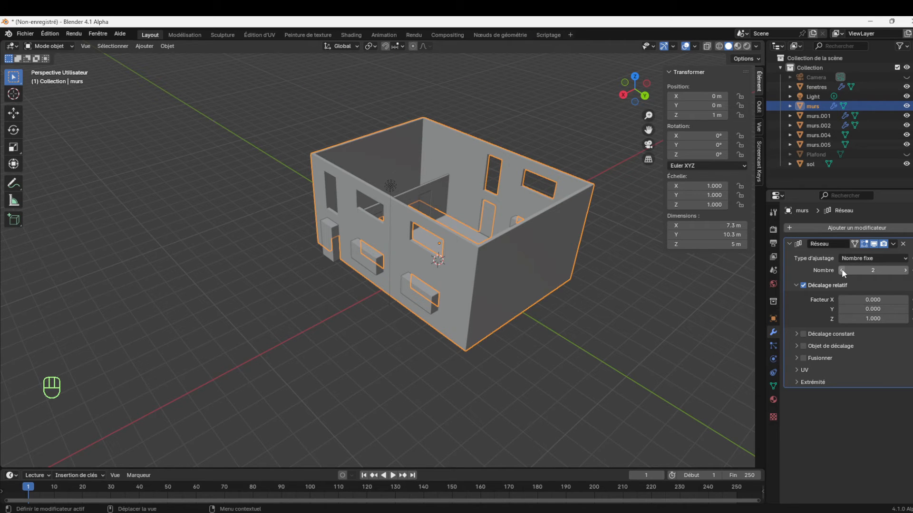
pyautogui.click(841, 270)
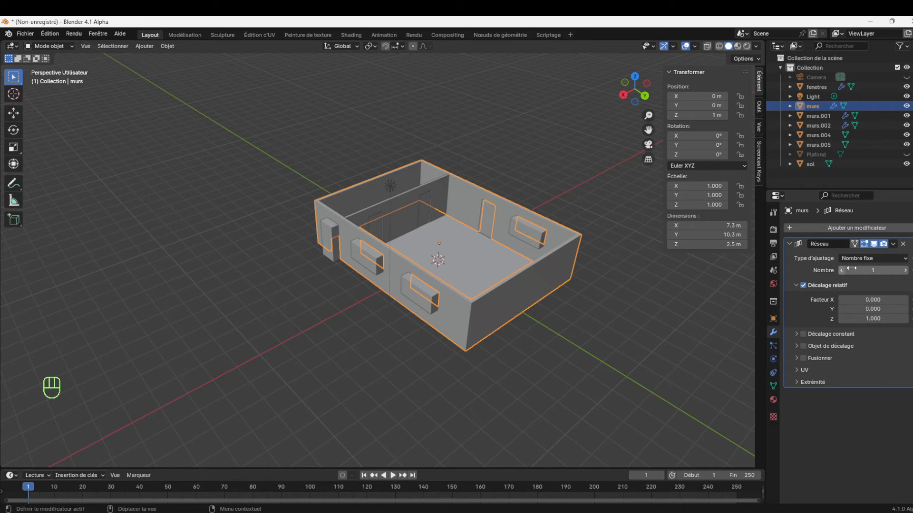
pyautogui.click(907, 271)
# Apply the Array modifier on the outer walls
pyautogui.moveTo(649, 117); pyautogui.dragTo(648, 71)
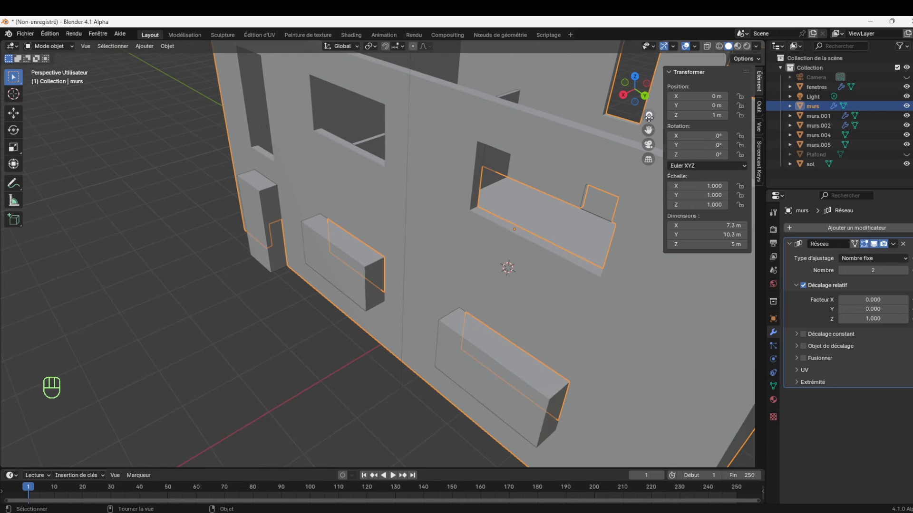
pyautogui.moveTo(648, 130); pyautogui.dragTo(596, 219)
pyautogui.moveTo(648, 116); pyautogui.dragTo(649, 176)
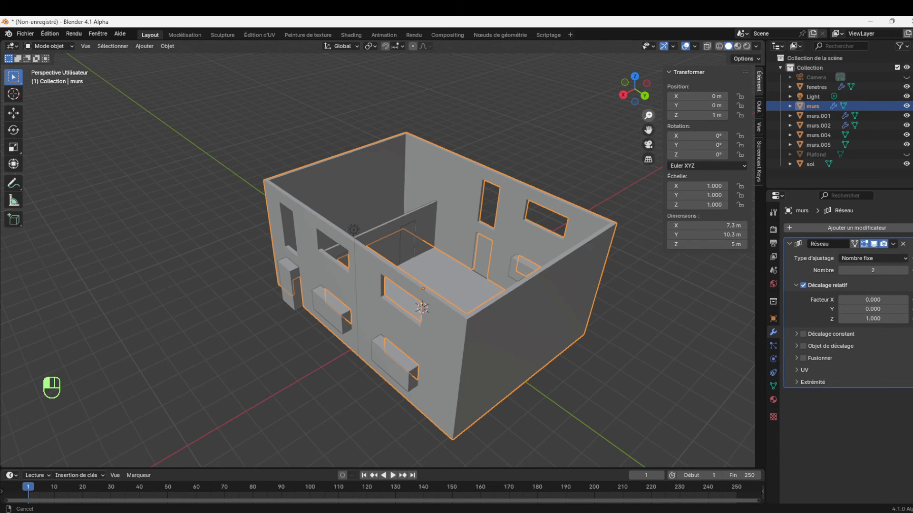
pyautogui.moveTo(644, 102); pyautogui.dragTo(467, 207)
pyautogui.click(387, 245)
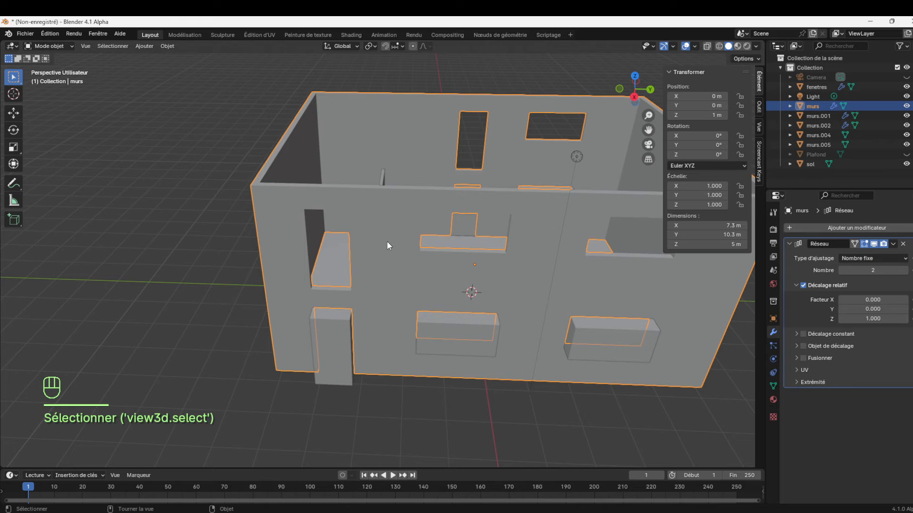
pyautogui.click(893, 244)
pyautogui.click(851, 252)
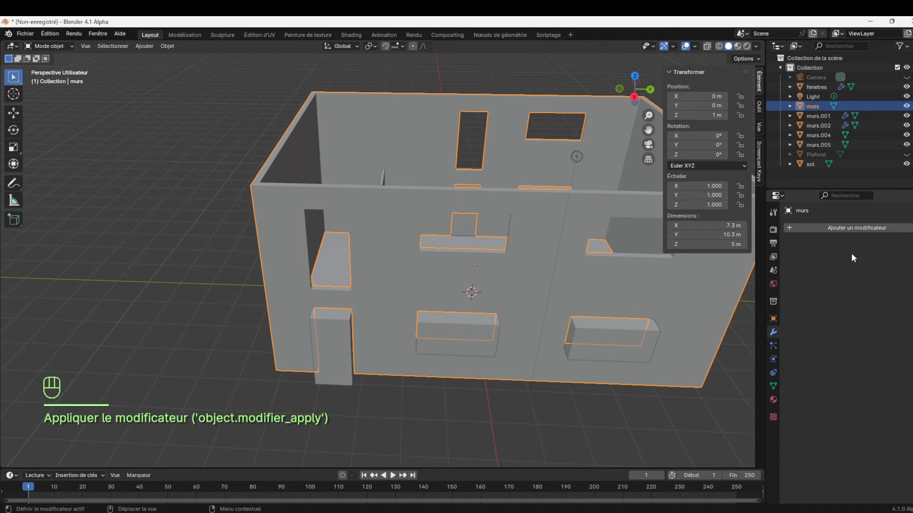
# Check the faces of the stacked walls in Edit Mode by selecting a few on the upper storey, and return to Object Mode
pyautogui.click(473, 418)
pyautogui.click(475, 299)
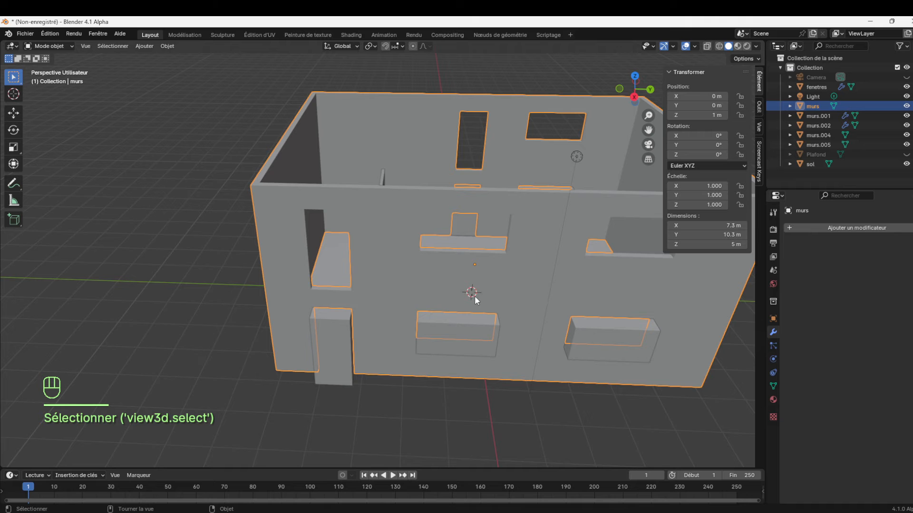
pyautogui.press('Tab')
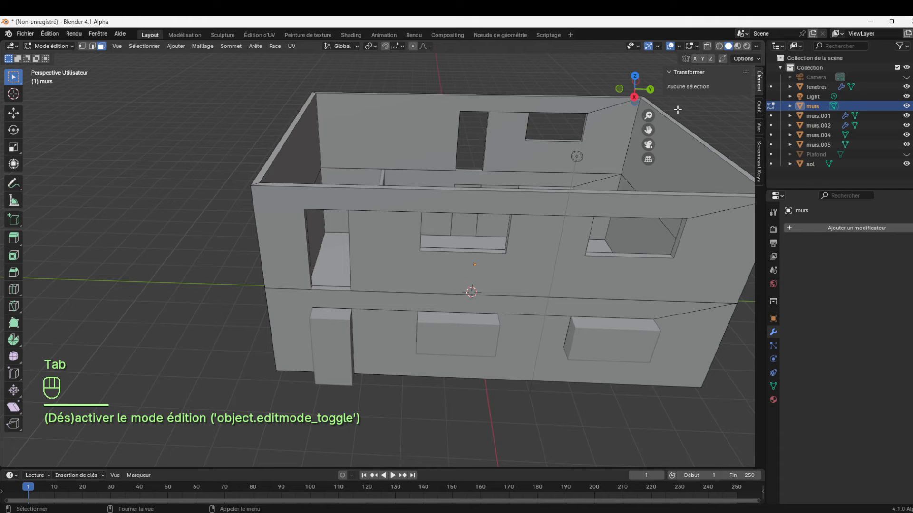
pyautogui.moveTo(645, 99); pyautogui.dragTo(626, 118)
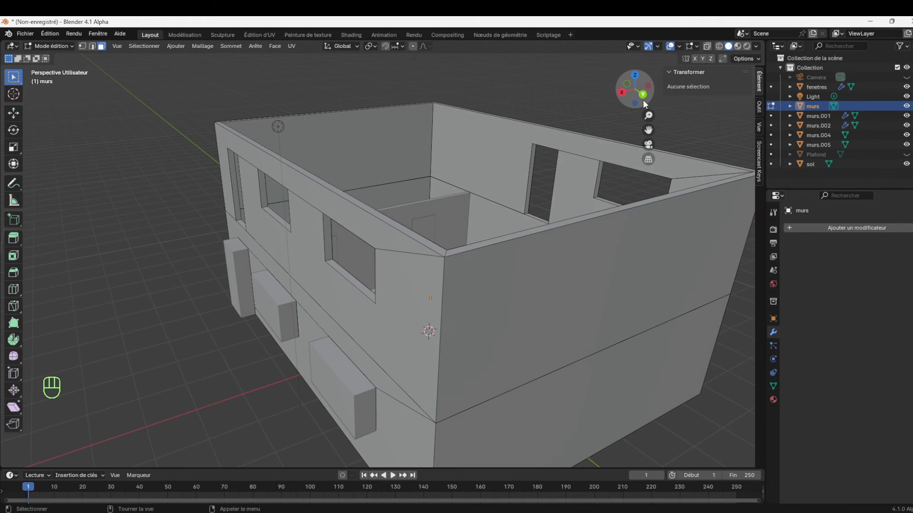
pyautogui.click(528, 375)
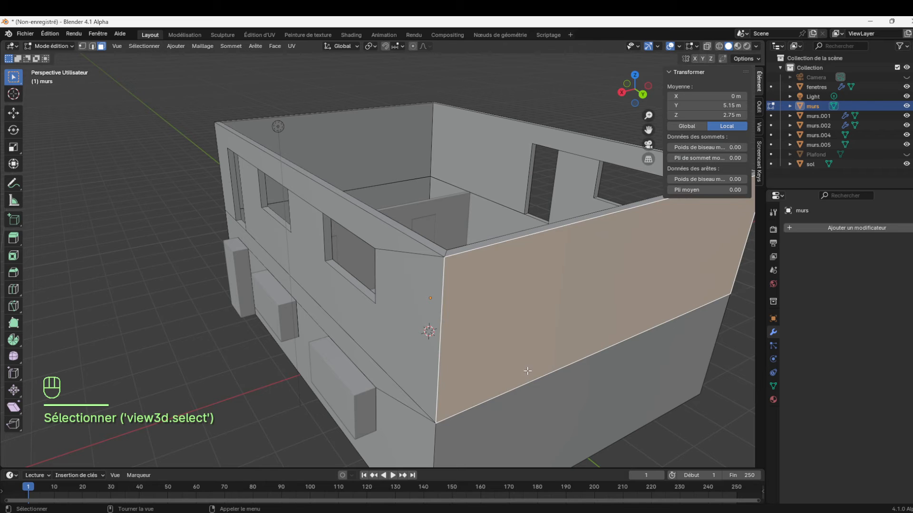
pyautogui.click(393, 355)
pyautogui.click(436, 250)
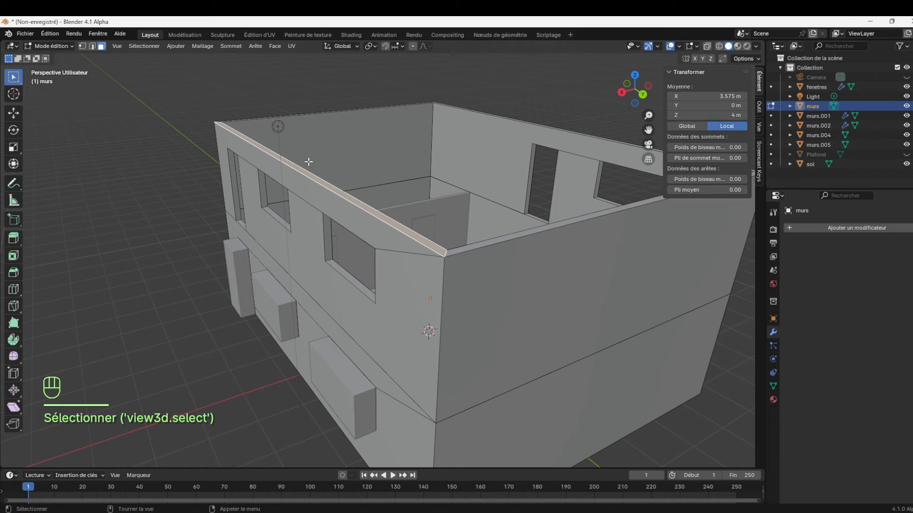
pyautogui.click(67, 46)
pyautogui.click(56, 57)
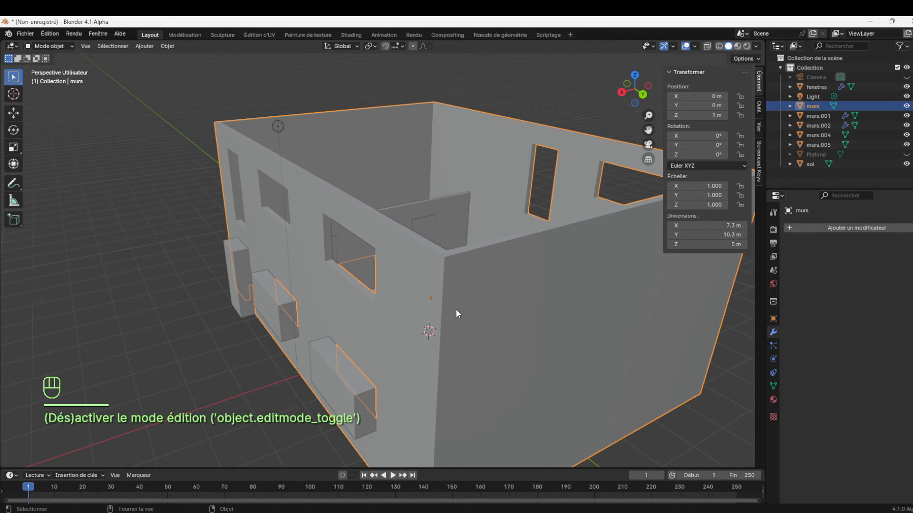
# Select the whole walls mesh in Edit Mode, separate it by loose parts into lower and upper storeys, and return to Object Mode
pyautogui.press('Tab')
pyautogui.press('a')
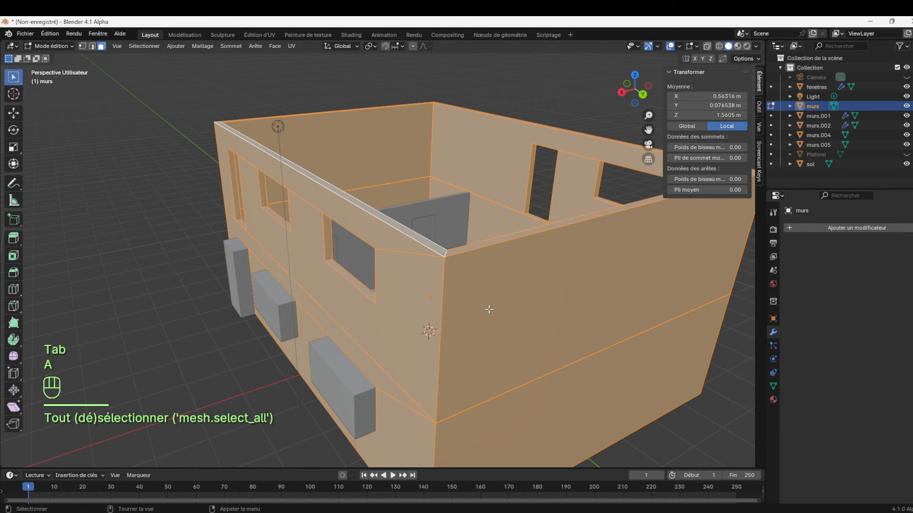
pyautogui.rightClick(489, 309)
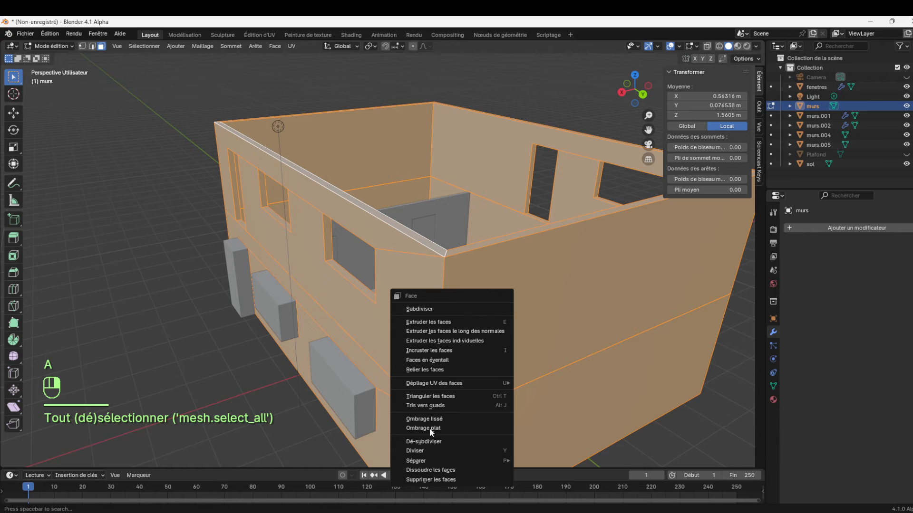
pyautogui.moveTo(456, 459)
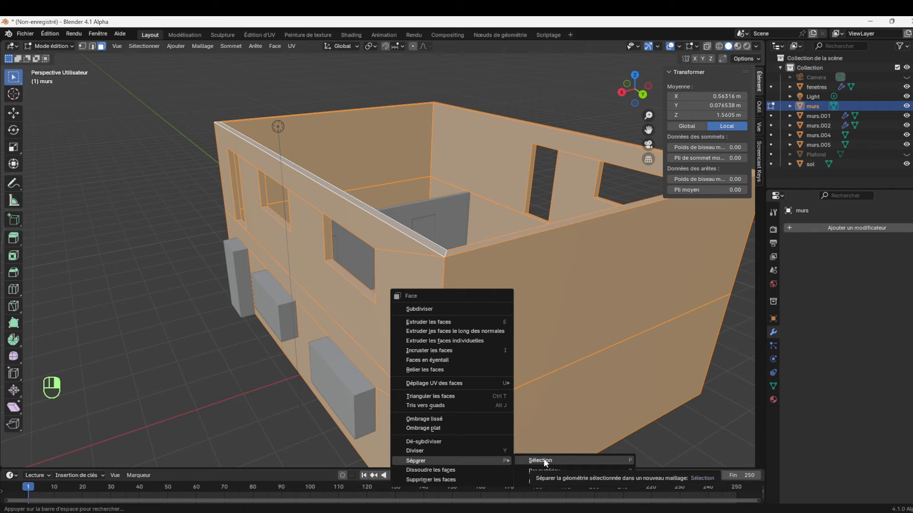
pyautogui.click(554, 480)
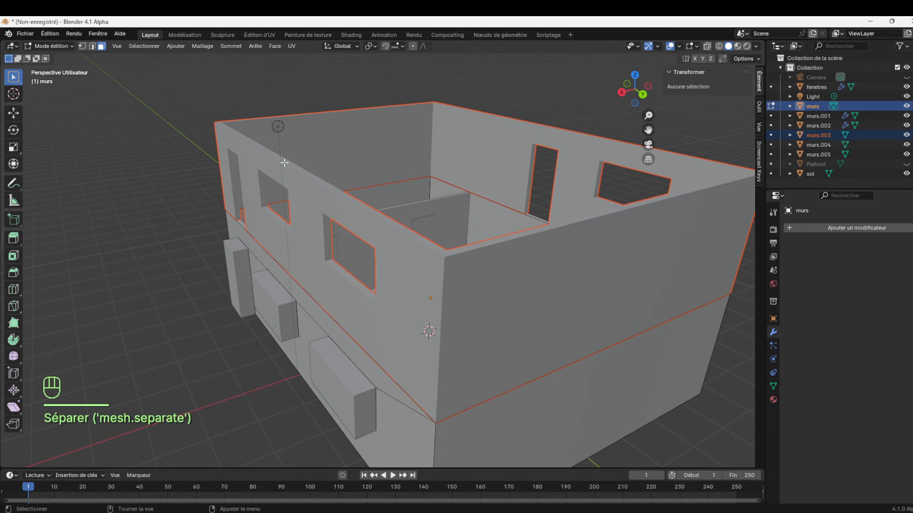
pyautogui.click(45, 47)
pyautogui.click(57, 58)
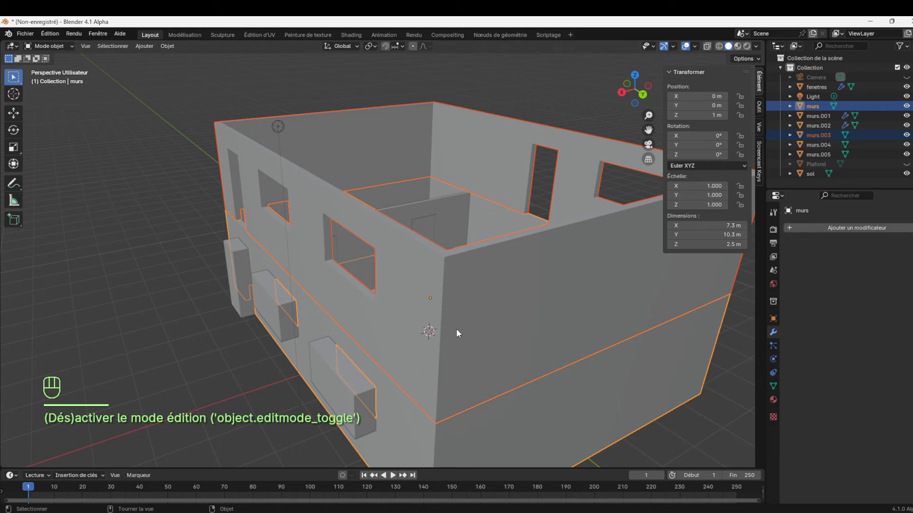
# Select only the upper-storey walls object and enter Edit Mode on it
pyautogui.click(490, 306)
pyautogui.click(526, 414)
pyautogui.click(532, 342)
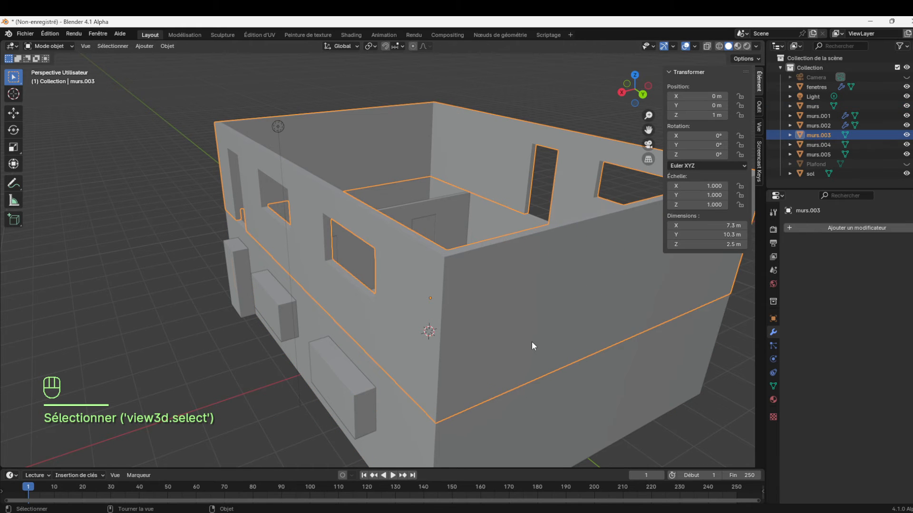
pyautogui.click(565, 332)
pyautogui.click(566, 321)
pyautogui.moveTo(651, 115); pyautogui.dragTo(649, 68)
pyautogui.moveTo(645, 99)
pyautogui.mouseDown()
pyautogui.moveTo(618, 124)
pyautogui.moveTo(633, 109)
pyautogui.mouseUp()
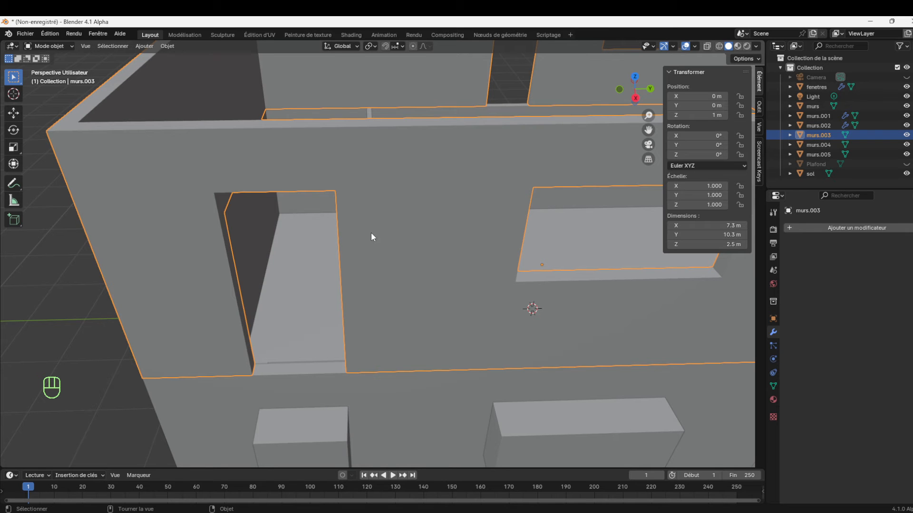
pyautogui.press('Tab')
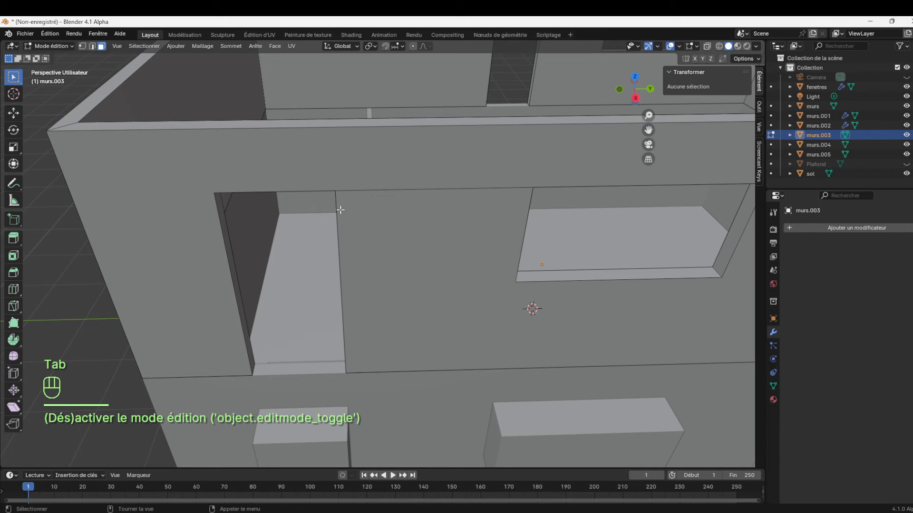
# Delete the top and two side reveal faces inside the upper storey's door opening, beside the corner of the long wall
pyautogui.moveTo(636, 100); pyautogui.dragTo(617, 105)
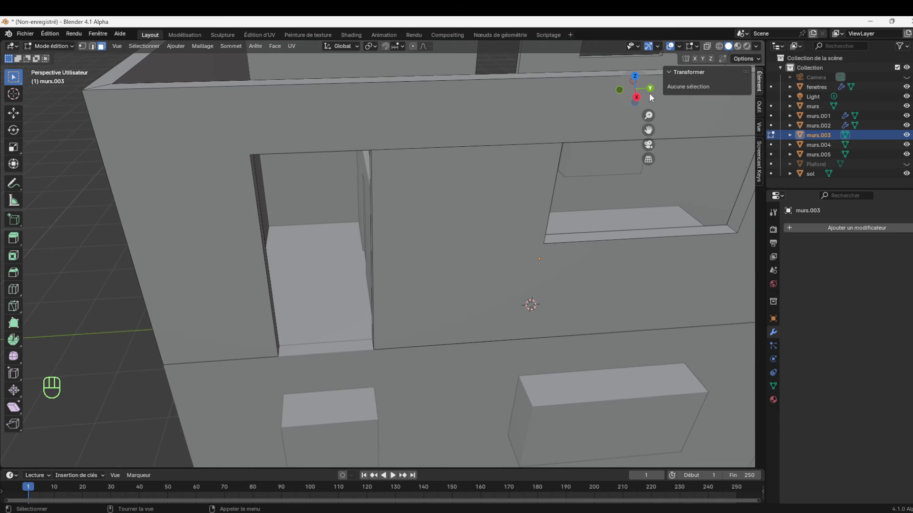
pyautogui.click(436, 160)
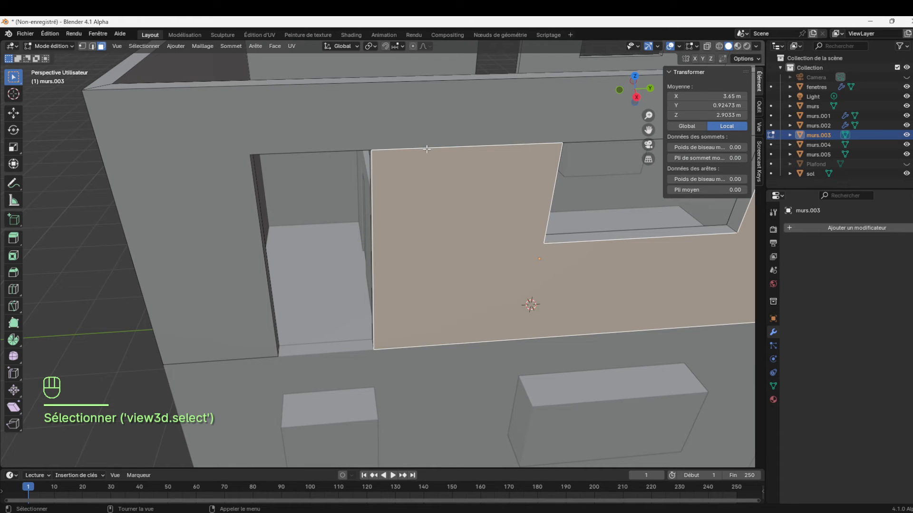
pyautogui.moveTo(647, 96); pyautogui.dragTo(650, 96)
pyautogui.moveTo(648, 130); pyautogui.dragTo(599, 213)
pyautogui.click(477, 259)
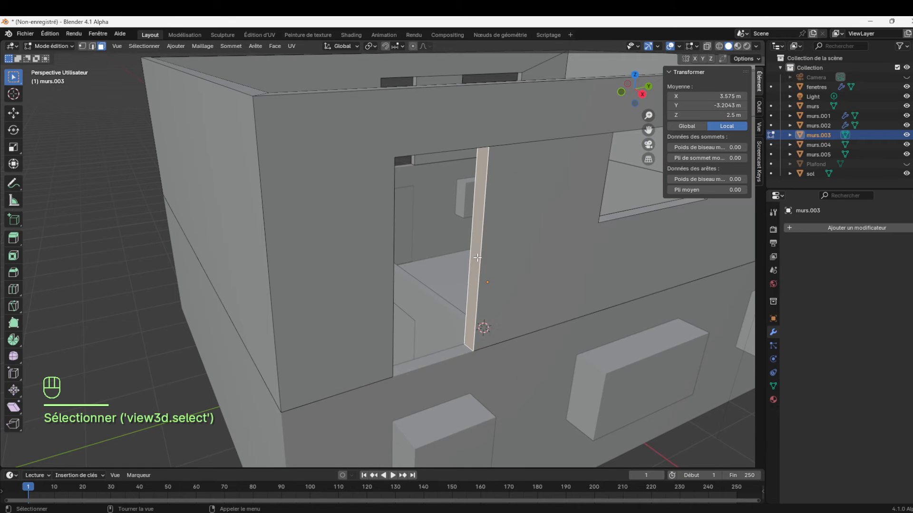
pyautogui.keyDown('alt'); pyautogui.click(470, 346); pyautogui.keyUp('alt')
pyautogui.click(470, 345)
pyautogui.moveTo(650, 99); pyautogui.dragTo(708, 193)
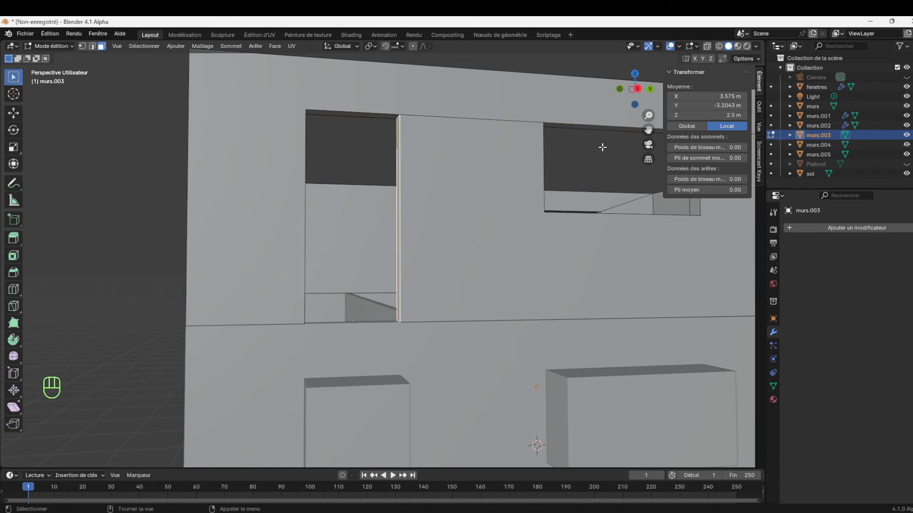
pyautogui.keyDown('shift'); pyautogui.click(373, 118); pyautogui.keyUp('shift')
pyautogui.moveTo(632, 97); pyautogui.dragTo(626, 98)
pyautogui.keyDown('shift'); pyautogui.click(179, 234); pyautogui.keyUp('shift')
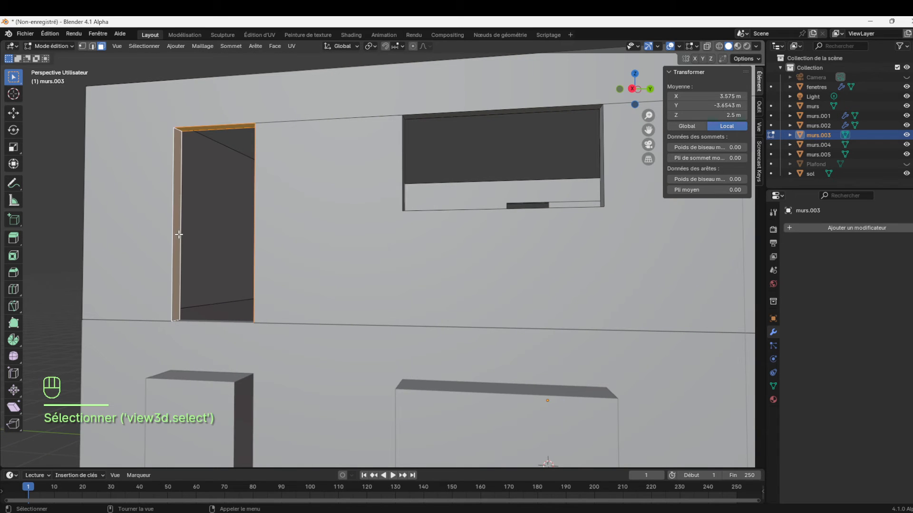
pyautogui.press('Delete')
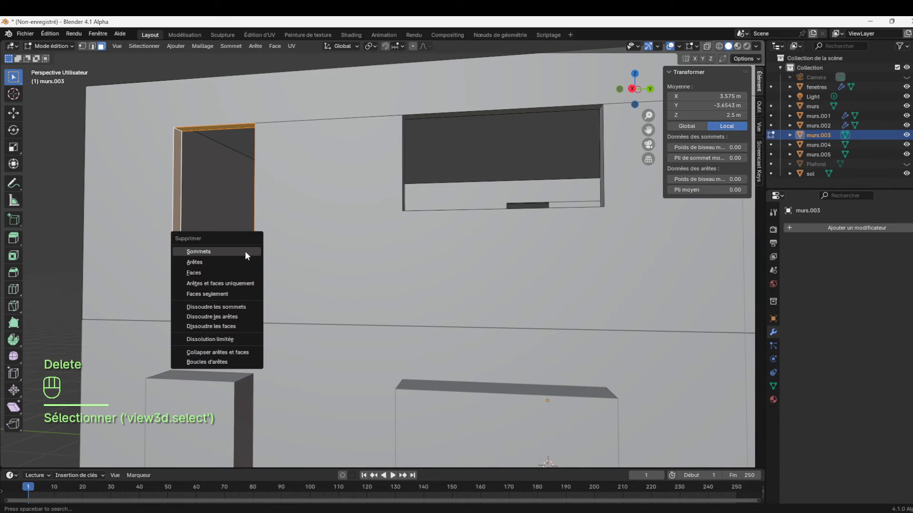
pyautogui.click(224, 270)
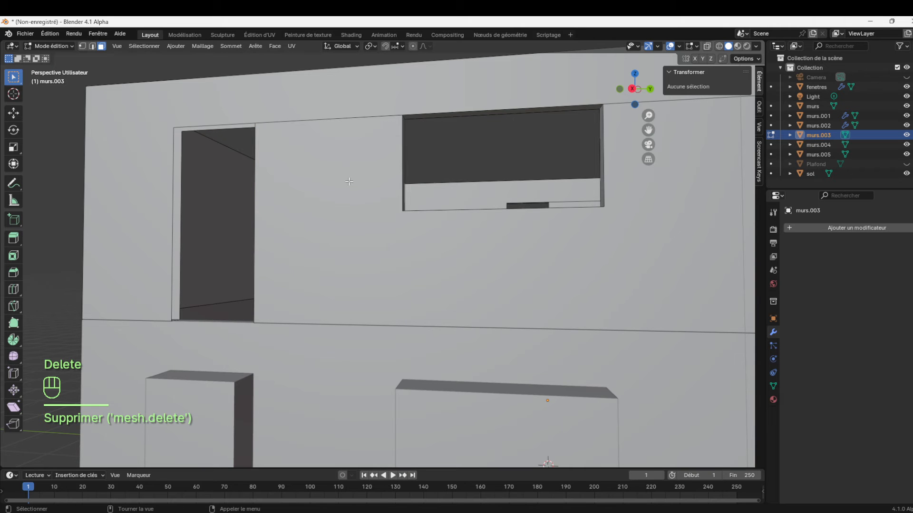
# Fill the outer side of that door opening with a face from its four outer corner vertices, and clear the selection
pyautogui.moveTo(643, 95)
pyautogui.mouseDown()
pyautogui.moveTo(634, 106)
pyautogui.moveTo(635, 96)
pyautogui.mouseUp()
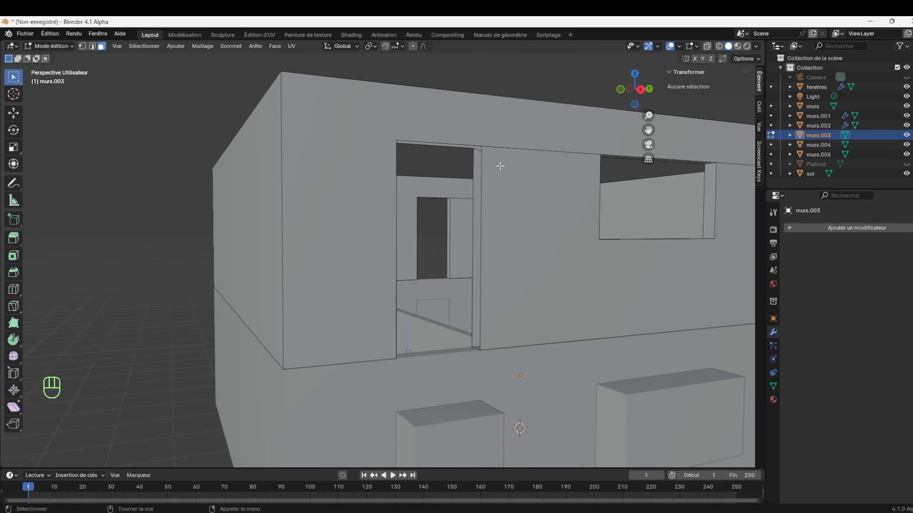
pyautogui.click(82, 46)
pyautogui.click(481, 144)
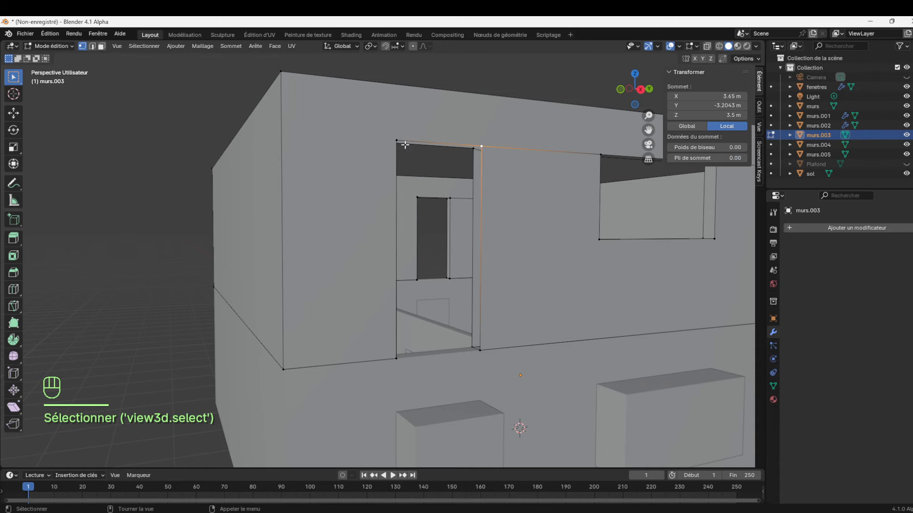
pyautogui.keyDown('shift'); pyautogui.click(404, 144); pyautogui.keyUp('shift')
pyautogui.keyDown('shift'); pyautogui.click(393, 357); pyautogui.keyUp('shift')
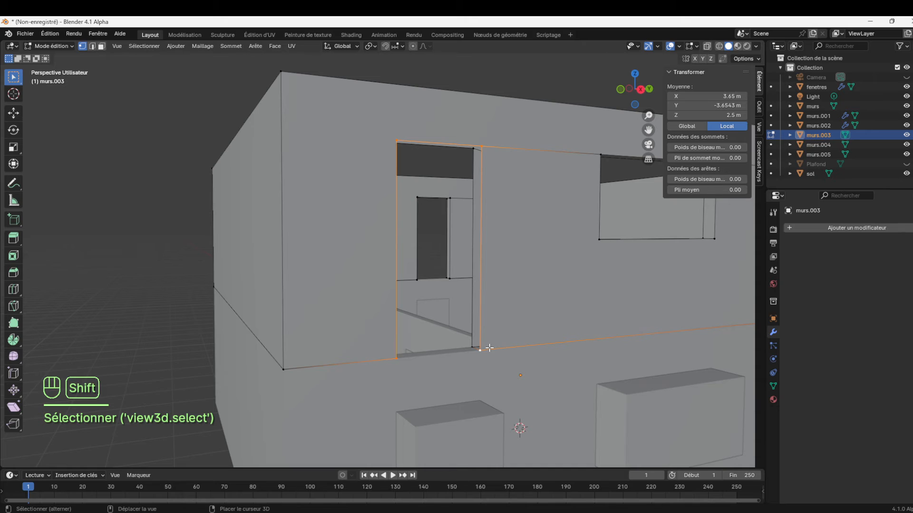
pyautogui.press('f')
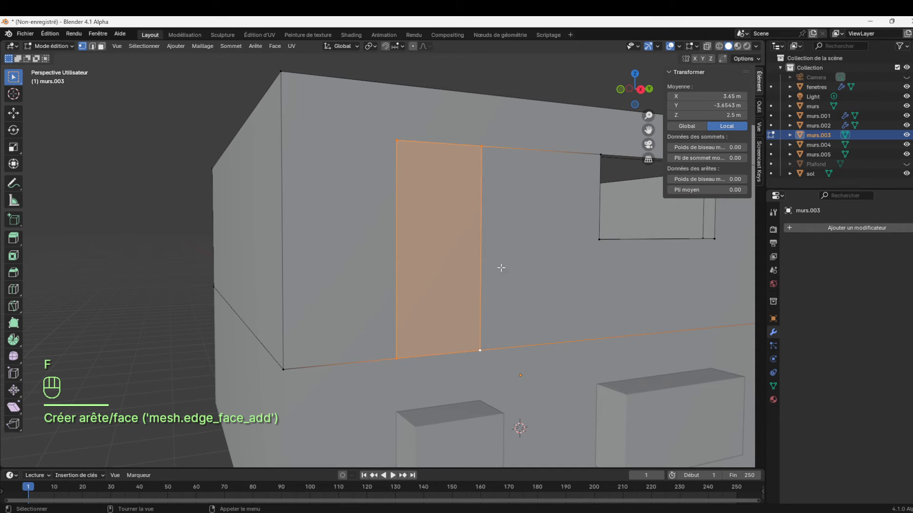
pyautogui.moveTo(643, 98)
pyautogui.mouseDown()
pyautogui.moveTo(629, 167)
pyautogui.moveTo(642, 98)
pyautogui.mouseUp()
pyautogui.moveTo(648, 129); pyautogui.dragTo(564, 160)
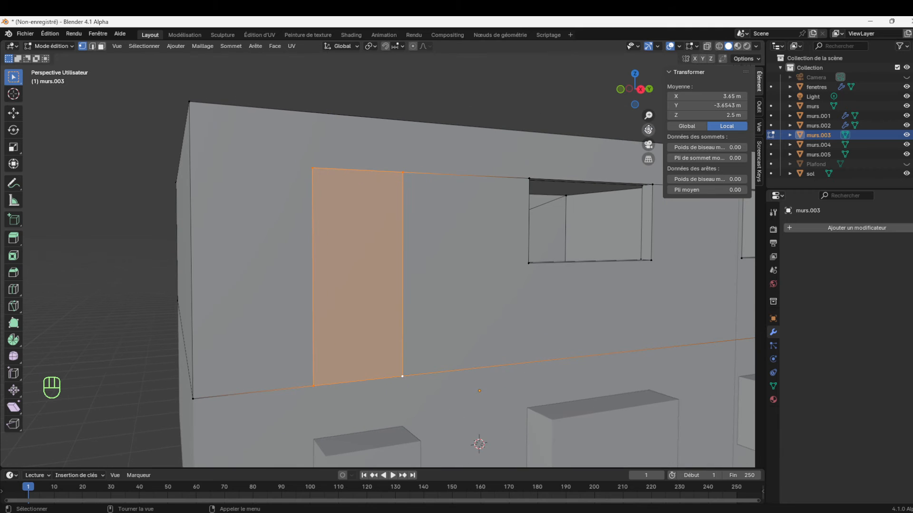
pyautogui.click(648, 104)
pyautogui.moveTo(647, 98); pyautogui.dragTo(564, 192, button='middle')
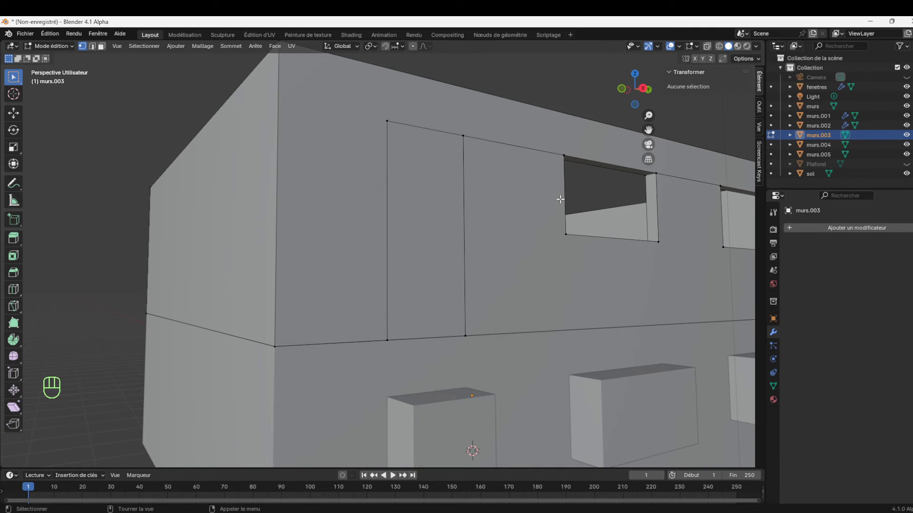
# Isolate the upper walls in local view and fill the gap in the wall's underside below the closed door opening
pyautogui.press('KP_Divide')
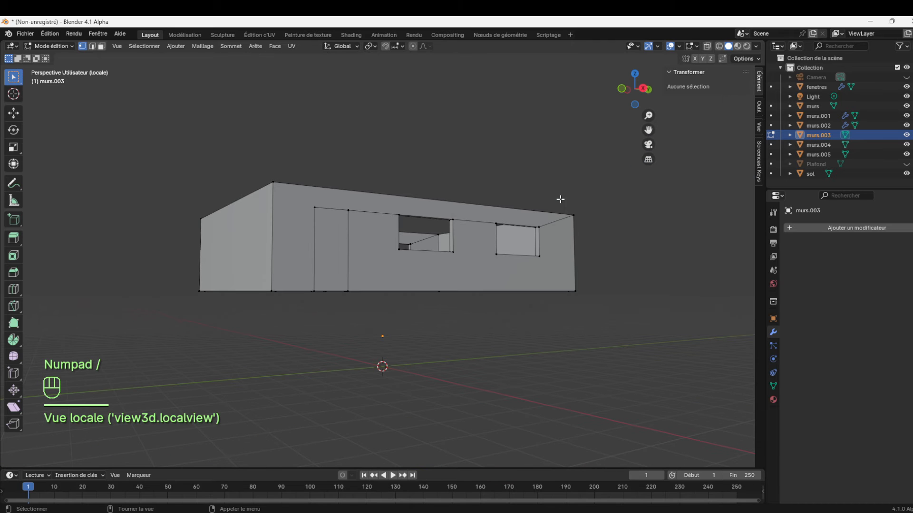
pyautogui.moveTo(648, 115)
pyautogui.mouseDown()
pyautogui.moveTo(647, 93)
pyautogui.moveTo(648, 114)
pyautogui.moveTo(647, 103)
pyautogui.mouseUp()
pyautogui.click(426, 171)
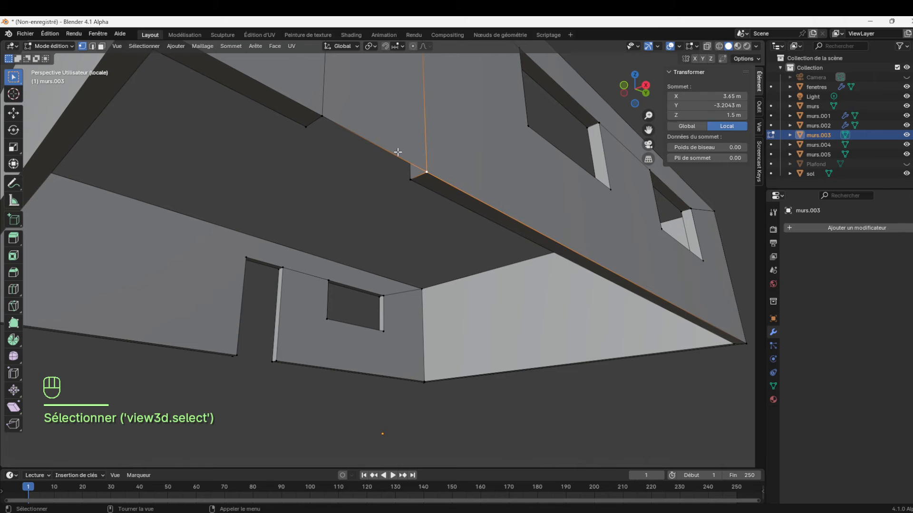
pyautogui.keyDown('shift'); pyautogui.click(321, 108); pyautogui.keyUp('shift')
pyautogui.keyDown('shift'); pyautogui.click(307, 125); pyautogui.keyUp('shift')
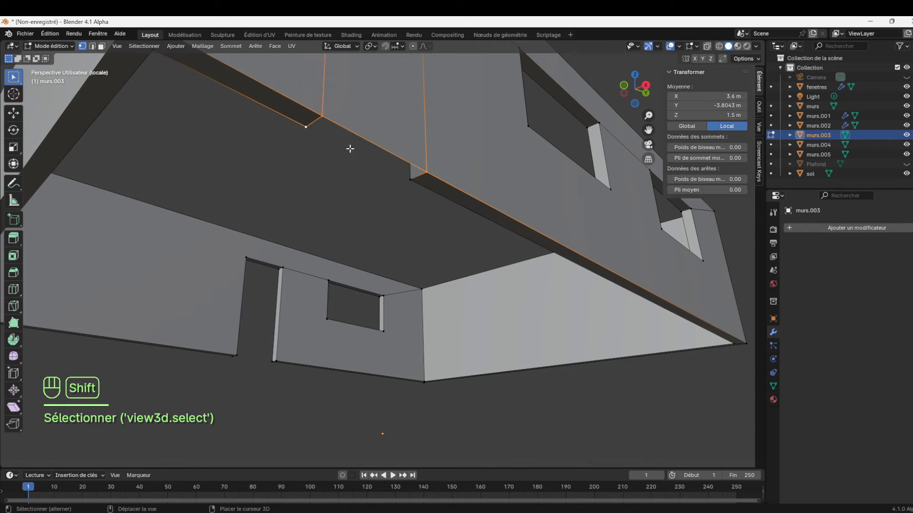
pyautogui.keyDown('shift'); pyautogui.click(411, 178); pyautogui.keyUp('shift')
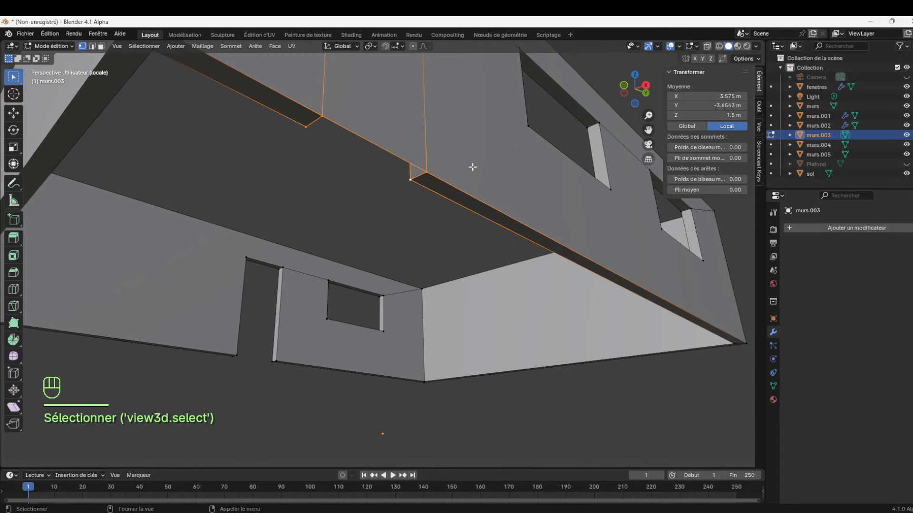
pyautogui.press('f')
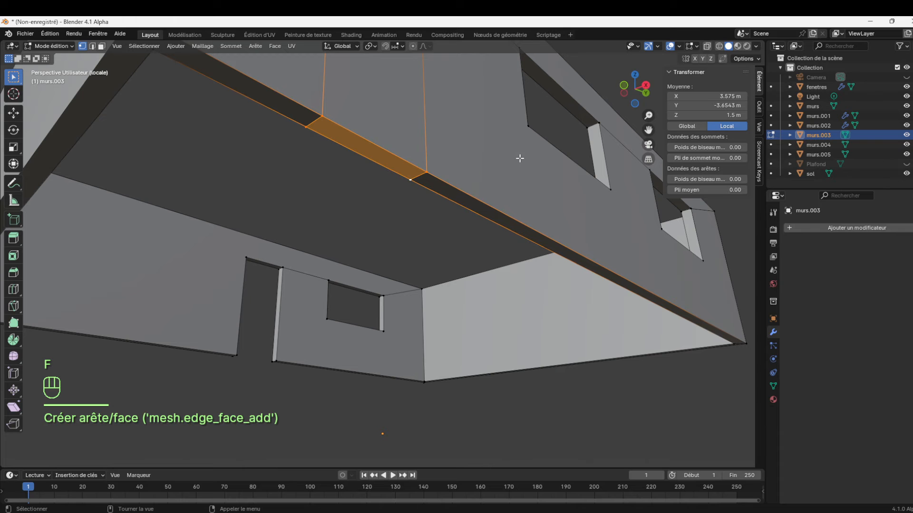
# Fill the inner side of the same door opening with a face from its four inner corner vertices
pyautogui.moveTo(645, 104); pyautogui.dragTo(532, 158)
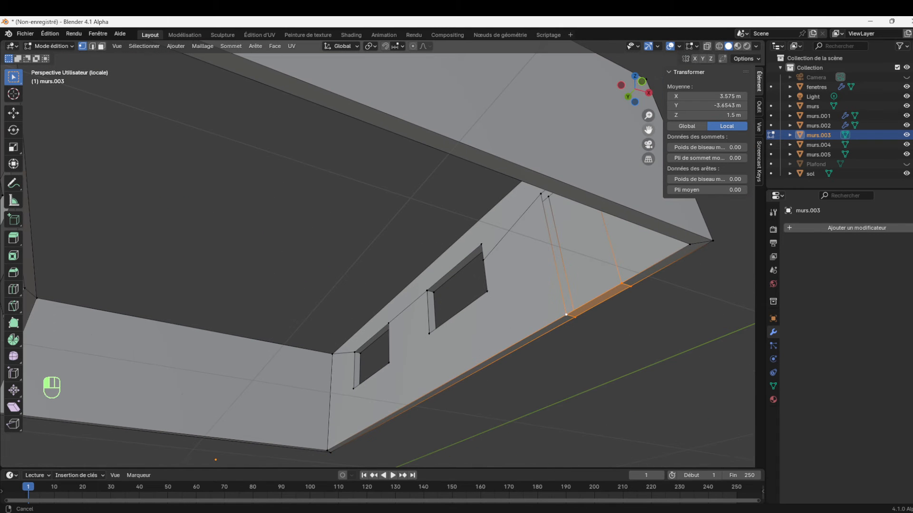
pyautogui.moveTo(646, 105); pyautogui.dragTo(648, 102)
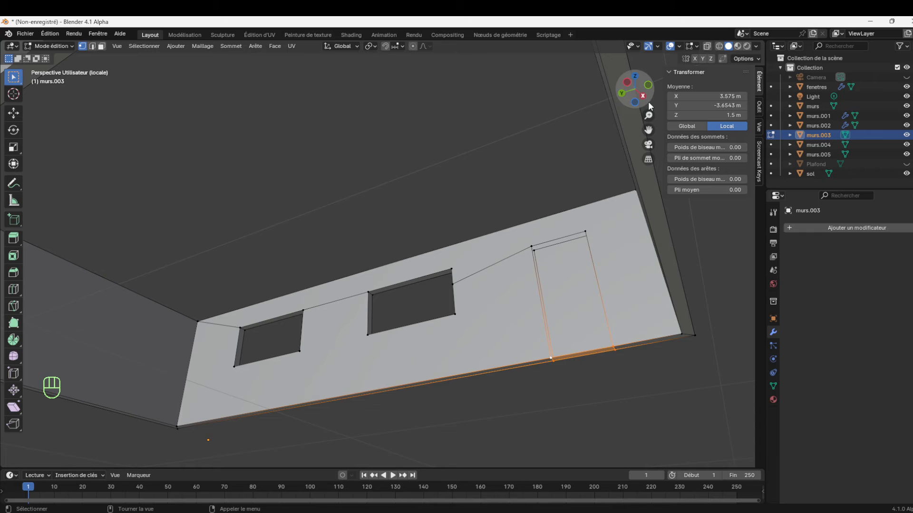
pyautogui.click(529, 243)
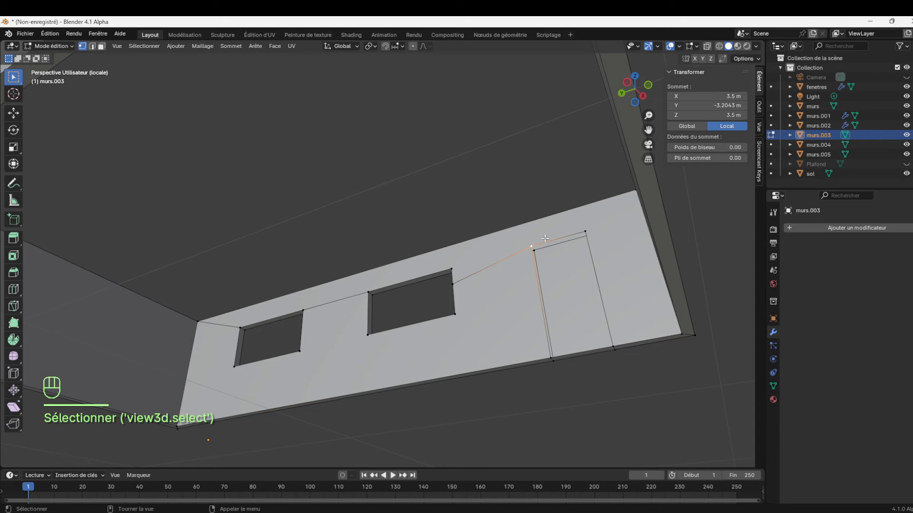
pyautogui.keyDown('shift'); pyautogui.click(584, 234); pyautogui.keyUp('shift')
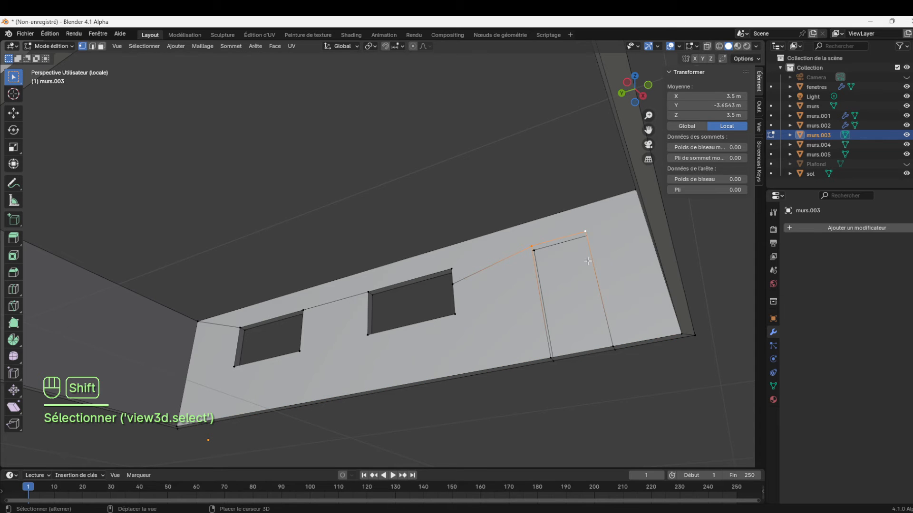
pyautogui.click(611, 349)
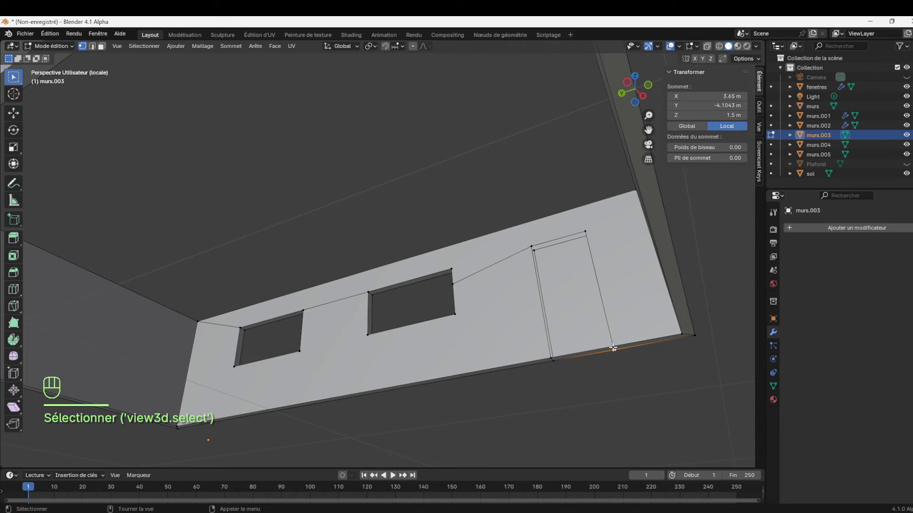
pyautogui.keyDown('shift'); pyautogui.click(592, 229); pyautogui.keyUp('shift')
pyautogui.keyDown('shift'); pyautogui.click(531, 236); pyautogui.keyUp('shift')
pyautogui.keyDown('shift'); pyautogui.click(542, 355); pyautogui.keyUp('shift')
pyautogui.press('f')
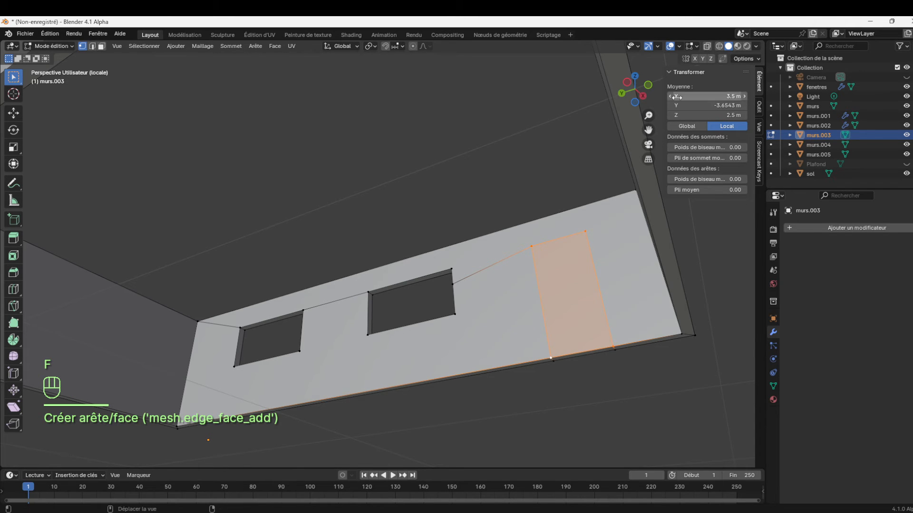
# Delete the top and two side reveal faces of the door opening in the opposite long wall, and switch to vertex selection
pyautogui.moveTo(650, 90); pyautogui.dragTo(582, 152)
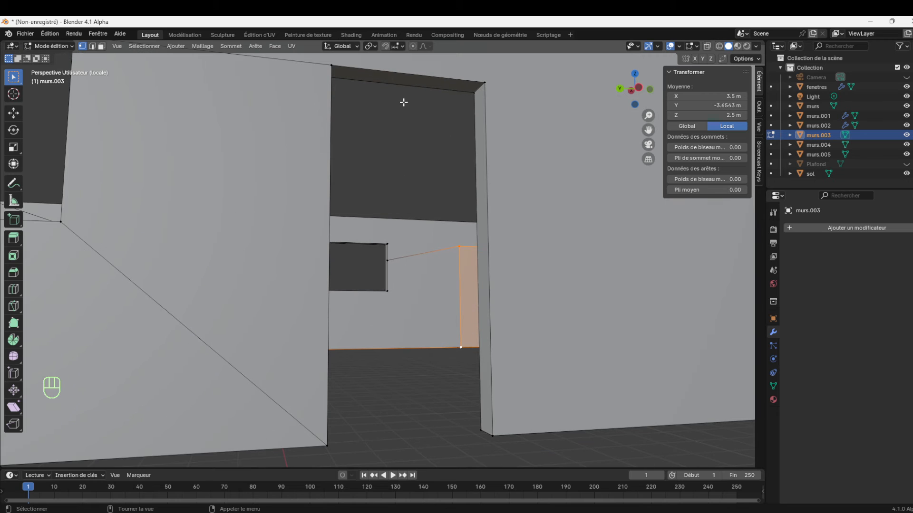
pyautogui.click(101, 47)
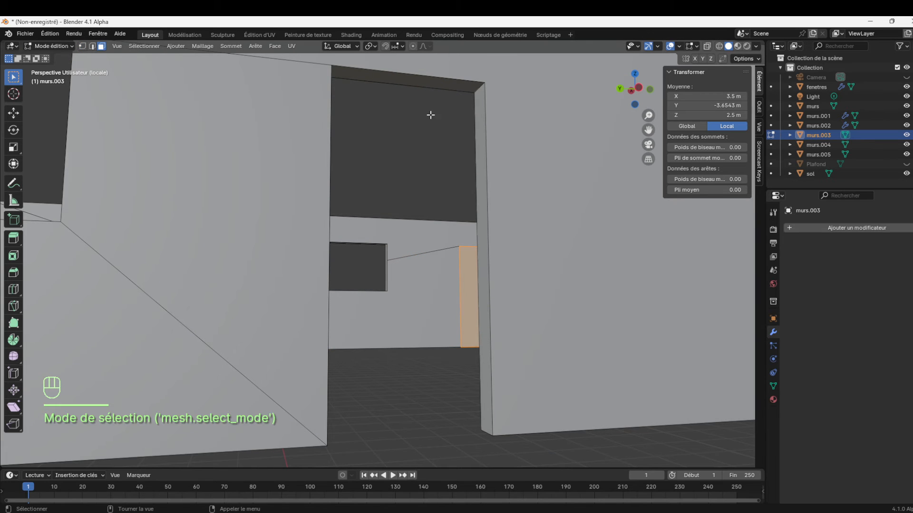
pyautogui.click(480, 103)
pyautogui.keyDown('shift'); pyautogui.click(461, 83); pyautogui.keyUp('shift')
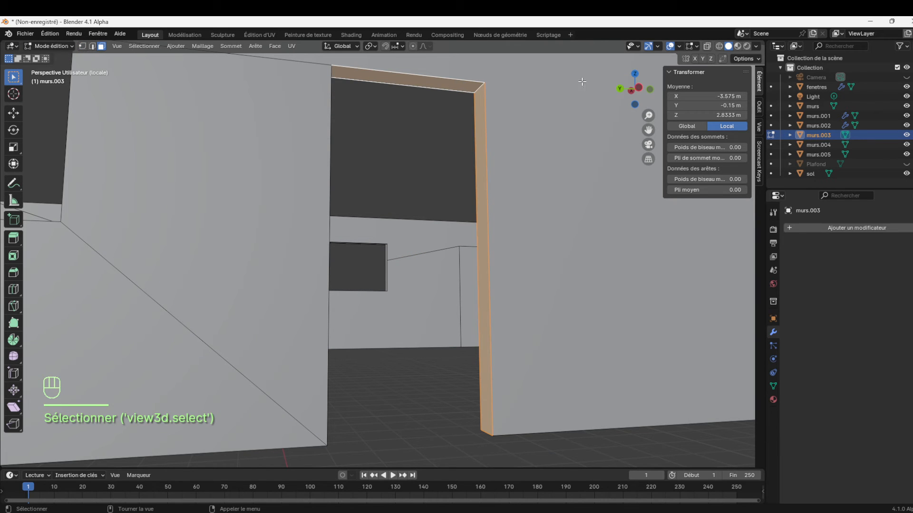
pyautogui.moveTo(638, 88); pyautogui.dragTo(631, 95)
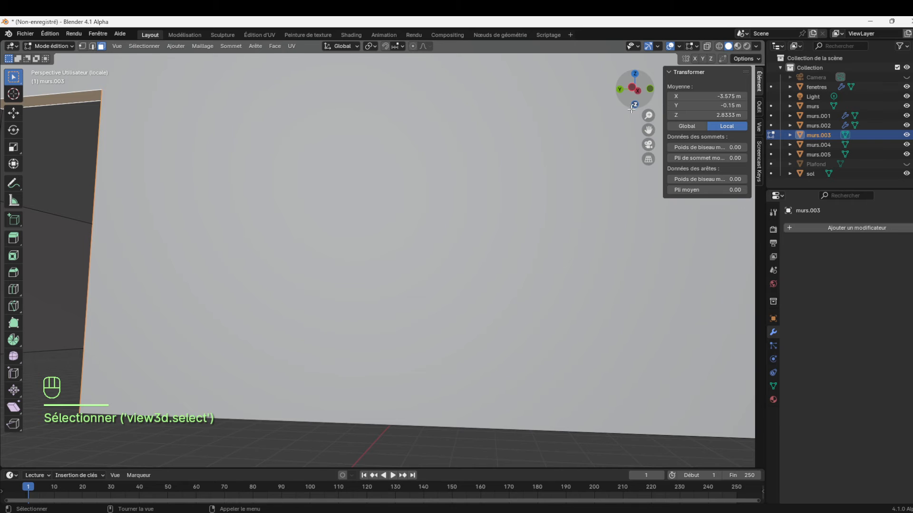
pyautogui.moveTo(648, 129); pyautogui.dragTo(306, 130)
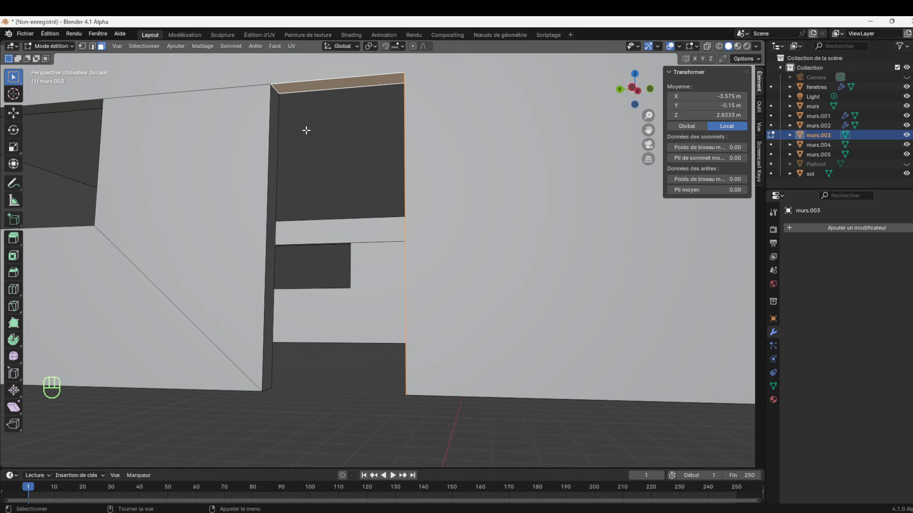
pyautogui.keyDown('shift'); pyautogui.click(274, 112); pyautogui.keyUp('shift')
pyautogui.press('Delete')
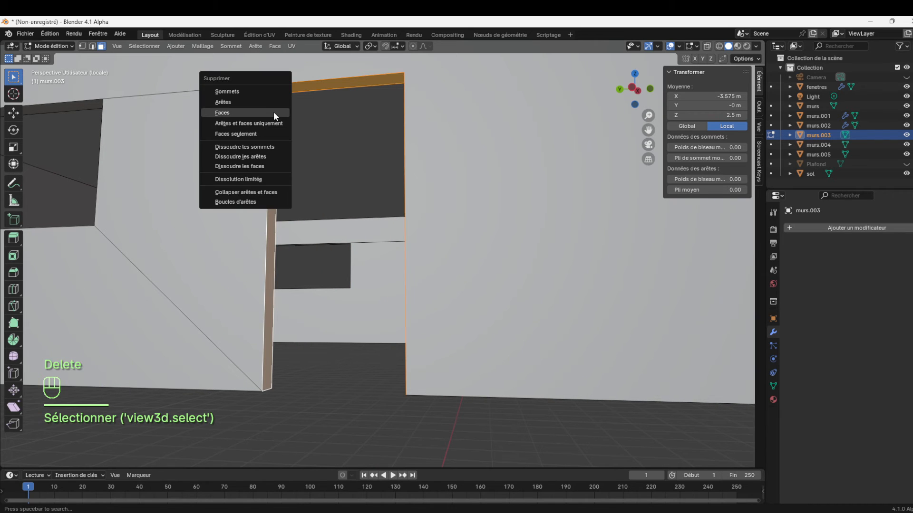
pyautogui.click(269, 113)
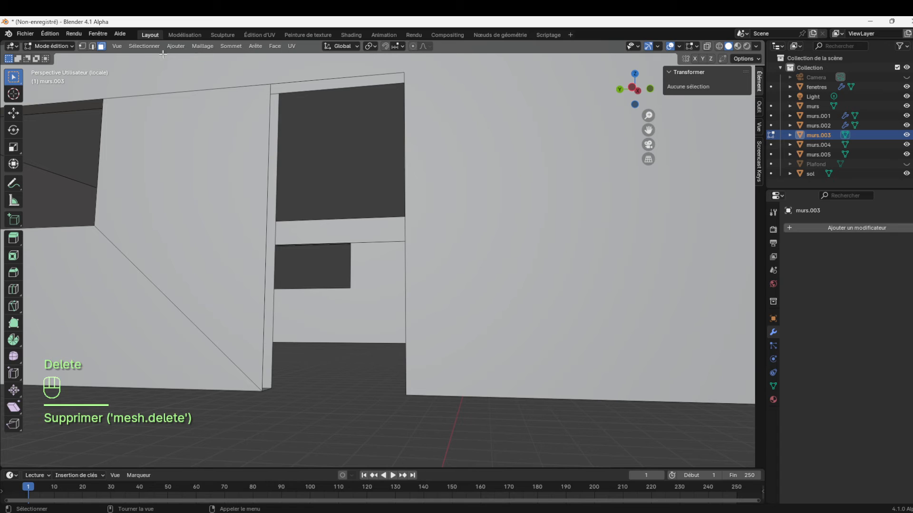
pyautogui.click(83, 46)
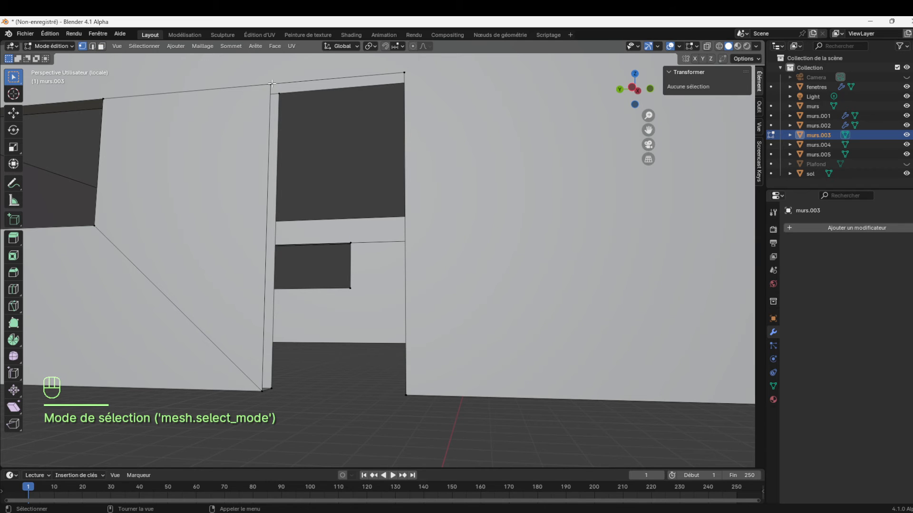
# Try to fill the door opening's side reveal with a face from its four corner vertices, and undo it
pyautogui.click(272, 84)
pyautogui.keyDown('shift'); pyautogui.click(283, 94); pyautogui.keyUp('shift')
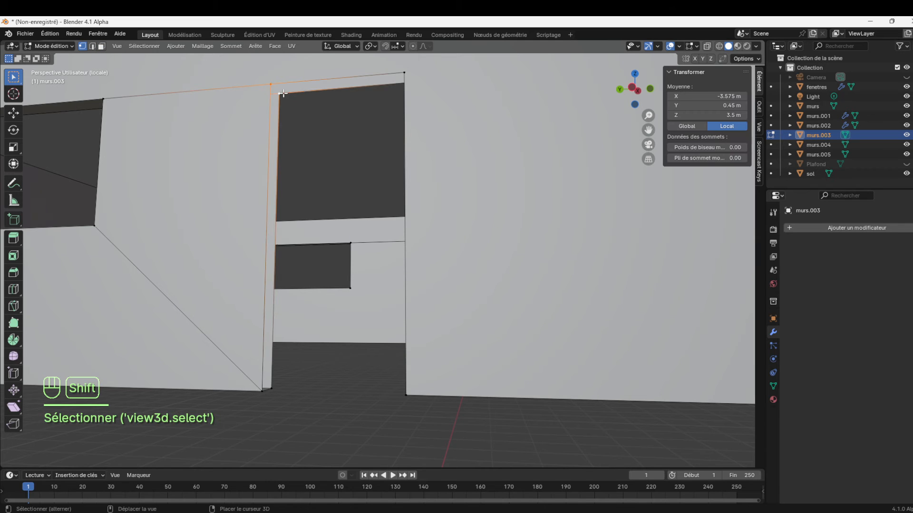
pyautogui.keyDown('shift'); pyautogui.click(273, 388); pyautogui.keyUp('shift')
pyautogui.keyDown('shift'); pyautogui.click(261, 392); pyautogui.keyUp('shift')
pyautogui.press('f')
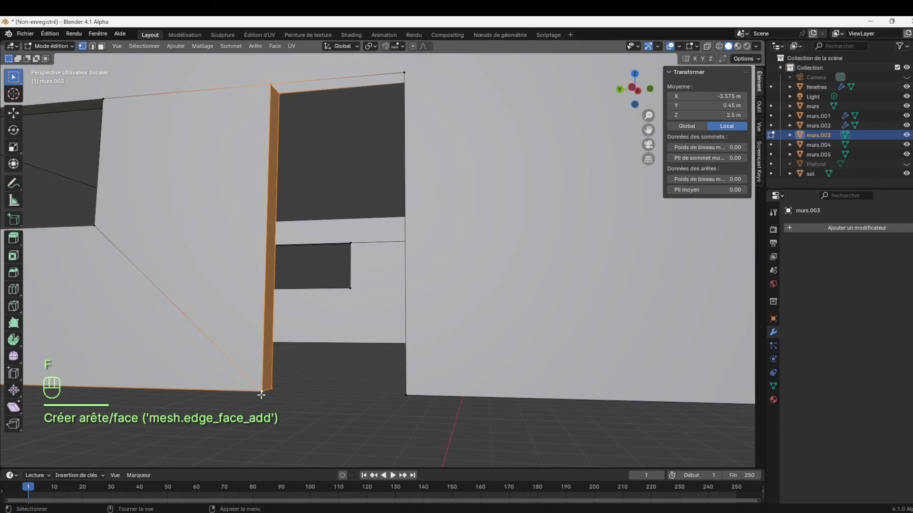
pyautogui.hotkey('ctrl', 'z')
# Fill the gap in the wall's underside below the door opening with a face from its four lower corner vertices
pyautogui.keyDown('shift'); pyautogui.click(263, 392); pyautogui.keyUp('shift')
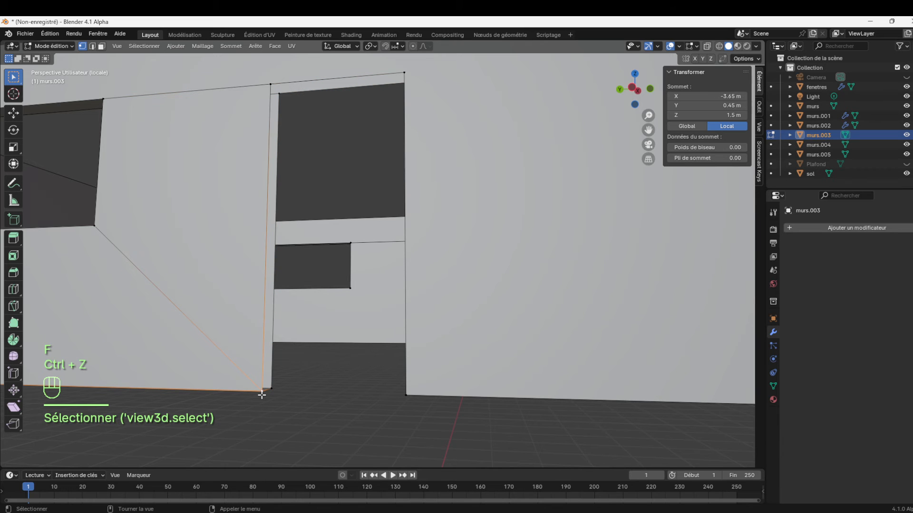
pyautogui.keyDown('shift'); pyautogui.click(273, 390); pyautogui.keyUp('shift')
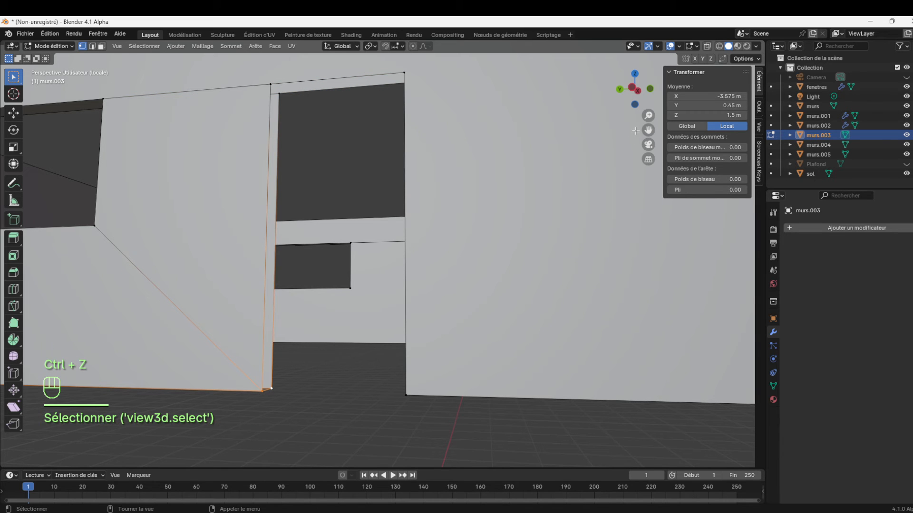
pyautogui.moveTo(644, 99); pyautogui.dragTo(666, 105)
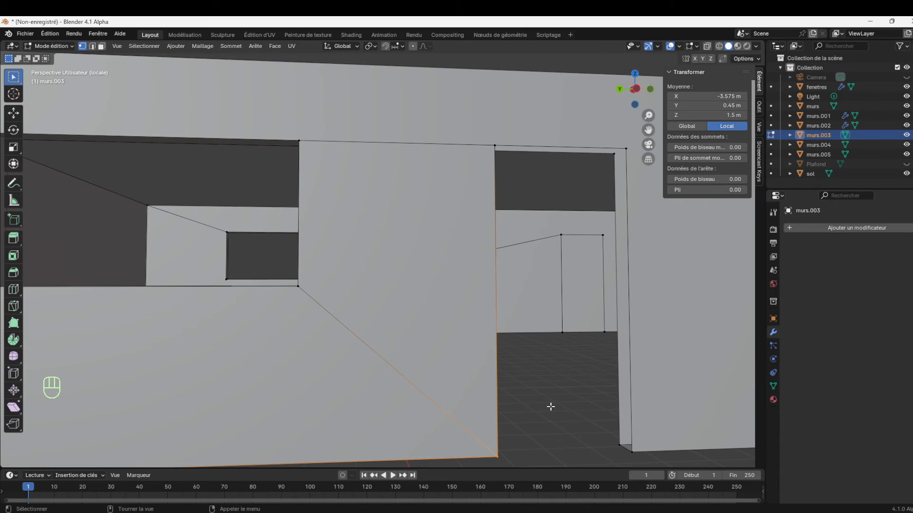
pyautogui.keyDown('shift'); pyautogui.click(608, 440); pyautogui.keyUp('shift')
pyautogui.keyDown('shift'); pyautogui.click(627, 452); pyautogui.keyUp('shift')
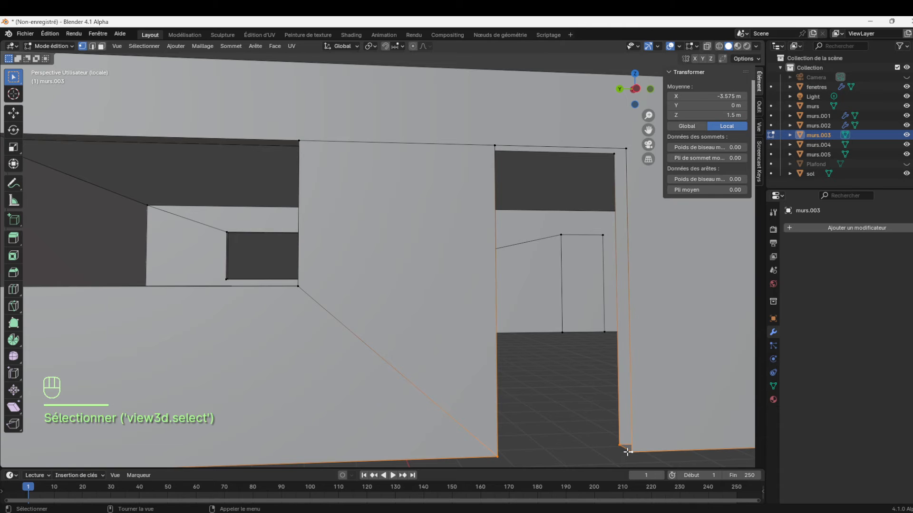
pyautogui.press('f')
# Fill the inner side of the door opening with a face from its four inner corner vertices
pyautogui.click(616, 440)
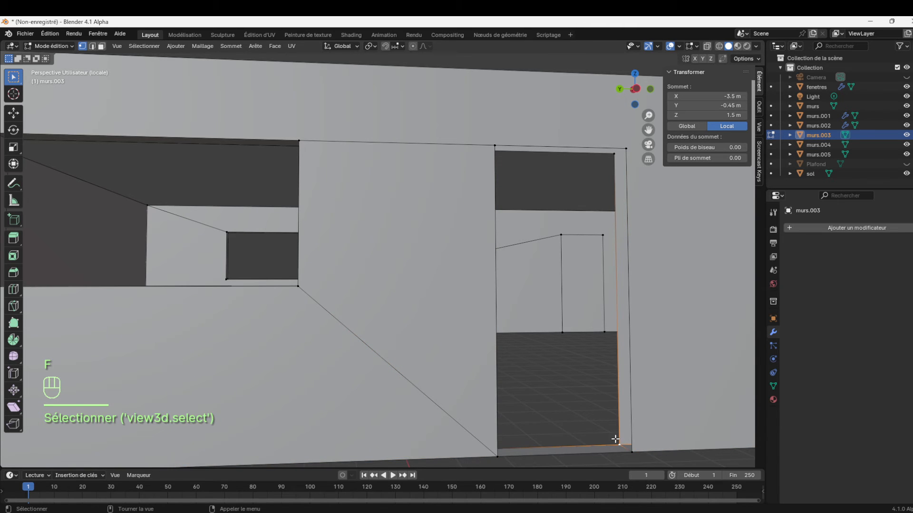
pyautogui.moveTo(648, 130); pyautogui.dragTo(549, 110)
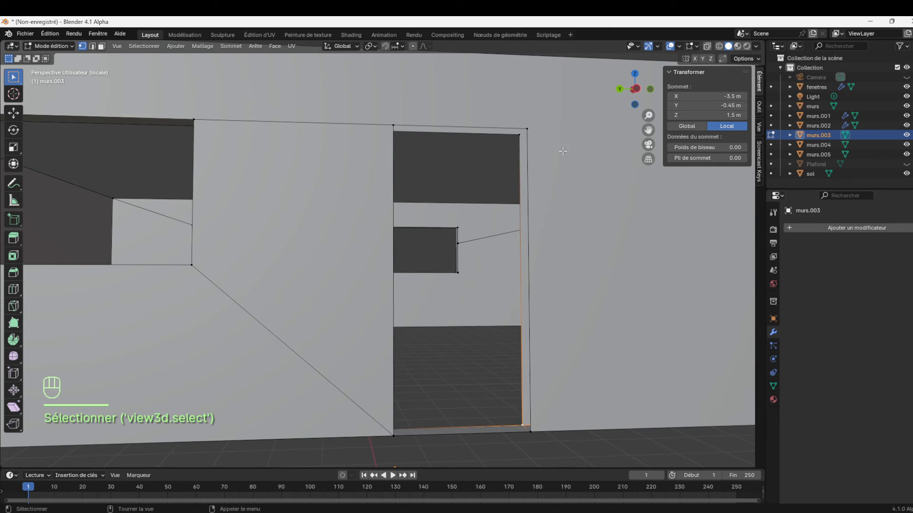
pyautogui.keyDown('shift'); pyautogui.click(519, 145); pyautogui.keyUp('shift')
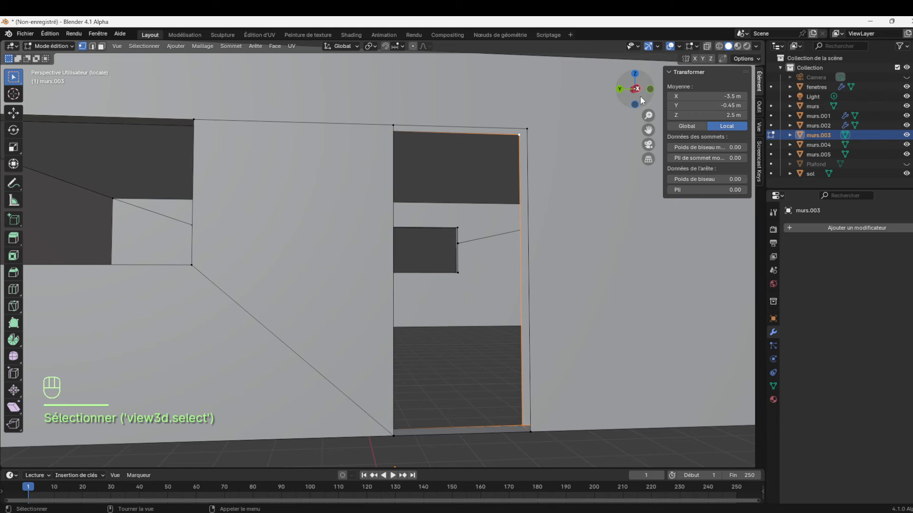
pyautogui.moveTo(635, 89); pyautogui.dragTo(618, 91)
pyautogui.keyDown('shift'); pyautogui.click(284, 360); pyautogui.keyUp('shift')
pyautogui.keyDown('shift'); pyautogui.click(287, 84); pyautogui.keyUp('shift')
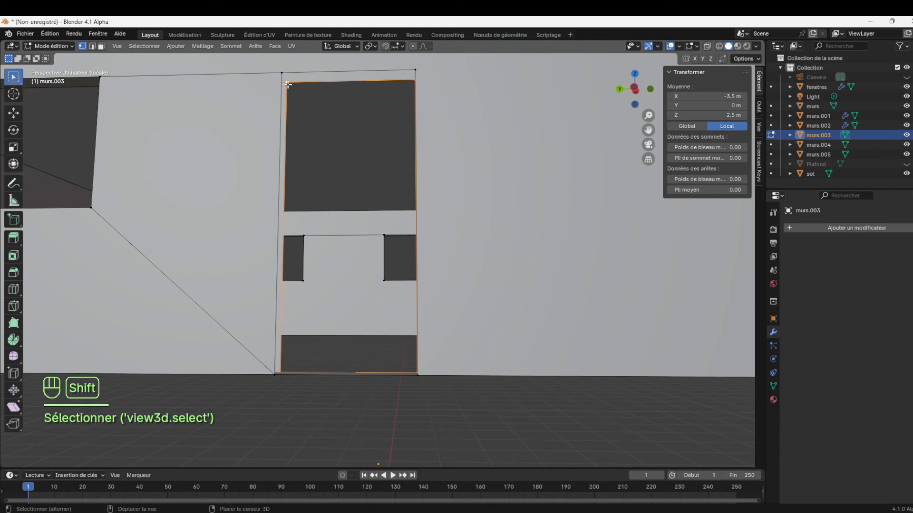
pyautogui.press('f')
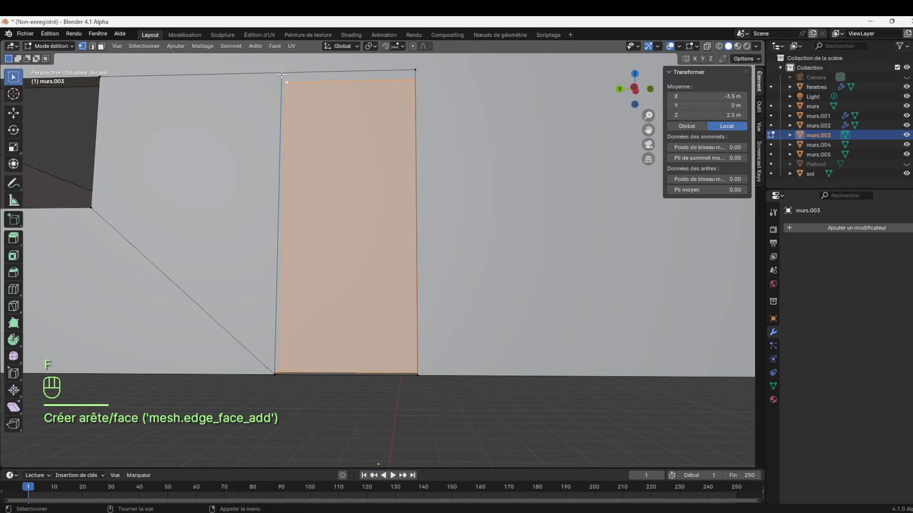
# Fill the outer side of the door opening with a face from its four outer corner vertices
pyautogui.click(281, 74)
pyautogui.keyDown('shift'); pyautogui.click(428, 65); pyautogui.keyUp('shift')
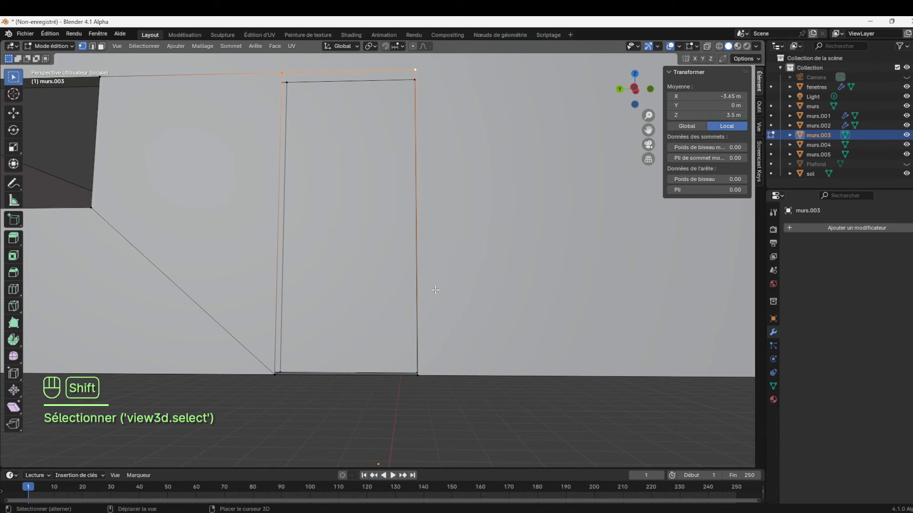
pyautogui.keyDown('shift'); pyautogui.click(426, 371); pyautogui.keyUp('shift')
pyautogui.keyDown('shift'); pyautogui.click(266, 373); pyautogui.keyUp('shift')
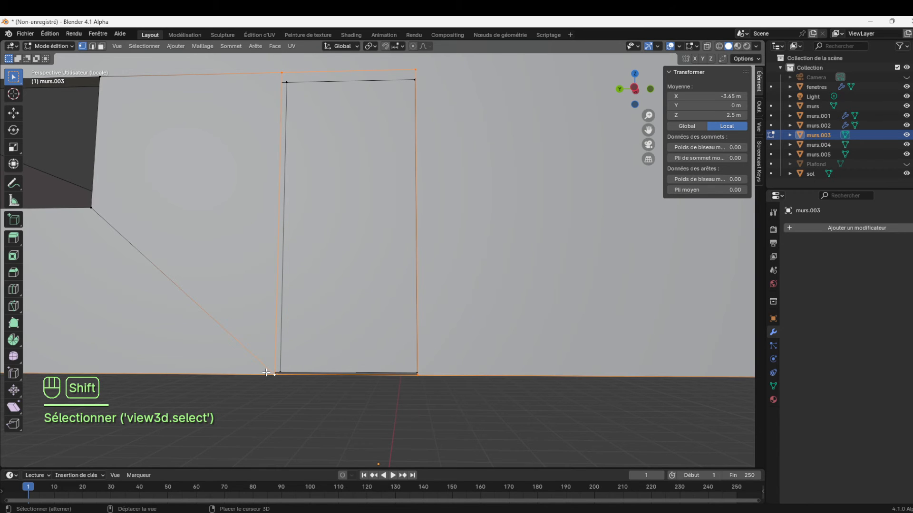
pyautogui.press('f')
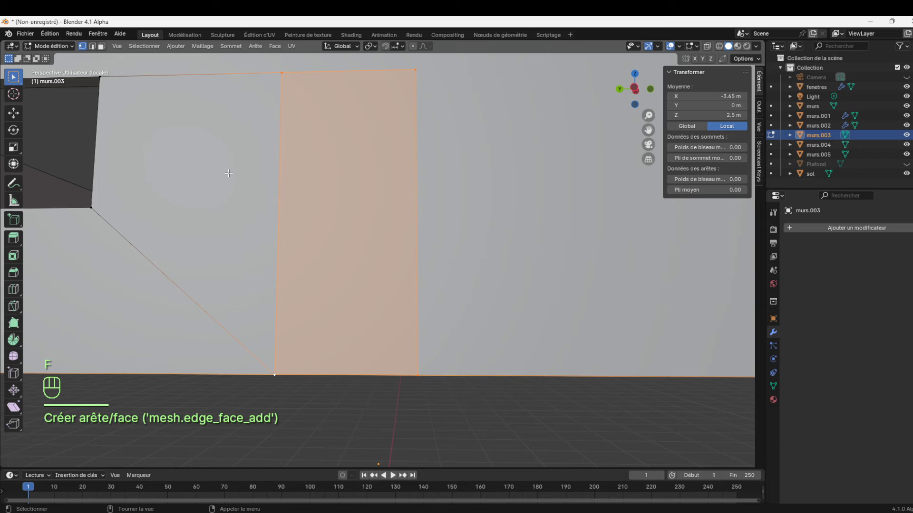
# Dissolve the two upper corner vertices of the closed door opening on the outer face of the wall
pyautogui.click(297, 86)
pyautogui.moveTo(648, 115); pyautogui.dragTo(648, 171)
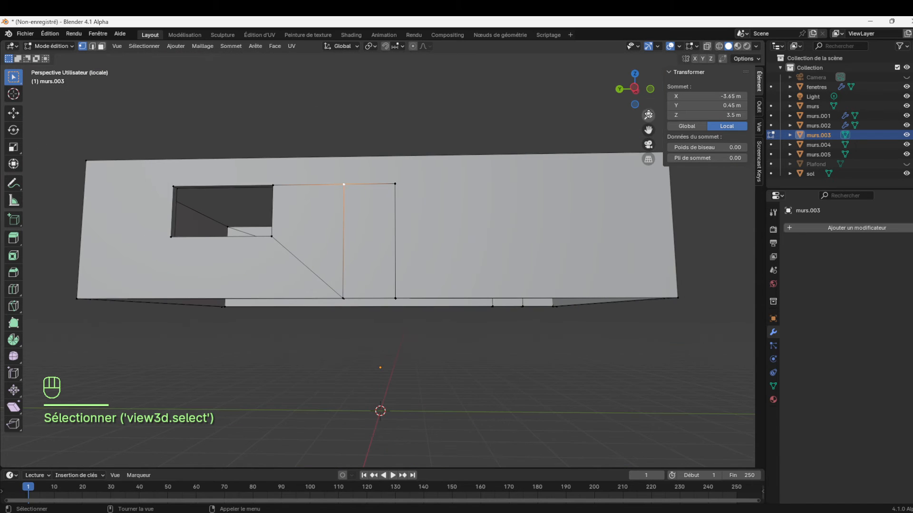
pyautogui.moveTo(635, 90); pyautogui.dragTo(636, 78)
pyautogui.keyDown('shift'); pyautogui.click(436, 231); pyautogui.keyUp('shift')
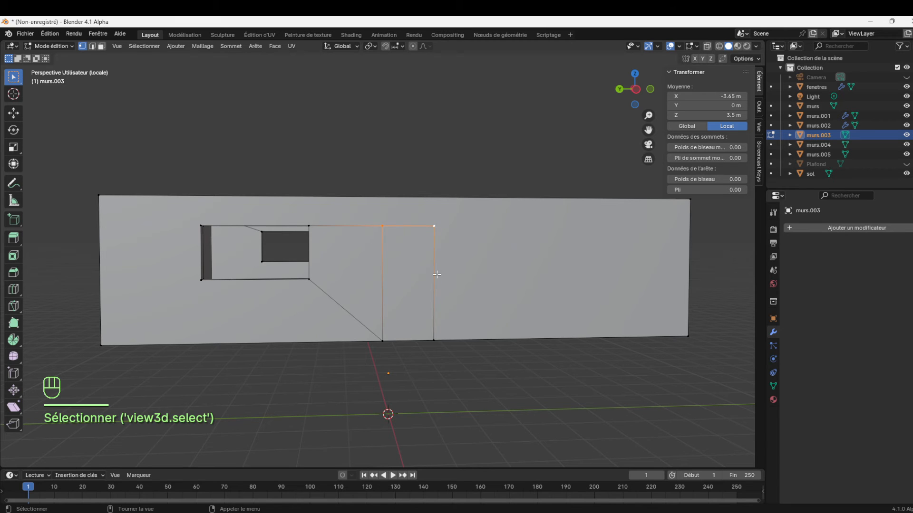
pyautogui.press('Delete')
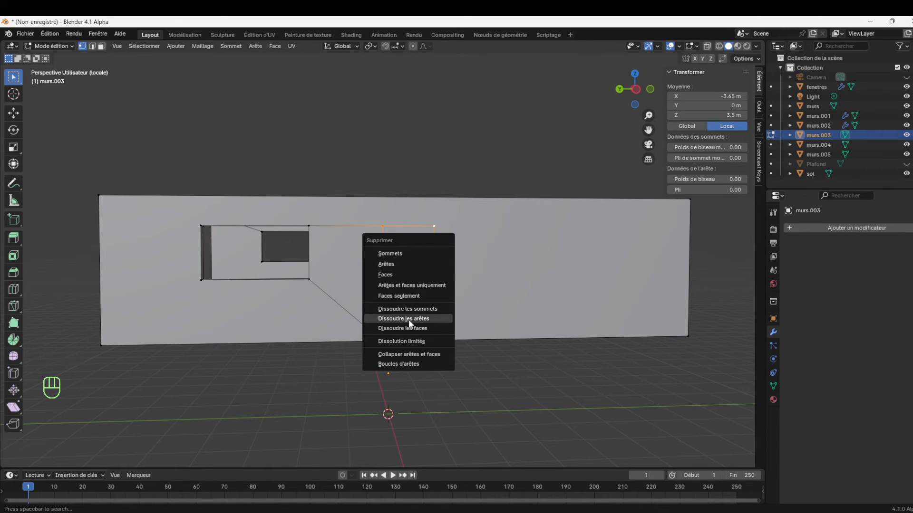
pyautogui.click(429, 308)
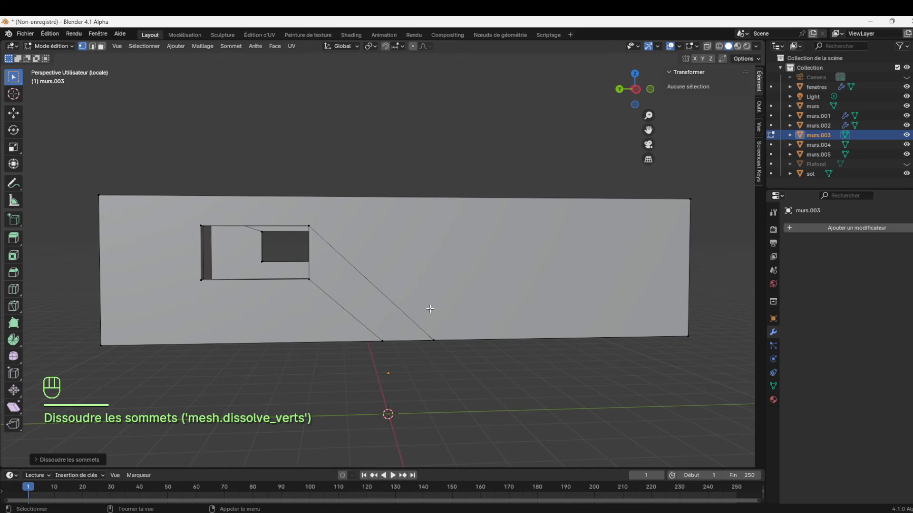
# Try to dissolve the four lower corner vertices of the closed door opening on the wall's underside, and undo it
pyautogui.click(435, 335)
pyautogui.keyDown('shift'); pyautogui.click(381, 342); pyautogui.keyUp('shift')
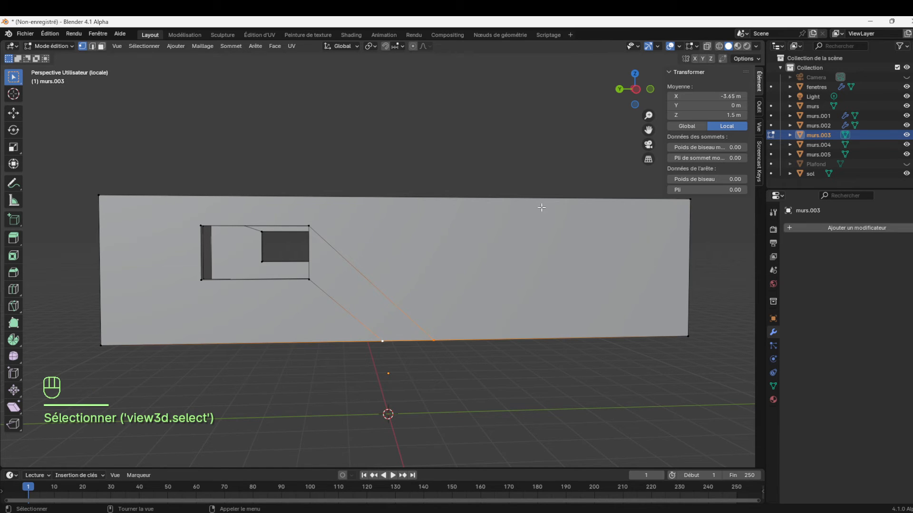
pyautogui.moveTo(638, 105); pyautogui.dragTo(632, 53)
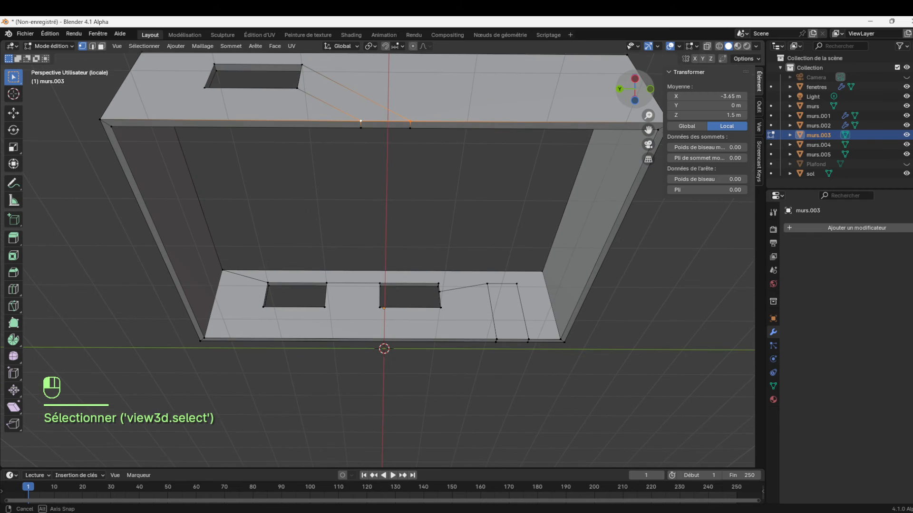
pyautogui.keyDown('shift'); pyautogui.click(411, 133); pyautogui.keyUp('shift')
pyautogui.keyDown('shift'); pyautogui.click(359, 131); pyautogui.keyUp('shift')
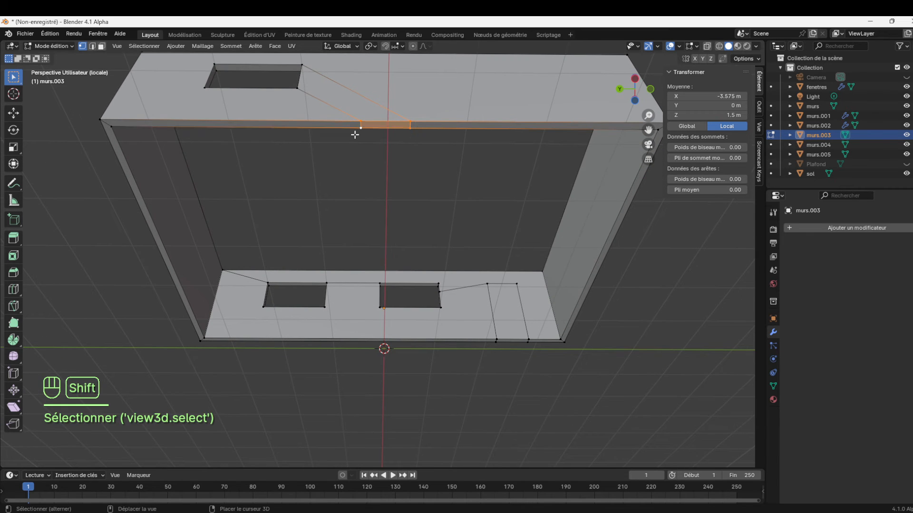
pyautogui.press('Delete')
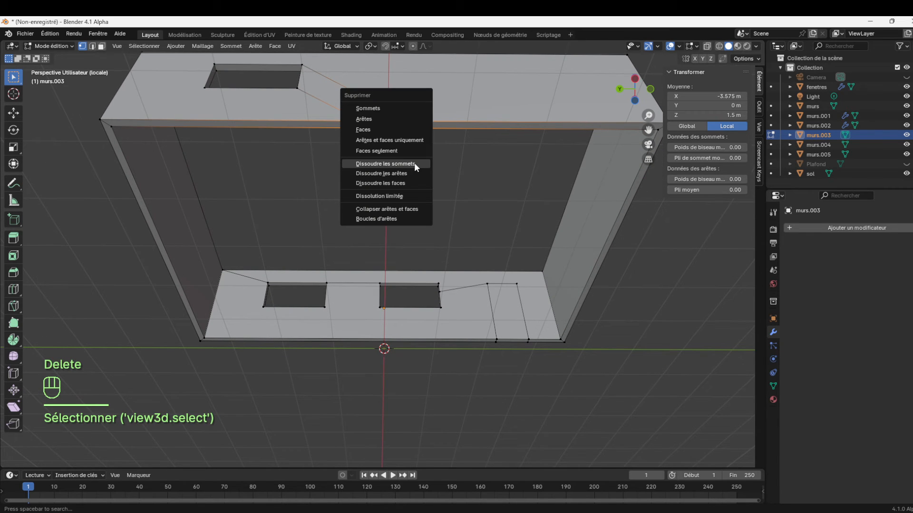
pyautogui.click(415, 163)
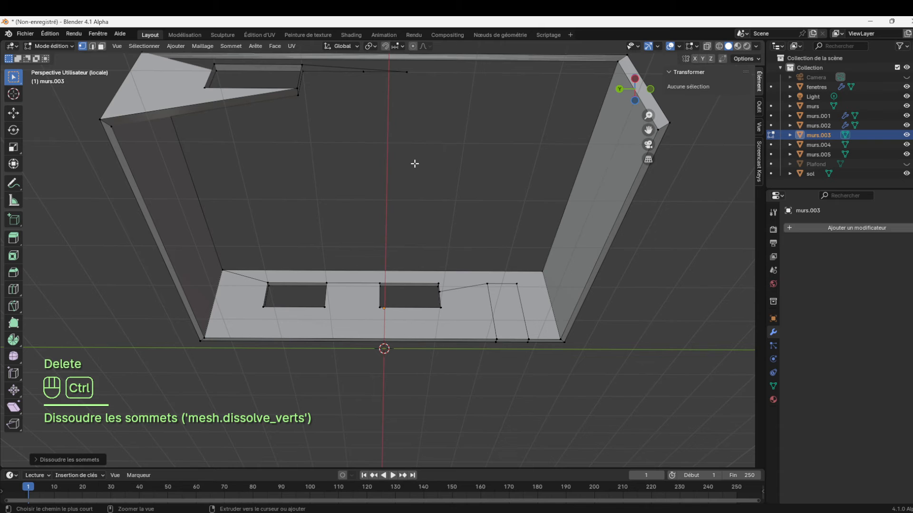
pyautogui.hotkey('ctrl', 'z')
# Dissolve the leftover door edges: the two outer diagonals, the two across the wall's underside, and the door outline and window-side edge inside
pyautogui.click(411, 123)
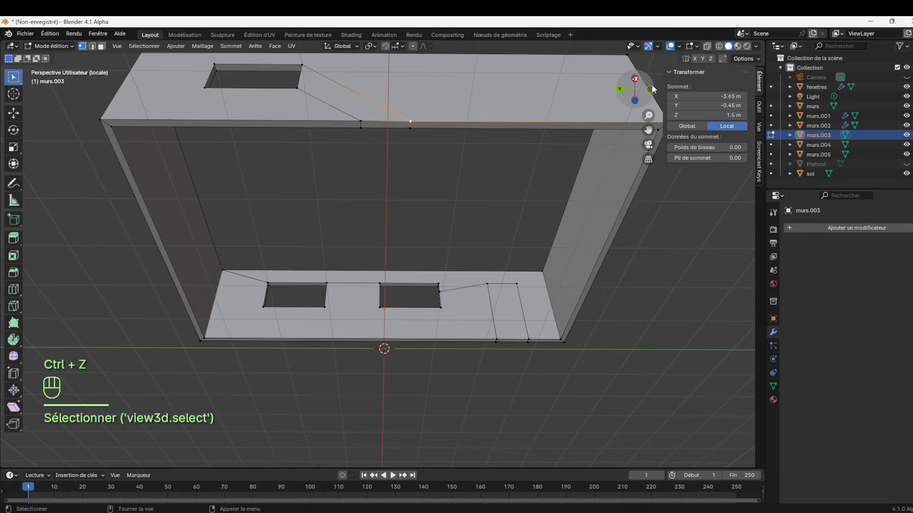
pyautogui.moveTo(644, 101); pyautogui.dragTo(642, 162)
pyautogui.click(93, 47)
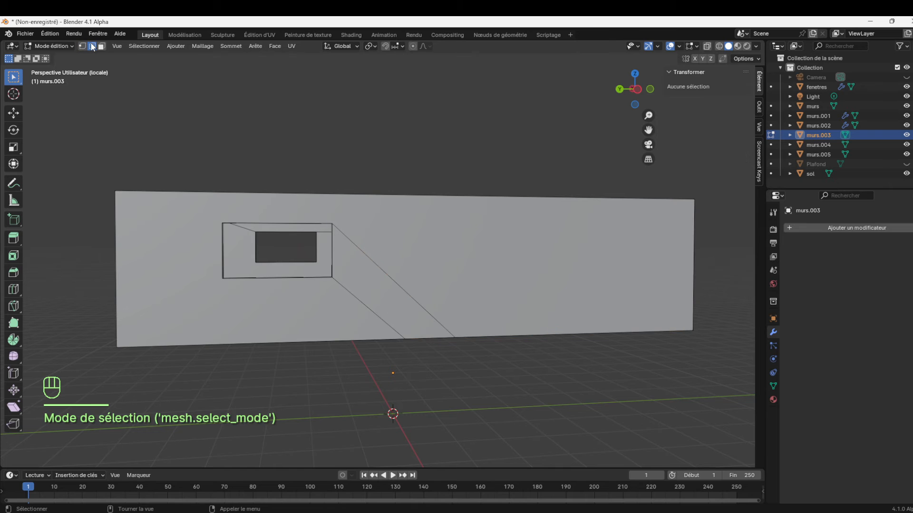
pyautogui.click(414, 299)
pyautogui.keyDown('shift'); pyautogui.click(377, 314); pyautogui.keyUp('shift')
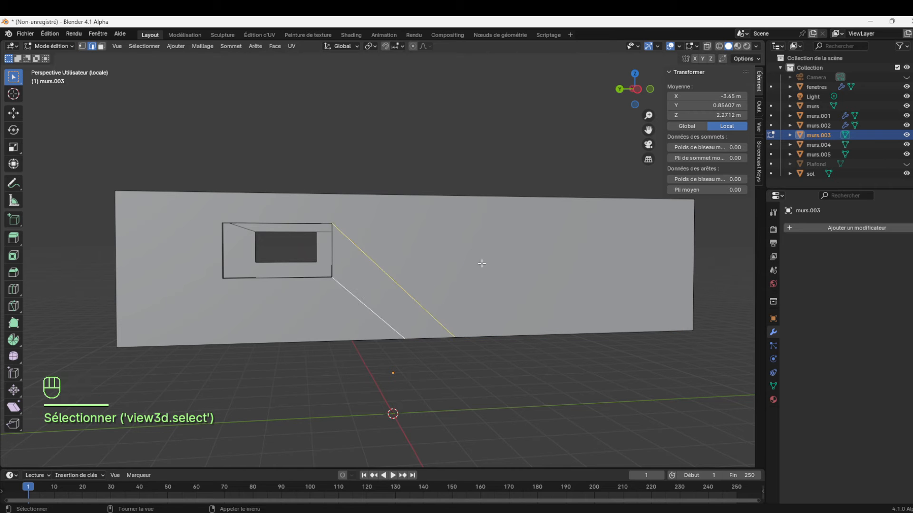
pyautogui.moveTo(645, 106); pyautogui.dragTo(487, 129)
pyautogui.keyDown('shift'); pyautogui.click(455, 109); pyautogui.keyUp('shift')
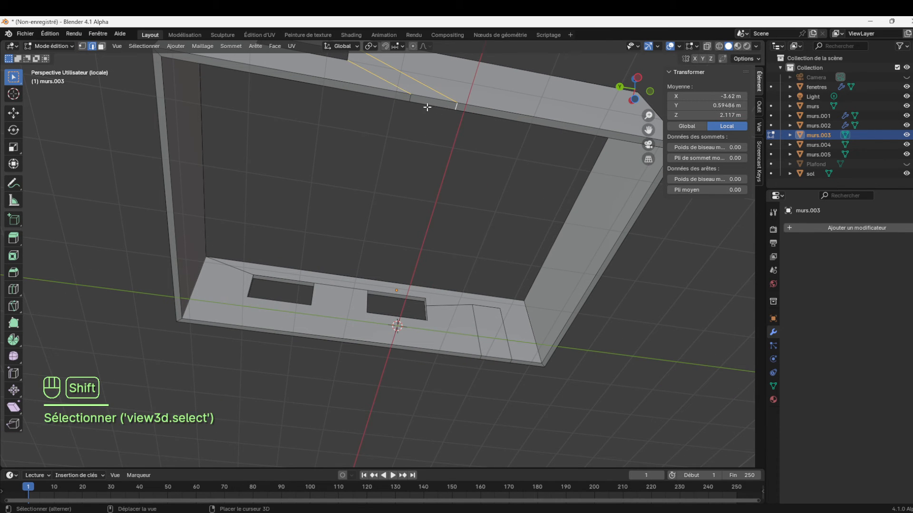
pyautogui.keyDown('shift'); pyautogui.click(409, 99); pyautogui.keyUp('shift')
pyautogui.moveTo(640, 96); pyautogui.dragTo(541, 129)
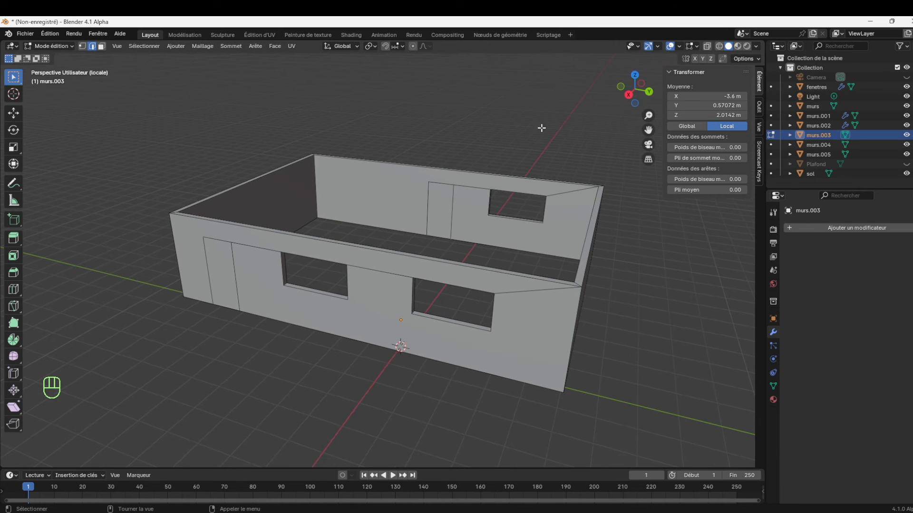
pyautogui.keyDown('shift'); pyautogui.click(454, 210); pyautogui.keyUp('shift')
pyautogui.keyDown('shift'); pyautogui.click(426, 212); pyautogui.keyUp('shift')
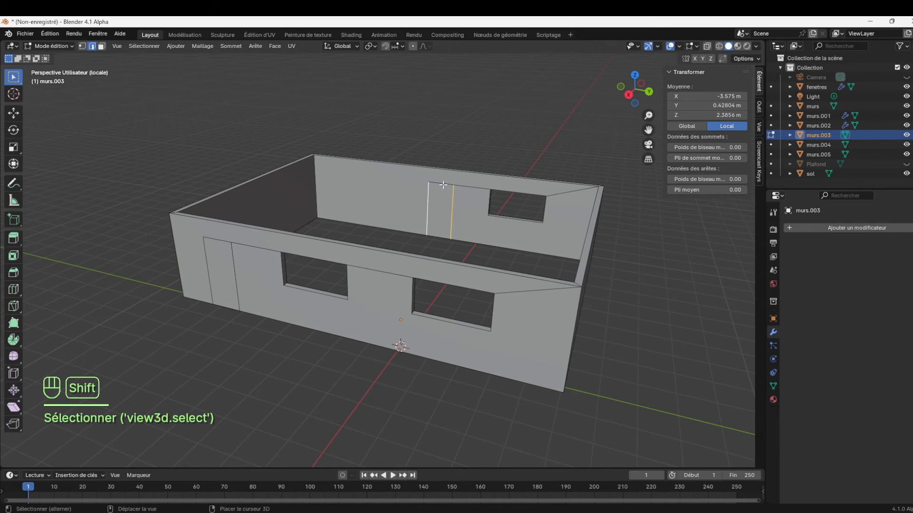
pyautogui.keyDown('shift'); pyautogui.click(468, 188); pyautogui.keyUp('shift')
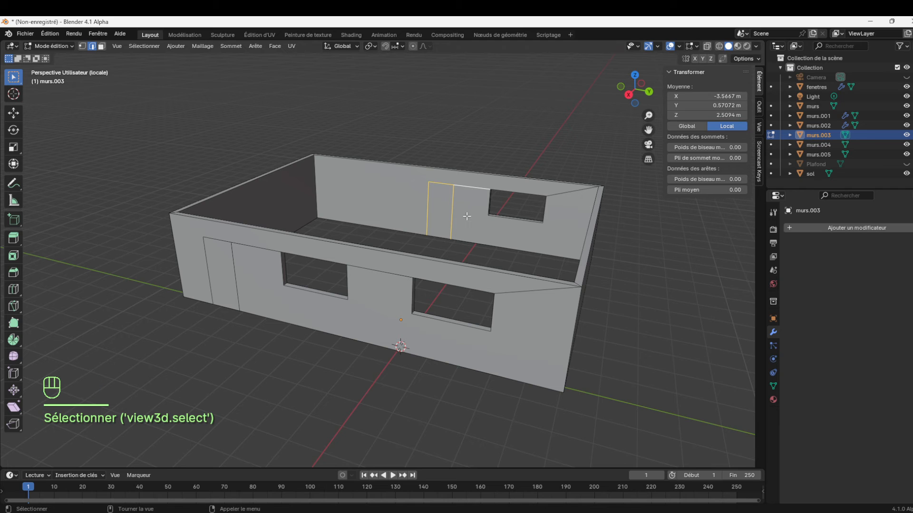
pyautogui.press('Delete')
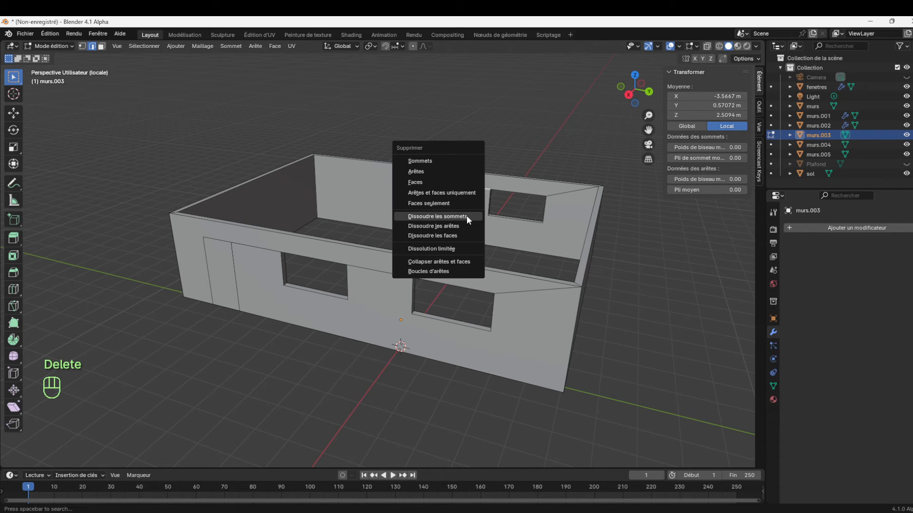
pyautogui.click(459, 227)
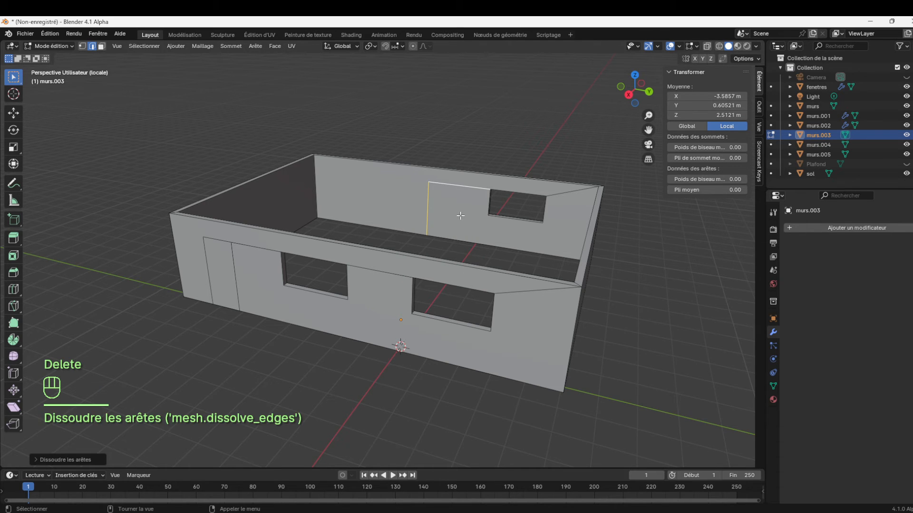
# Examine the leftover edges around the closed door opening and the neighbouring window from inside and outside the wall
pyautogui.click(460, 215)
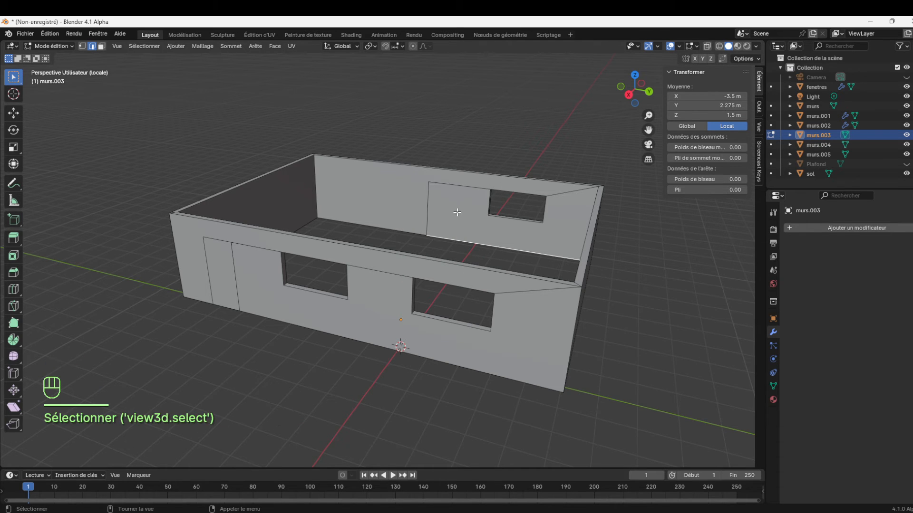
pyautogui.click(457, 212)
pyautogui.scroll(5, 495, 215)
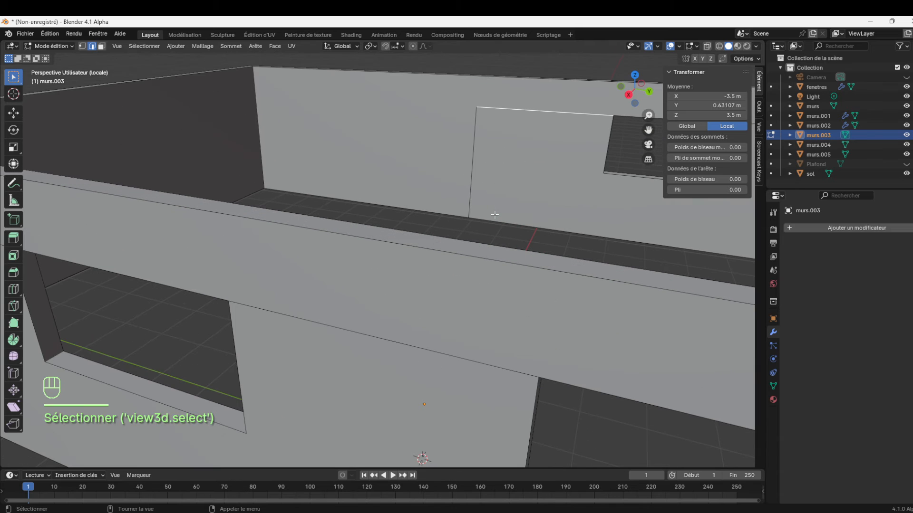
pyautogui.moveTo(648, 99); pyautogui.dragTo(612, 99)
pyautogui.moveTo(653, 135); pyautogui.dragTo(469, 143)
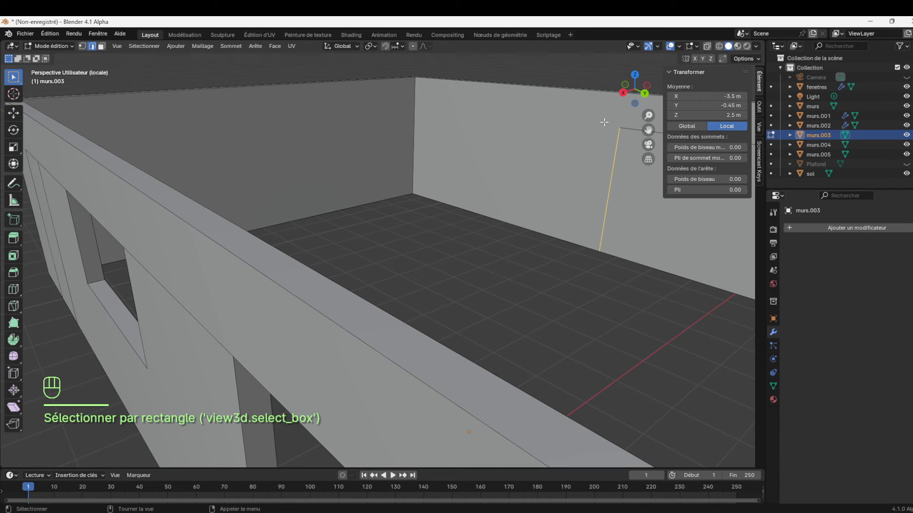
pyautogui.moveTo(651, 129); pyautogui.dragTo(328, 167)
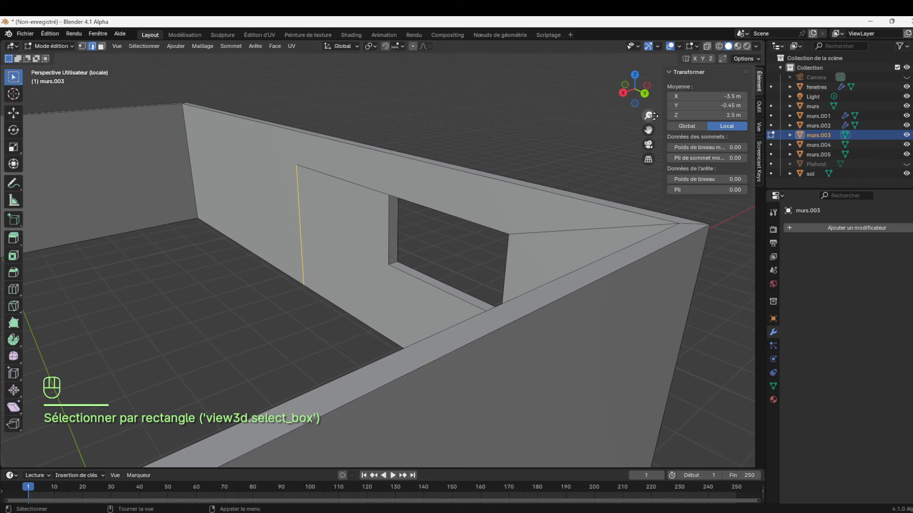
pyautogui.moveTo(646, 101); pyautogui.dragTo(468, 81)
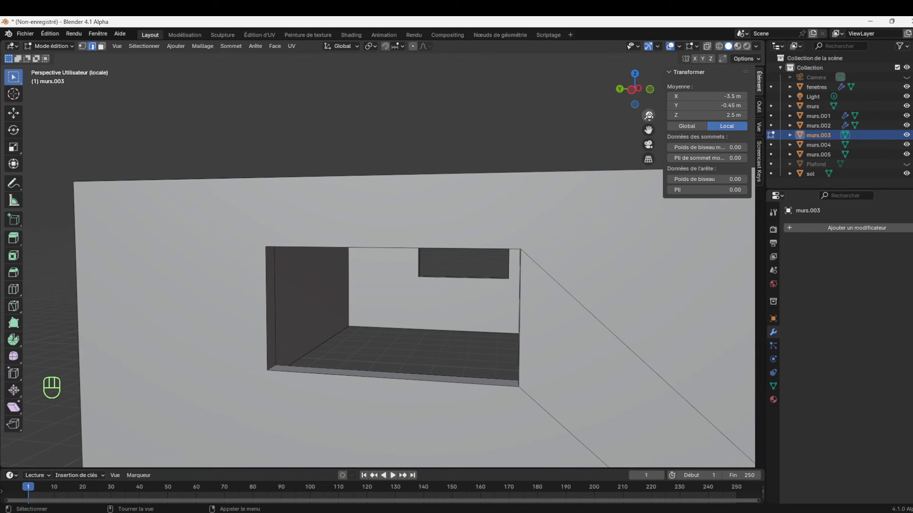
pyautogui.moveTo(649, 116); pyautogui.dragTo(649, 154)
pyautogui.moveTo(650, 103); pyautogui.dragTo(664, 103)
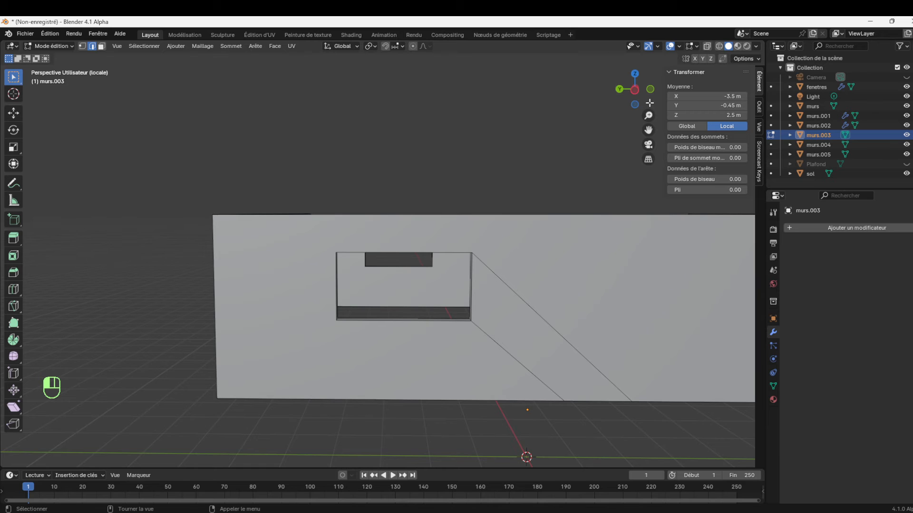
# In the right orthographic view, knife-cut a vertical edge from the window's upper corner nearest the wall end to the wall's top edge
pyautogui.press('KP_1')
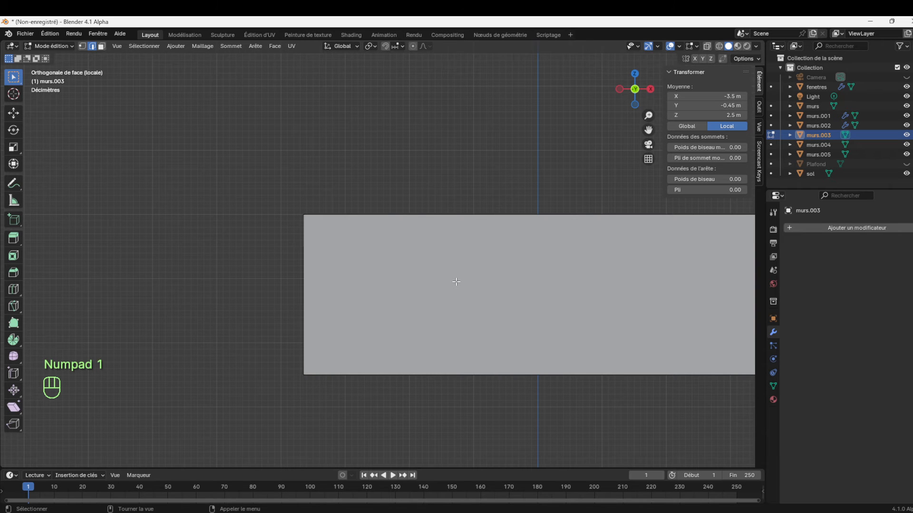
pyautogui.press('KP_3')
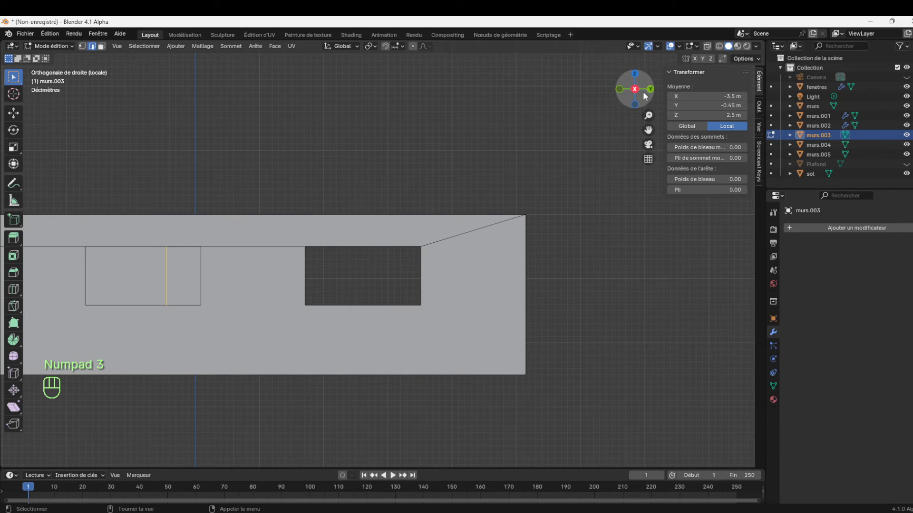
pyautogui.moveTo(648, 115); pyautogui.dragTo(613, 139)
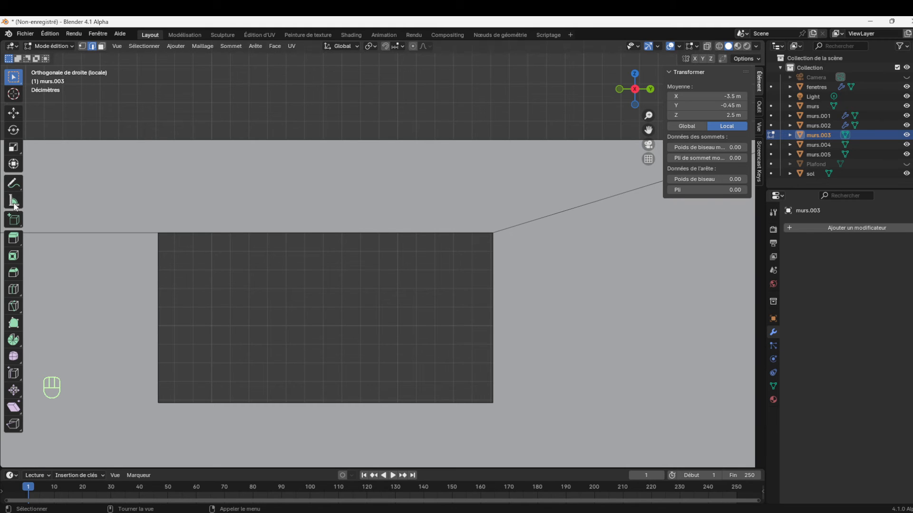
pyautogui.click(13, 306)
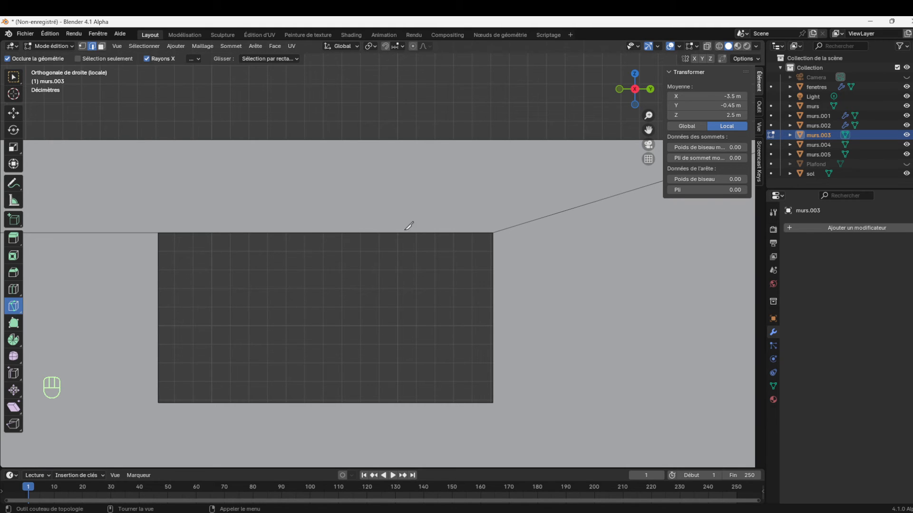
pyautogui.click(494, 231)
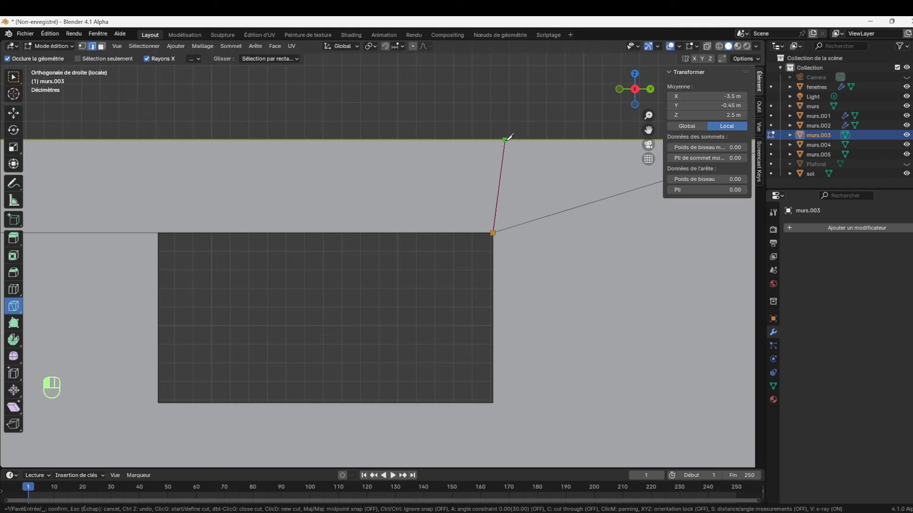
pyautogui.press('shift')
pyautogui.press('ctrl')
pyautogui.click(493, 139)
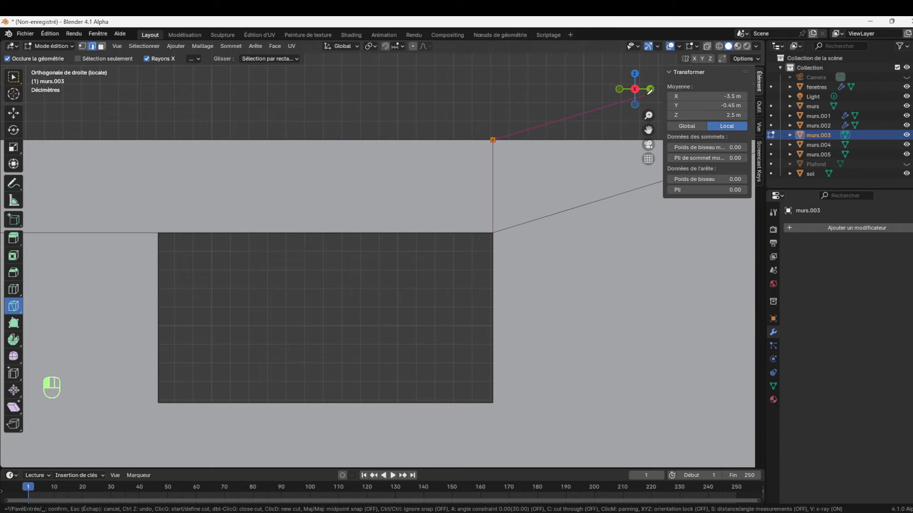
pyautogui.press('Return')
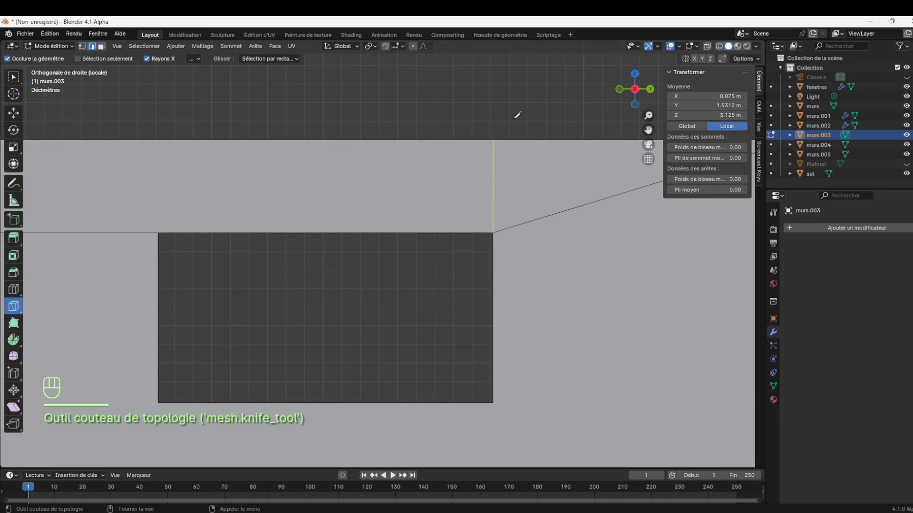
# Check the upper walls around the new vertical cut from several angles, in both edit mode and object mode
pyautogui.moveTo(646, 99); pyautogui.dragTo(455, 274)
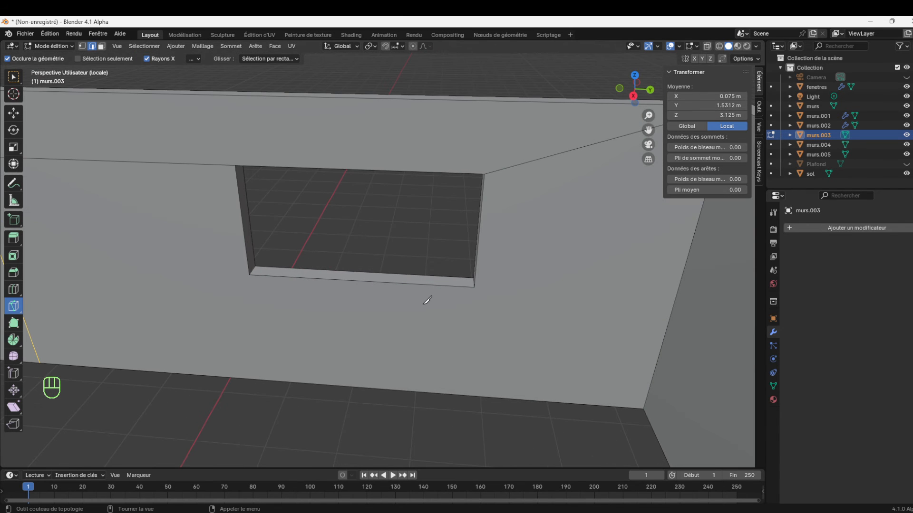
pyautogui.press('KP_Decimal')
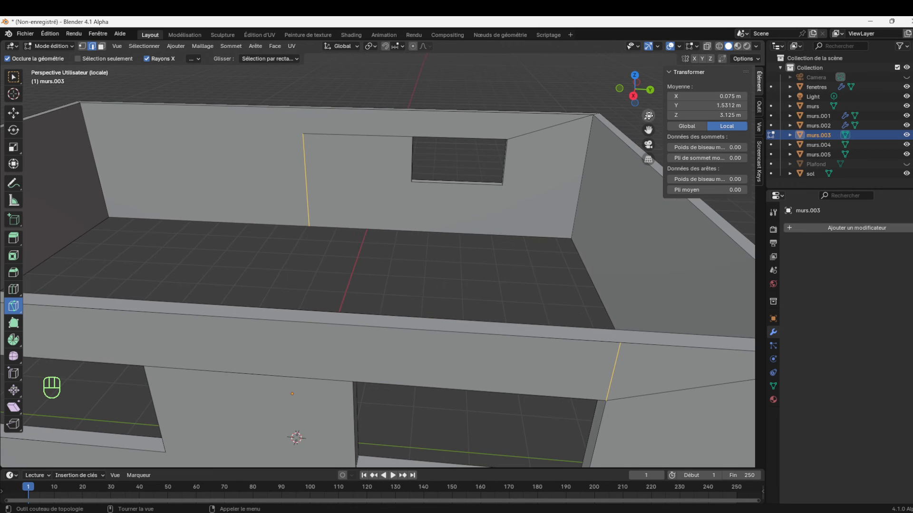
pyautogui.scroll(-4, 368, 318)
pyautogui.press('KP_7')
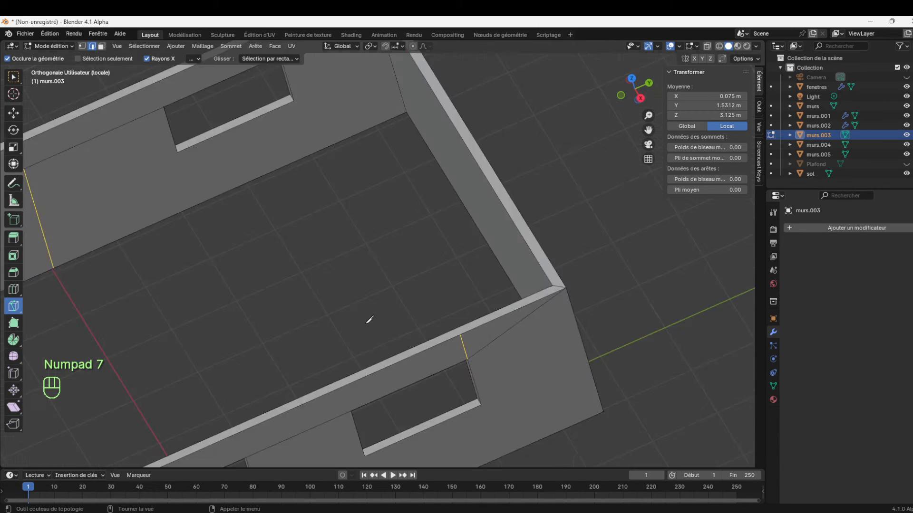
pyautogui.moveTo(648, 130); pyautogui.dragTo(746, 5)
pyautogui.moveTo(635, 89); pyautogui.dragTo(518, 57)
pyautogui.moveTo(645, 113); pyautogui.dragTo(646, 214)
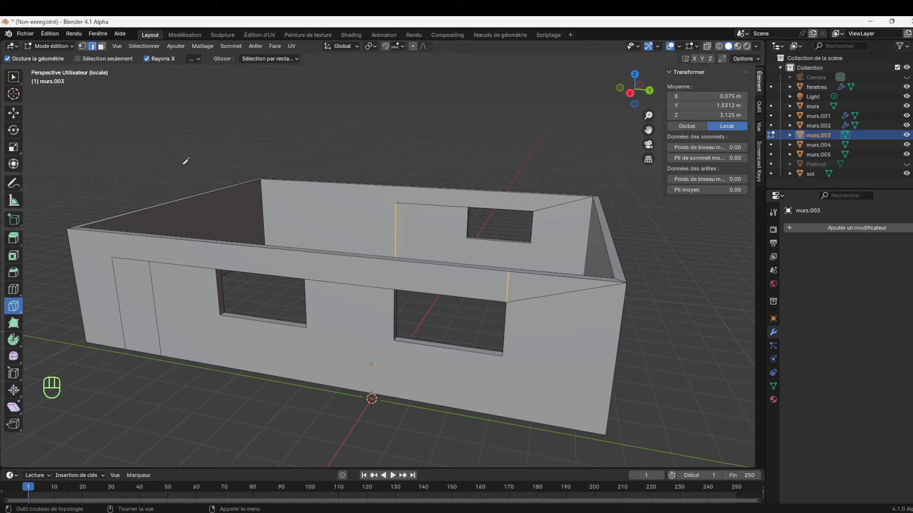
pyautogui.click(39, 46)
pyautogui.click(38, 57)
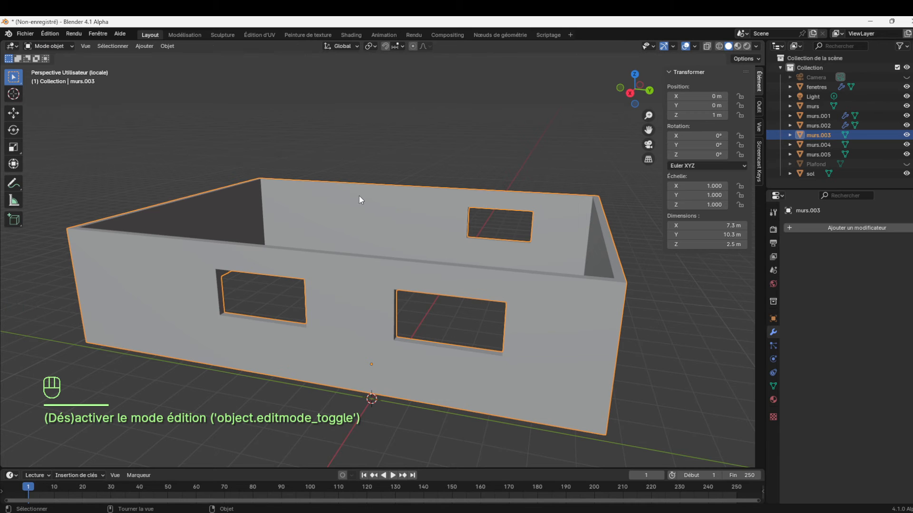
pyautogui.click(486, 309)
pyautogui.click(555, 324)
pyautogui.press('Tab')
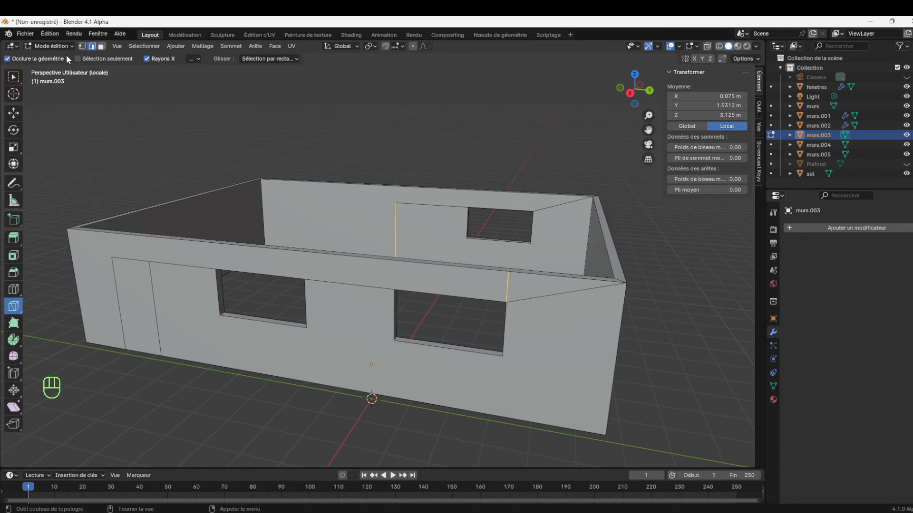
# Dissolve the diagonal edge between the window's upper corner and the top outer corner of the wall
pyautogui.click(13, 77)
pyautogui.click(543, 300)
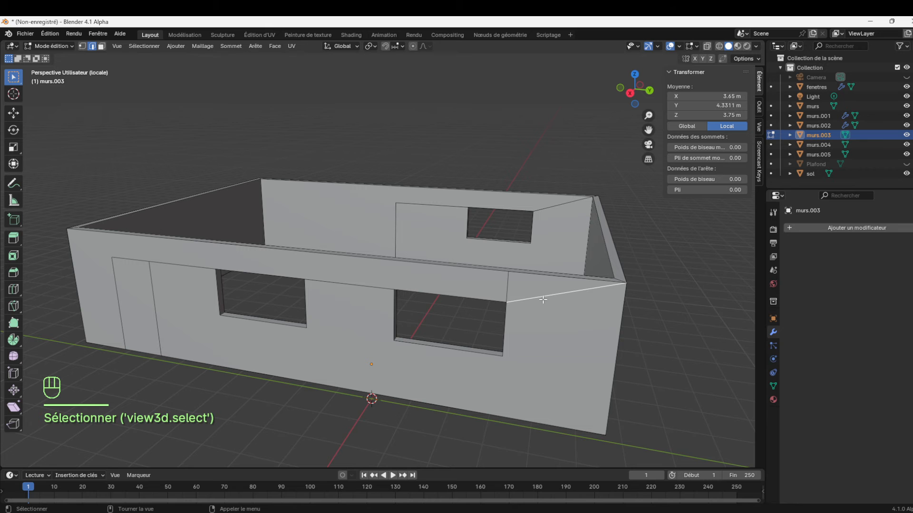
pyautogui.press('Delete')
pyautogui.click(543, 299)
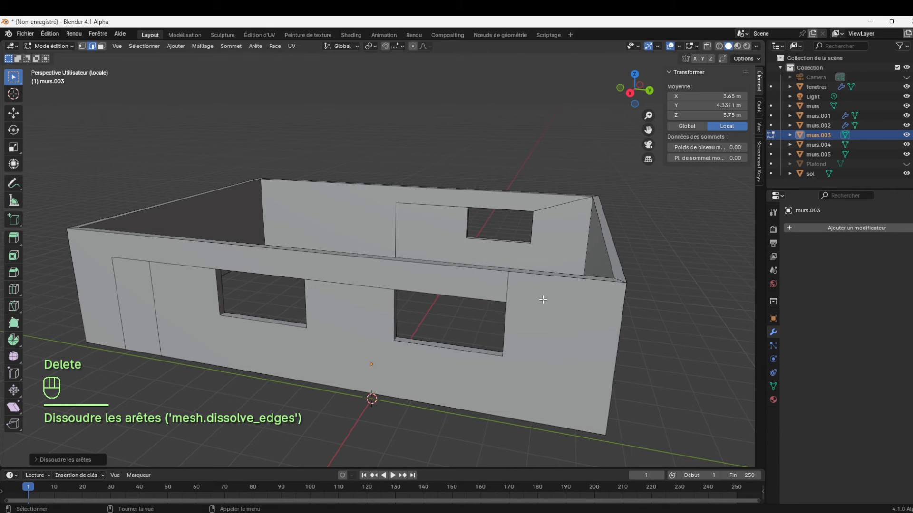
# Inspect the upper storey walls from all sides, show the whole house again and return to object mode
pyautogui.moveTo(646, 101); pyautogui.dragTo(642, 125)
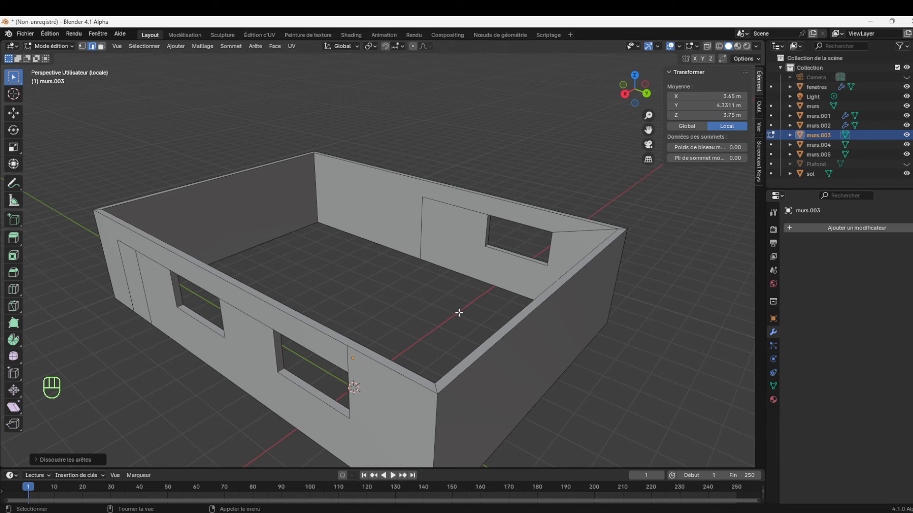
pyautogui.moveTo(639, 95); pyautogui.dragTo(636, 63)
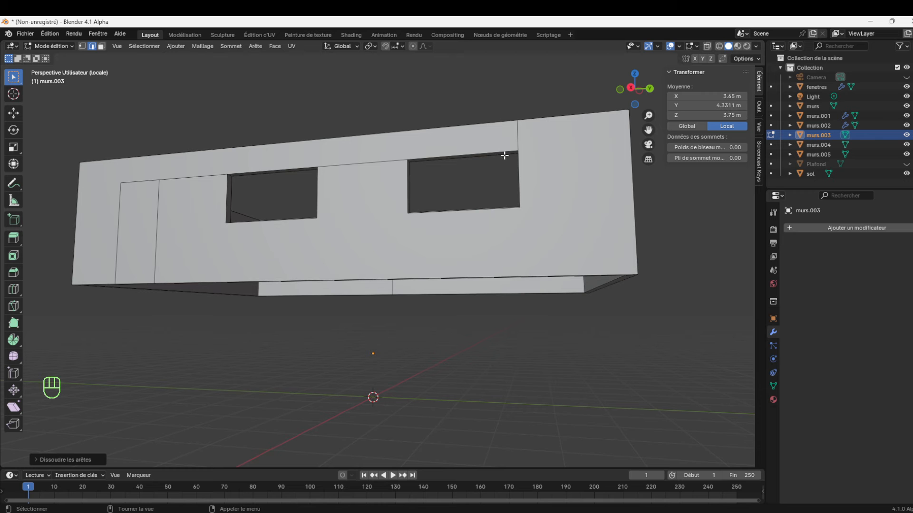
pyautogui.moveTo(647, 101)
pyautogui.mouseDown()
pyautogui.moveTo(647, 114)
pyautogui.moveTo(594, 142)
pyautogui.moveTo(600, 113)
pyautogui.moveTo(650, 103)
pyautogui.mouseUp()
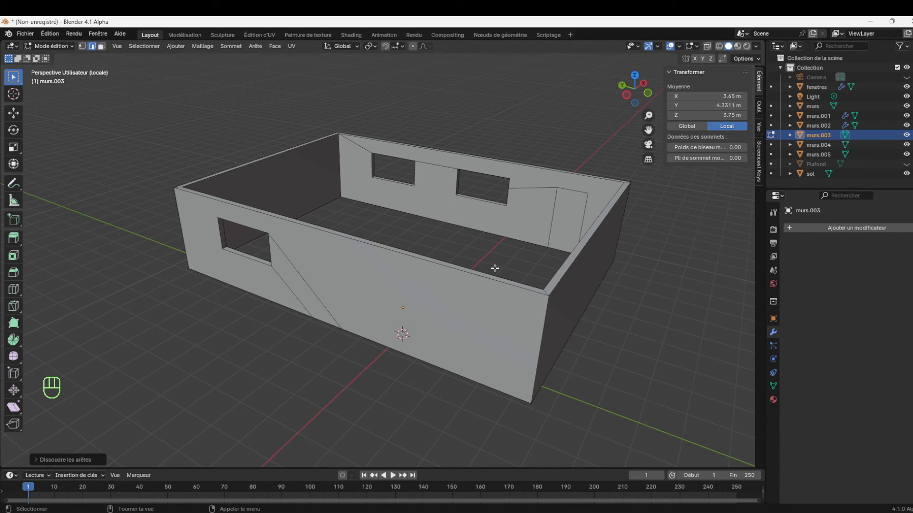
pyautogui.press('KP_Divide')
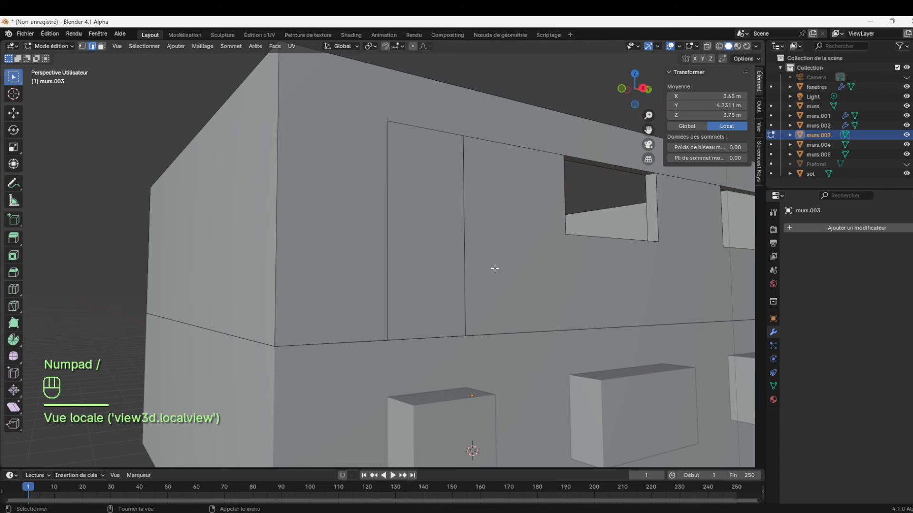
pyautogui.scroll(-5, 648, 115)
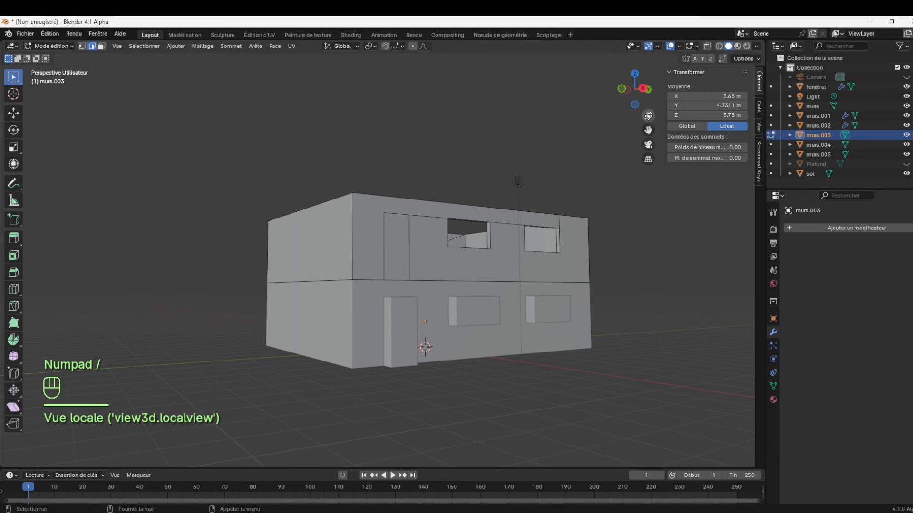
pyautogui.moveTo(649, 98); pyautogui.dragTo(625, 132)
pyautogui.click(55, 46)
pyautogui.click(62, 58)
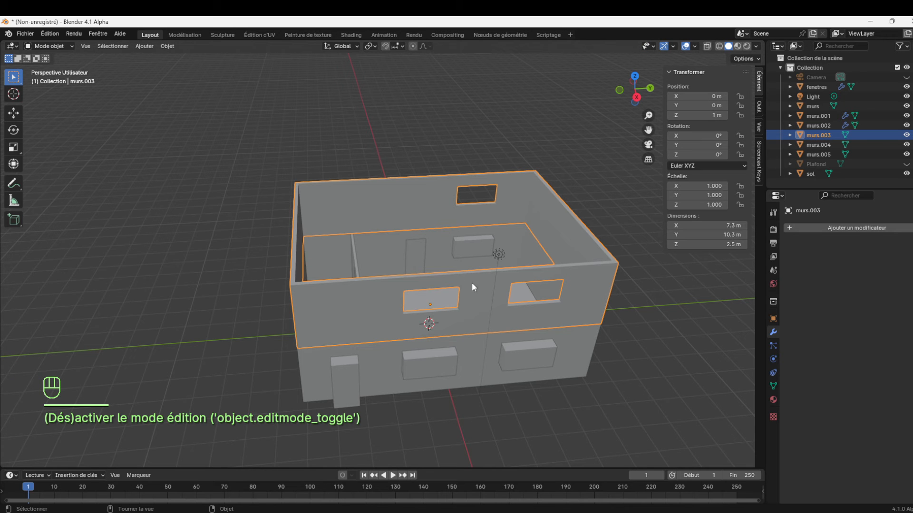
# Unhide the Plafond plane between the two storeys, select it and isolate it in local view
pyautogui.moveTo(648, 100)
pyautogui.mouseDown()
pyautogui.moveTo(637, 110)
pyautogui.moveTo(650, 102)
pyautogui.mouseUp()
pyautogui.scroll(6, 472, 262)
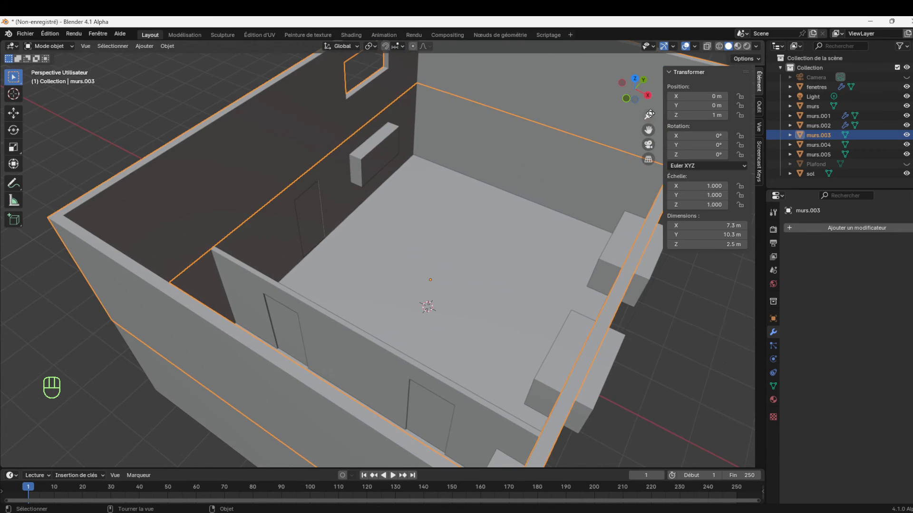
pyautogui.click(471, 263)
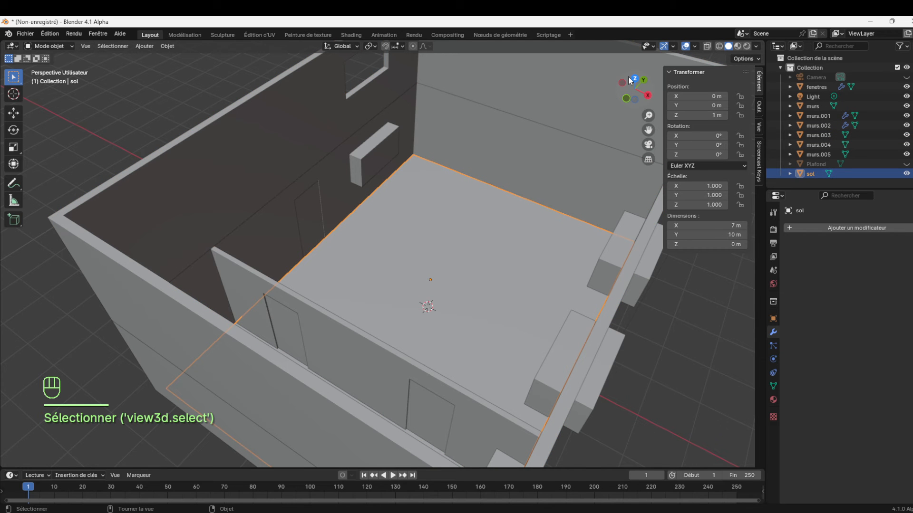
pyautogui.moveTo(652, 83); pyautogui.dragTo(674, 81)
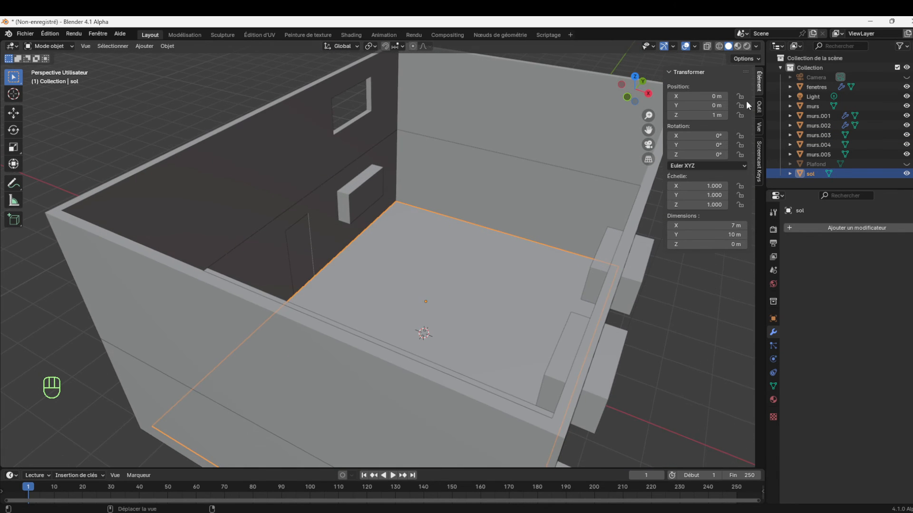
pyautogui.click(906, 164)
pyautogui.click(525, 243)
pyautogui.moveTo(645, 112)
pyautogui.mouseDown()
pyautogui.moveTo(646, 138)
pyautogui.moveTo(646, 113)
pyautogui.mouseUp()
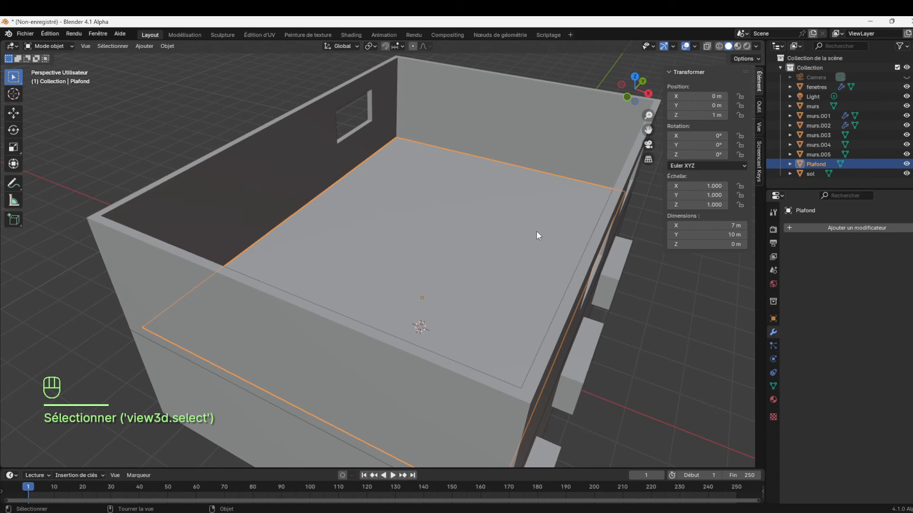
pyautogui.press('KP_Divide')
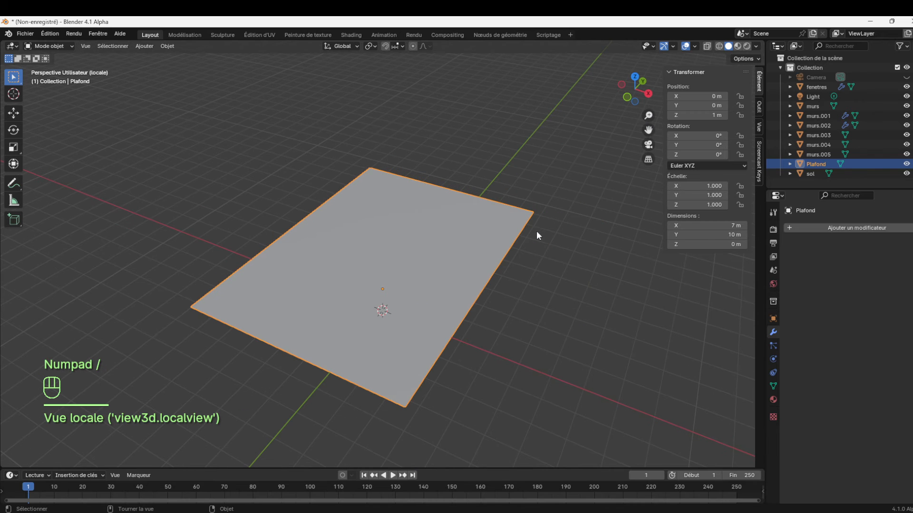
pyautogui.moveTo(641, 98); pyautogui.dragTo(643, 96)
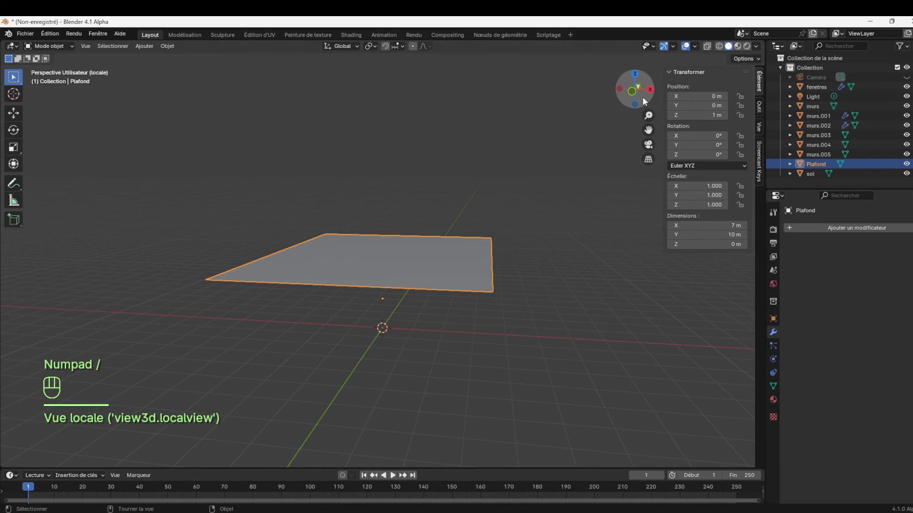
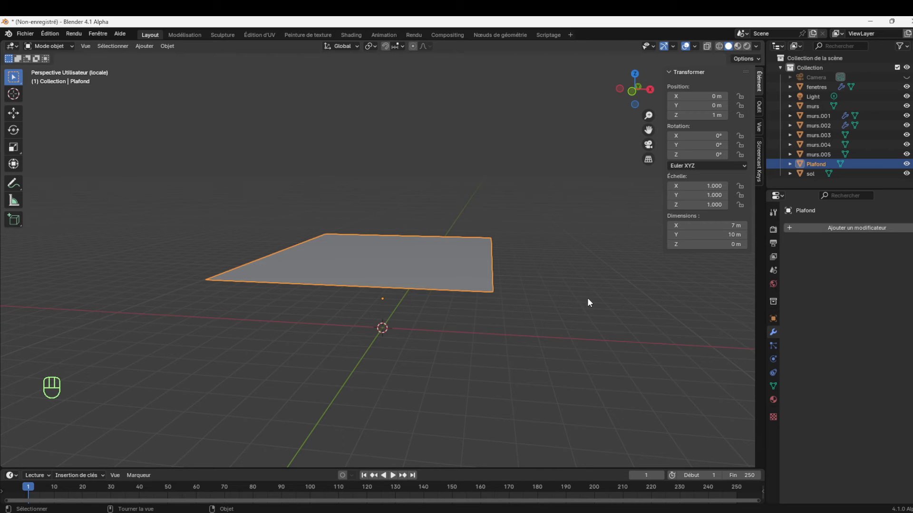
# Add a Solidify modifier to the Plafond plane and set its thickness to -10 cm
pyautogui.click(806, 228)
pyautogui.moveTo(802, 230)
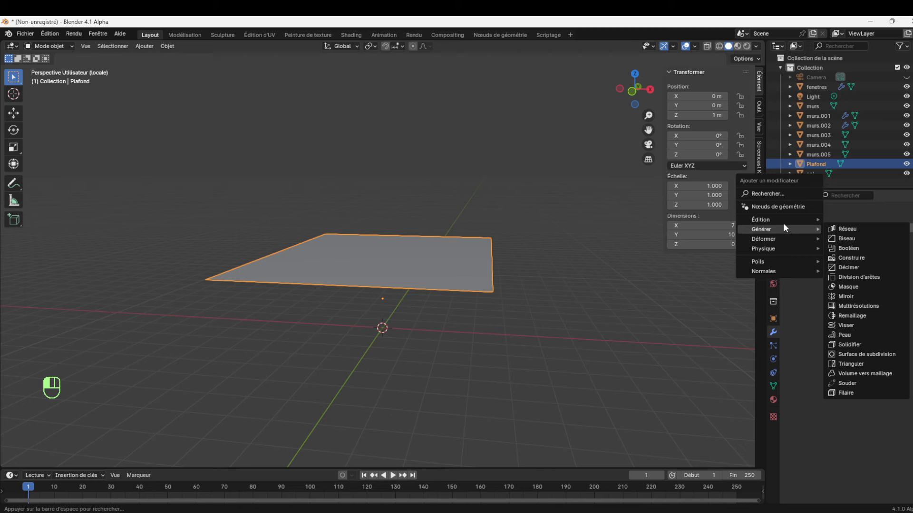
pyautogui.click(848, 343)
pyautogui.click(878, 269)
pyautogui.write('-10')
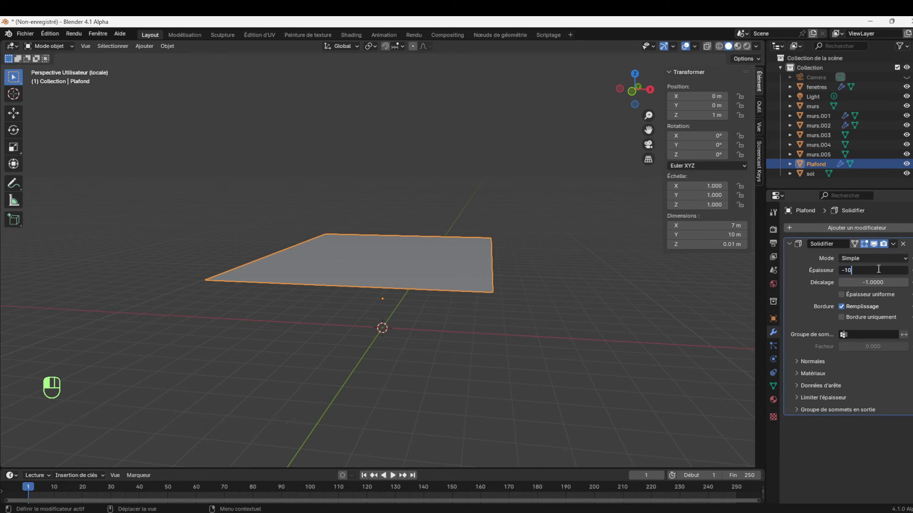
pyautogui.write('cm')
pyautogui.press('Return')
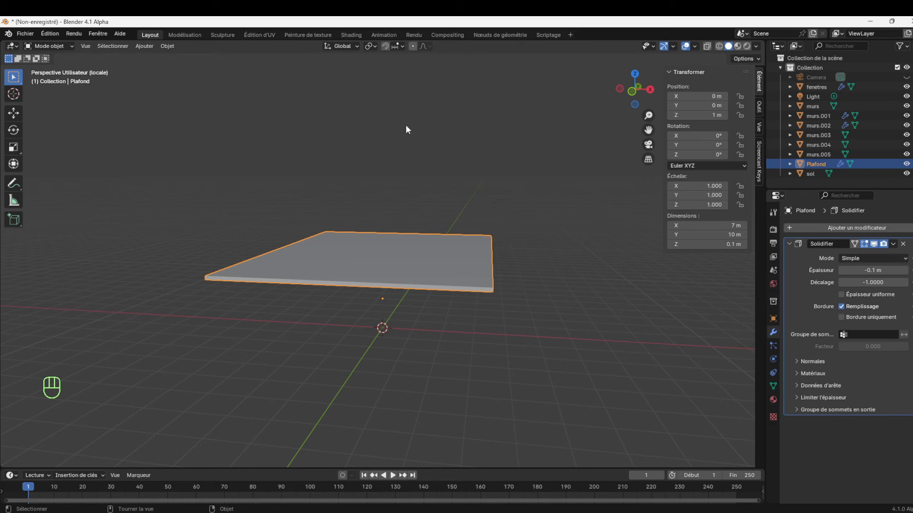
# Leave local view to show the whole house around the ceiling
pyautogui.click(62, 49)
pyautogui.click(62, 58)
pyautogui.press('KP_Divide')
pyautogui.moveTo(647, 115); pyautogui.dragTo(647, 146)
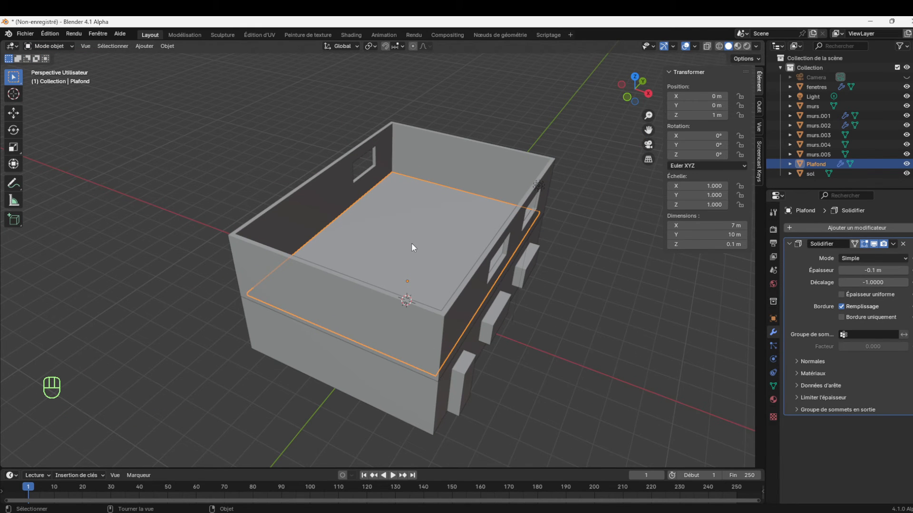
# Check the ceiling slab between the storeys, toggling its Solidify modifier's viewport display off and on
pyautogui.click(453, 300)
pyautogui.click(424, 410)
pyautogui.click(441, 339)
pyautogui.click(428, 287)
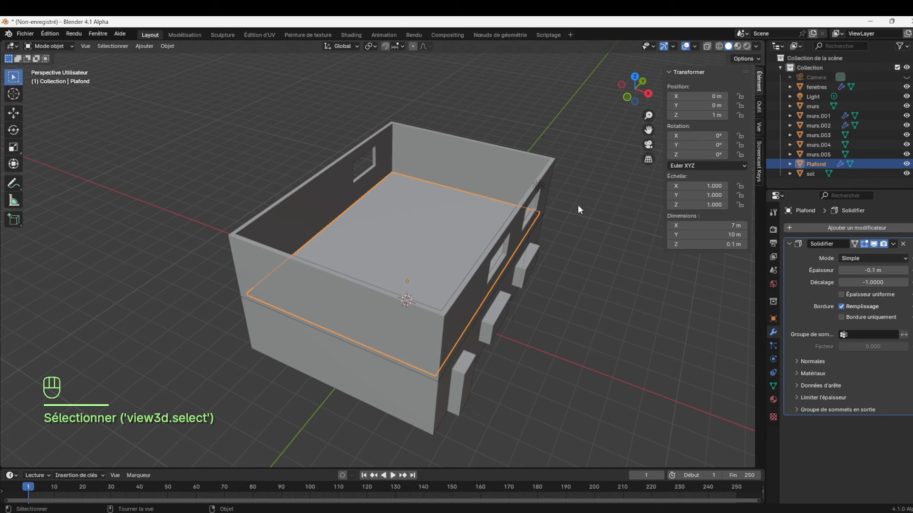
pyautogui.click(788, 243)
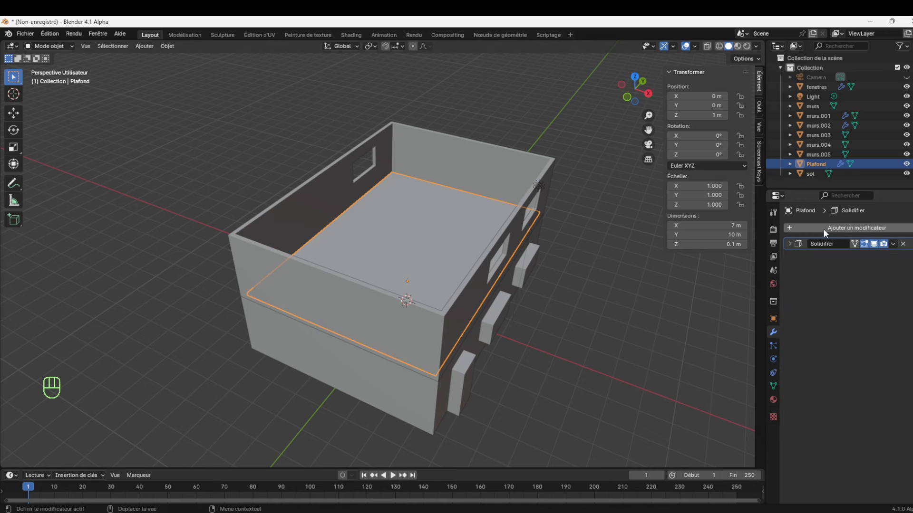
pyautogui.click(788, 243)
pyautogui.click(872, 244)
pyautogui.click(873, 244)
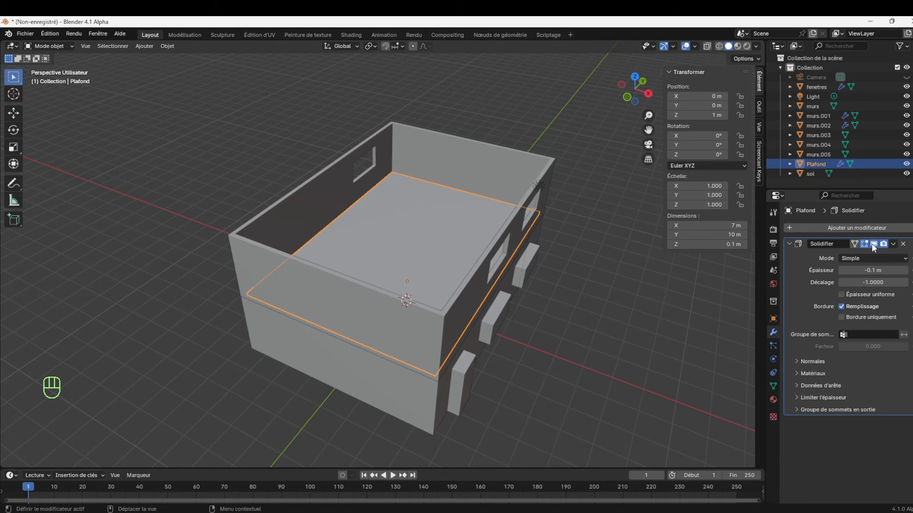
# Add an Array modifier to the ceiling with relative offset factors of X 0 and Z 1
pyautogui.click(795, 227)
pyautogui.moveTo(768, 230)
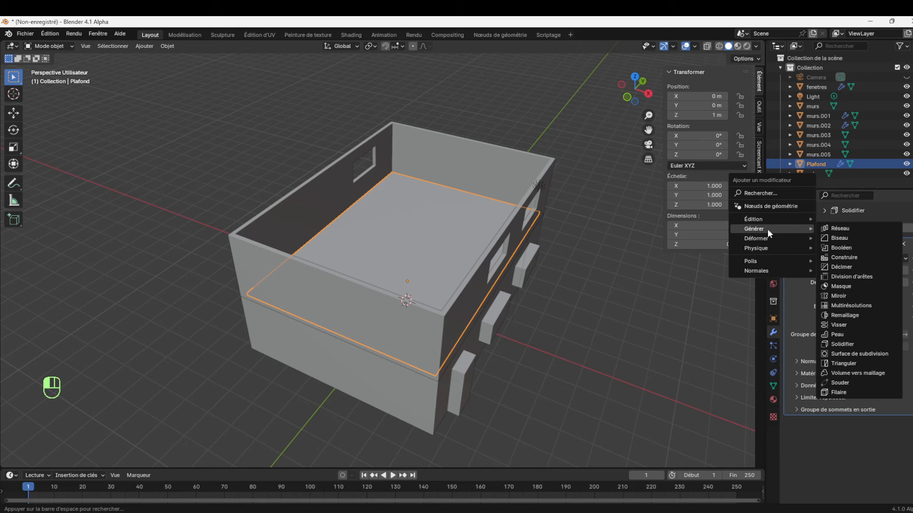
pyautogui.click(846, 229)
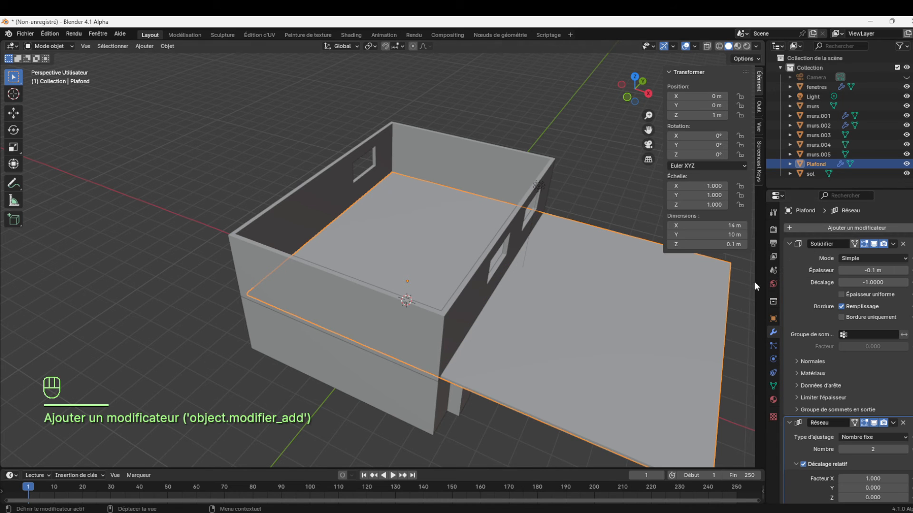
pyautogui.scroll(-3, 865, 367)
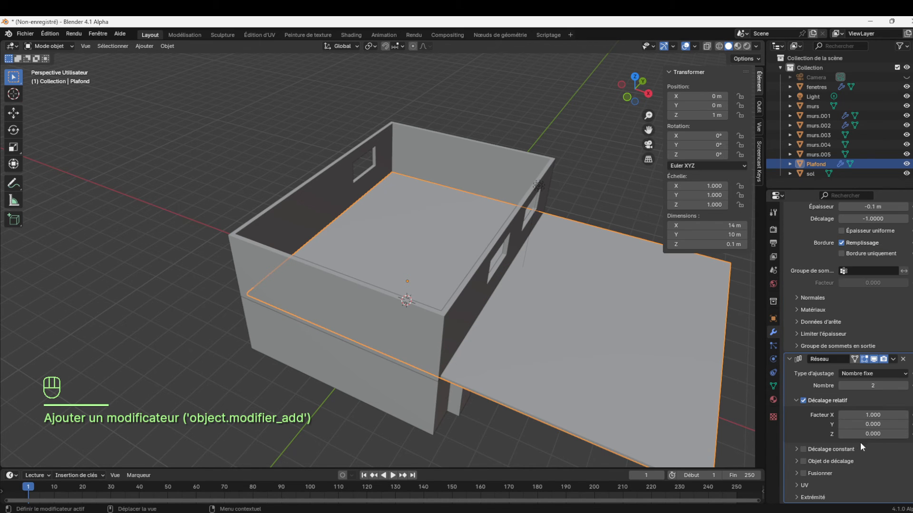
pyautogui.click(875, 434)
pyautogui.write('1')
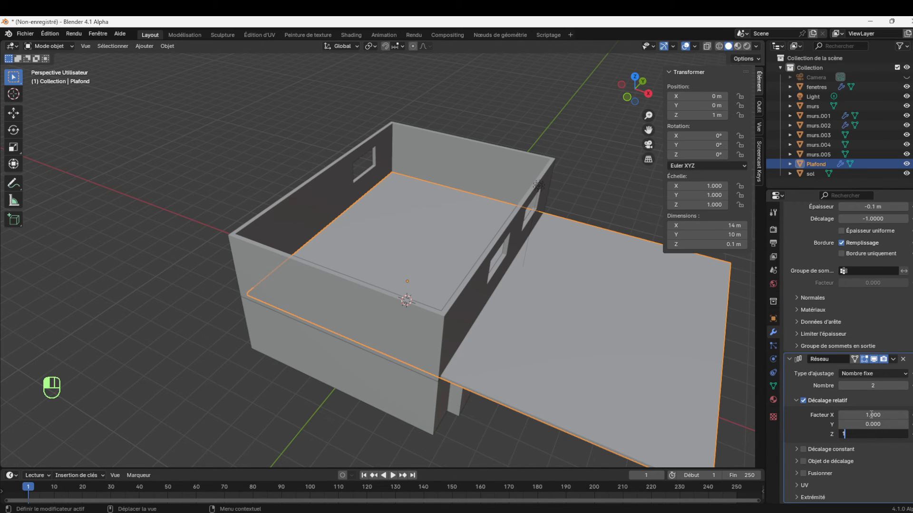
pyautogui.click(871, 415)
pyautogui.write('0')
pyautogui.press('Return')
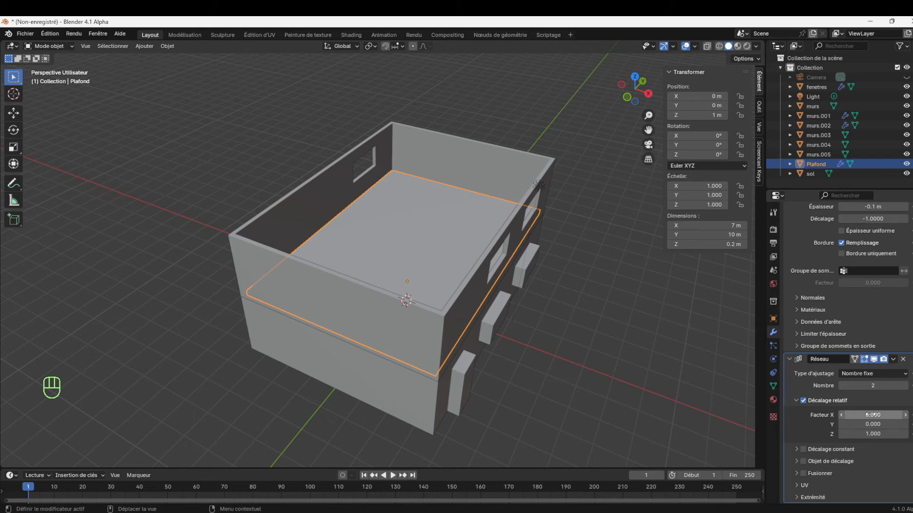
# Raise the ceiling array's relative Z factor to 23.6 so the second slab covers the upper storey's walls
pyautogui.moveTo(873, 434); pyautogui.dragTo(912, 434)
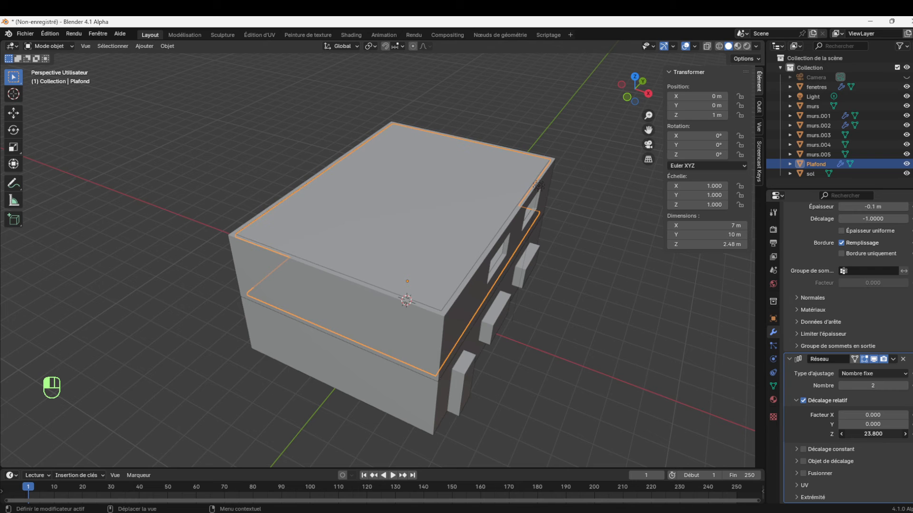
pyautogui.click(639, 272)
pyautogui.moveTo(648, 116); pyautogui.dragTo(616, 71)
pyautogui.click(518, 185)
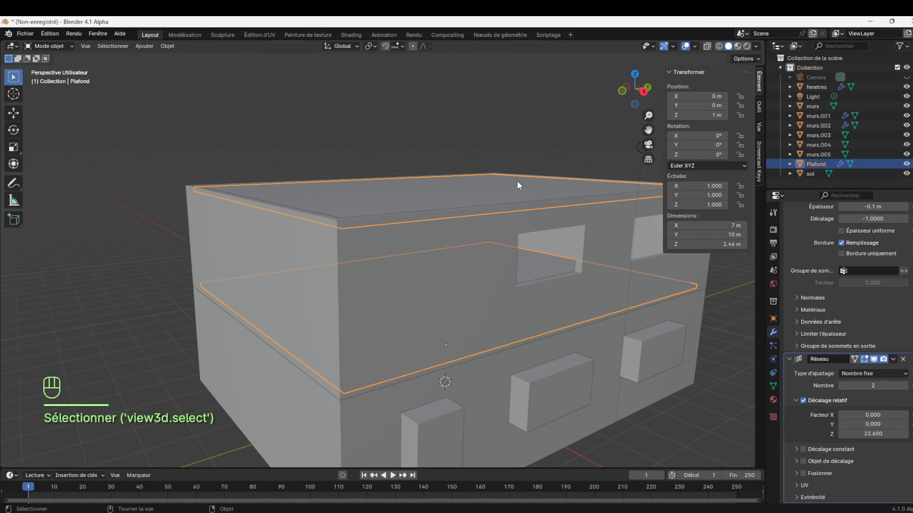
# Try ceiling array counts of 4 and 1, and return the count to 2
pyautogui.click(905, 386)
pyautogui.click(905, 385)
pyautogui.click(905, 386)
pyautogui.click(840, 387)
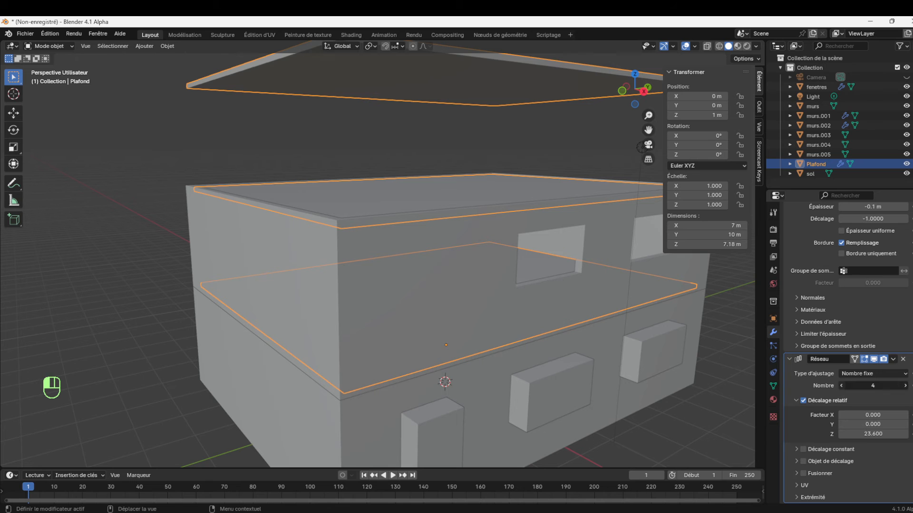
pyautogui.click(840, 387)
pyautogui.click(841, 388)
pyautogui.click(840, 387)
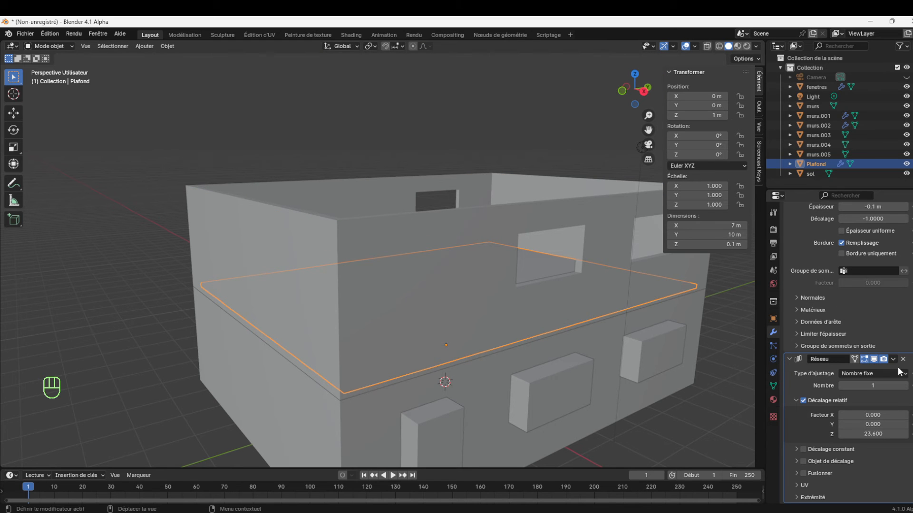
pyautogui.click(905, 386)
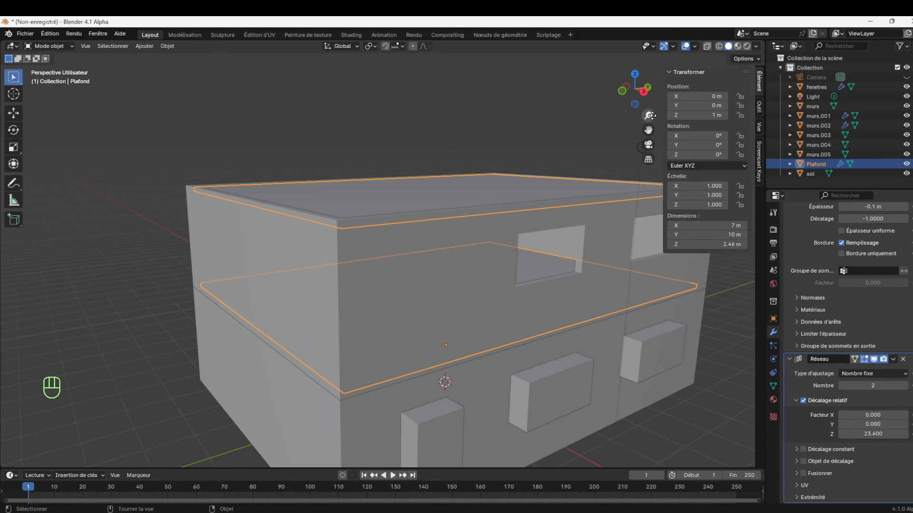
# Inspect the walls of both storeys from further out and select the upper walls murs.003
pyautogui.moveTo(648, 116); pyautogui.dragTo(651, 116)
pyautogui.click(379, 317)
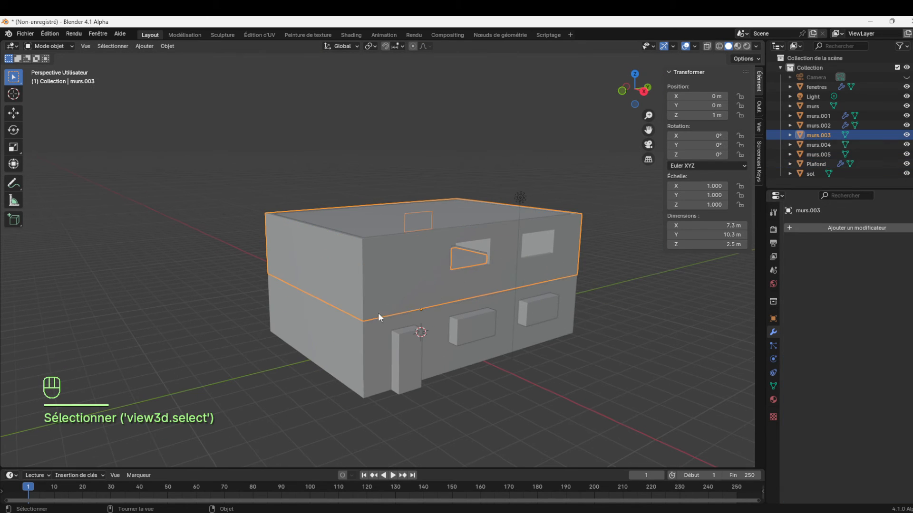
pyautogui.click(435, 339)
pyautogui.click(419, 273)
pyautogui.click(434, 351)
pyautogui.click(427, 278)
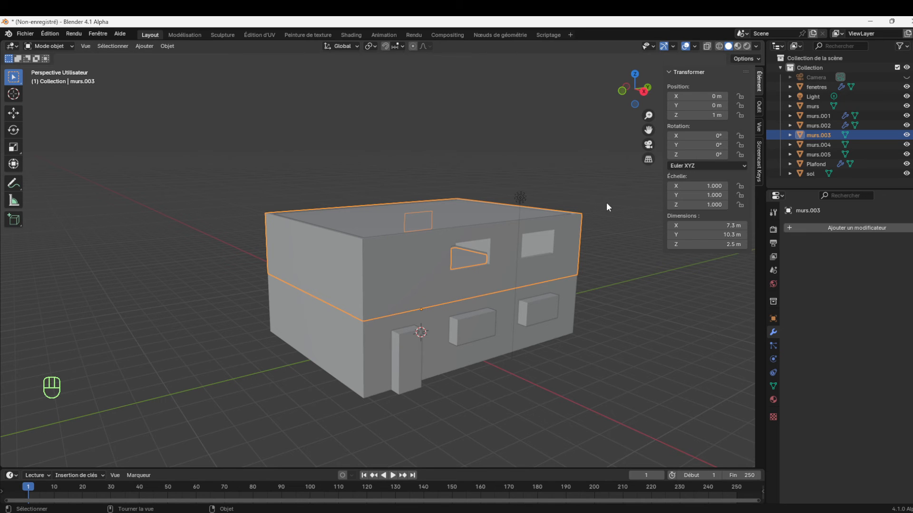
pyautogui.moveTo(632, 93); pyautogui.dragTo(623, 119)
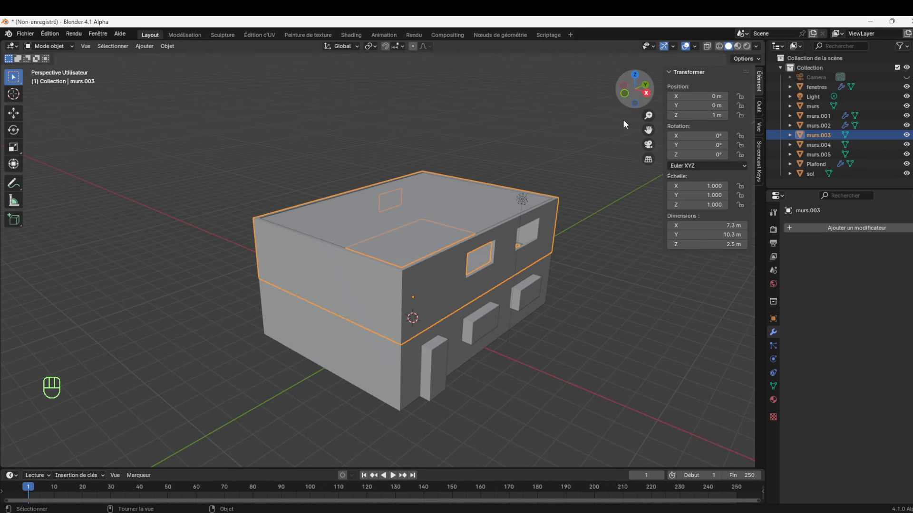
# Compare the modifiers of the Plafond slab with those of the upper walls murs.003 by selecting each in turn
pyautogui.click(429, 236)
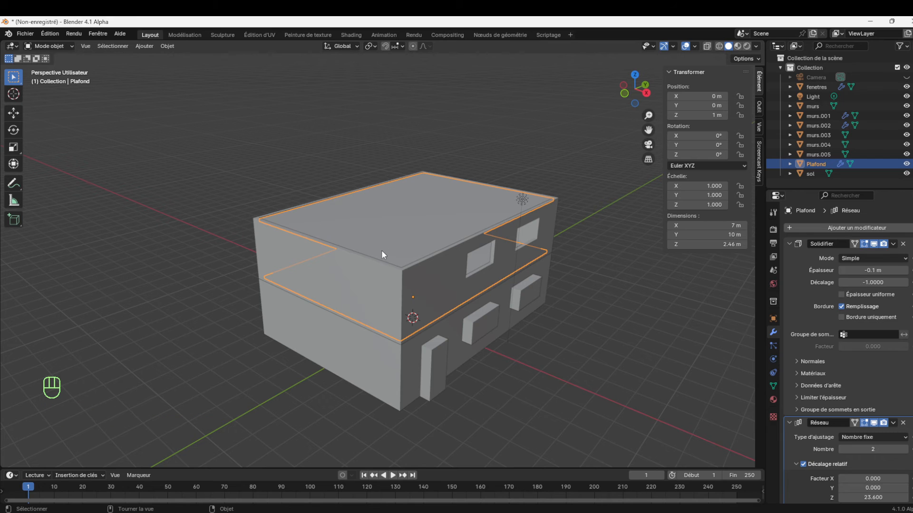
pyautogui.click(412, 233)
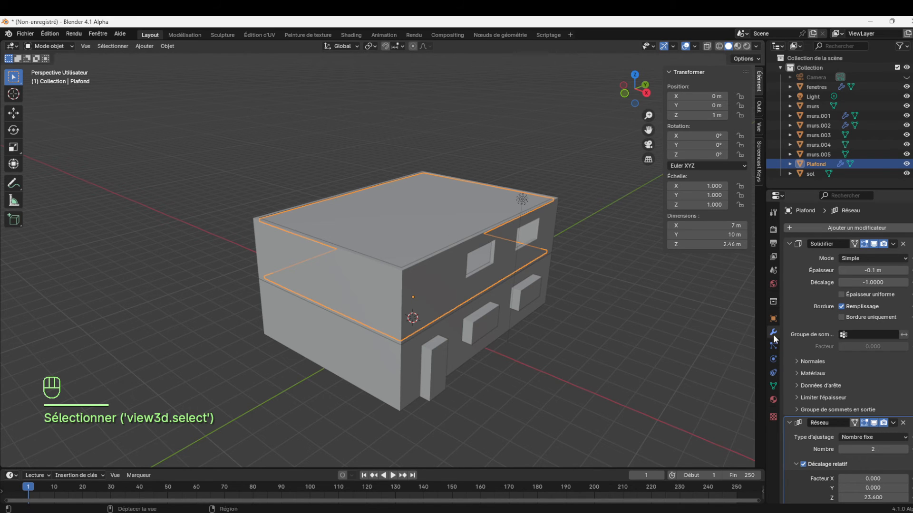
pyautogui.scroll(-3, 825, 334)
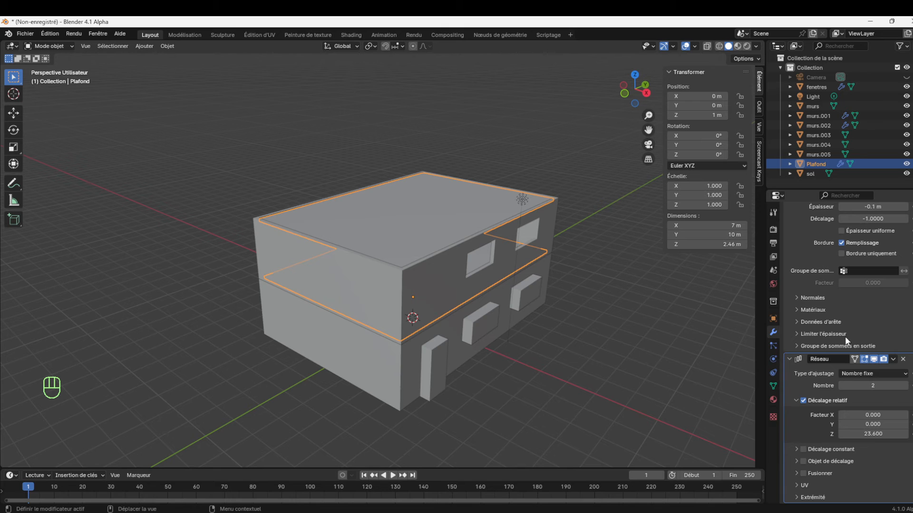
pyautogui.click(449, 276)
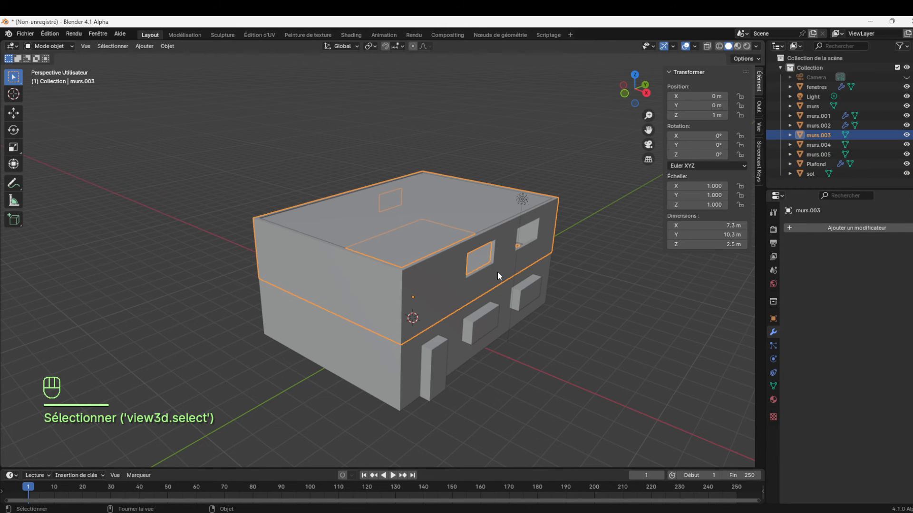
pyautogui.click(420, 226)
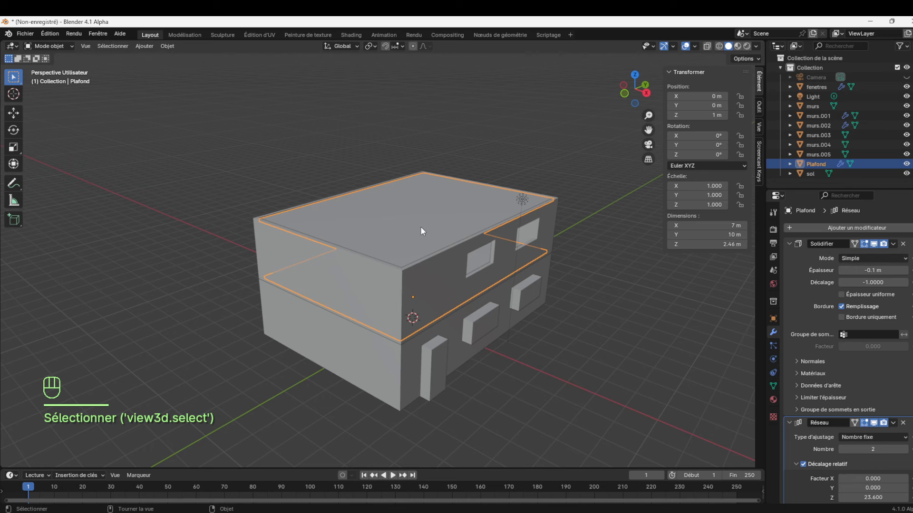
pyautogui.click(431, 296)
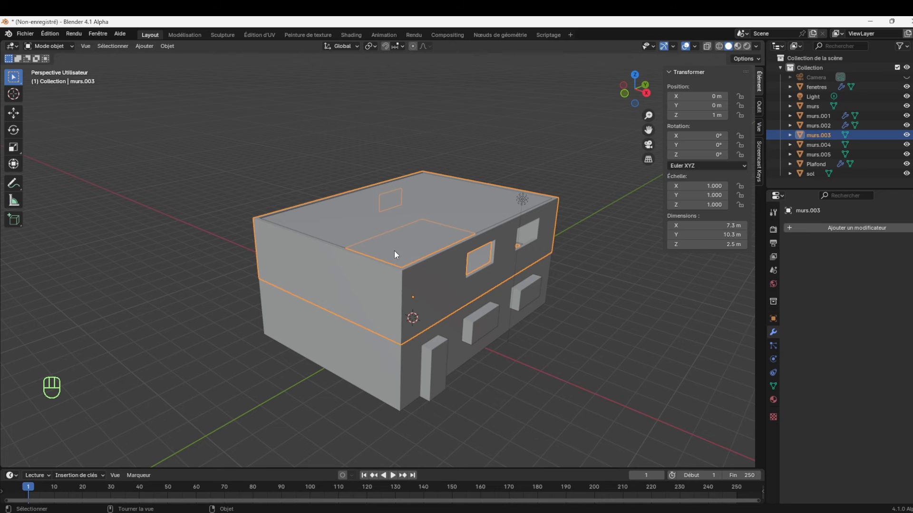
pyautogui.click(395, 227)
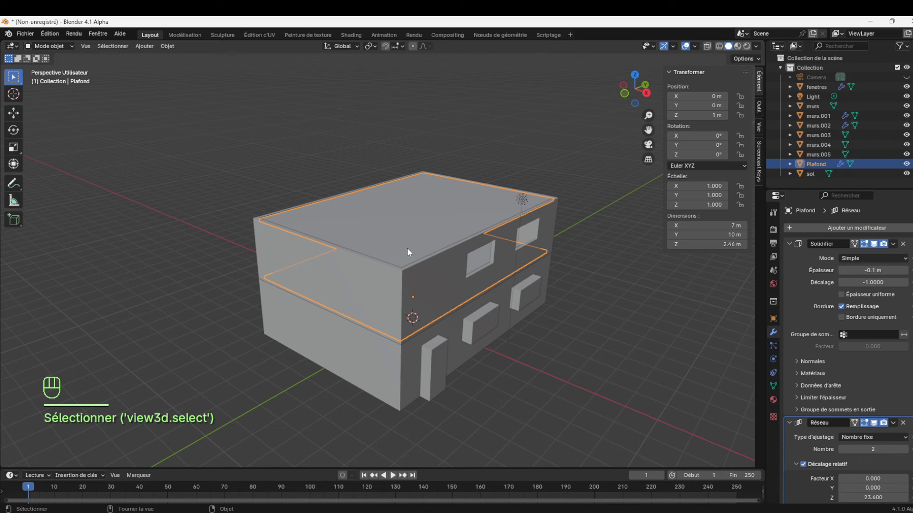
# Select the murs.003 walls together with Plafond as the active object and copy its Array modifier to the selection
pyautogui.click(441, 289)
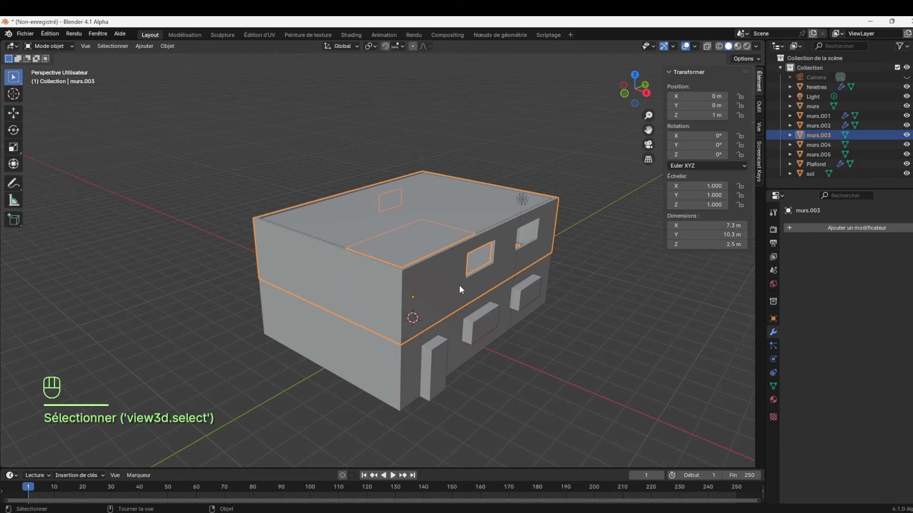
pyautogui.keyDown('shift'); pyautogui.click(434, 218); pyautogui.keyUp('shift')
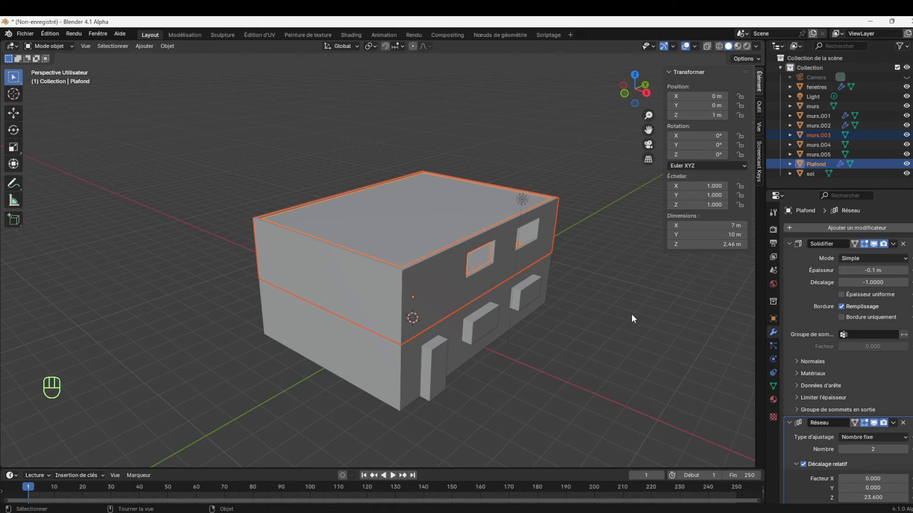
pyautogui.scroll(-3, 845, 456)
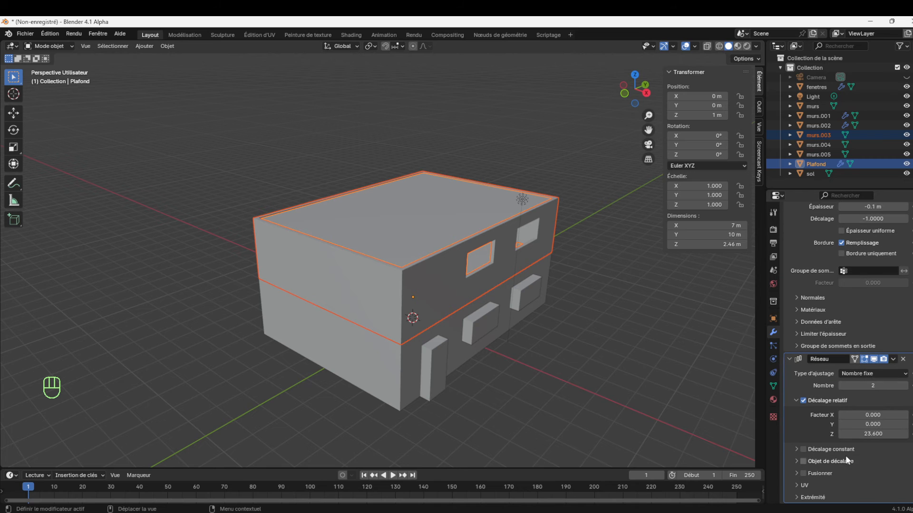
pyautogui.click(893, 359)
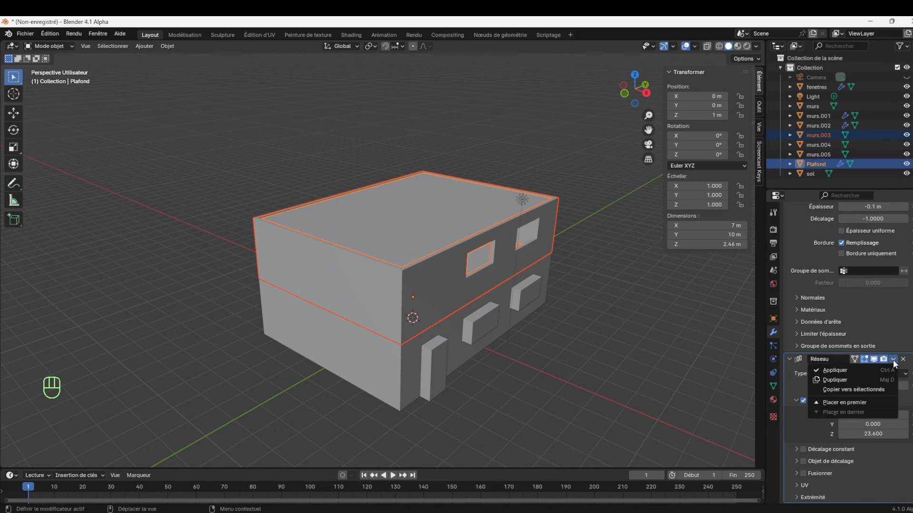
pyautogui.click(855, 390)
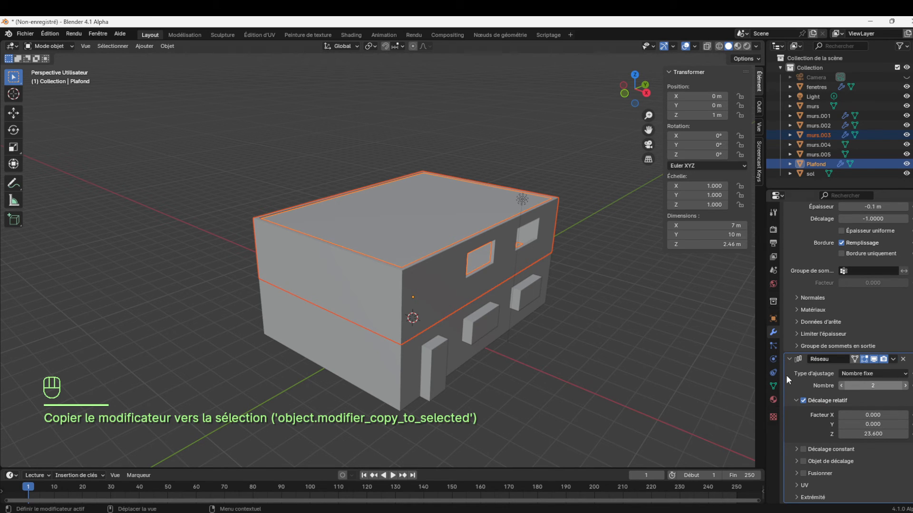
# Select the upper walls murs.003 and lower their array's relative Z offset to 1.1
pyautogui.click(638, 327)
pyautogui.click(432, 292)
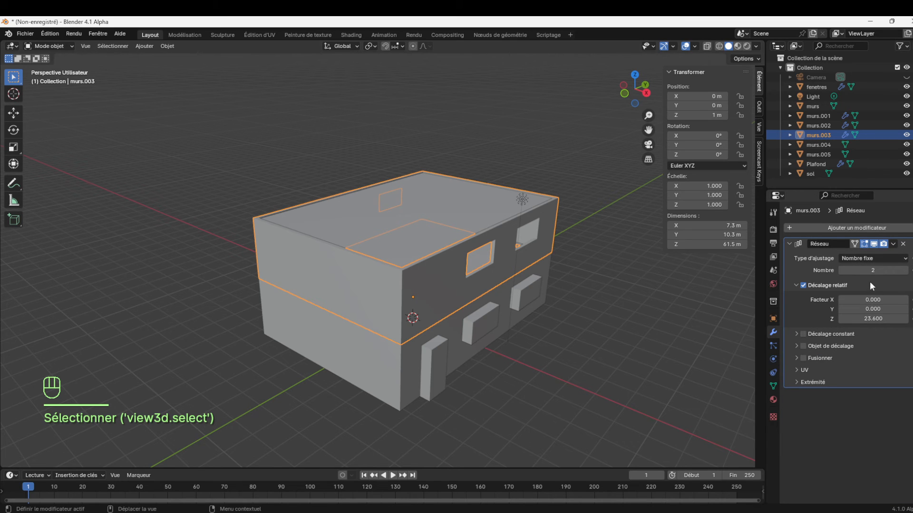
pyautogui.click(874, 319)
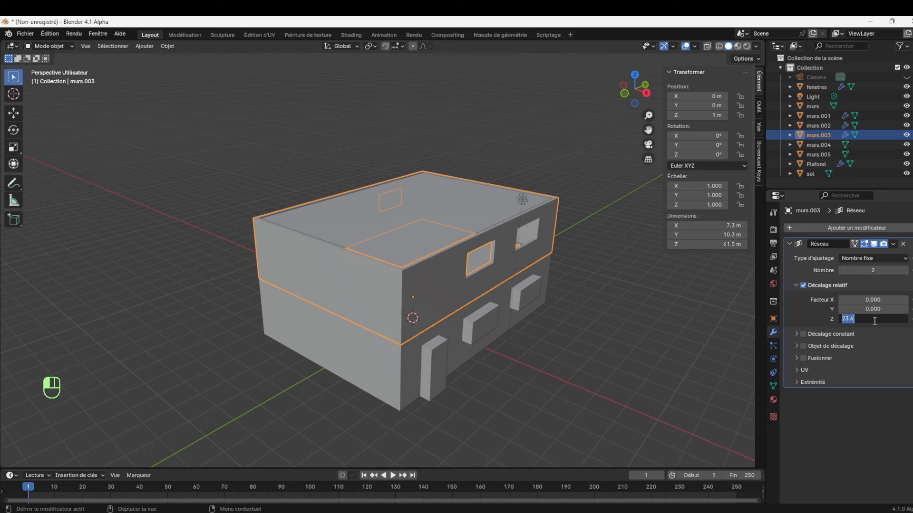
pyautogui.write('21')
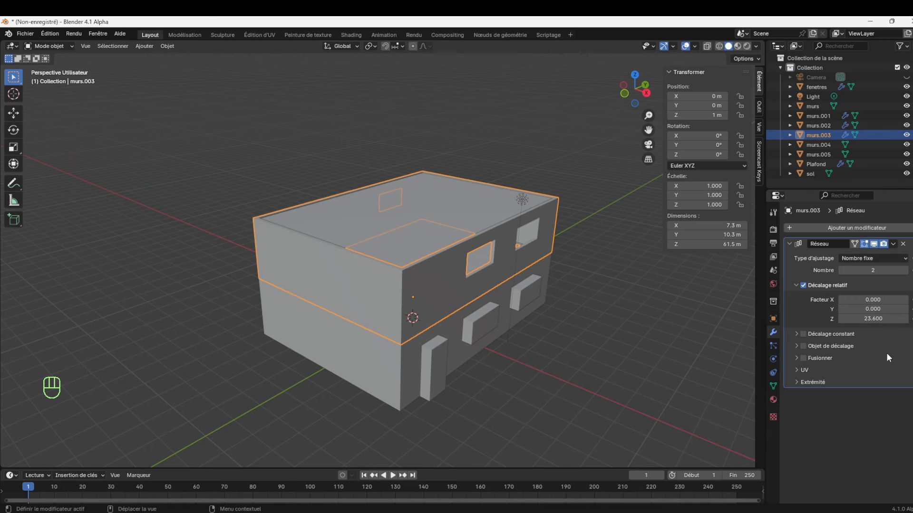
pyautogui.press('Return')
pyautogui.moveTo(874, 319); pyautogui.dragTo(779, 319)
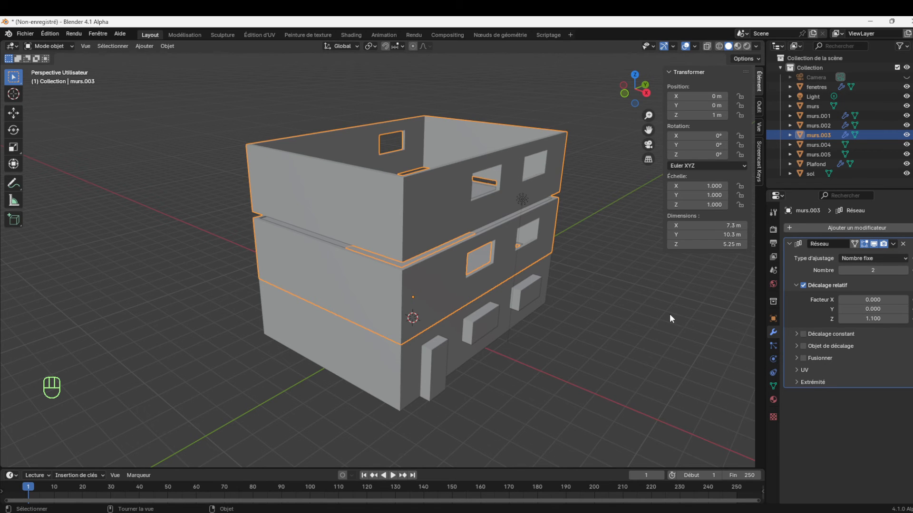
# Check the gap between the repeated walls from the front and set the array's relative Z offset to 1 so the storeys meet
pyautogui.press('KP_1')
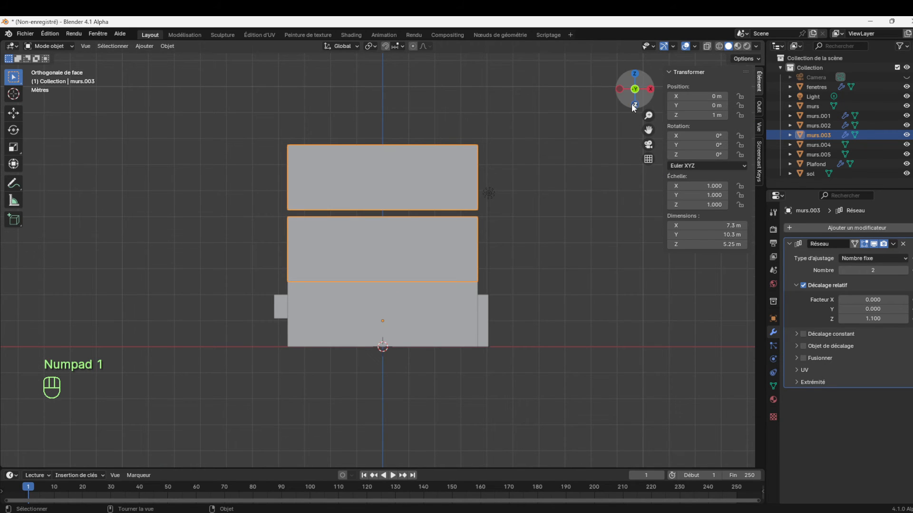
pyautogui.moveTo(648, 115); pyautogui.dragTo(648, 87)
pyautogui.moveTo(649, 130); pyautogui.dragTo(379, 282)
pyautogui.moveTo(648, 115); pyautogui.dragTo(648, 89)
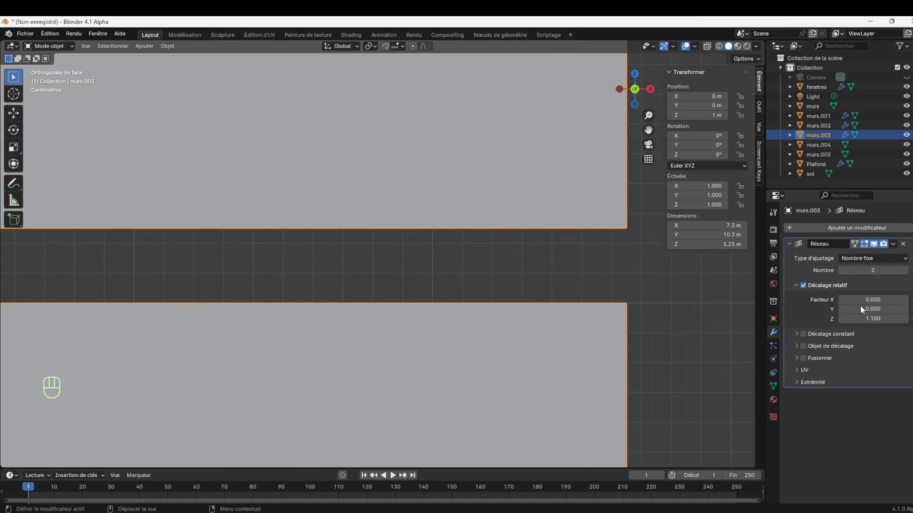
pyautogui.click(904, 318)
pyautogui.click(905, 319)
pyautogui.moveTo(874, 318)
pyautogui.mouseDown()
pyautogui.moveTo(854, 318)
pyautogui.moveTo(873, 319)
pyautogui.mouseUp()
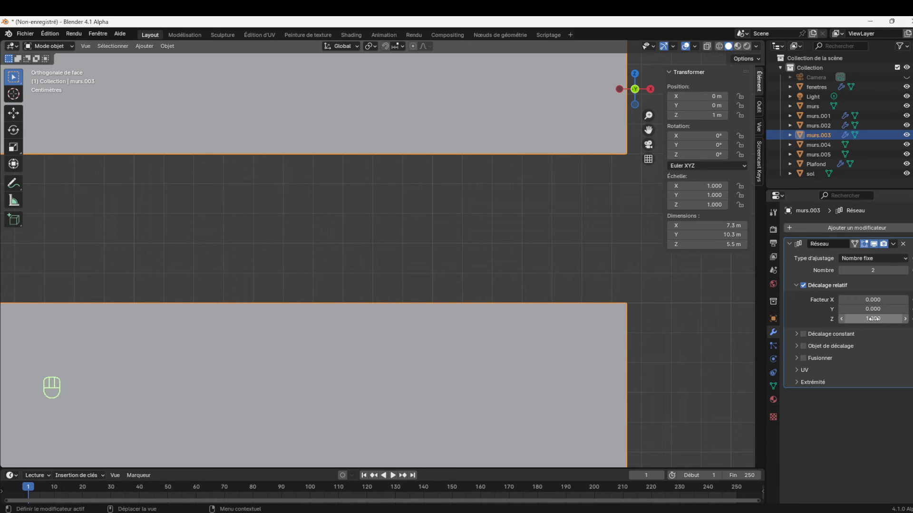
pyautogui.keyDown('ctrl'); pyautogui.click(874, 319); pyautogui.keyUp('ctrl')
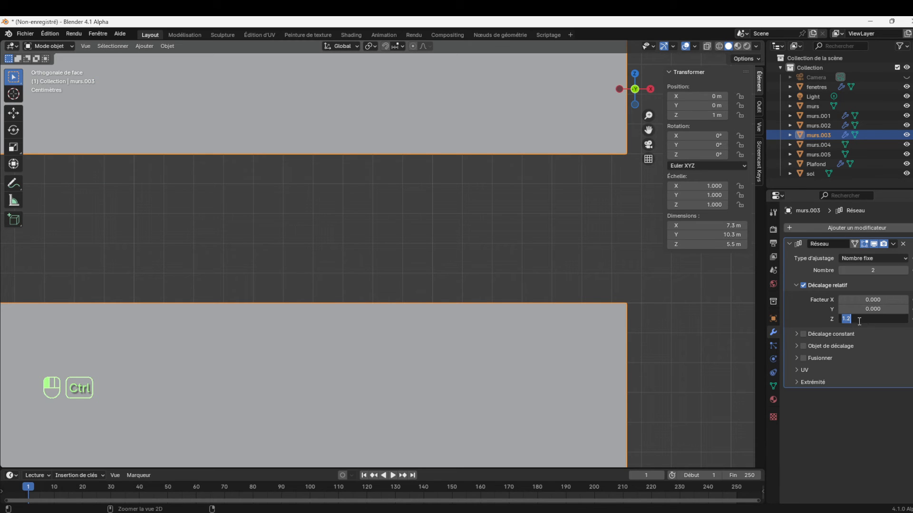
pyautogui.click(867, 414)
pyautogui.moveTo(876, 318); pyautogui.dragTo(849, 318)
pyautogui.moveTo(649, 117); pyautogui.dragTo(556, 155)
pyautogui.click(403, 210)
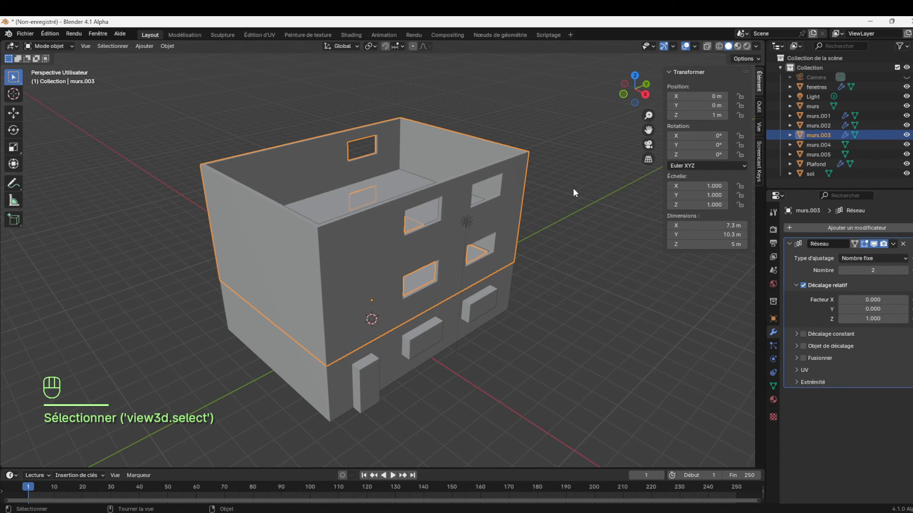
# Try an array count of 4 on the murs.003 walls and reduce the count to 1
pyautogui.click(905, 270)
pyautogui.click(905, 270)
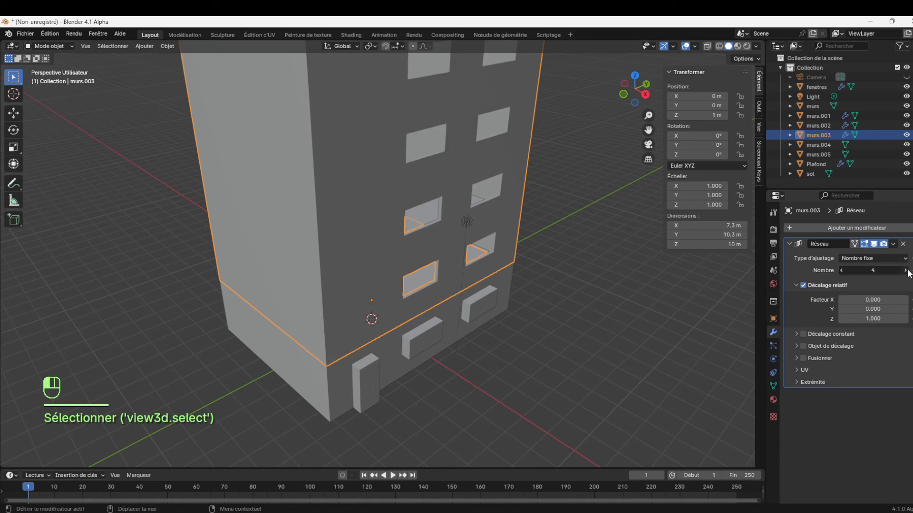
pyautogui.click(841, 269)
pyautogui.click(840, 269)
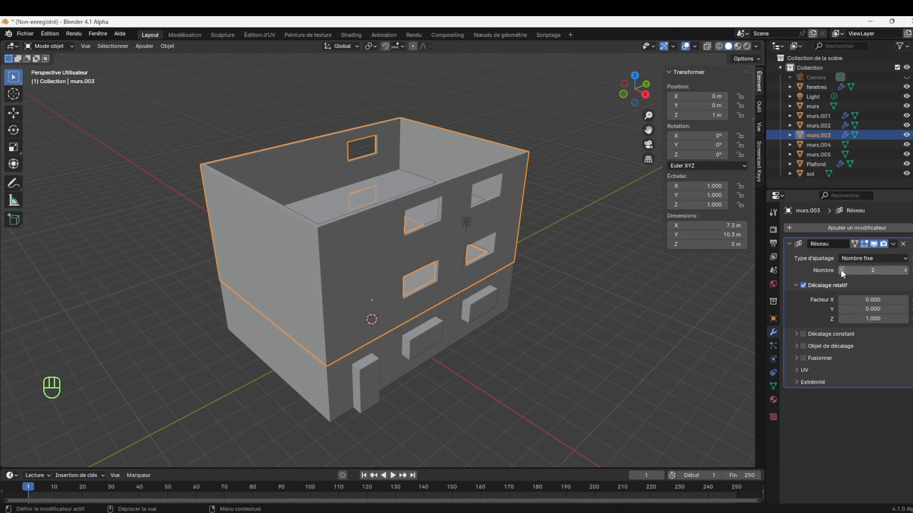
pyautogui.click(840, 269)
# Remove the Array modifier from the Plafond slab and apply its Solidify modifier
pyautogui.click(375, 241)
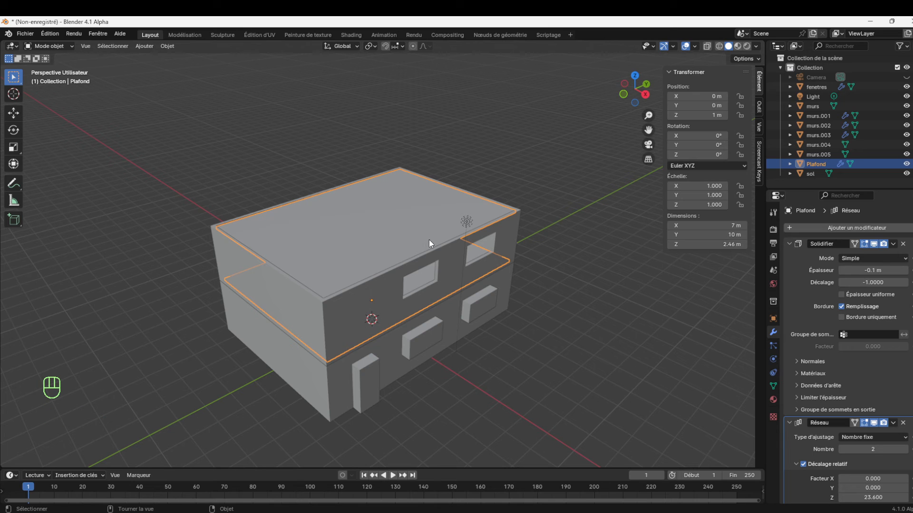
pyautogui.click(358, 217)
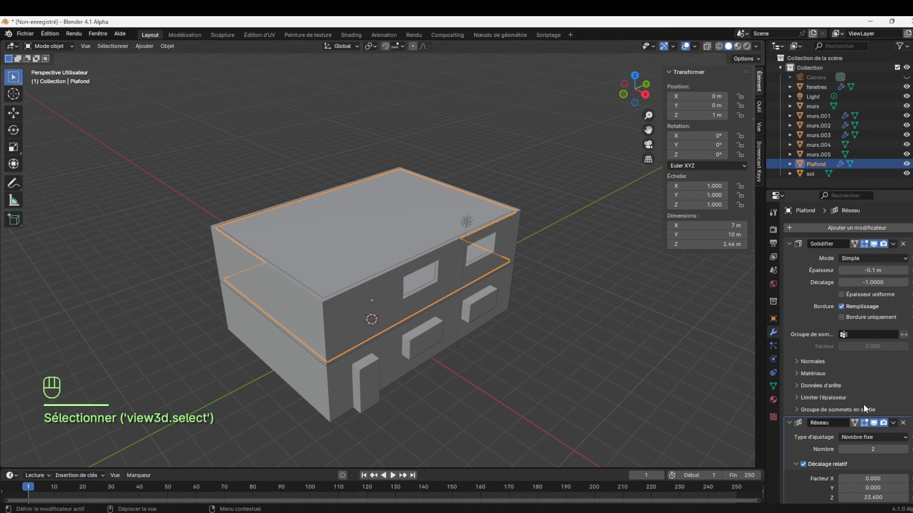
pyautogui.click(903, 422)
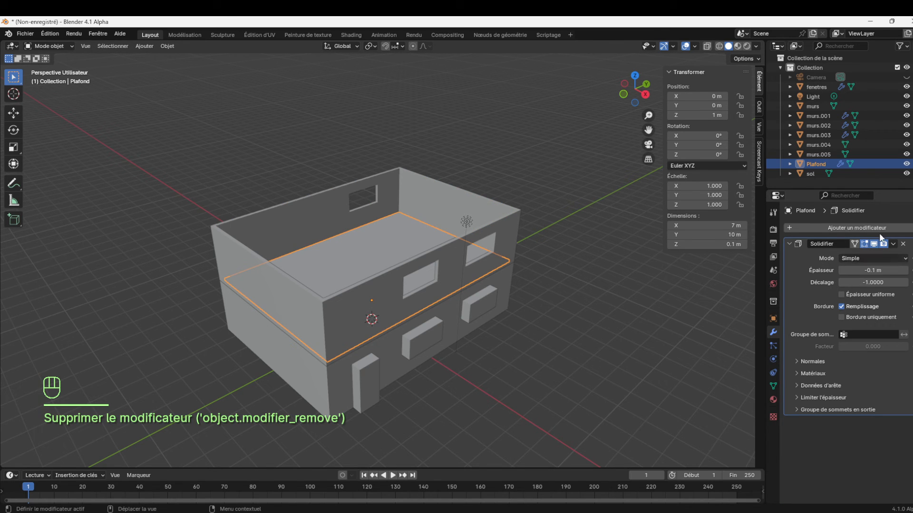
pyautogui.click(893, 244)
pyautogui.click(858, 255)
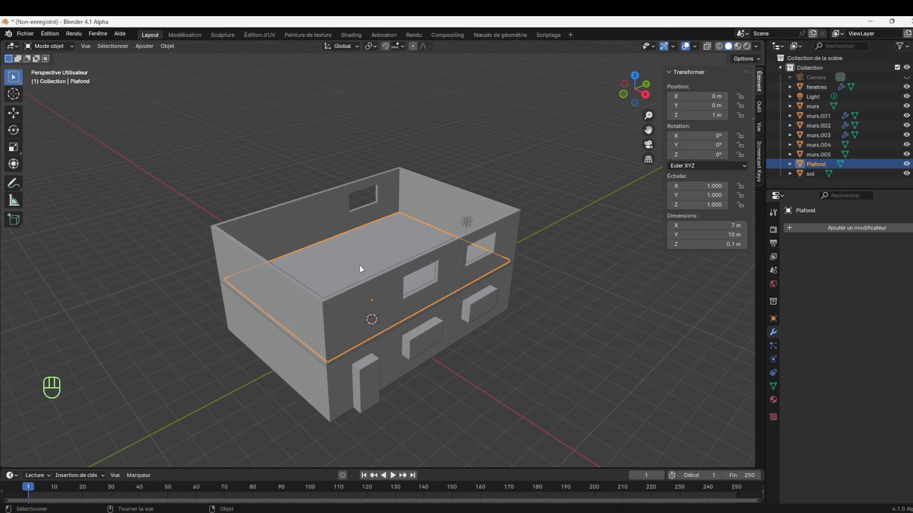
# Compare the Plafond slab with the murs.003 walls by selecting each in turn
pyautogui.click(378, 299)
pyautogui.click(381, 250)
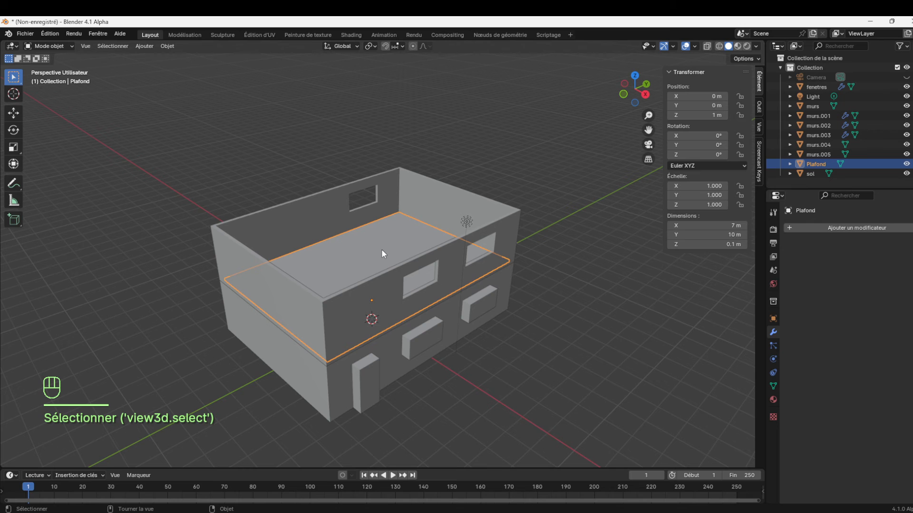
pyautogui.click(392, 297)
pyautogui.click(367, 250)
pyautogui.click(395, 289)
pyautogui.click(376, 273)
pyautogui.click(383, 290)
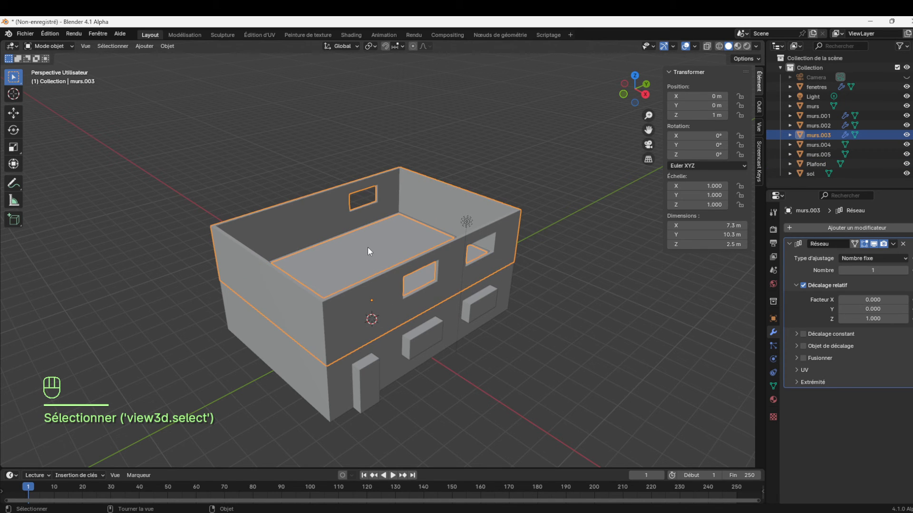
pyautogui.click(368, 250)
pyautogui.click(389, 289)
pyautogui.click(371, 260)
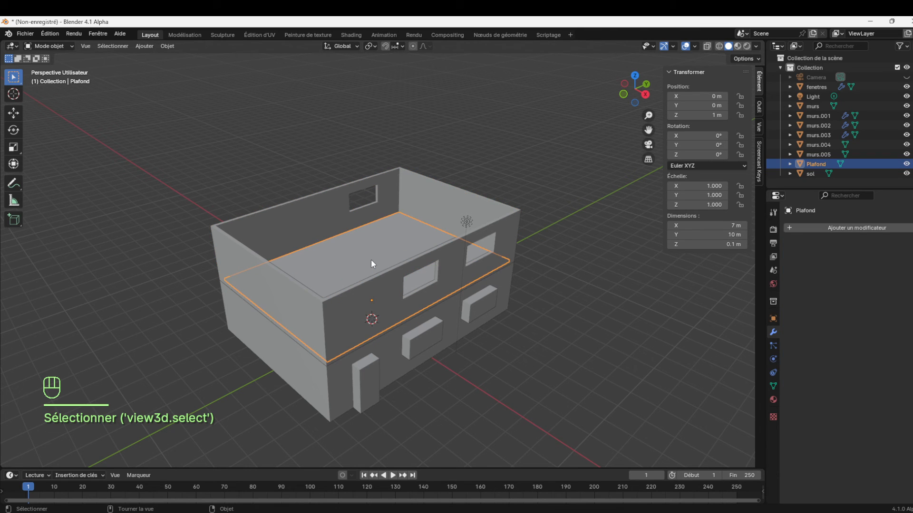
# Try an array count of 3 on the murs.003 walls alone and return the count to 1
pyautogui.click(387, 284)
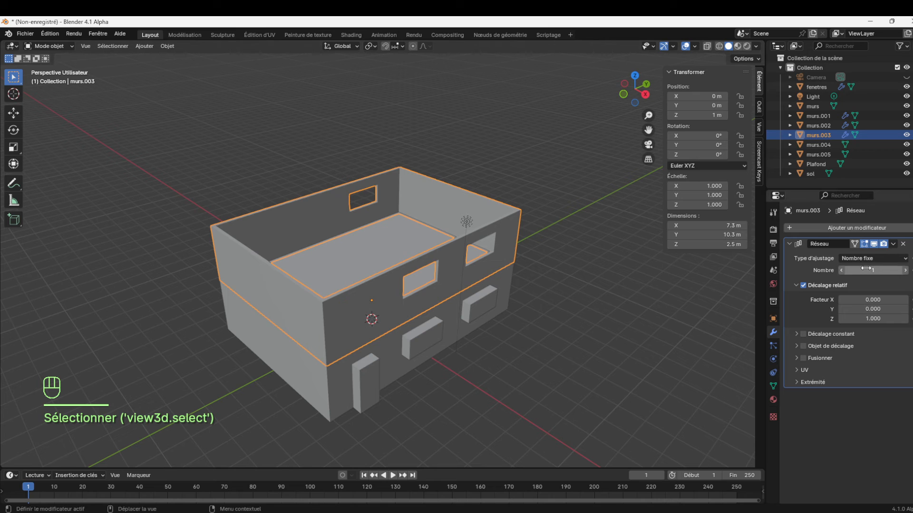
pyautogui.click(905, 270)
pyautogui.click(905, 270)
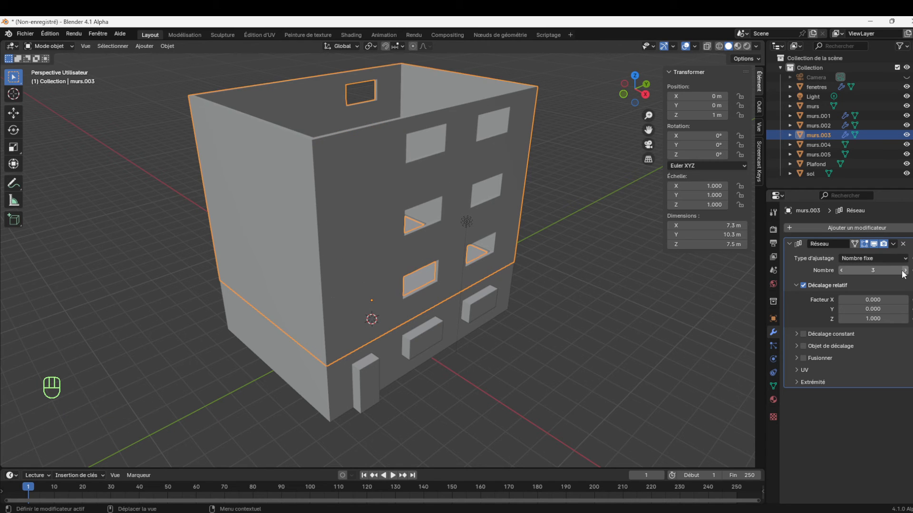
pyautogui.click(842, 269)
pyautogui.click(843, 269)
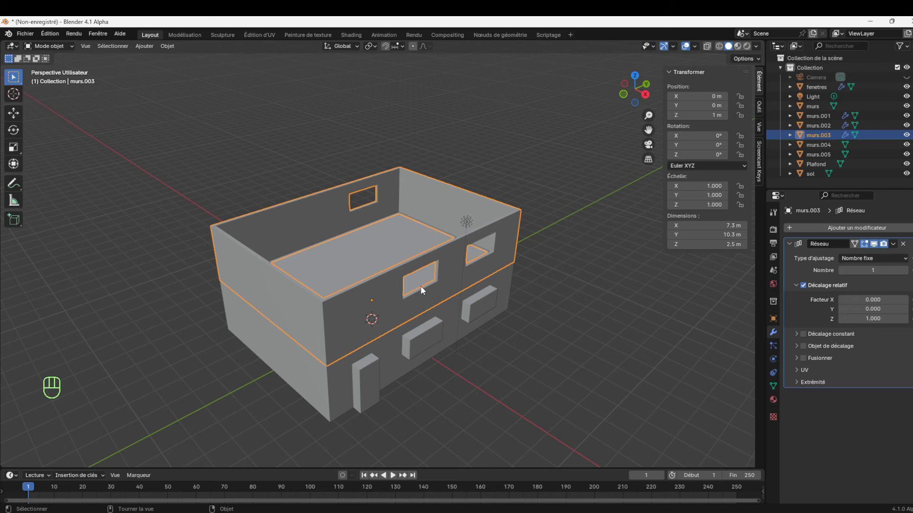
# Join the Plafond slab into the murs.003 walls, keeping the walls as the active object
pyautogui.click(386, 275)
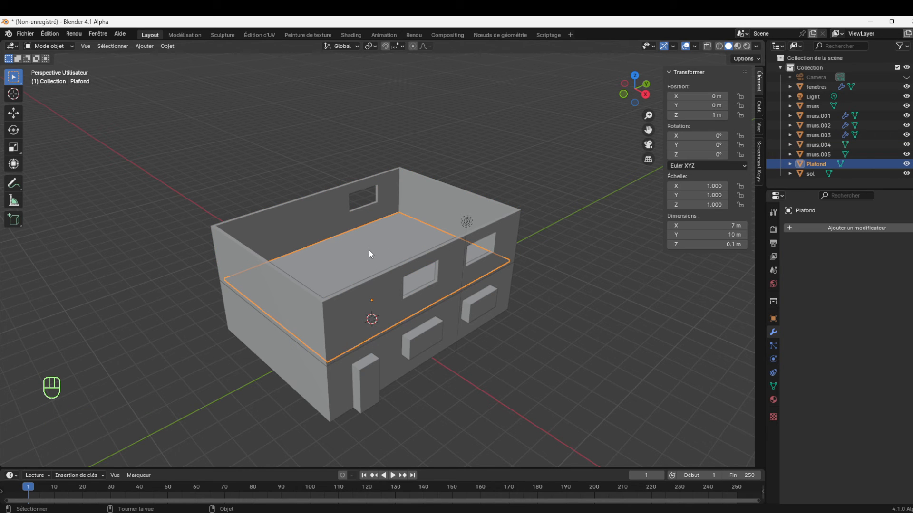
pyautogui.keyDown('shift'); pyautogui.click(395, 282); pyautogui.keyUp('shift')
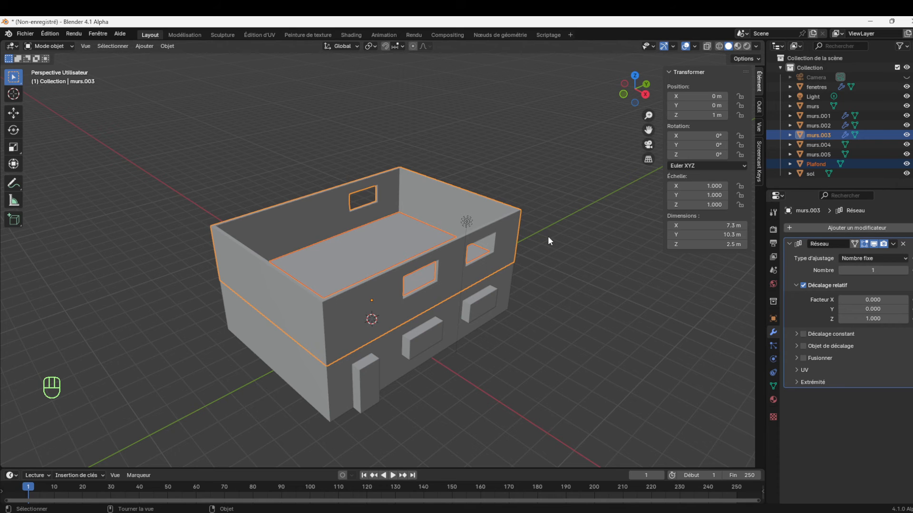
pyautogui.hotkey('ctrl', 'j')
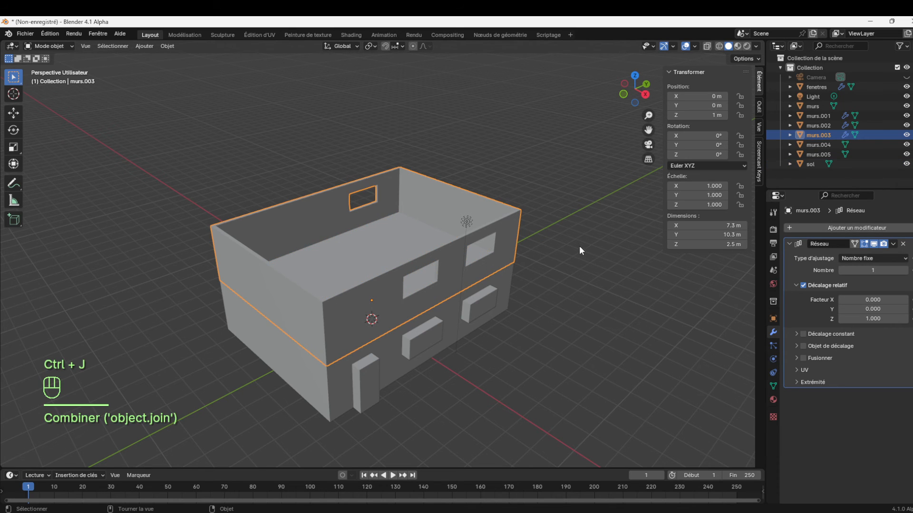
pyautogui.click(577, 247)
pyautogui.click(399, 246)
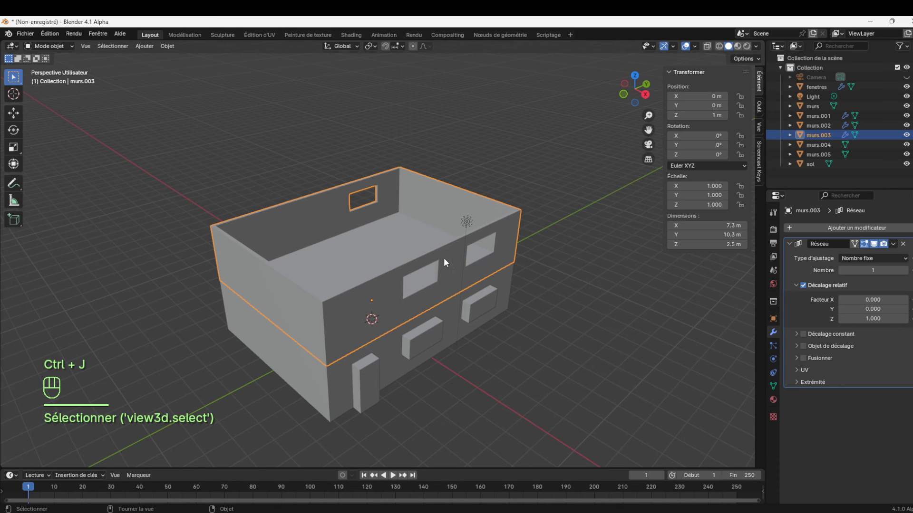
# Set the array count of the joined murs.003 storey to 4 and inspect the stacked floors and windows
pyautogui.moveTo(643, 102); pyautogui.dragTo(502, 114)
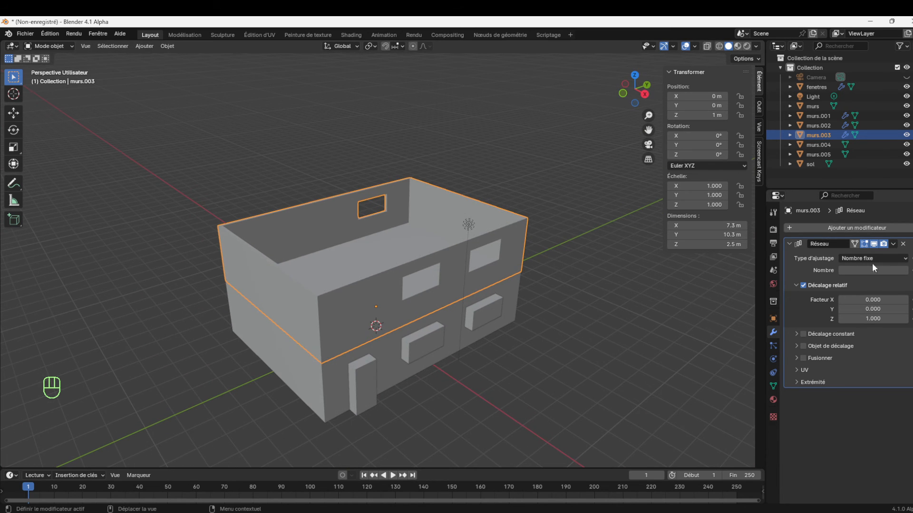
pyautogui.click(905, 271)
pyautogui.click(905, 271)
pyautogui.click(905, 270)
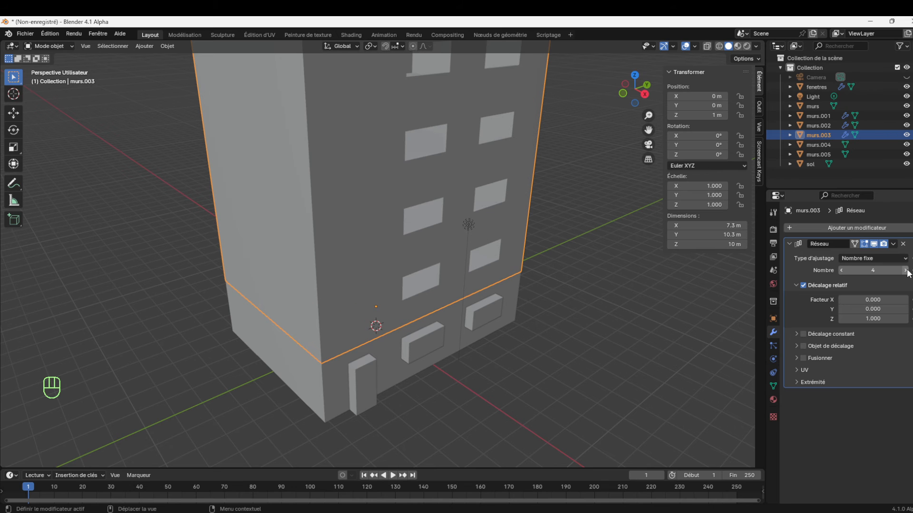
pyautogui.moveTo(644, 102)
pyautogui.mouseDown()
pyautogui.moveTo(573, 107)
pyautogui.moveTo(614, 88)
pyautogui.moveTo(620, 65)
pyautogui.moveTo(612, 60)
pyautogui.moveTo(589, 83)
pyautogui.moveTo(648, 103)
pyautogui.mouseUp()
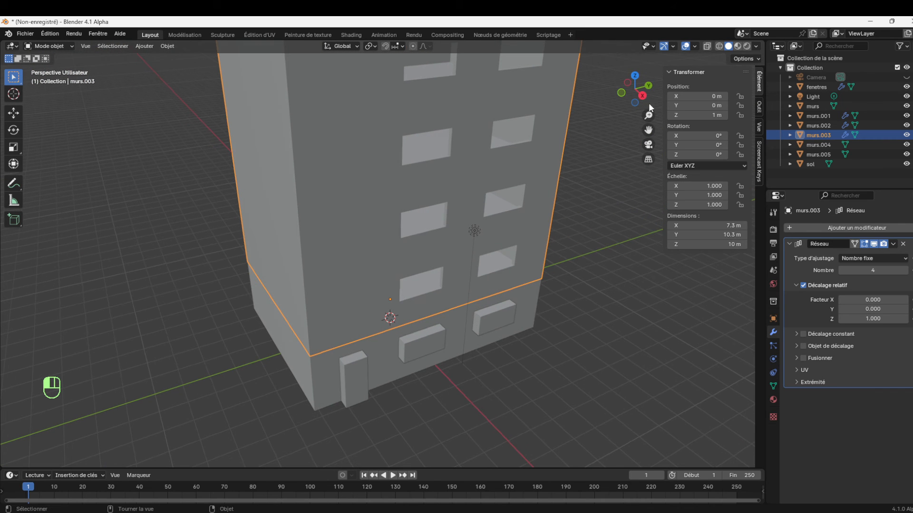
pyautogui.click(839, 270)
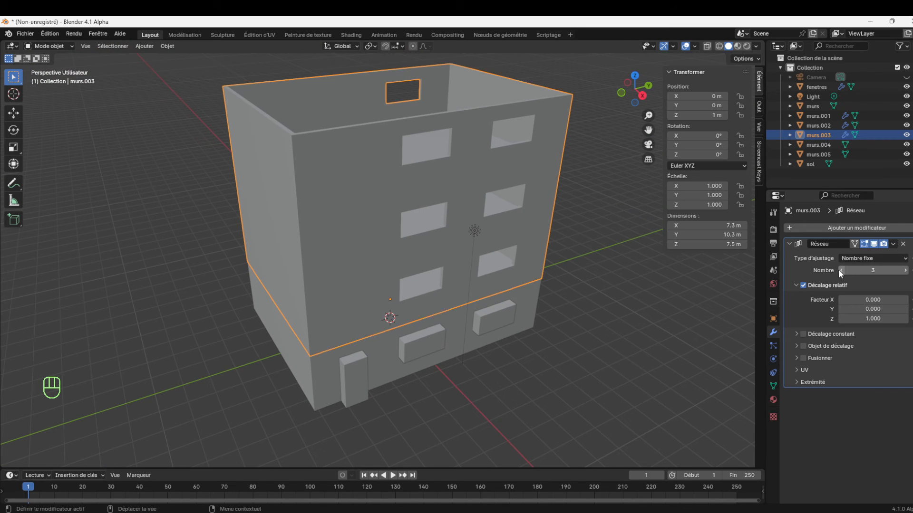
pyautogui.click(905, 270)
pyautogui.moveTo(649, 130); pyautogui.dragTo(652, 284)
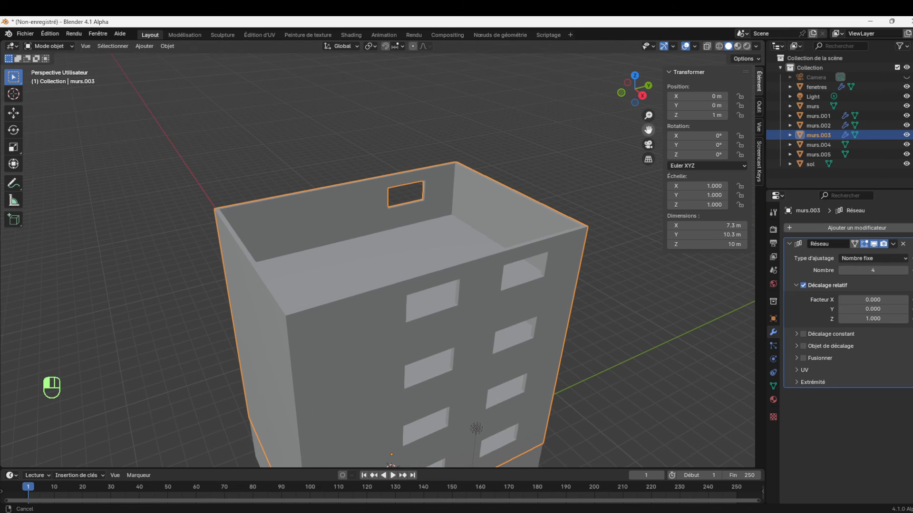
pyautogui.click(442, 240)
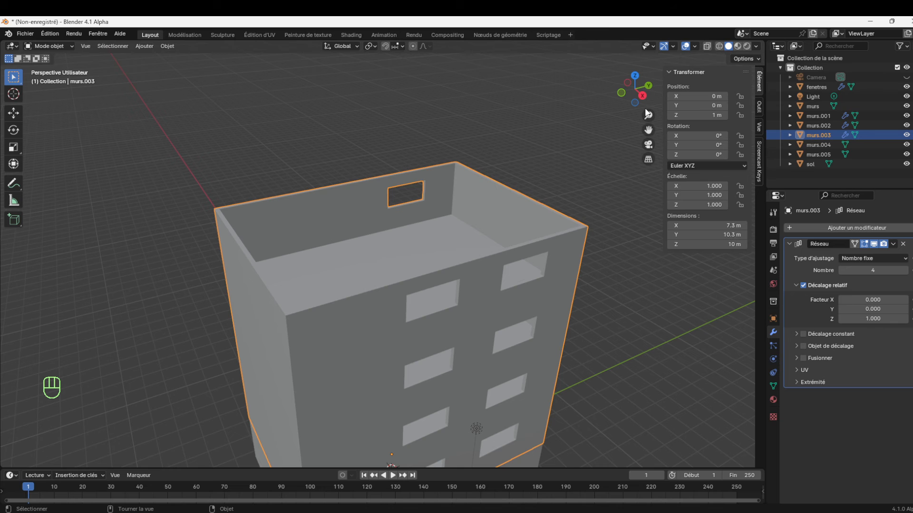
# Duplicate the ground floor plane sol and raise the copy along Z to about 13.46 m as a roof on the top storey
pyautogui.moveTo(649, 130); pyautogui.dragTo(676, 0)
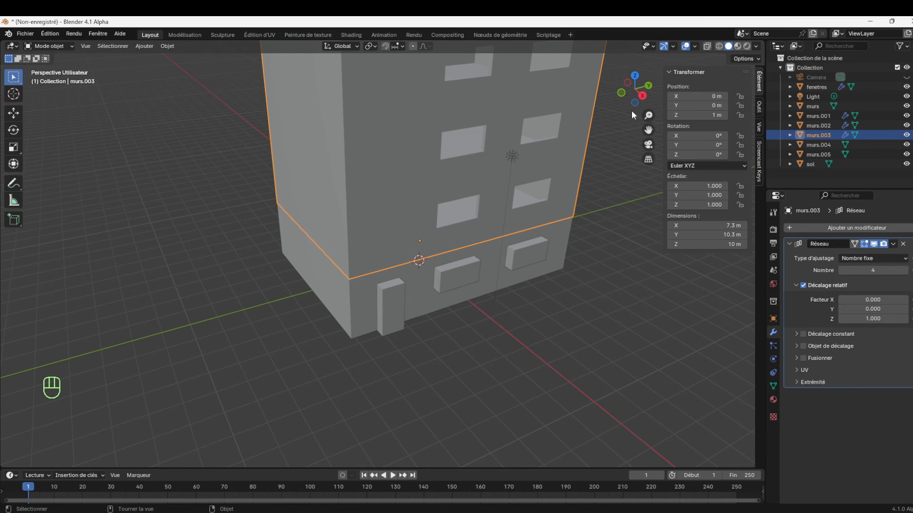
pyautogui.moveTo(649, 98); pyautogui.dragTo(651, 76)
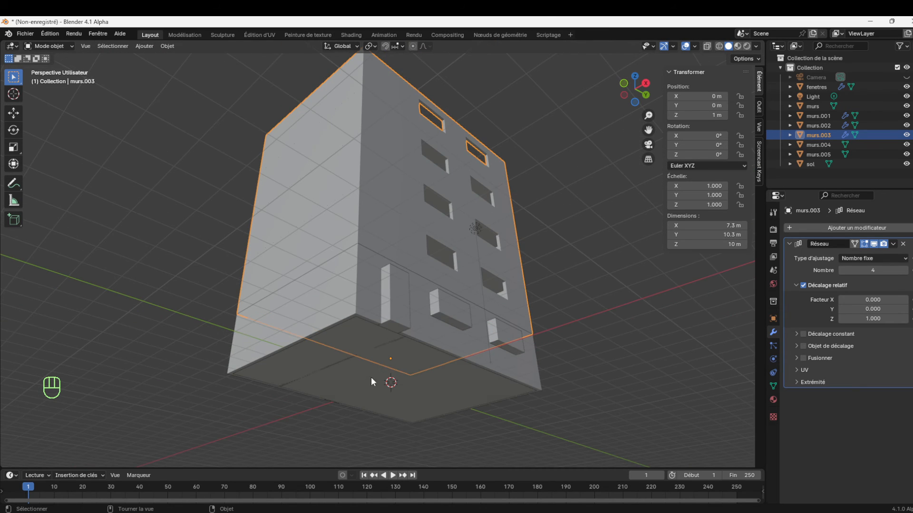
pyautogui.click(367, 393)
pyautogui.moveTo(649, 109); pyautogui.dragTo(578, 247)
pyautogui.hotkey('shift', 'd')
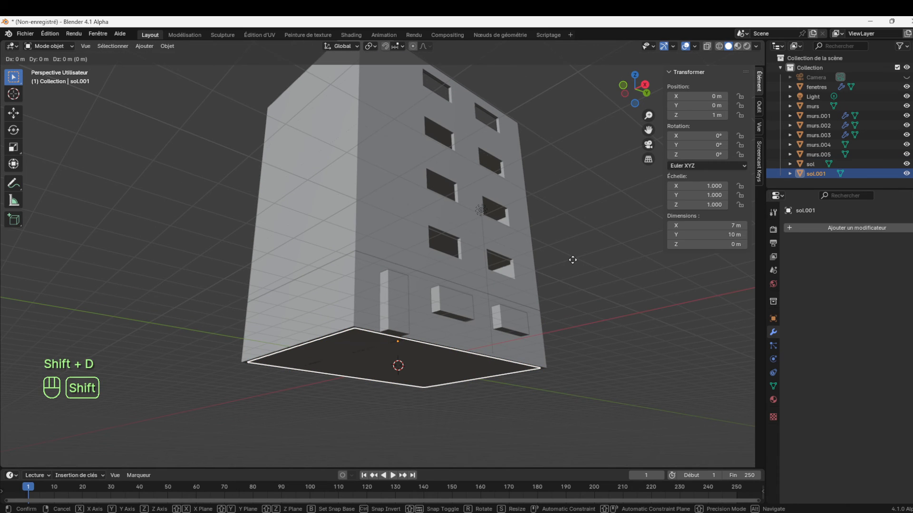
pyautogui.press('z')
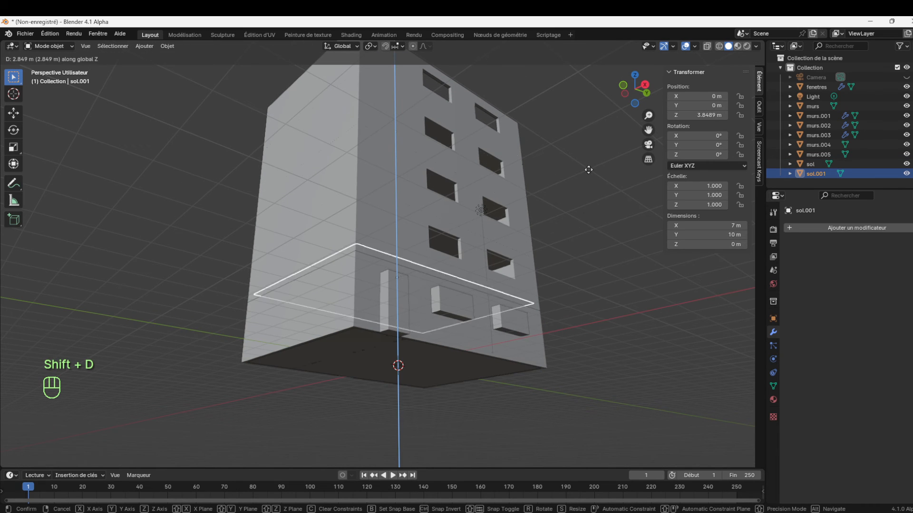
pyautogui.click(610, 447)
pyautogui.moveTo(650, 98); pyautogui.dragTo(659, 312)
pyautogui.moveTo(648, 114); pyautogui.dragTo(651, 160)
pyautogui.click(477, 195)
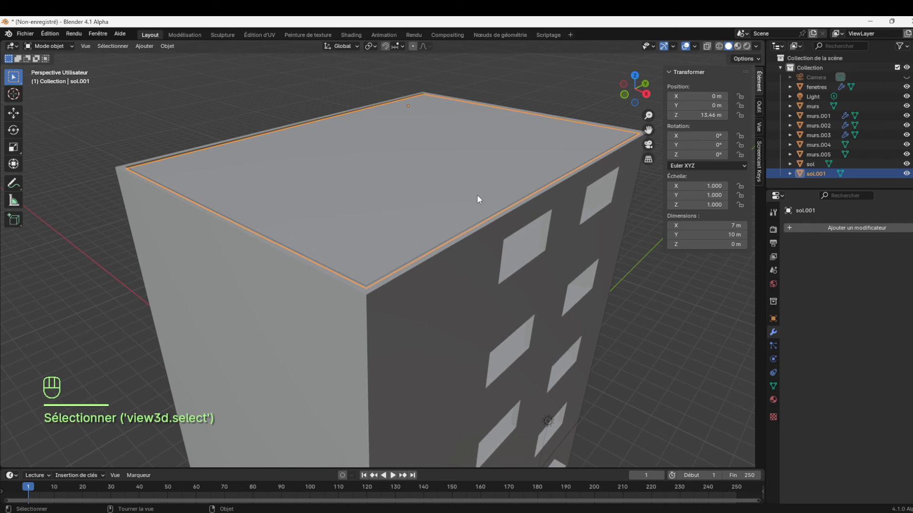
# Lower the roof plane sol.001 along Z to about 13.31 m, below the top edge of the walls
pyautogui.press('g')
pyautogui.press('z')
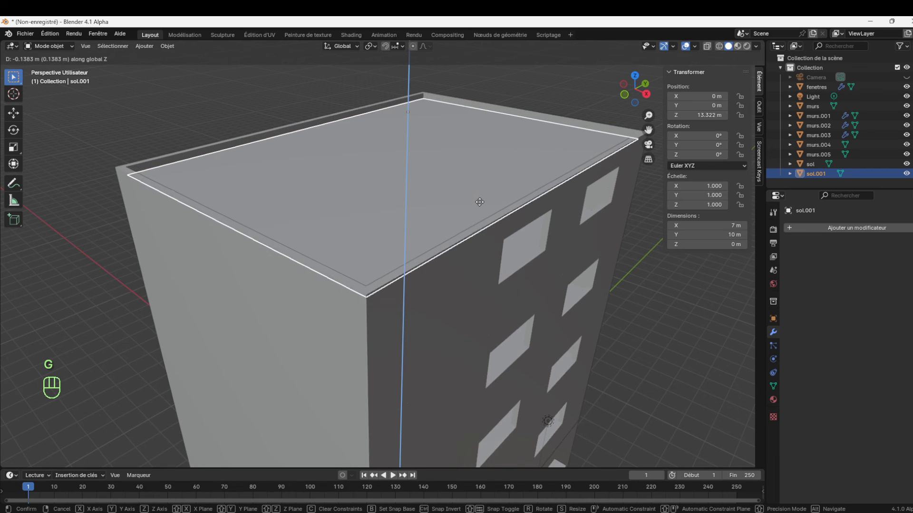
pyautogui.click(479, 201)
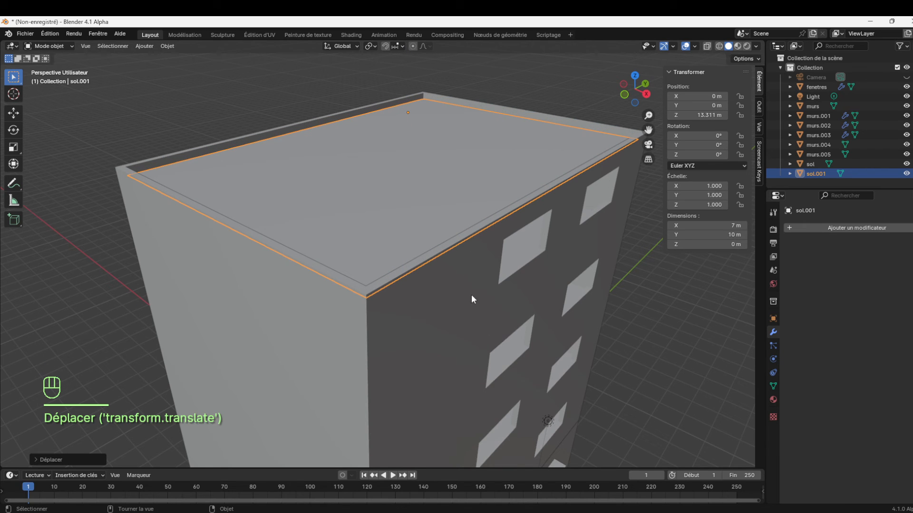
# Apply the Array modifier of the murs.003 walls and open their mesh in Edit Mode
pyautogui.click(458, 302)
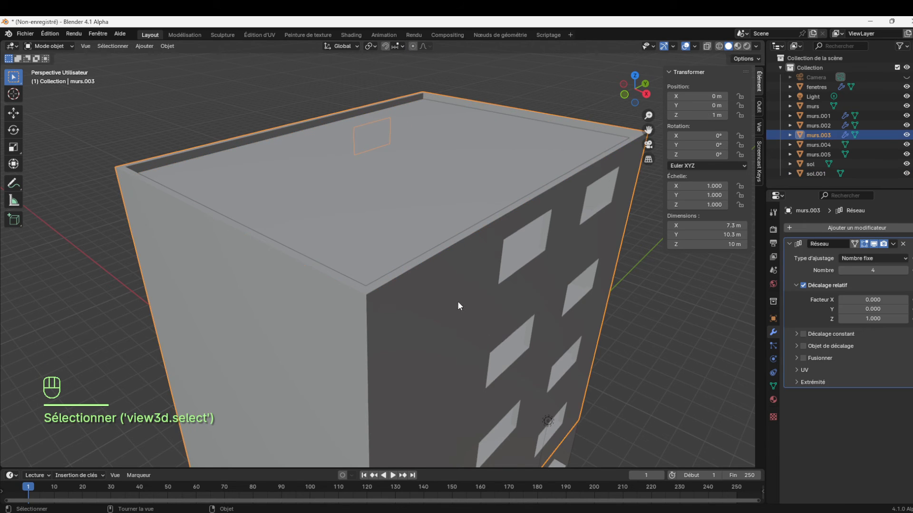
pyautogui.click(889, 243)
pyautogui.click(865, 252)
pyautogui.click(698, 303)
pyautogui.click(516, 243)
pyautogui.press('Tab')
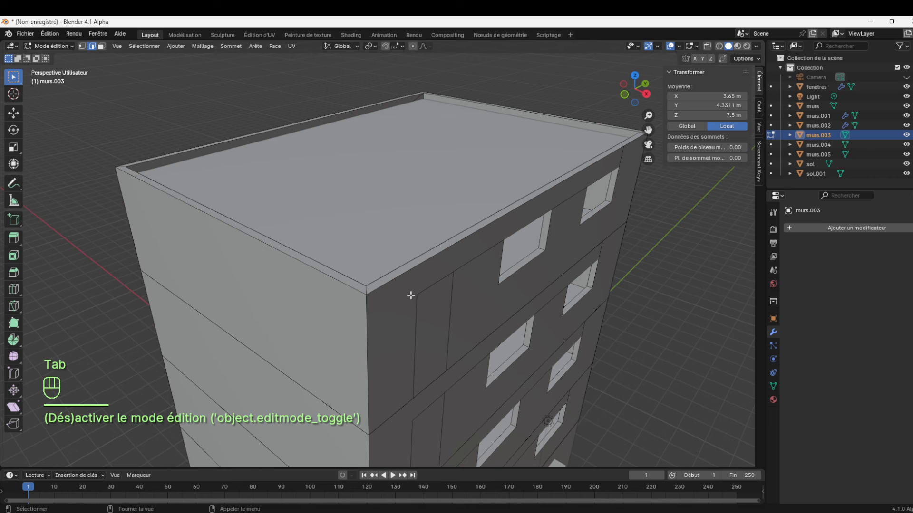
# Select all top rim faces of the murs.003 walls, raise them about 0.22 m along Z as a parapet, and return to Object Mode
pyautogui.click(101, 46)
pyautogui.click(122, 166)
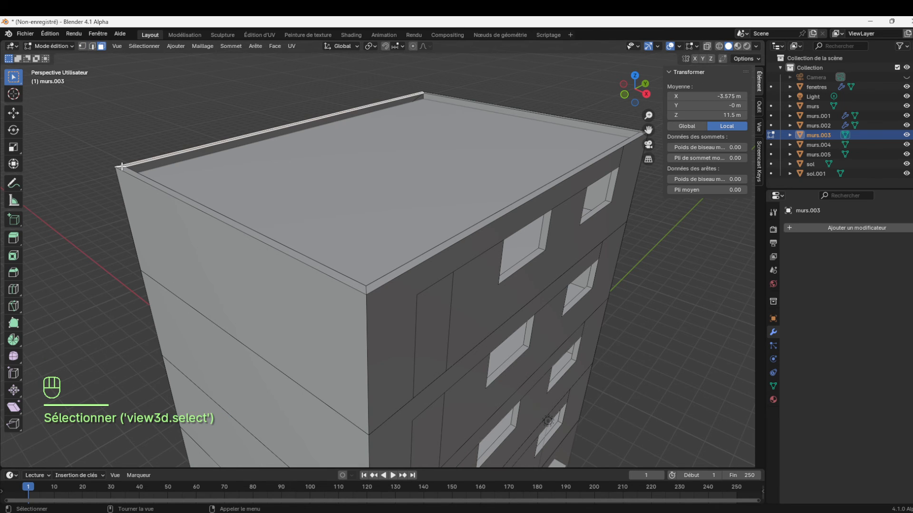
pyautogui.keyDown('alt'); pyautogui.click(122, 166); pyautogui.keyUp('alt')
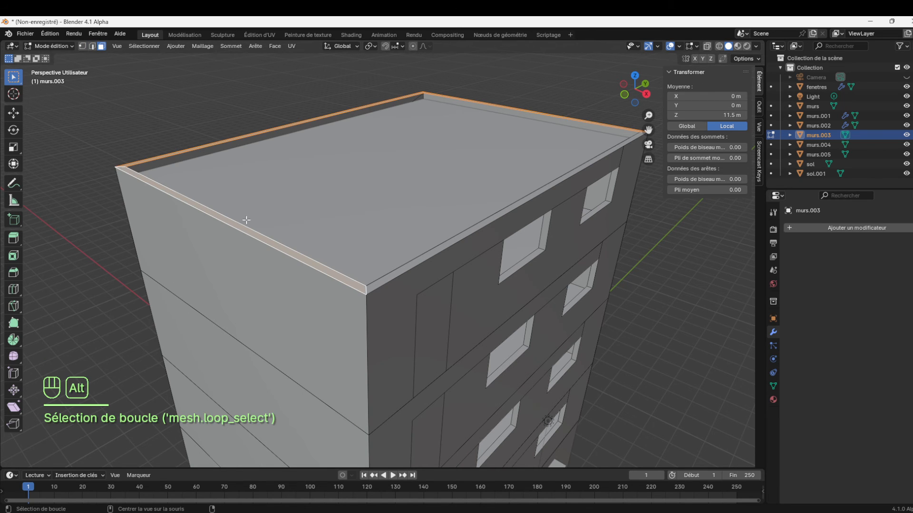
pyautogui.keyDown('alt'); pyautogui.keyDown('shift'); pyautogui.click(373, 285); pyautogui.keyUp('shift'); pyautogui.keyUp('alt')
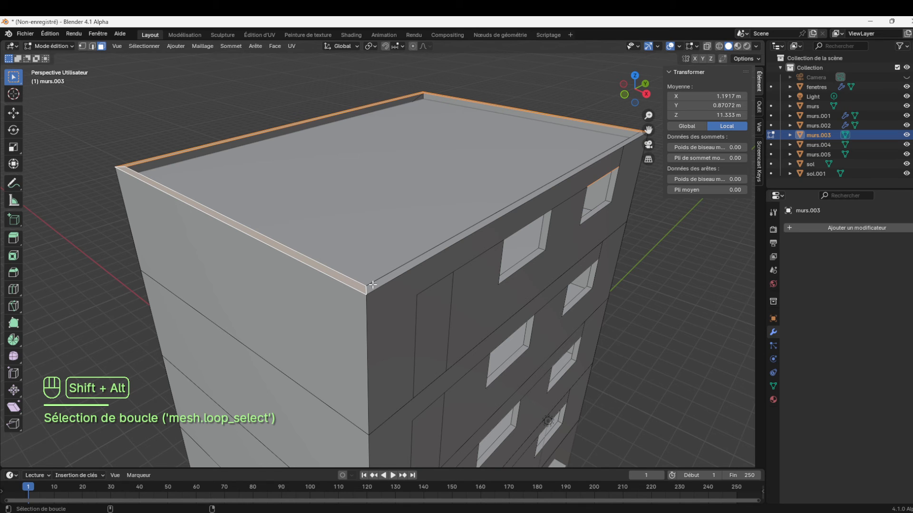
pyautogui.keyDown('alt'); pyautogui.click(369, 287); pyautogui.keyUp('alt')
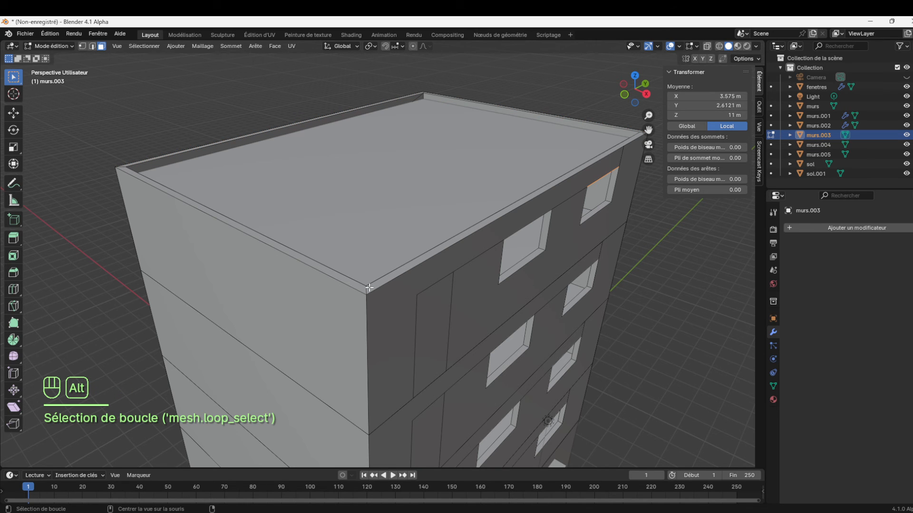
pyautogui.keyDown('alt'); pyautogui.click(365, 289); pyautogui.keyUp('alt')
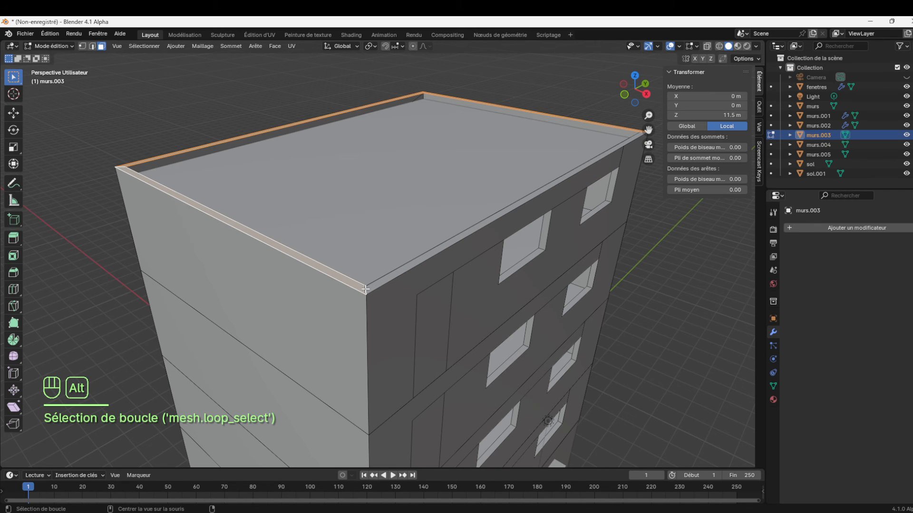
pyautogui.keyDown('shift'); pyautogui.click(413, 263); pyautogui.keyUp('shift')
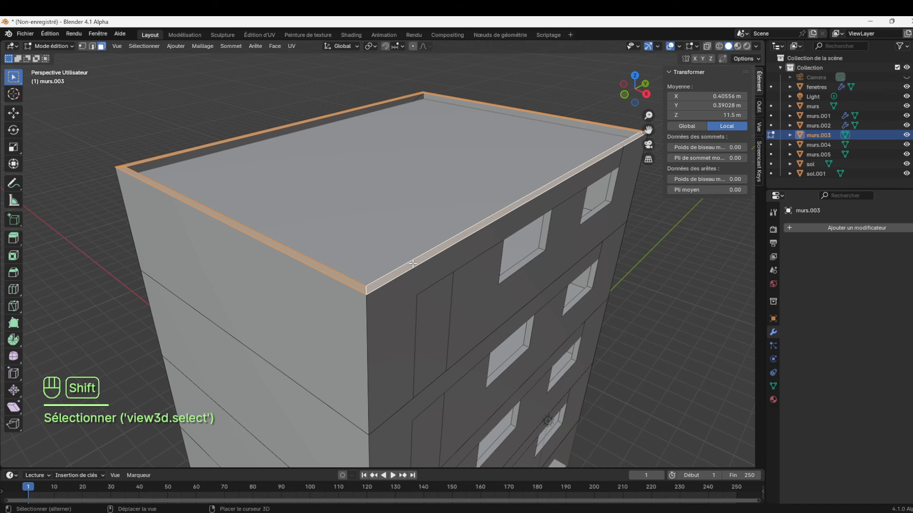
pyautogui.press('g')
pyautogui.press('z')
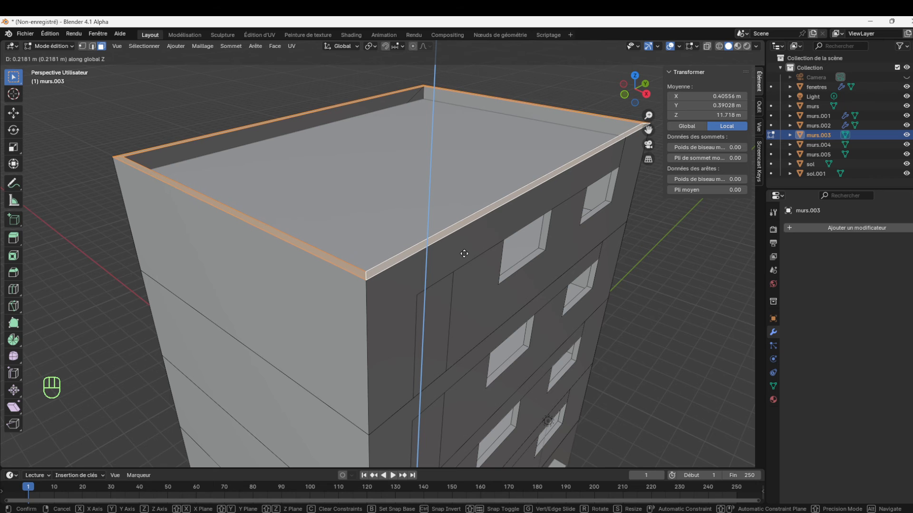
pyautogui.click(464, 252)
pyautogui.click(124, 96)
pyautogui.click(59, 47)
pyautogui.click(64, 56)
# Raise the roof plane sol.001 along Z to about 13.46 m inside the parapet
pyautogui.click(442, 171)
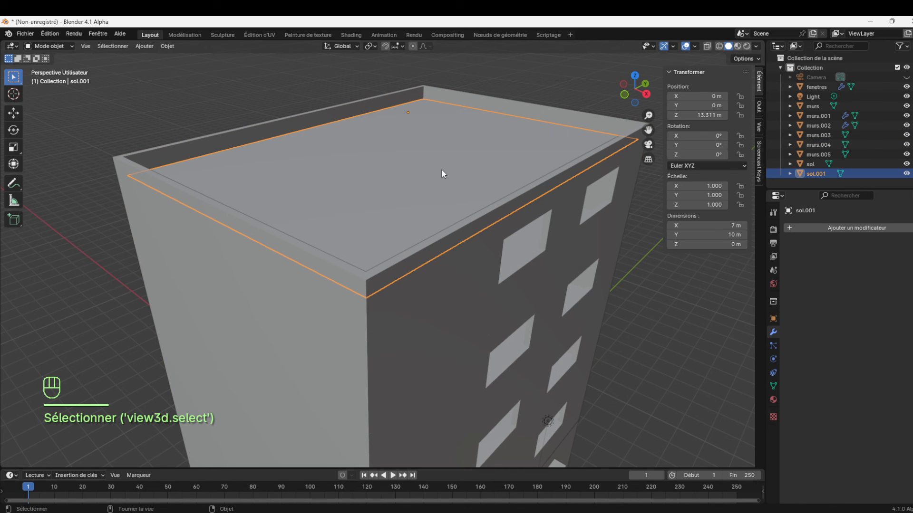
pyautogui.press('g')
pyautogui.press('z')
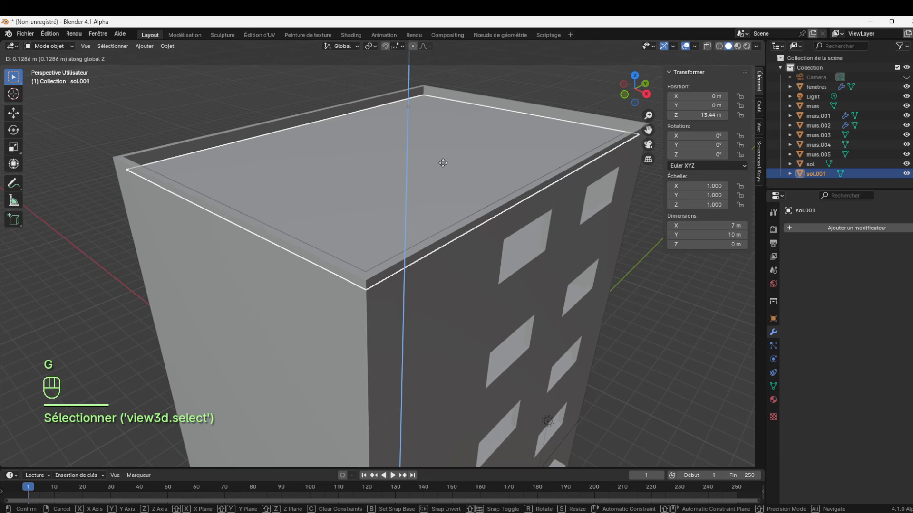
pyautogui.click(443, 164)
pyautogui.click(657, 276)
# Duplicate the door block murs.002 and raise the copy along Z to about 13.54 m, at roof level
pyautogui.moveTo(648, 116); pyautogui.dragTo(648, 200)
pyautogui.moveTo(640, 101); pyautogui.dragTo(511, 95)
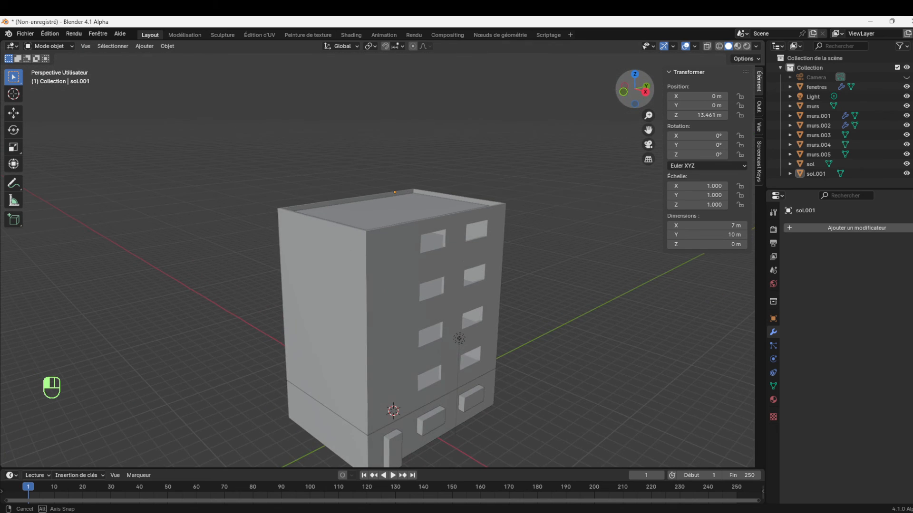
pyautogui.moveTo(648, 130)
pyautogui.mouseDown()
pyautogui.moveTo(627, 58)
pyautogui.moveTo(649, 131)
pyautogui.mouseUp()
pyautogui.click(397, 450)
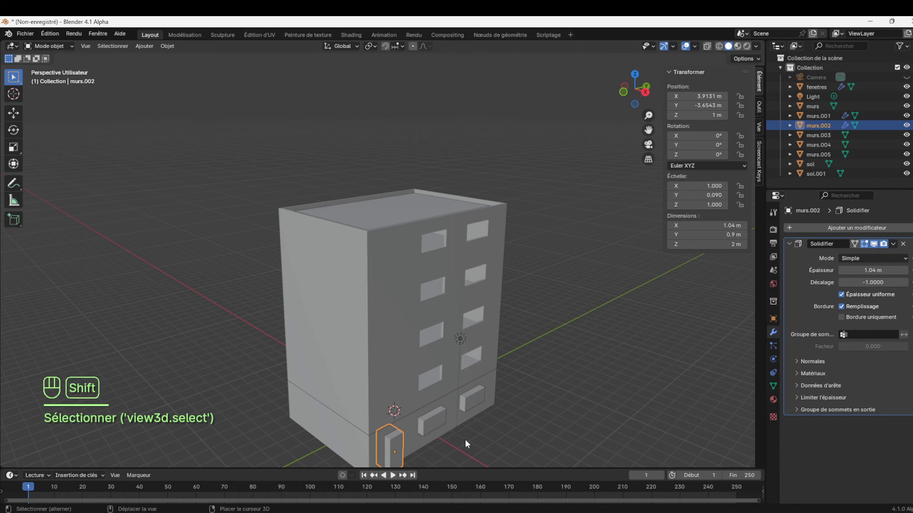
pyautogui.hotkey('shift', 'd')
pyautogui.press('z')
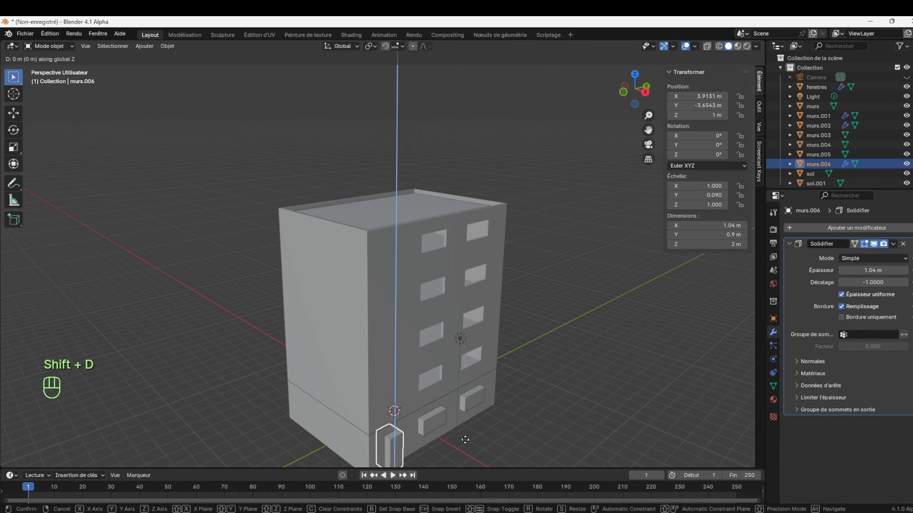
pyautogui.click(560, 197)
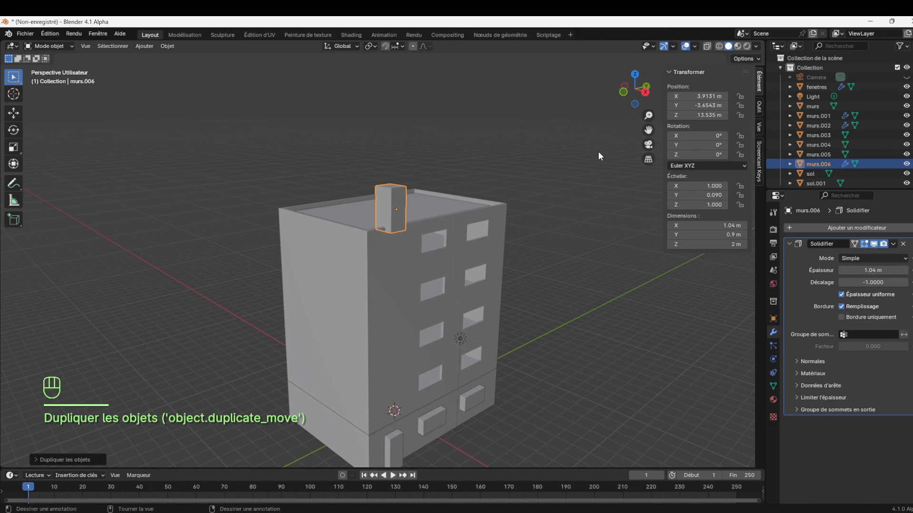
# Move the duplicated block along X to about 0.2 m so it stands over the roof
pyautogui.moveTo(642, 100)
pyautogui.mouseDown()
pyautogui.moveTo(632, 95)
pyautogui.moveTo(646, 104)
pyautogui.mouseUp()
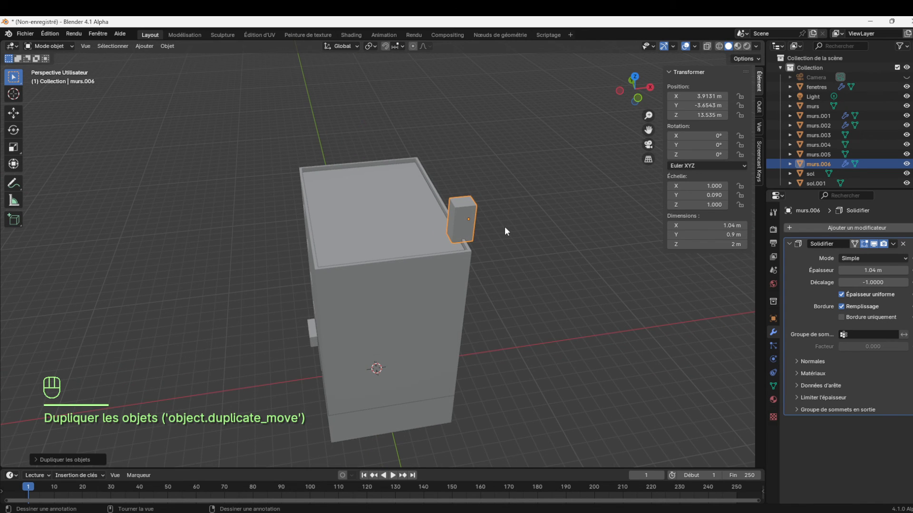
pyautogui.press('g')
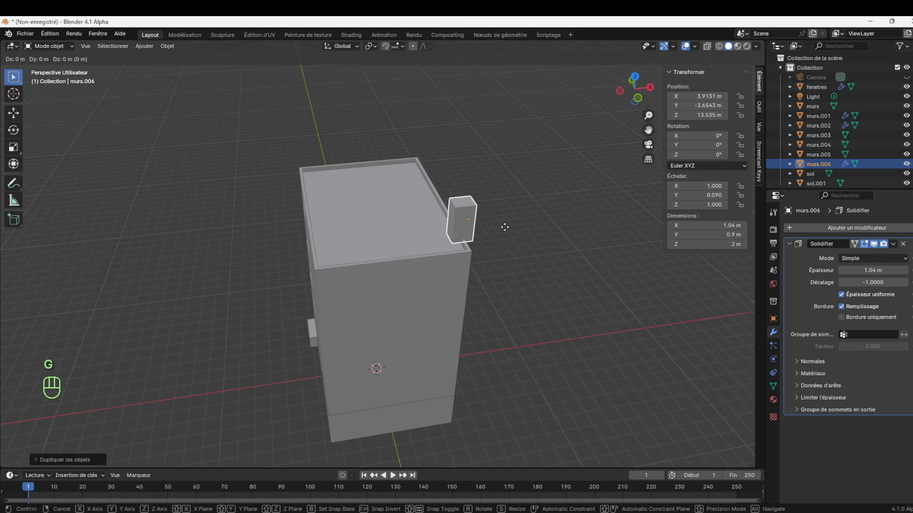
pyautogui.press('x')
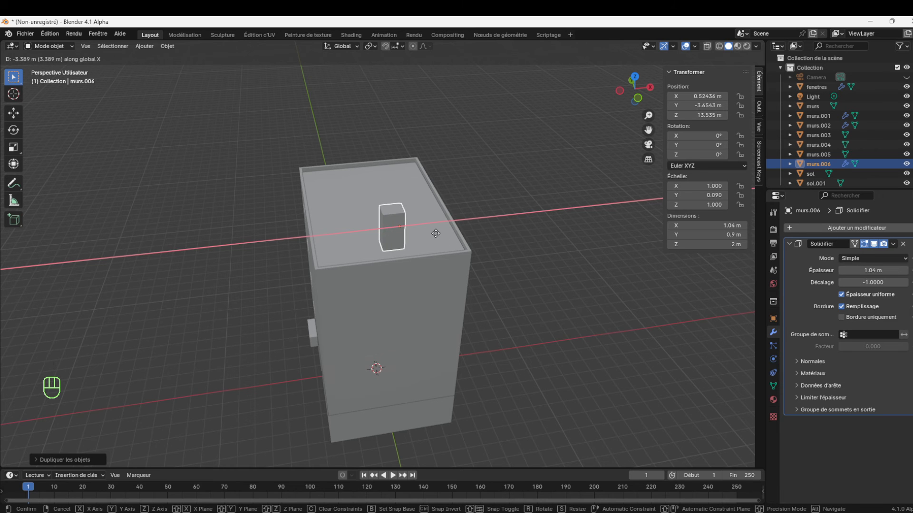
pyautogui.click(428, 233)
# Widen the roof block along Y to about 1.5 m and move it along Y to about 3.28 m
pyautogui.moveTo(634, 90); pyautogui.dragTo(496, 208)
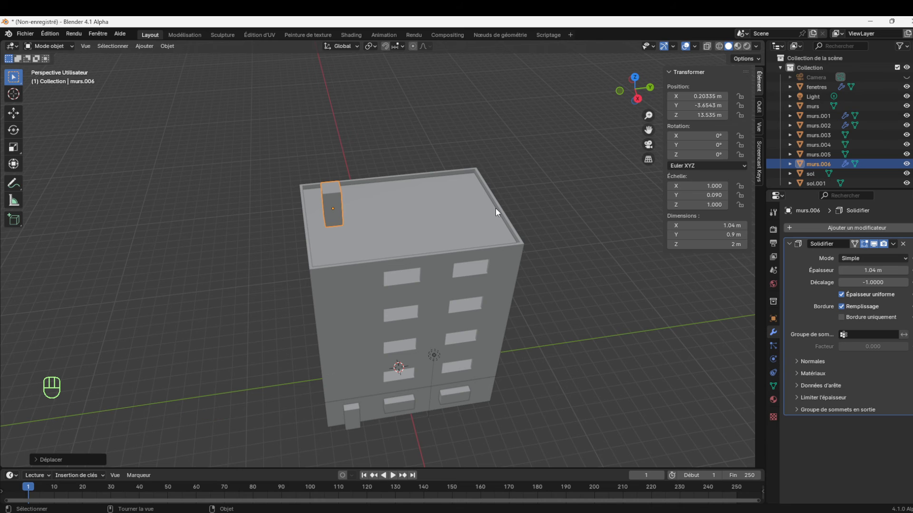
pyautogui.press('s')
pyautogui.press('y')
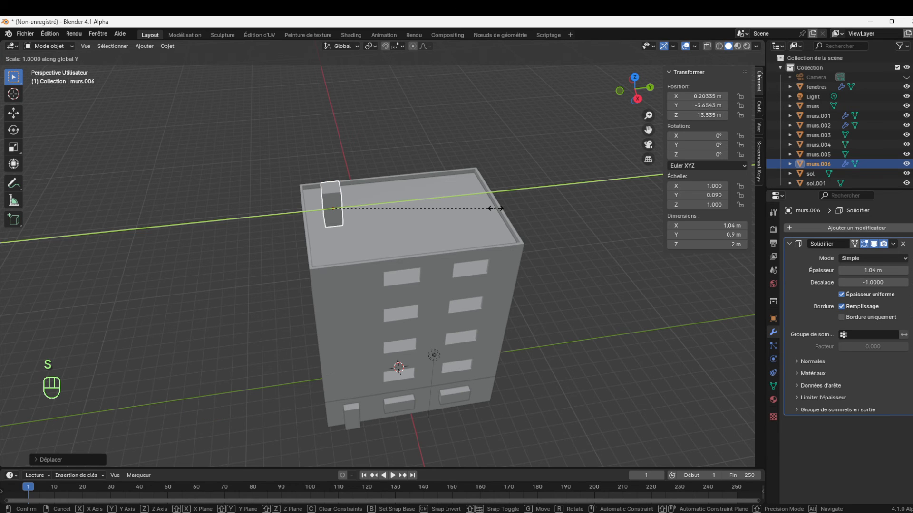
pyautogui.click(564, 219)
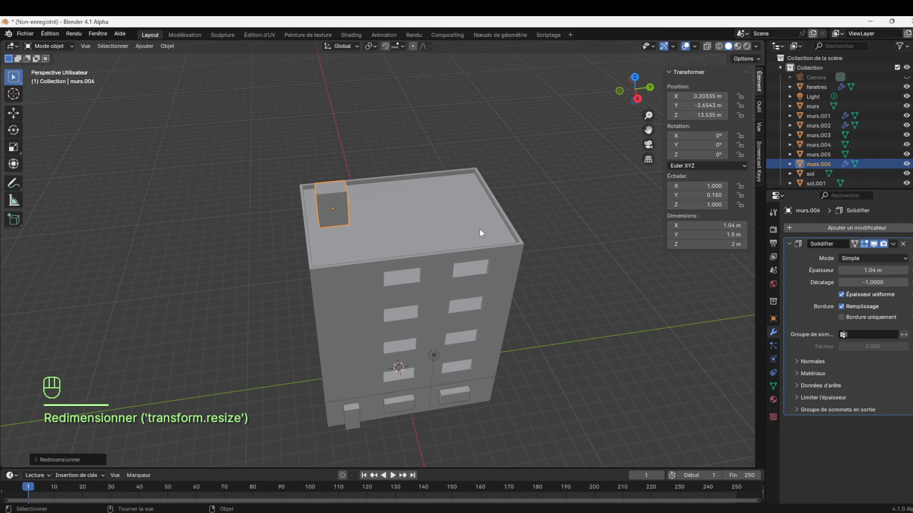
pyautogui.press('g')
pyautogui.press('y')
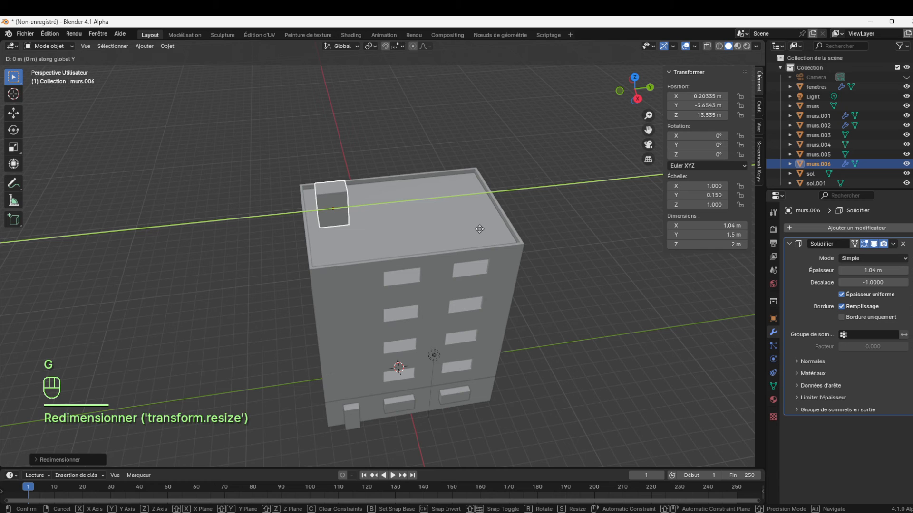
pyautogui.click(611, 220)
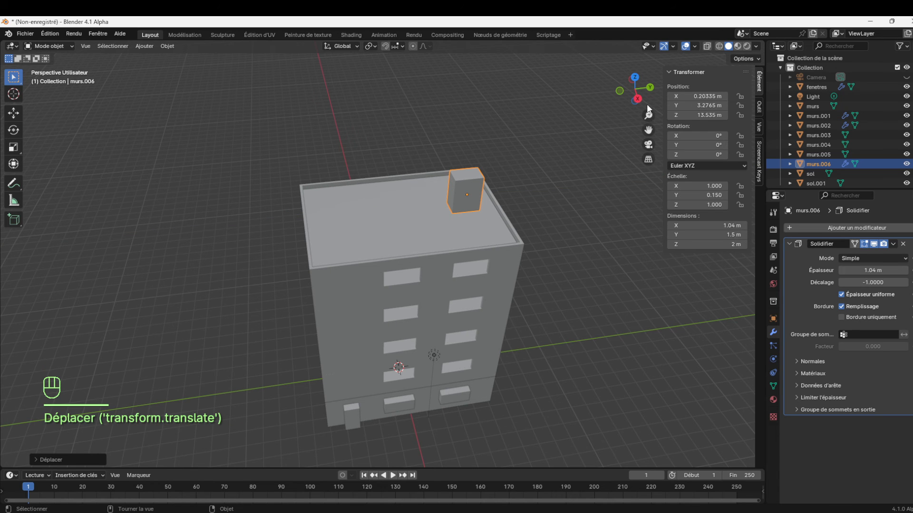
# Scale the roof block along X to a depth of about 1.74 m
pyautogui.moveTo(632, 95); pyautogui.dragTo(652, 95)
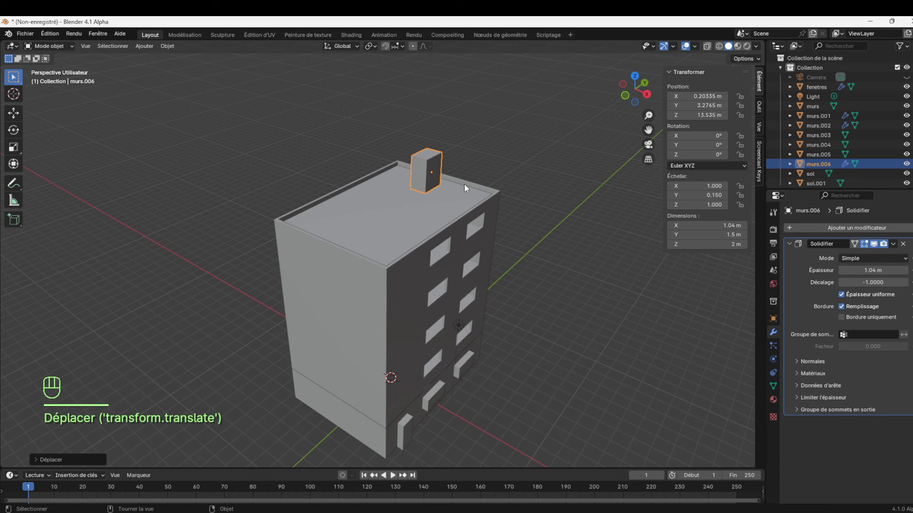
pyautogui.press('s')
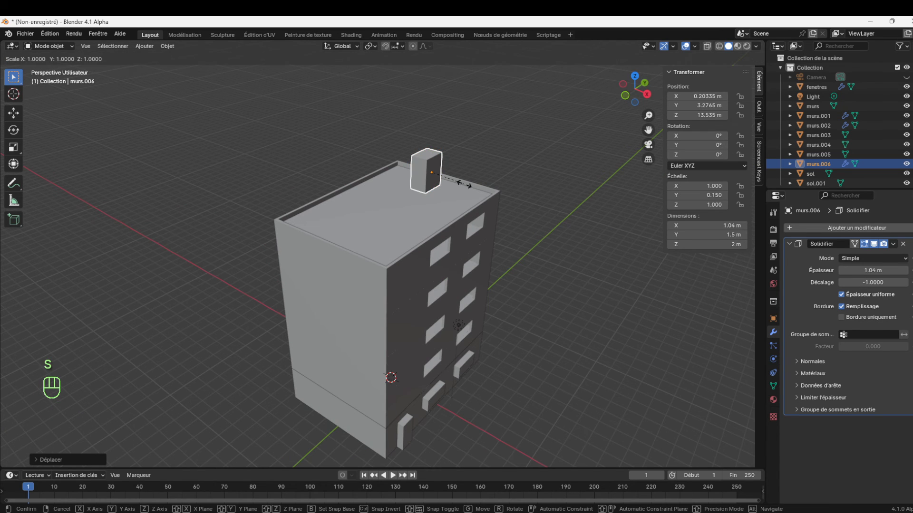
pyautogui.press('x')
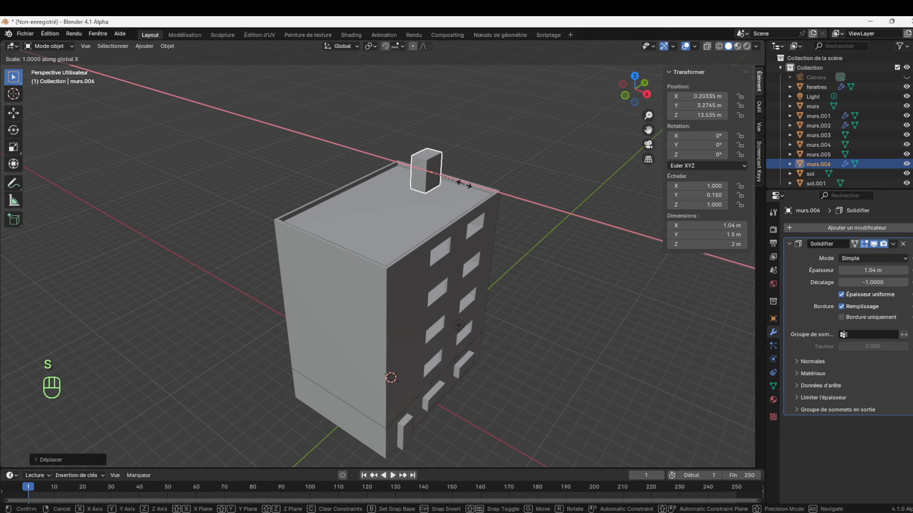
pyautogui.click(484, 195)
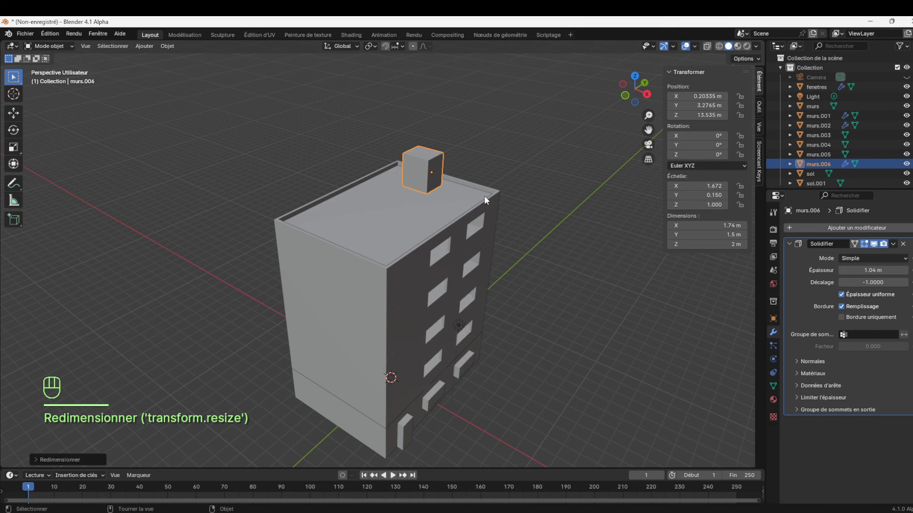
pyautogui.click(523, 156)
pyautogui.click(431, 177)
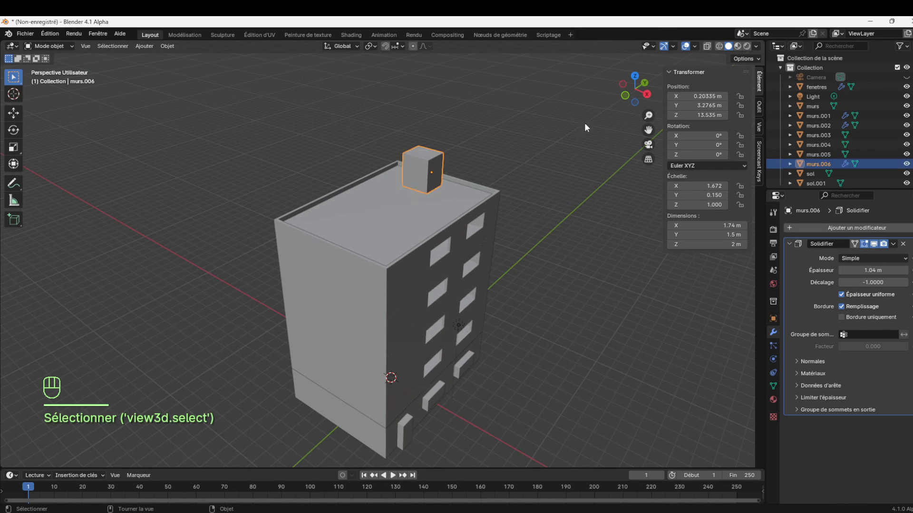
# Lower the roof block along Z to about 13.42 m against the roof surface and keep it selected
pyautogui.moveTo(648, 115); pyautogui.dragTo(647, 90)
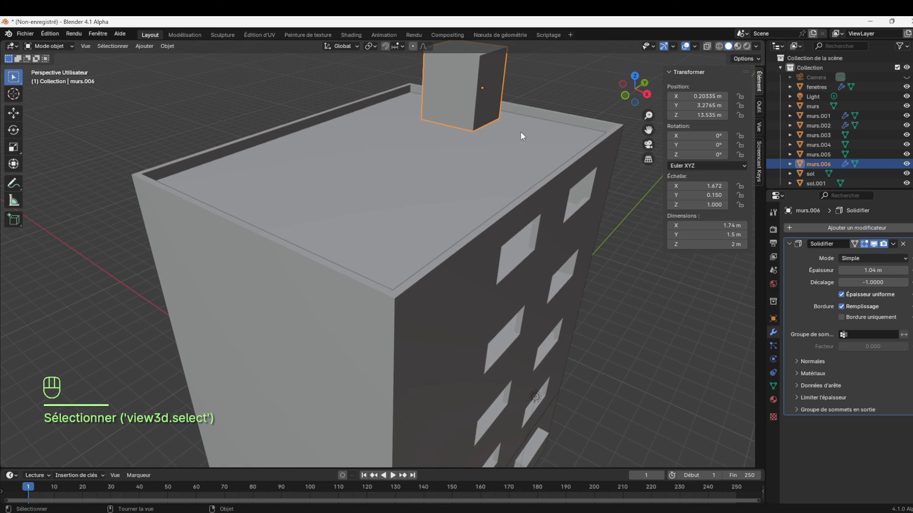
pyautogui.press('g')
pyautogui.press('z')
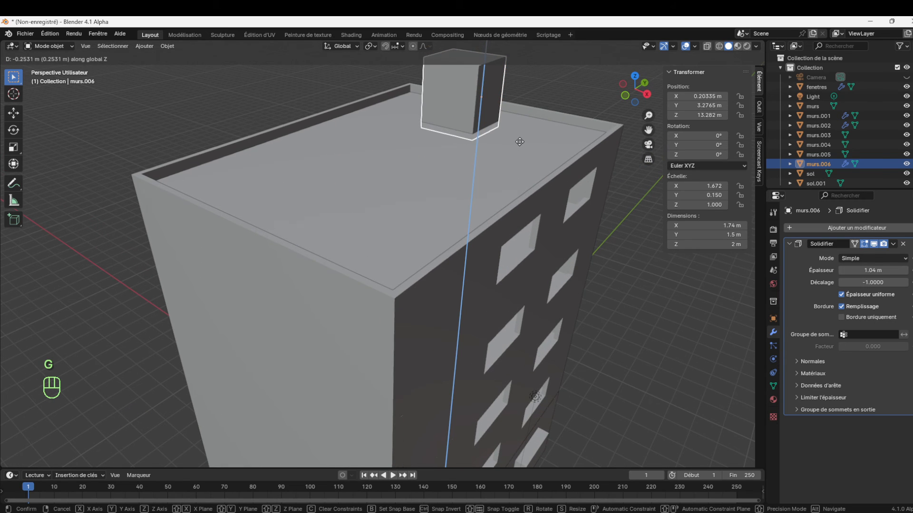
pyautogui.click(519, 137)
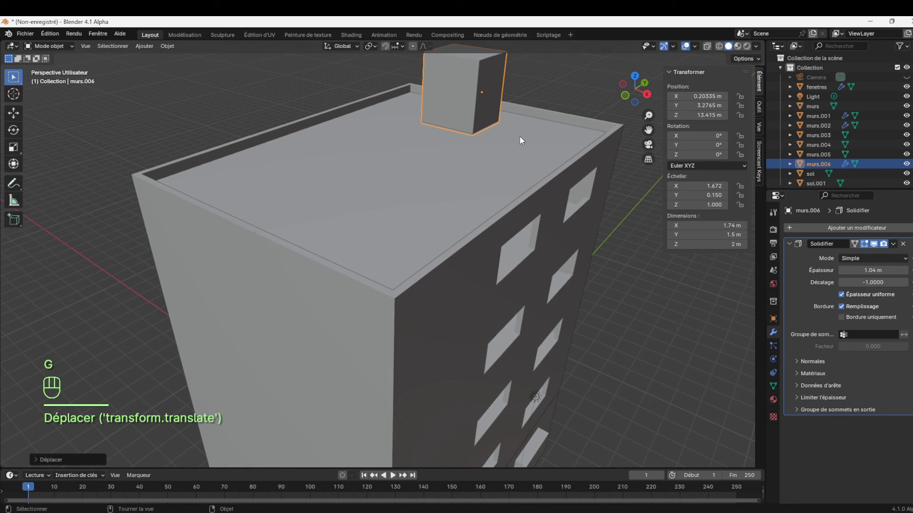
pyautogui.click(560, 84)
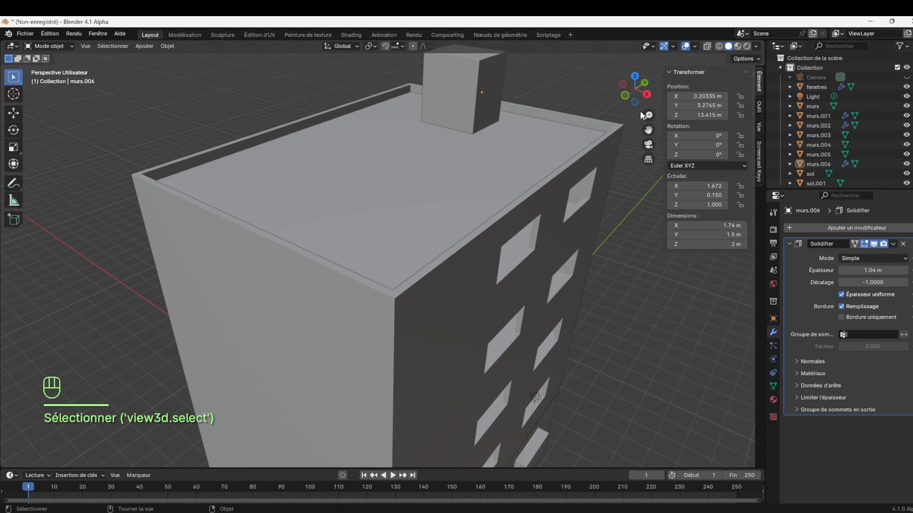
pyautogui.click(474, 93)
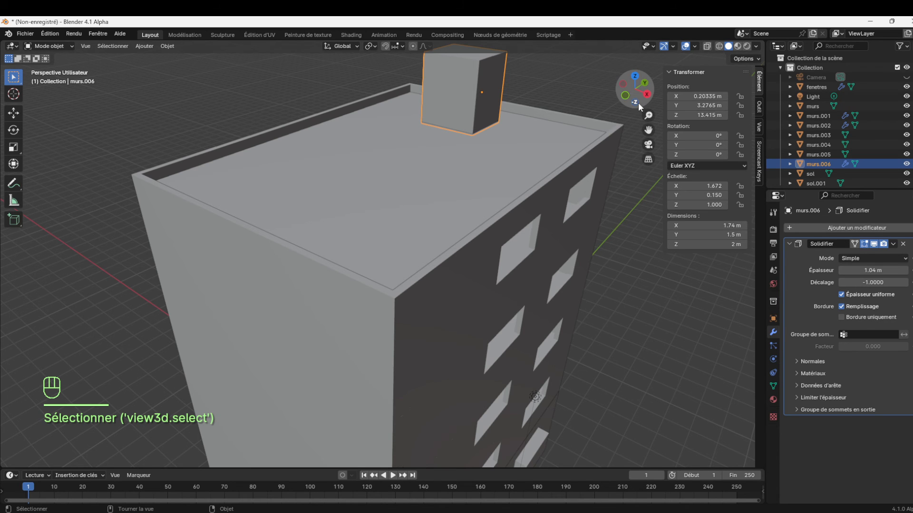
# Isolate the ground-floor walls together with the point light in local view
pyautogui.moveTo(641, 104)
pyautogui.mouseDown()
pyautogui.moveTo(640, 143)
pyautogui.moveTo(638, 106)
pyautogui.mouseUp()
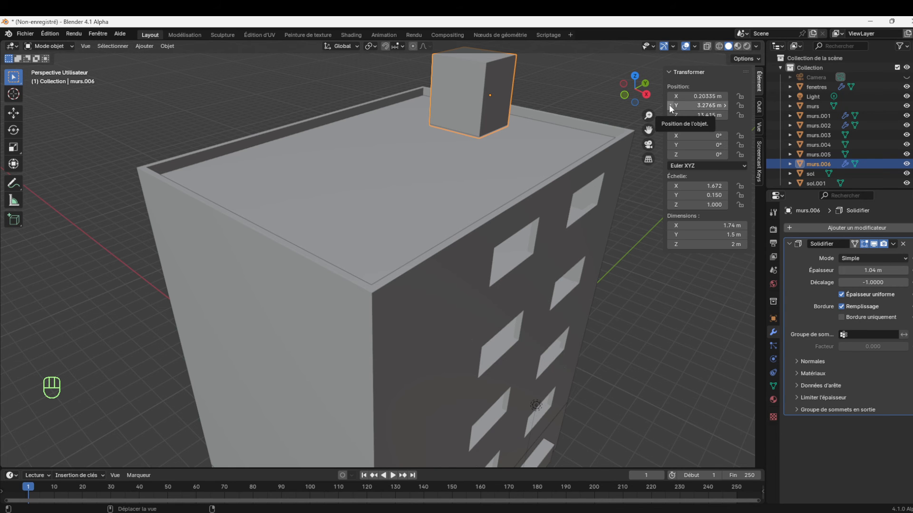
pyautogui.scroll(-6, 648, 108)
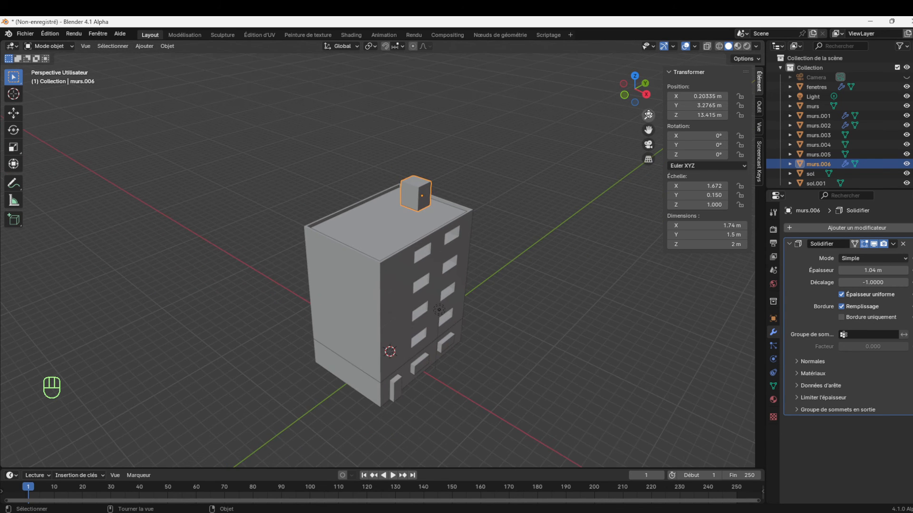
pyautogui.moveTo(647, 105)
pyautogui.mouseDown()
pyautogui.moveTo(627, 93)
pyautogui.moveTo(644, 90)
pyautogui.mouseUp()
pyautogui.click(443, 317)
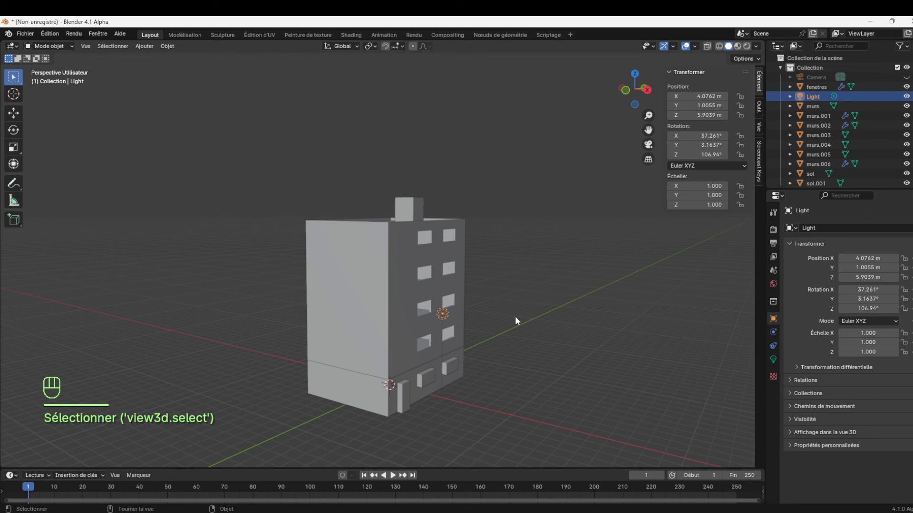
pyautogui.click(423, 305)
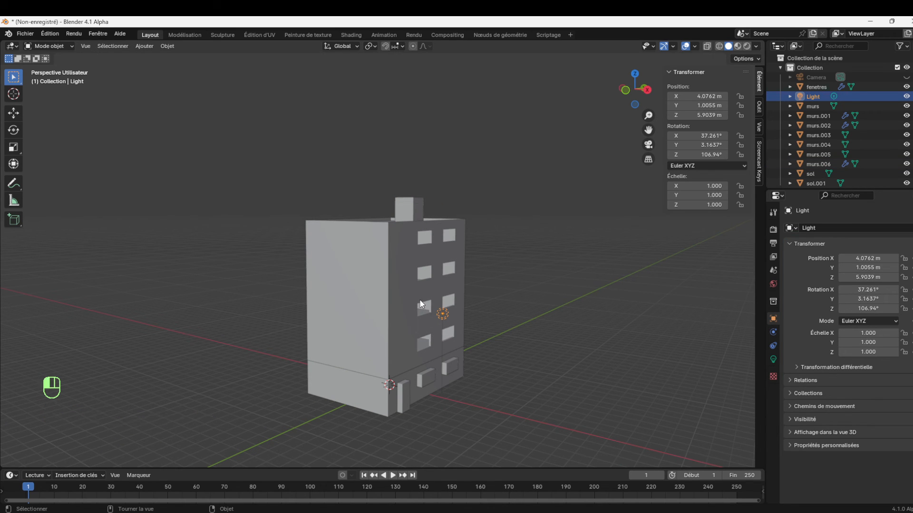
pyautogui.click(411, 377)
pyautogui.click(412, 376)
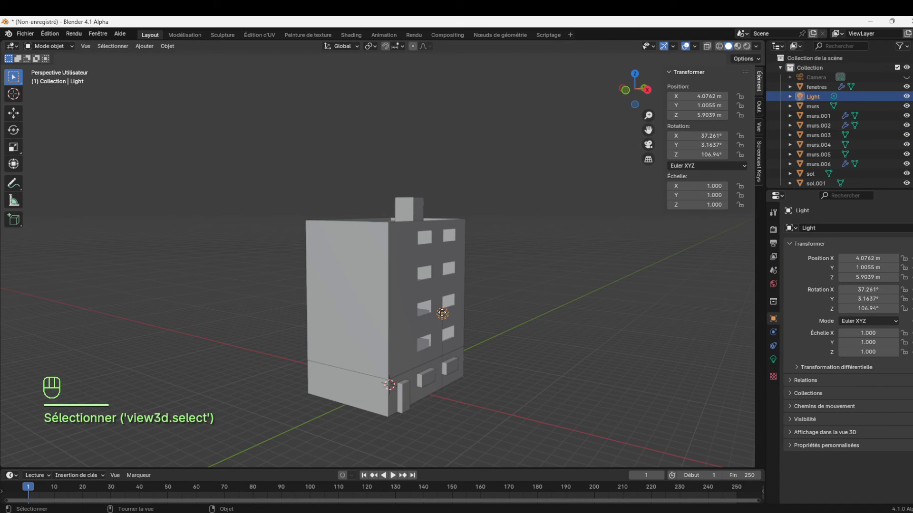
pyautogui.keyDown('shift'); pyautogui.click(413, 377); pyautogui.keyUp('shift')
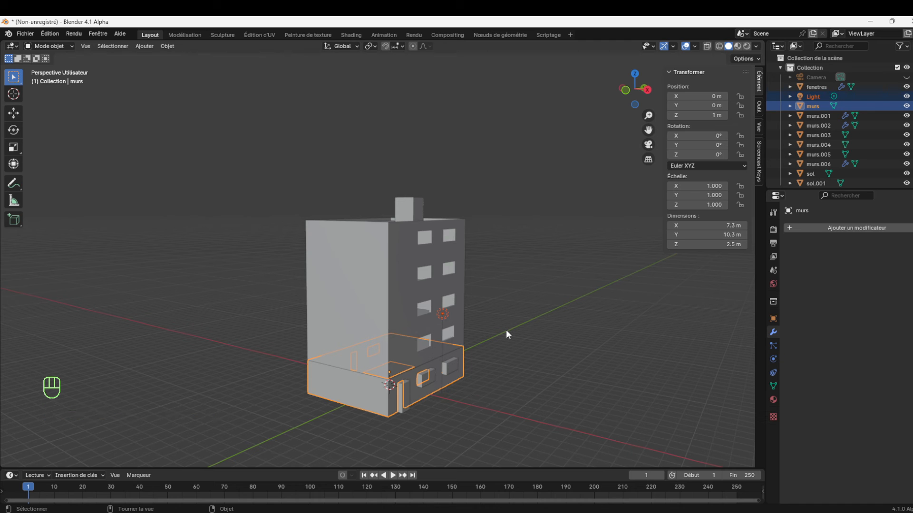
pyautogui.press('KP_Divide')
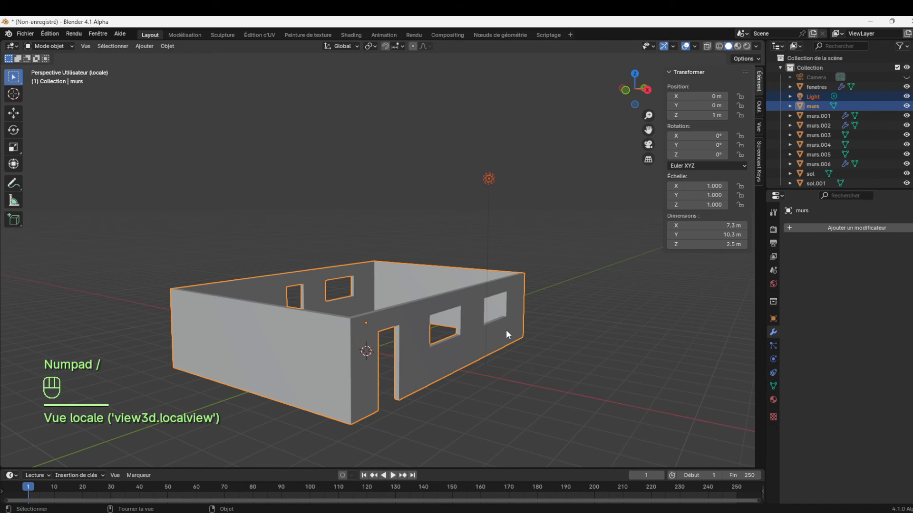
# Move the point light along X to about 0 m, the middle of the room's width
pyautogui.moveTo(648, 99); pyautogui.dragTo(572, 139)
pyautogui.click(491, 180)
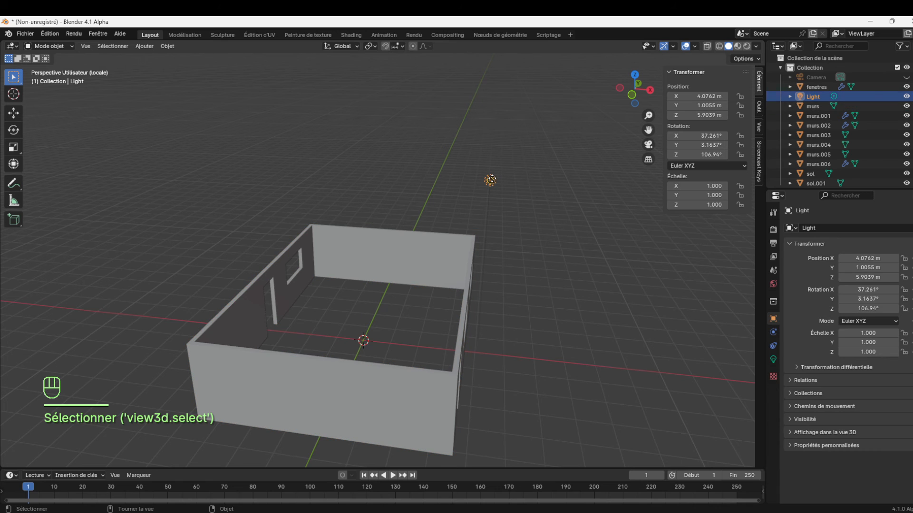
pyautogui.press('g')
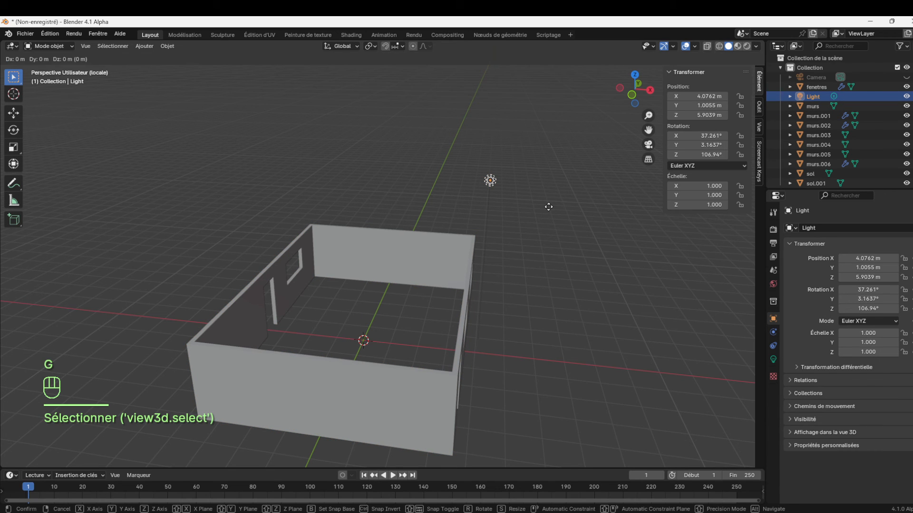
pyautogui.press('x')
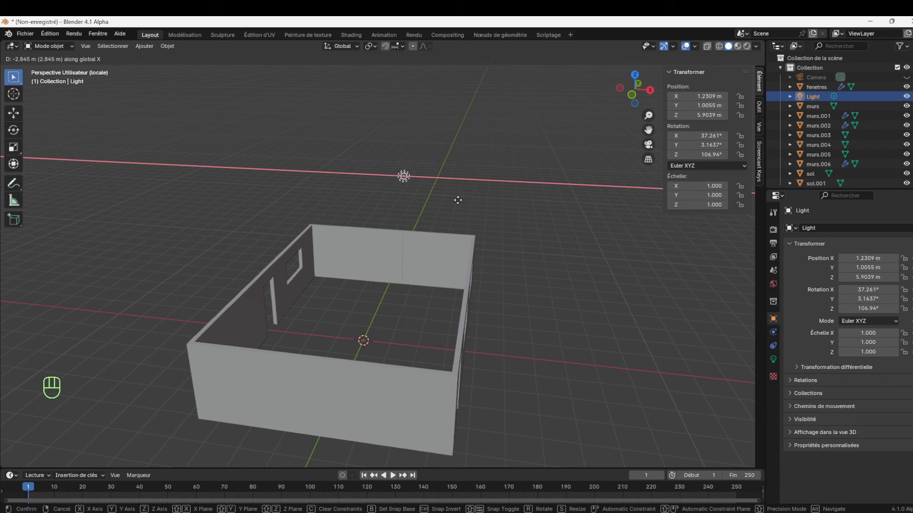
pyautogui.click(426, 200)
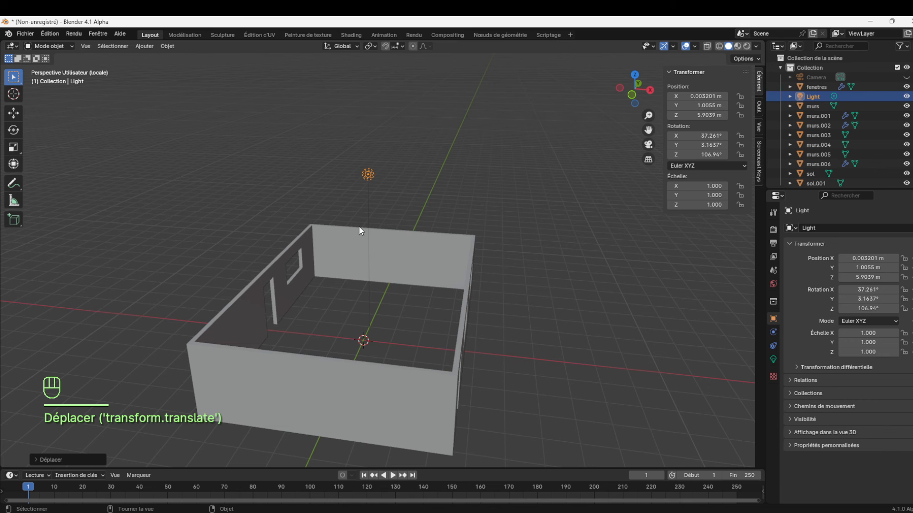
# Lower the light along Z to about 2.2 m, just below the top of the ground-floor walls
pyautogui.moveTo(639, 95); pyautogui.dragTo(580, 119)
pyautogui.press('g')
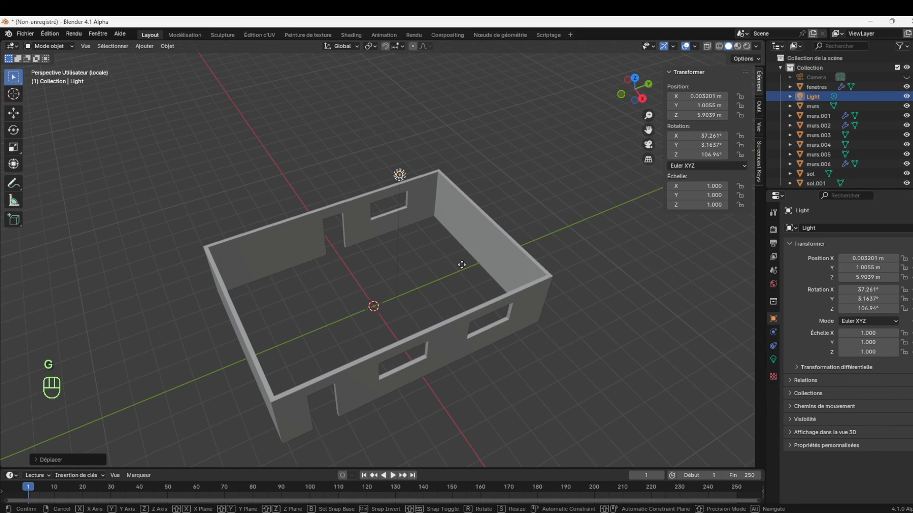
pyautogui.press('z')
pyautogui.click(435, 362)
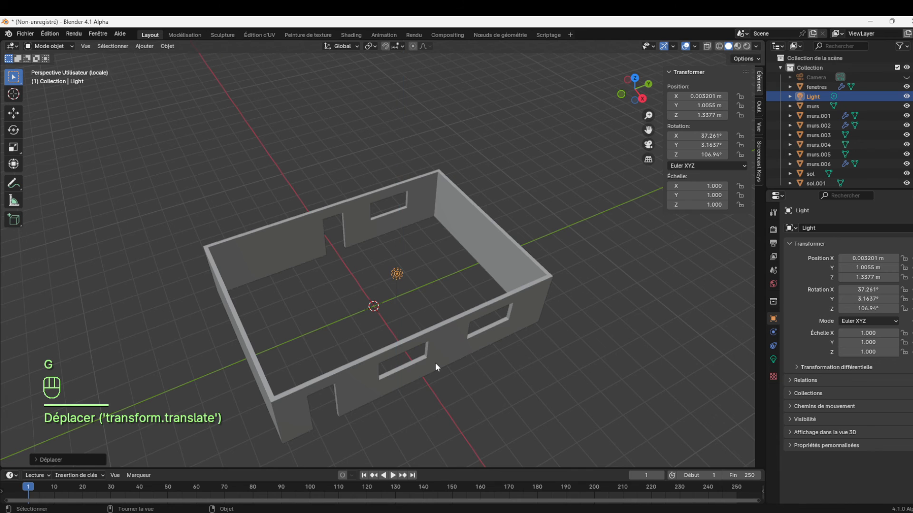
pyautogui.press('KP_1')
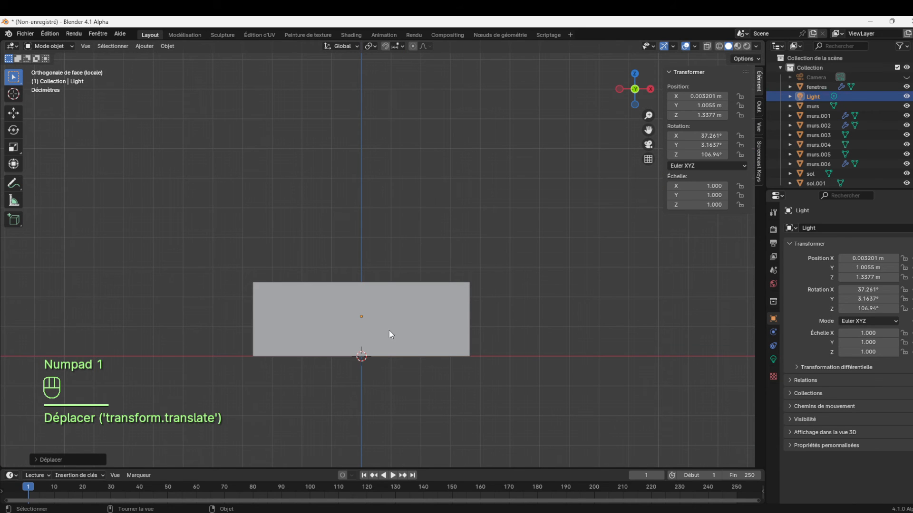
pyautogui.press('g')
pyautogui.press('z')
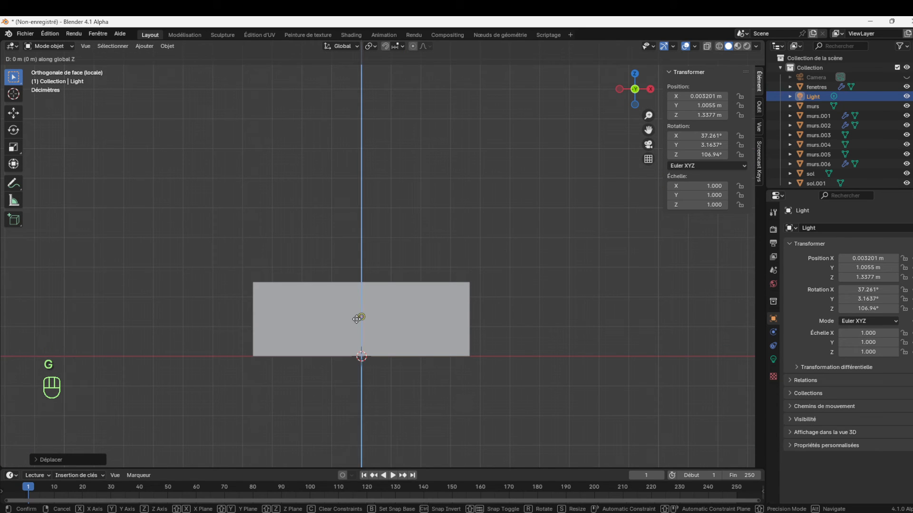
pyautogui.click(361, 289)
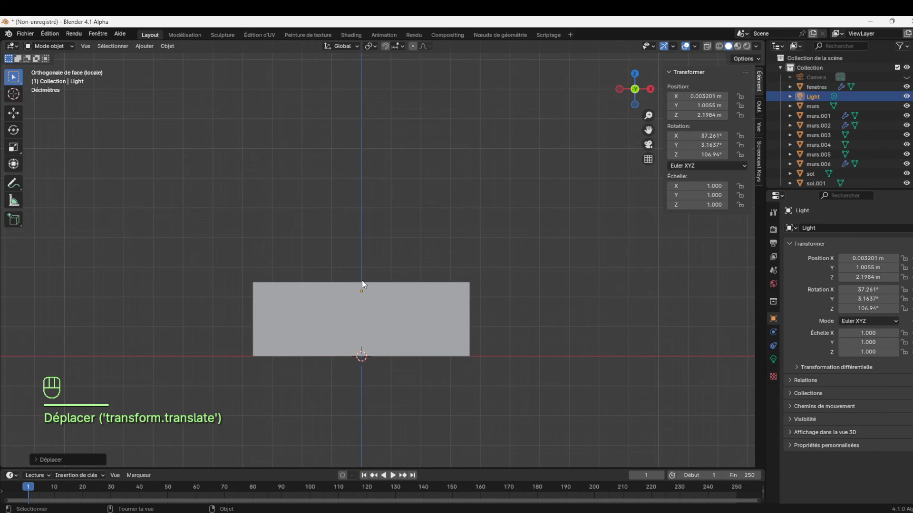
# Open the light's data settings and move the light along Y to about 2.21 m
pyautogui.moveTo(647, 95); pyautogui.dragTo(581, 141)
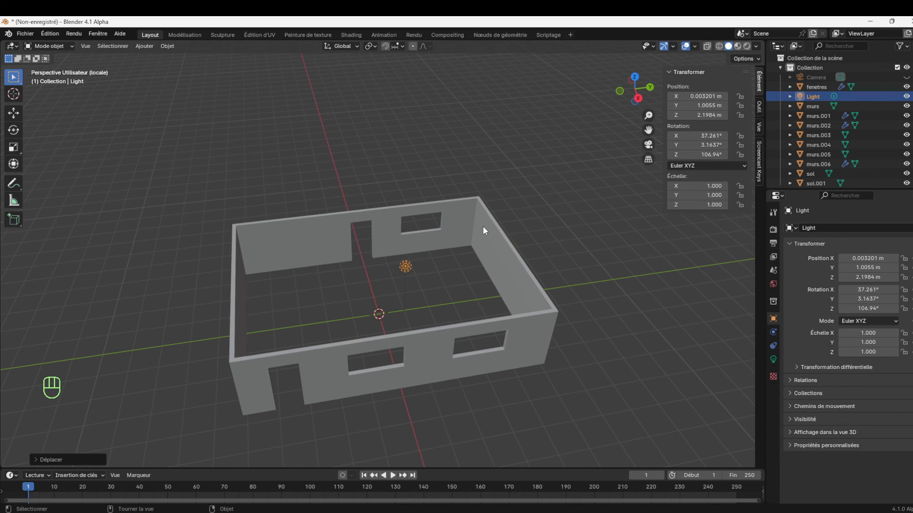
pyautogui.click(773, 359)
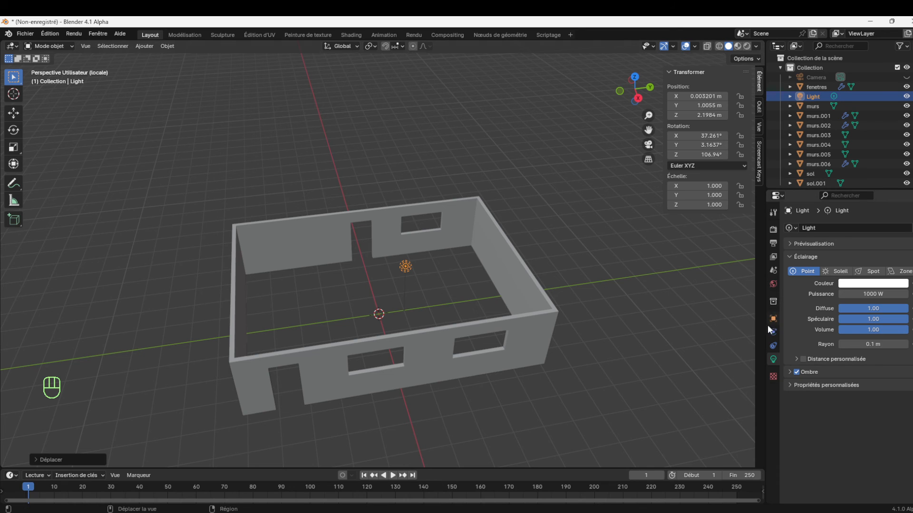
pyautogui.press('g')
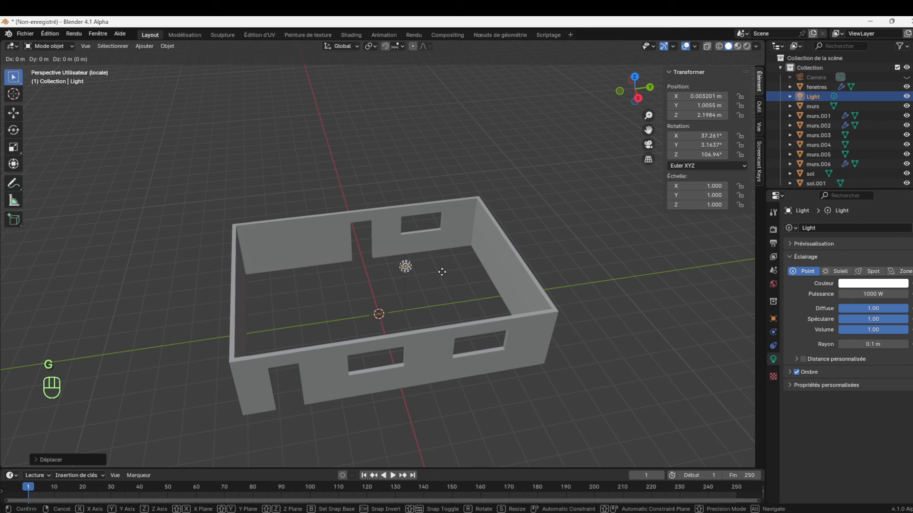
pyautogui.click(474, 269)
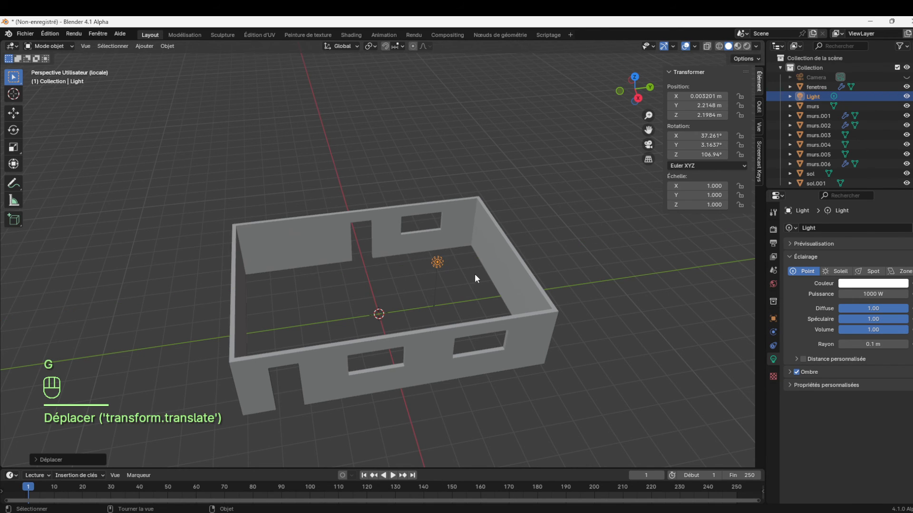
# Duplicate the light and move the copy along Y to about -2.34 m, in the other half of the room
pyautogui.hotkey('shift', 'd')
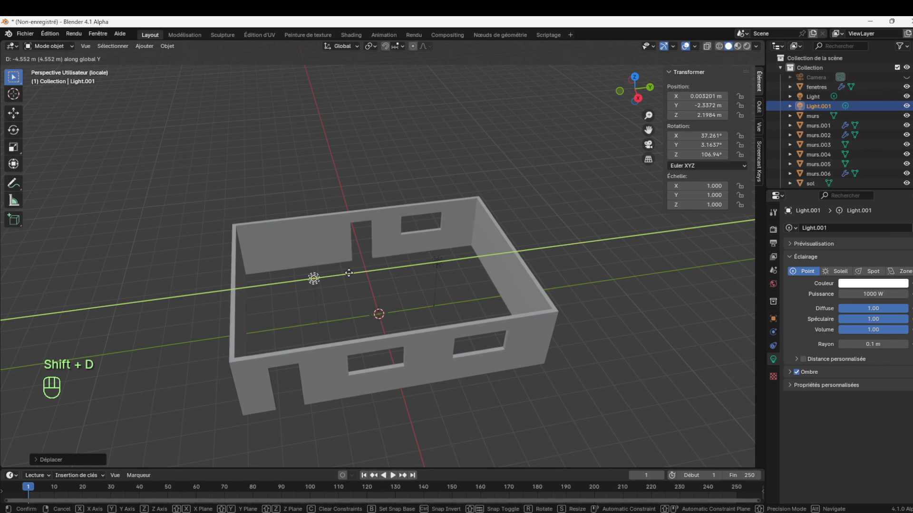
pyautogui.click(361, 276)
pyautogui.press('KP_7')
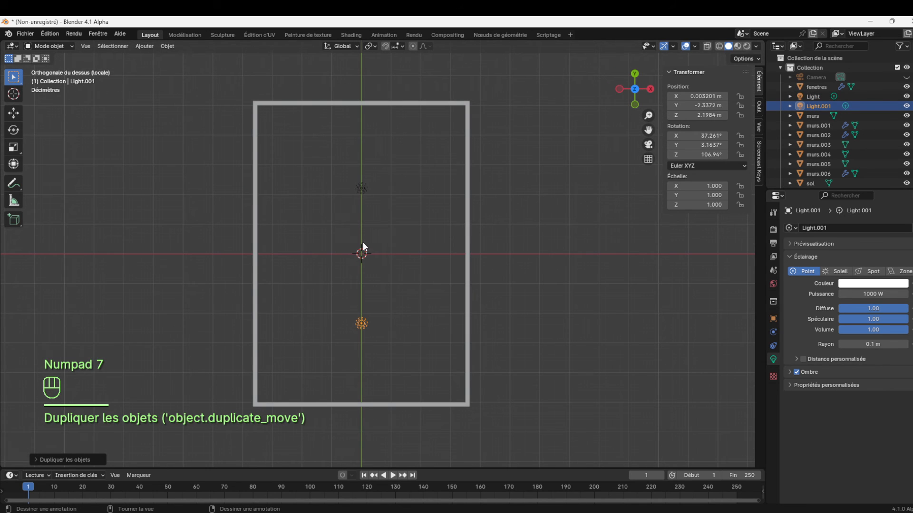
# Select both lights, exit local view and show the whole building in the right orthographic view
pyautogui.moveTo(647, 96); pyautogui.dragTo(587, 24)
pyautogui.keyDown('shift'); pyautogui.click(415, 262); pyautogui.keyUp('shift')
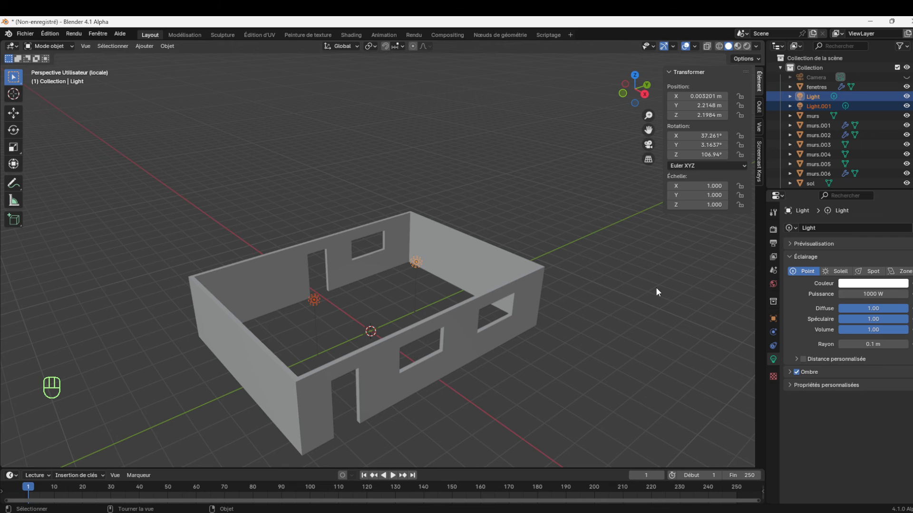
pyautogui.press('KP_Divide')
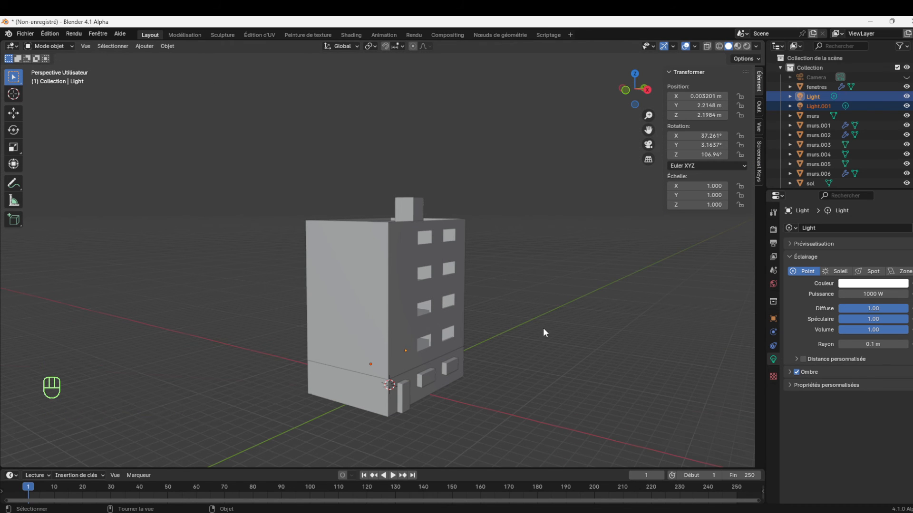
pyautogui.press('KP_1')
pyautogui.press('KP_3')
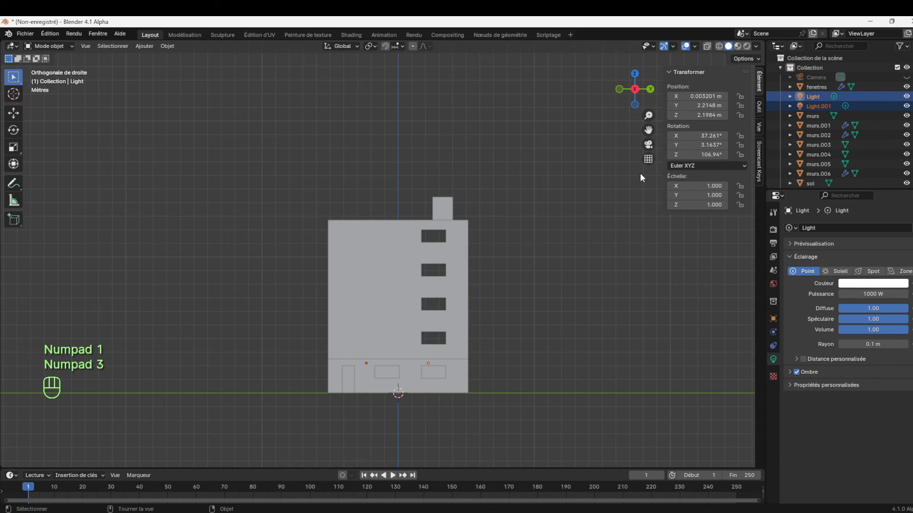
pyautogui.scroll(3, 649, 130)
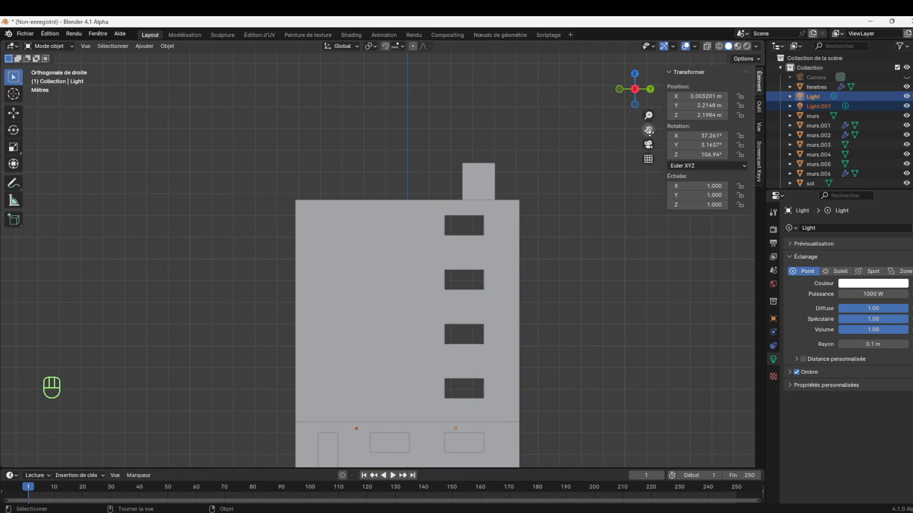
pyautogui.moveTo(649, 130); pyautogui.dragTo(647, 65)
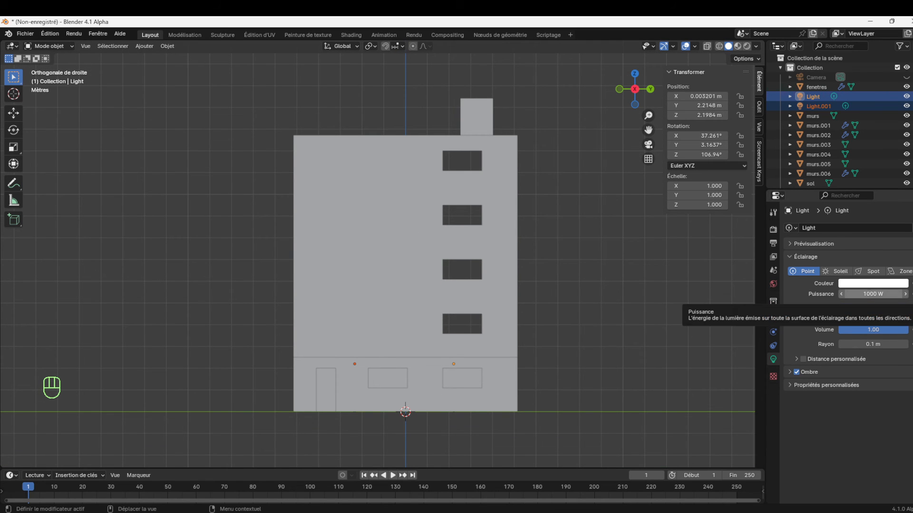
# Set the power of the original point light to 100 W
pyautogui.click(872, 293)
pyautogui.write('100')
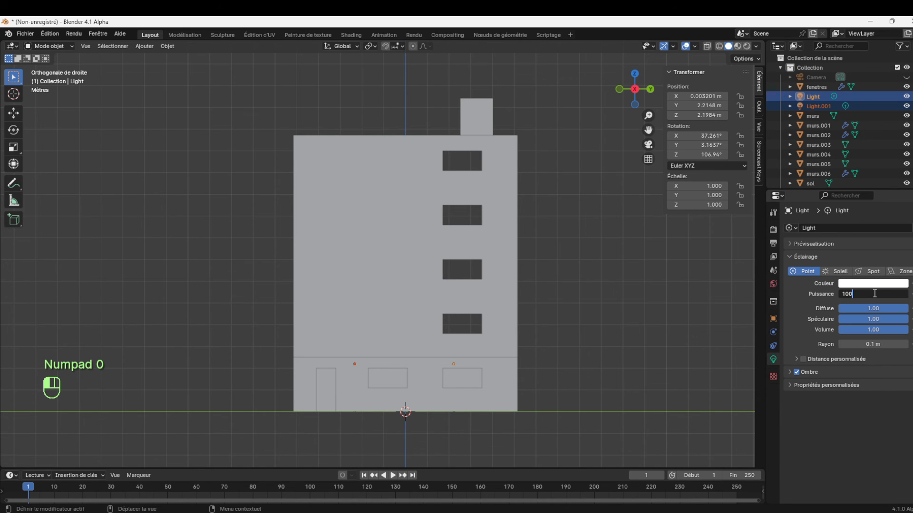
pyautogui.click(638, 328)
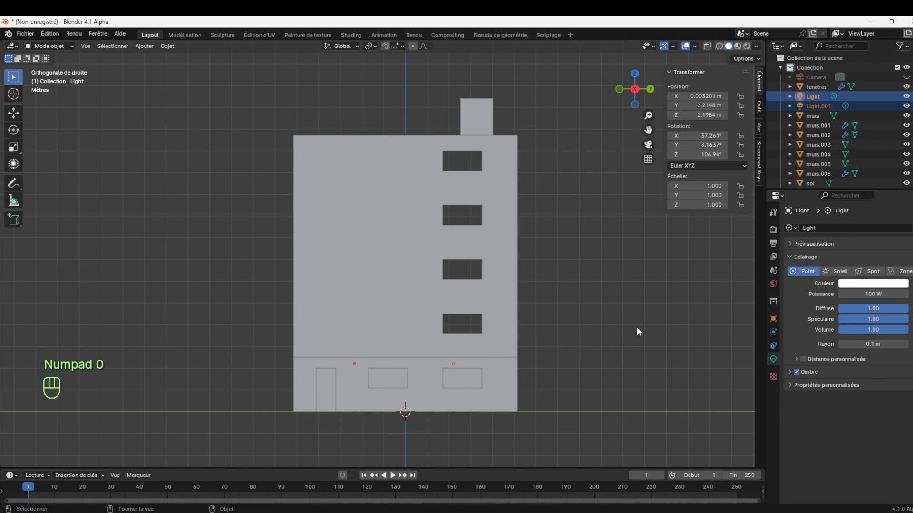
# Turn on X-ray display and set the duplicated light's power to 100 W
pyautogui.click(470, 363)
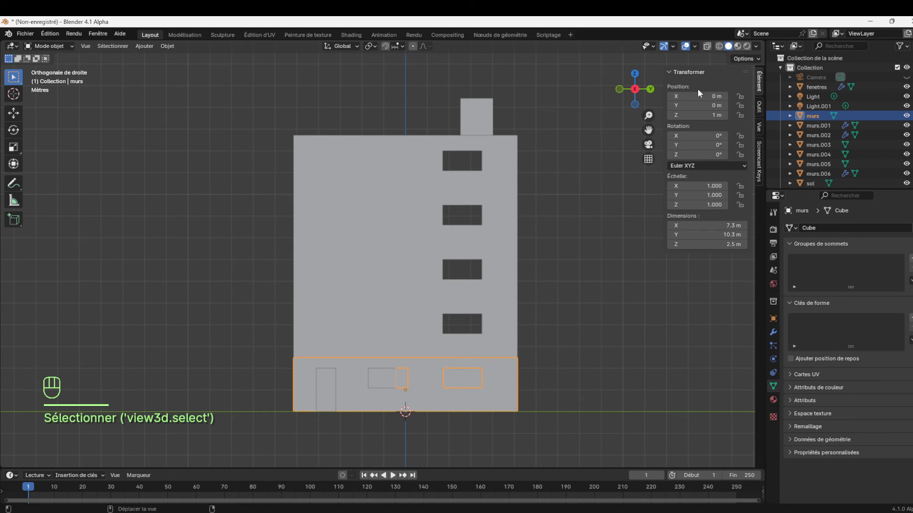
pyautogui.click(707, 46)
pyautogui.click(454, 365)
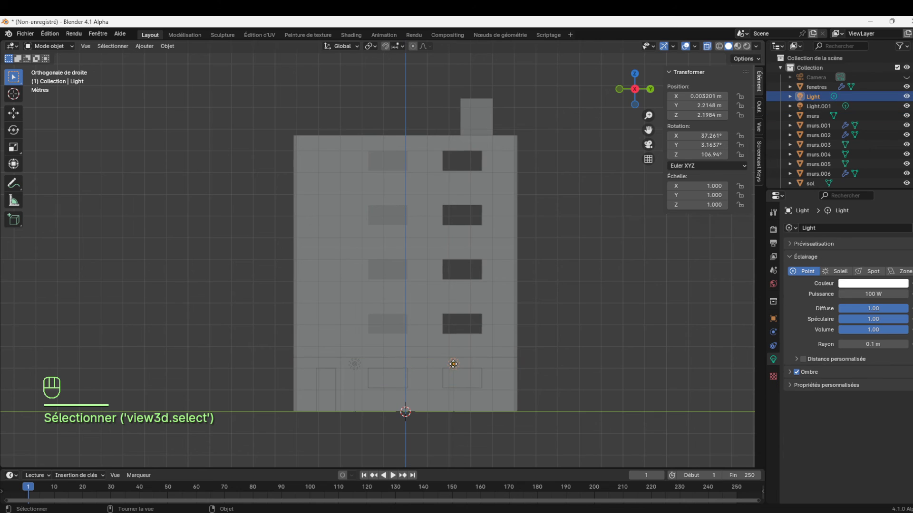
pyautogui.click(354, 367)
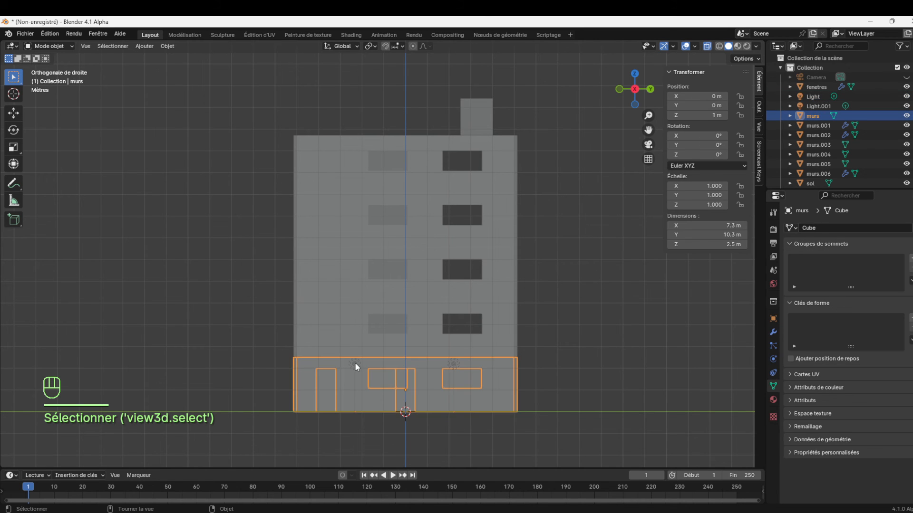
pyautogui.click(354, 364)
pyautogui.click(872, 293)
pyautogui.write('100')
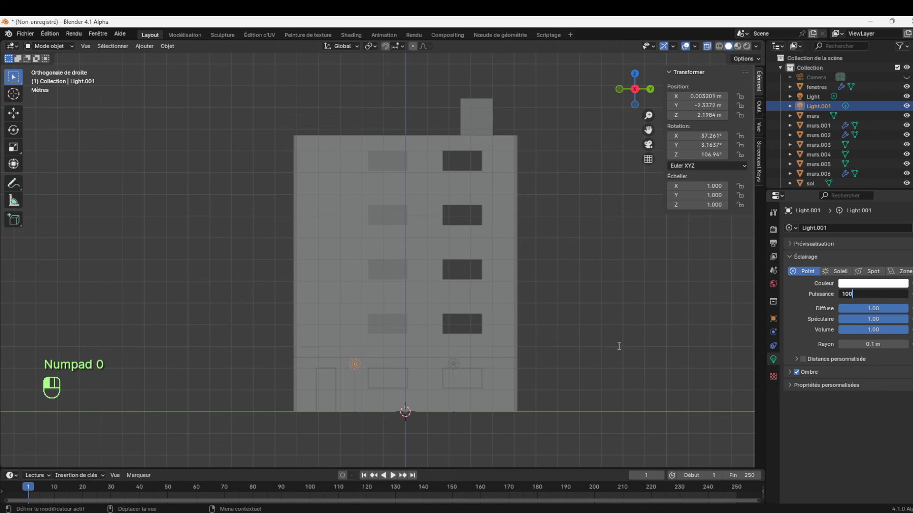
pyautogui.press('Return')
pyautogui.click(456, 364)
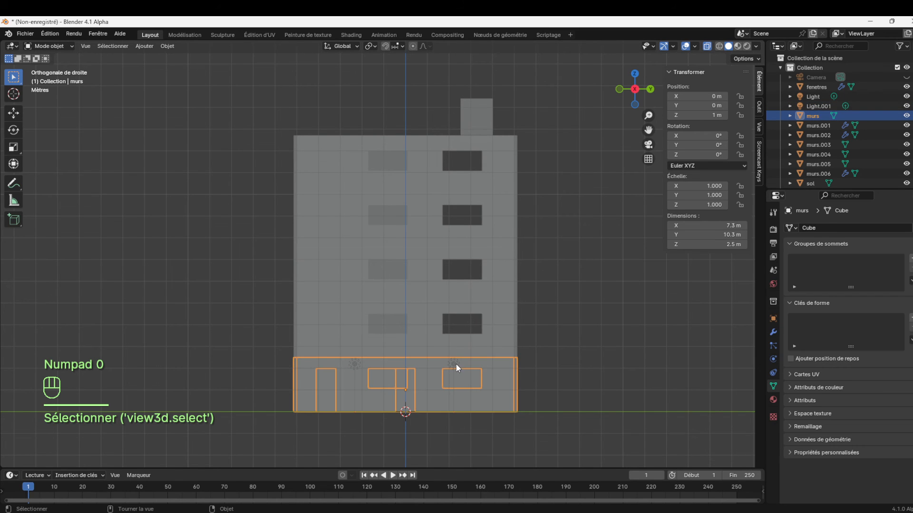
pyautogui.click(454, 363)
pyautogui.click(356, 364)
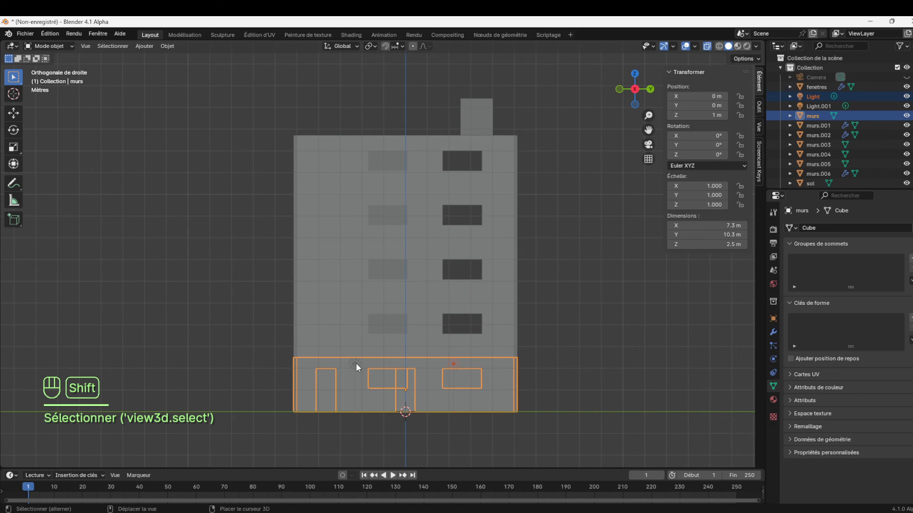
pyautogui.click(355, 363)
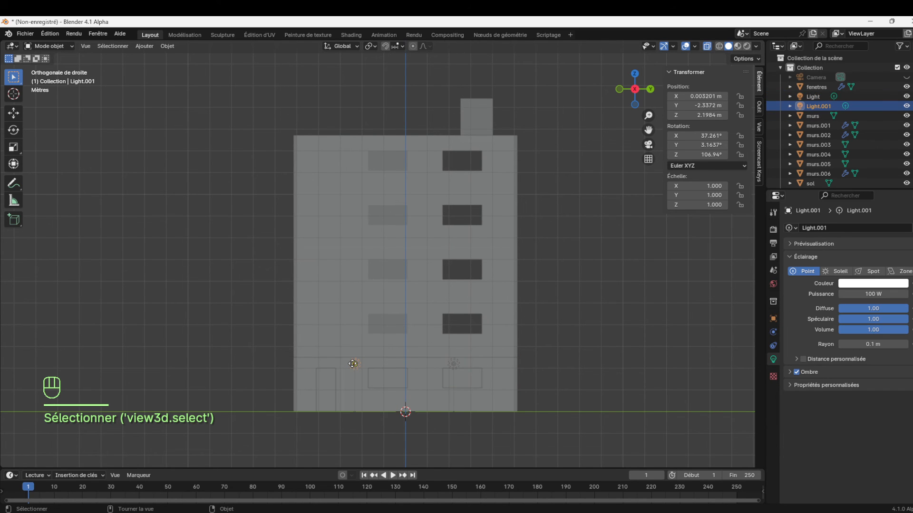
pyautogui.keyDown('shift'); pyautogui.click(452, 363); pyautogui.keyUp('shift')
pyautogui.keyDown('shift'); pyautogui.click(454, 364); pyautogui.keyUp('shift')
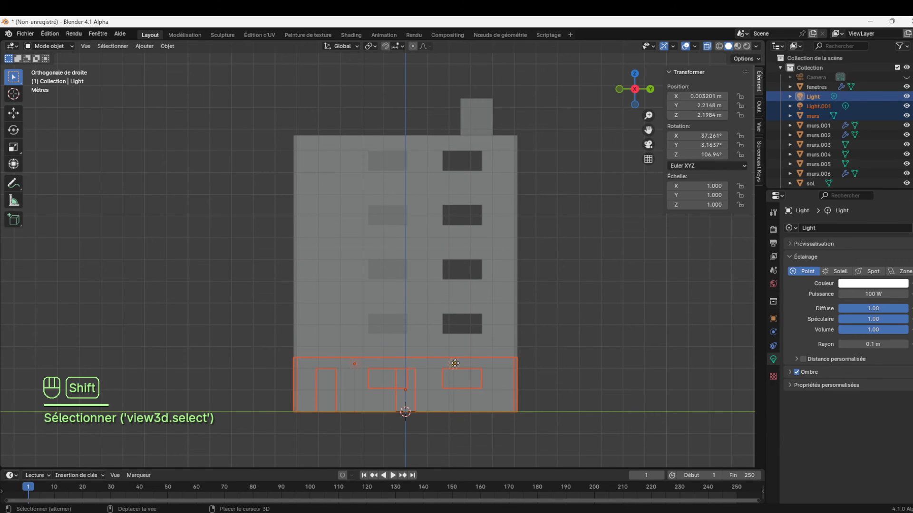
pyautogui.click(610, 370)
# Select both point lights, duplicate them and move the copies up along Z to about 4.59 m, on the floor above
pyautogui.click(814, 96)
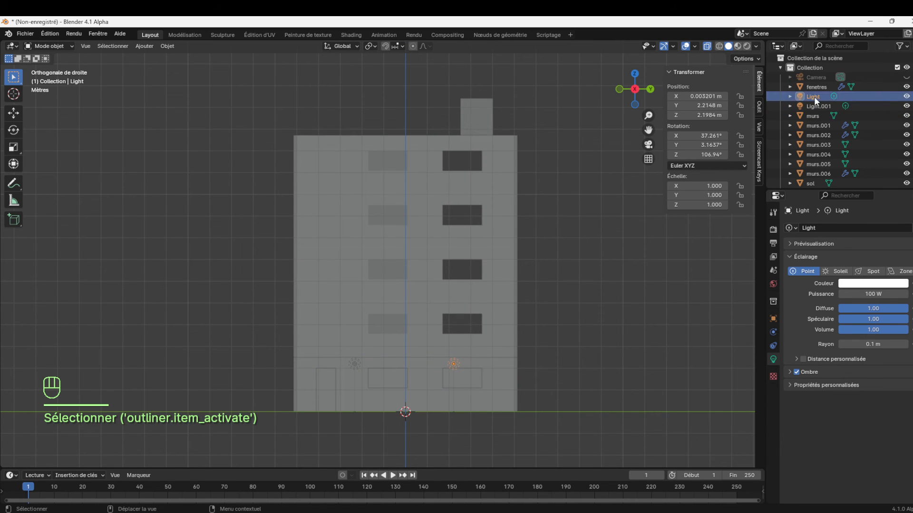
pyautogui.keyDown('shift'); pyautogui.click(818, 106); pyautogui.keyUp('shift')
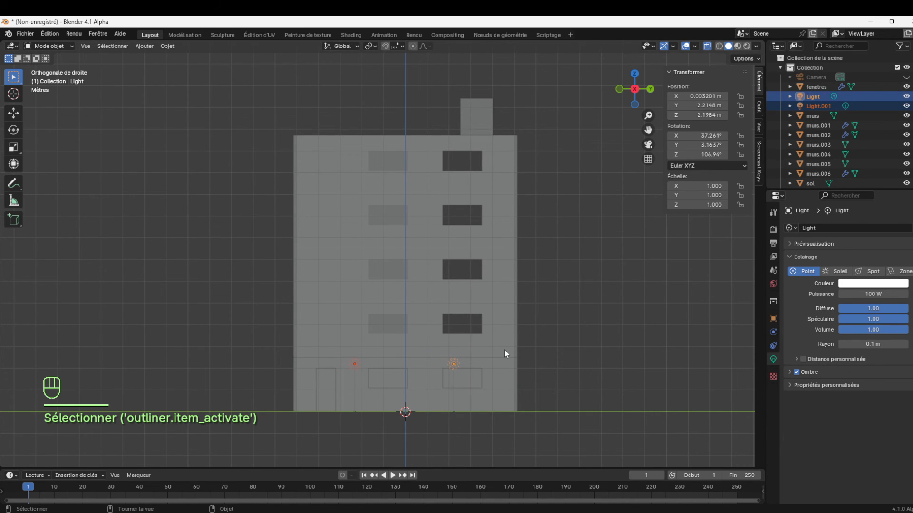
pyautogui.hotkey('shift', 'd')
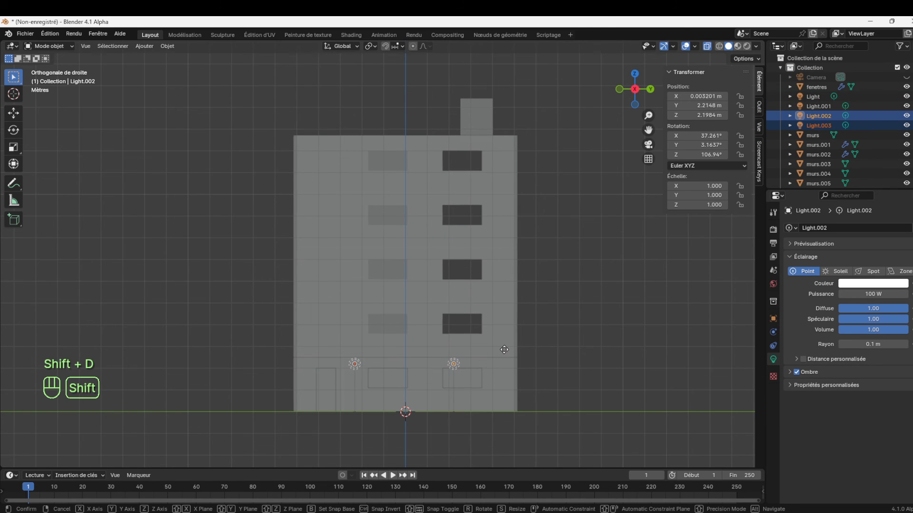
pyautogui.press('z')
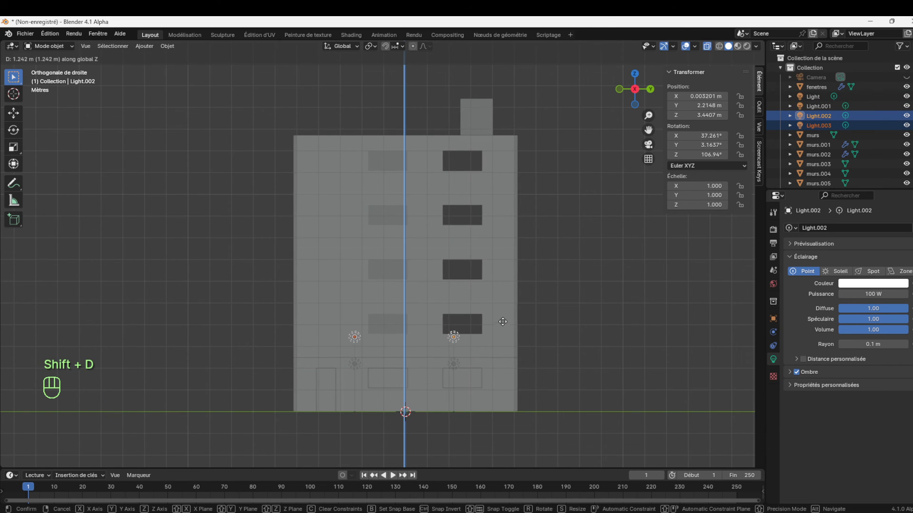
pyautogui.click(515, 297)
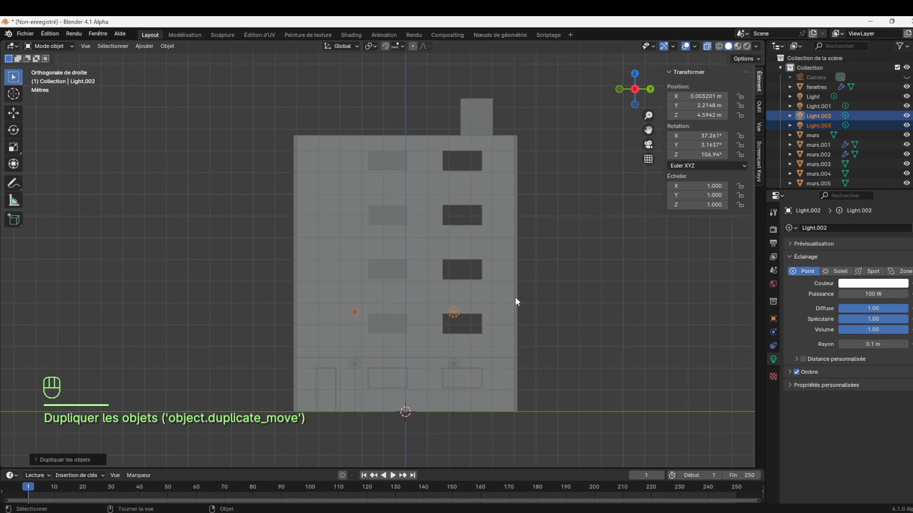
# Duplicate the pair of lights upward along Z twice more, placing the copies at heights of about 7.28 m and 9.79 m
pyautogui.hotkey('shift', 'd')
pyautogui.press('z')
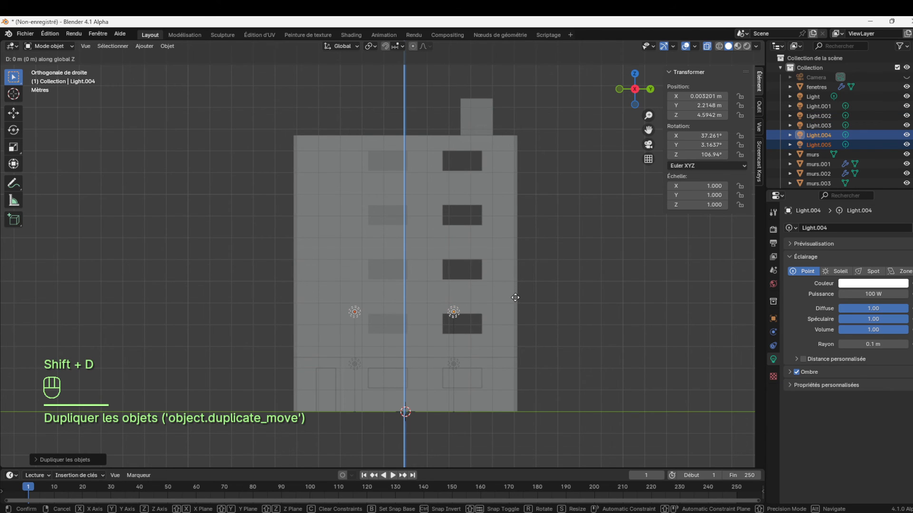
pyautogui.click(535, 238)
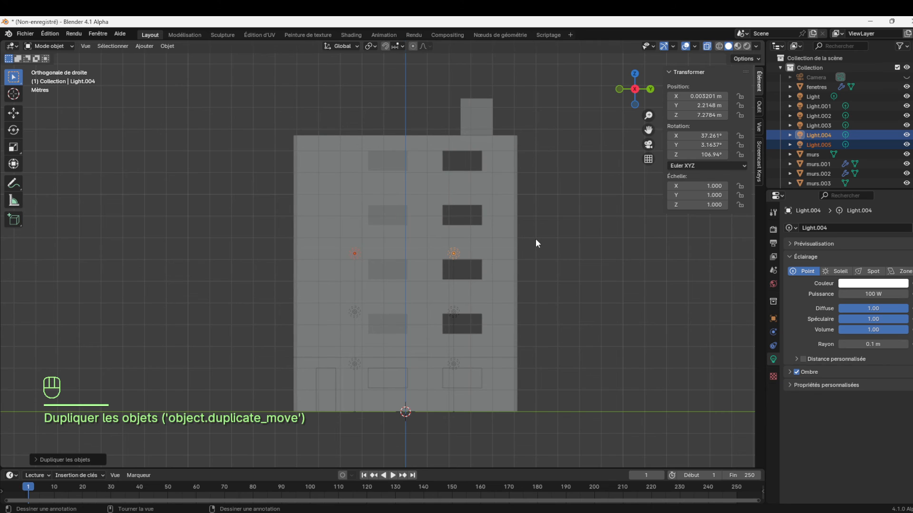
pyautogui.hotkey('shift', 'd')
pyautogui.press('z')
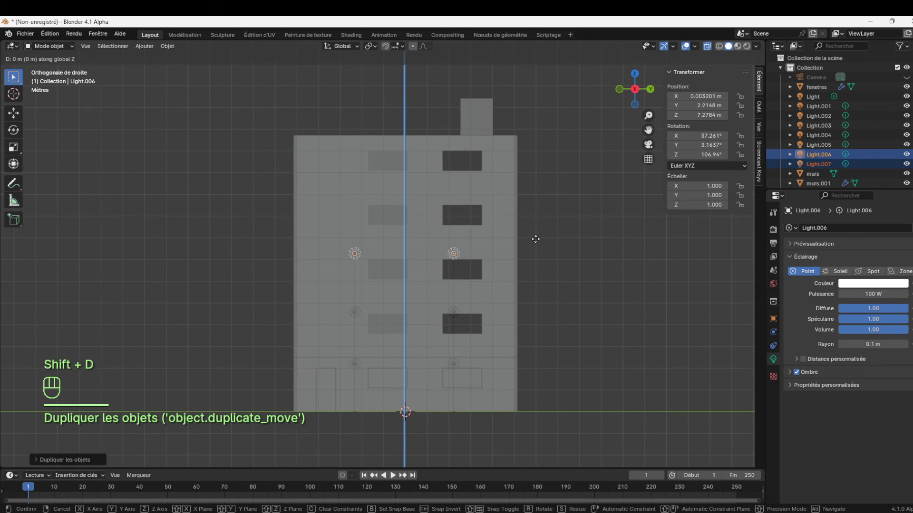
pyautogui.click(547, 184)
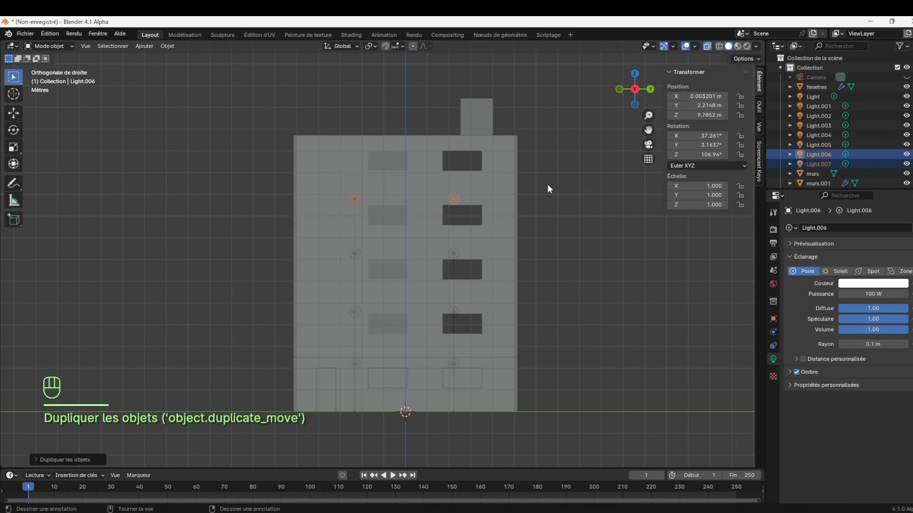
# Duplicate the pair of lights up along Z to about 12.25 m on the top floor, then turn off X-ray display
pyautogui.press('shift')
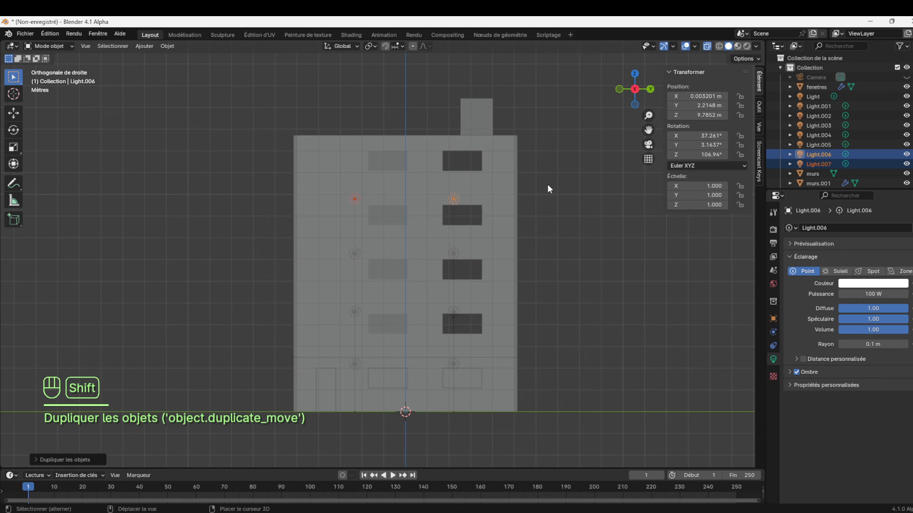
pyautogui.hotkey('shift', 'd')
pyautogui.press('z')
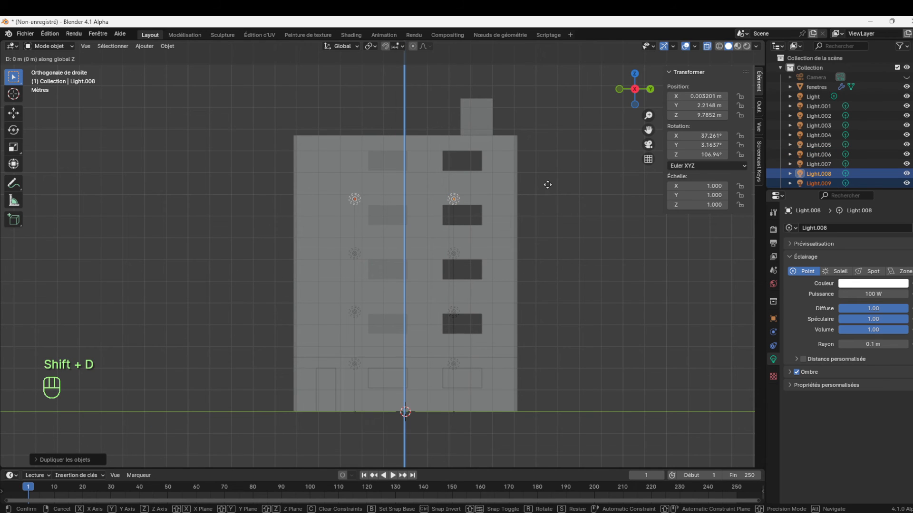
pyautogui.click(573, 132)
pyautogui.click(572, 175)
pyautogui.moveTo(638, 113); pyautogui.dragTo(668, 92)
pyautogui.click(707, 46)
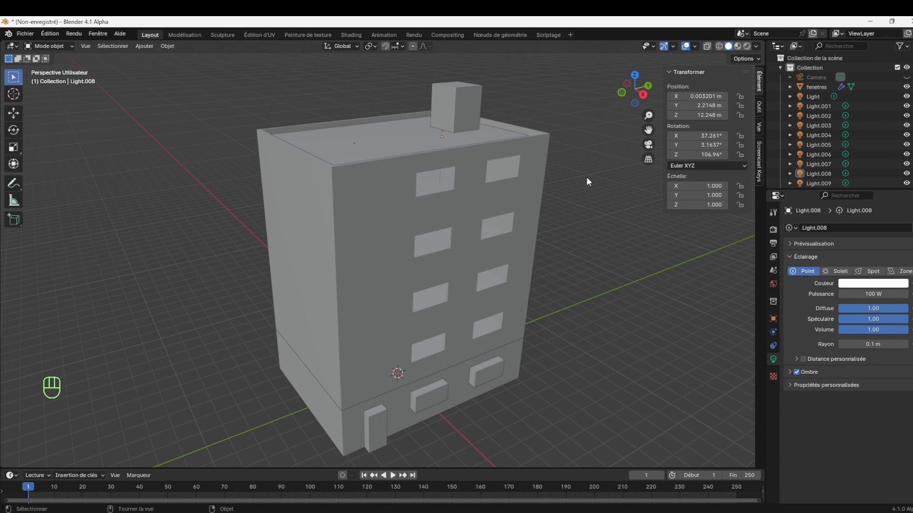
# Hide the ground-floor window blocks (fenetres) and the front door block (murs.002) in the viewport
pyautogui.moveTo(640, 104); pyautogui.dragTo(636, 75)
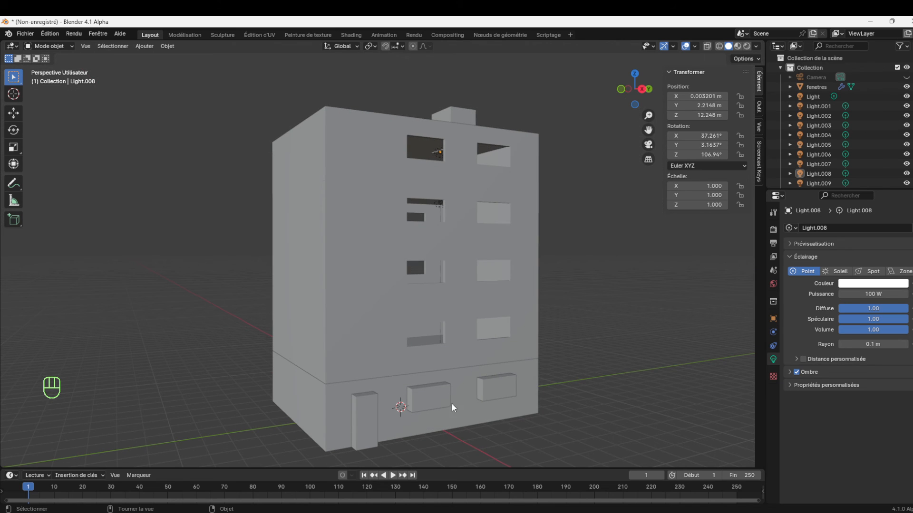
pyautogui.click(452, 416)
pyautogui.click(437, 407)
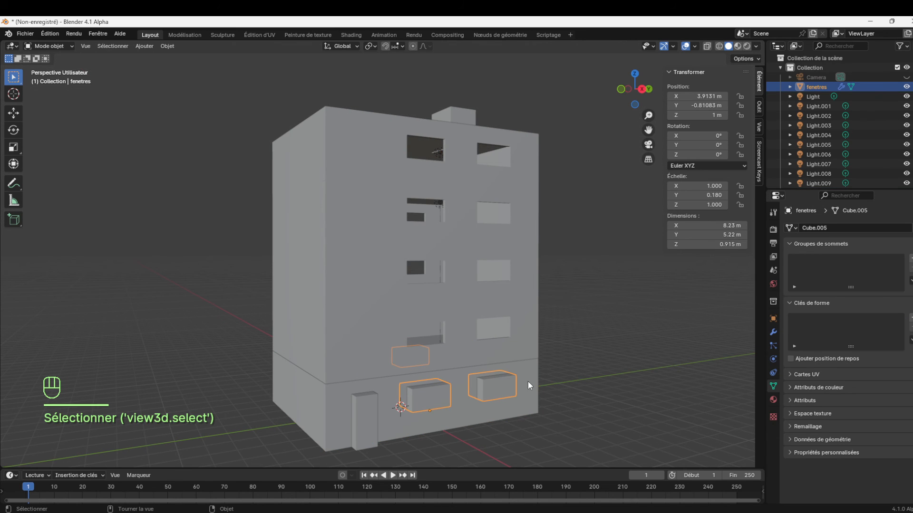
pyautogui.click(906, 88)
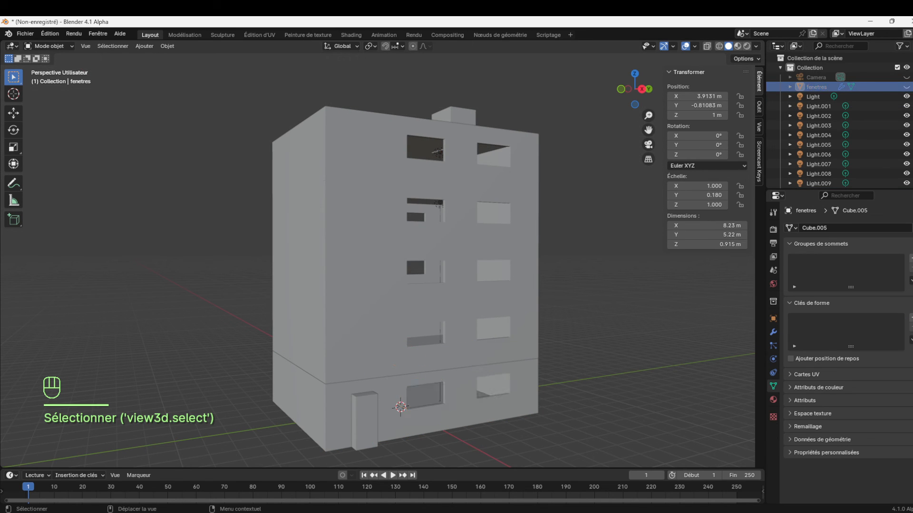
pyautogui.click(363, 433)
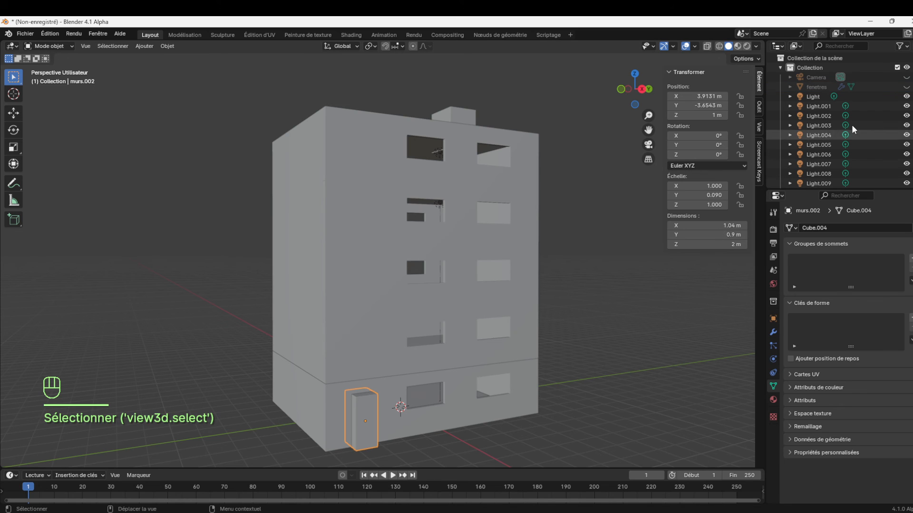
pyautogui.press('KP_Decimal')
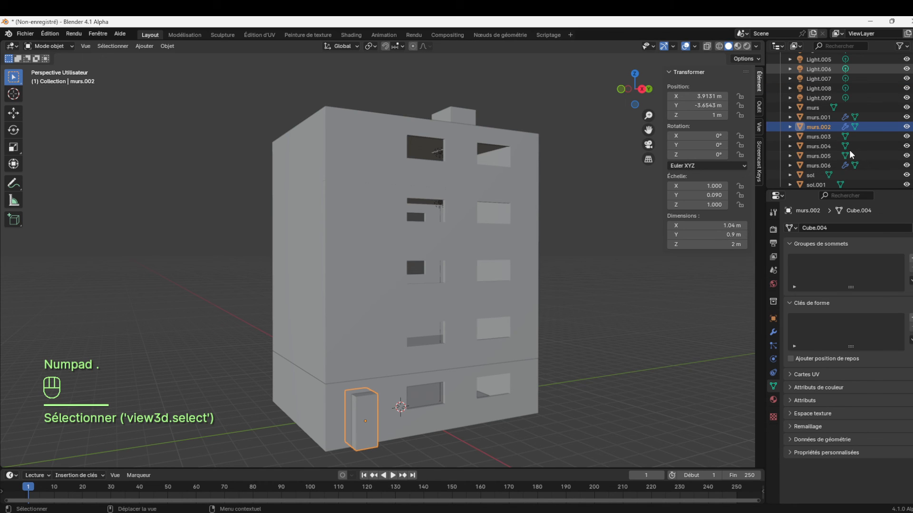
pyautogui.click(906, 126)
pyautogui.moveTo(645, 101); pyautogui.dragTo(797, 102)
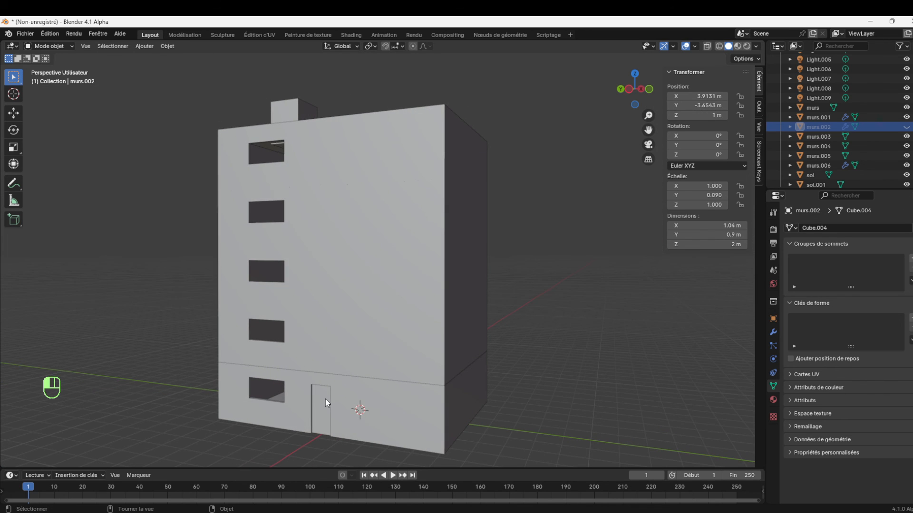
pyautogui.click(328, 402)
pyautogui.moveTo(649, 102); pyautogui.dragTo(502, 111)
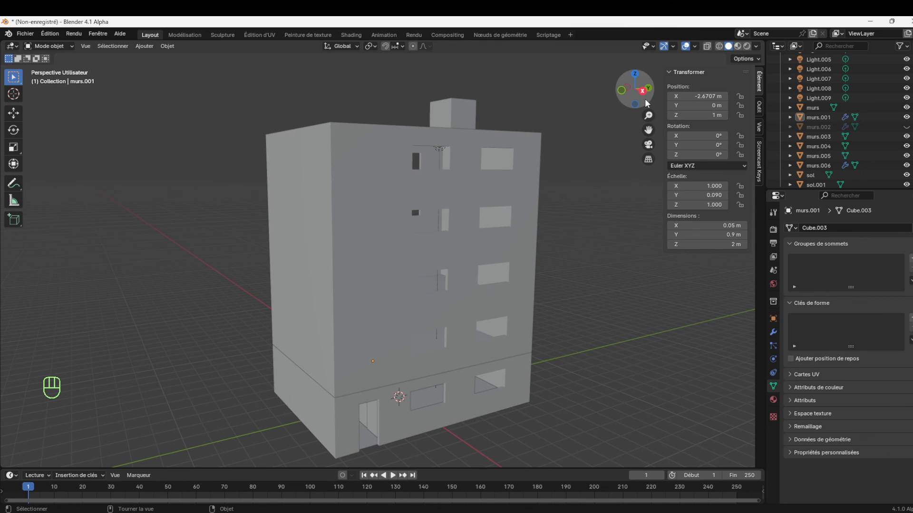
pyautogui.moveTo(646, 130)
pyautogui.mouseDown()
pyautogui.moveTo(647, 95)
pyautogui.moveTo(648, 112)
pyautogui.mouseUp()
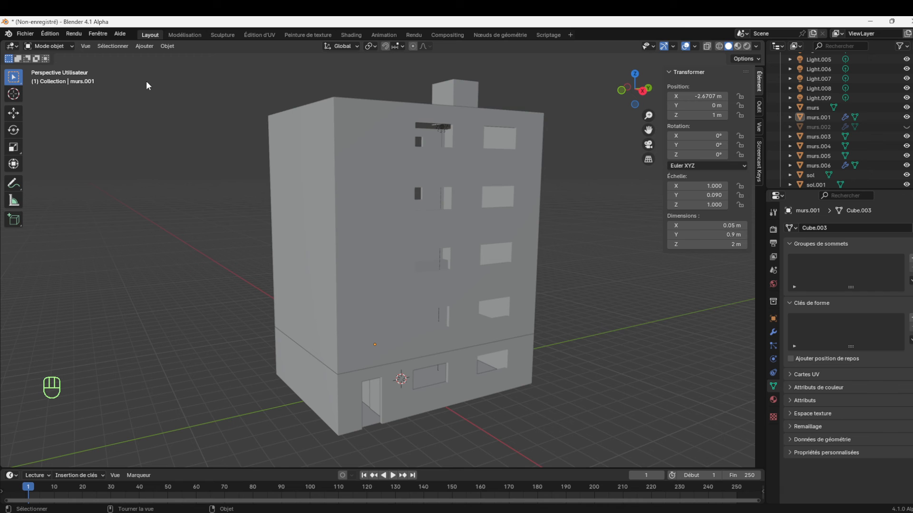
# Add a plane at the origin and scale it by 50 to make a 100 m by 100 m ground, then deselect it
pyautogui.click(146, 45)
pyautogui.moveTo(157, 57)
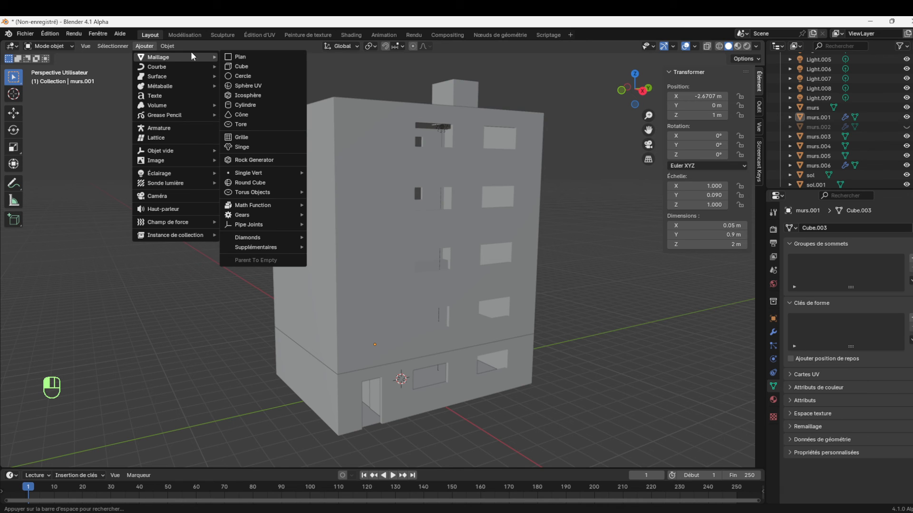
pyautogui.click(257, 59)
pyautogui.press('s')
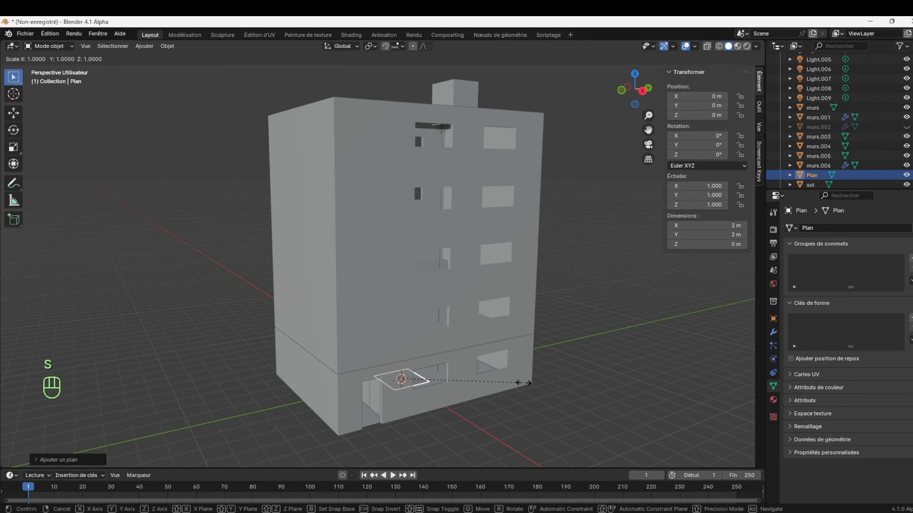
pyautogui.write('50')
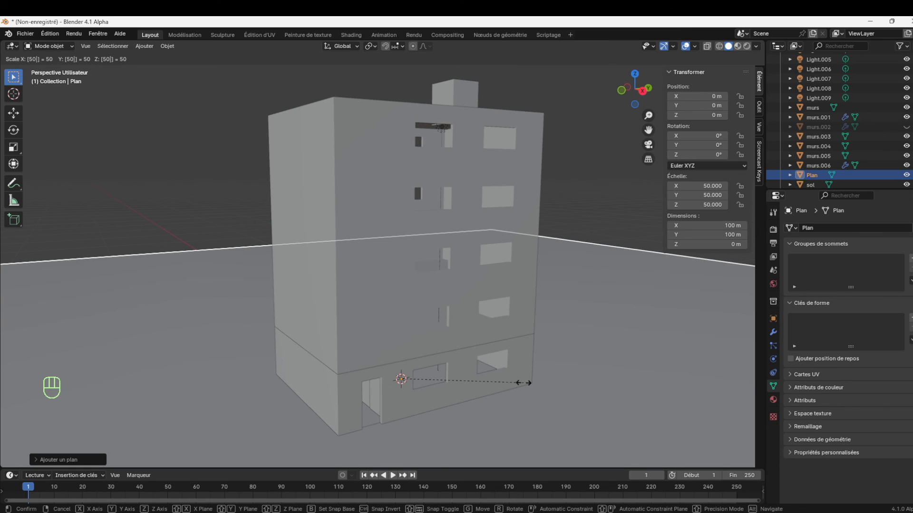
pyautogui.click(523, 382)
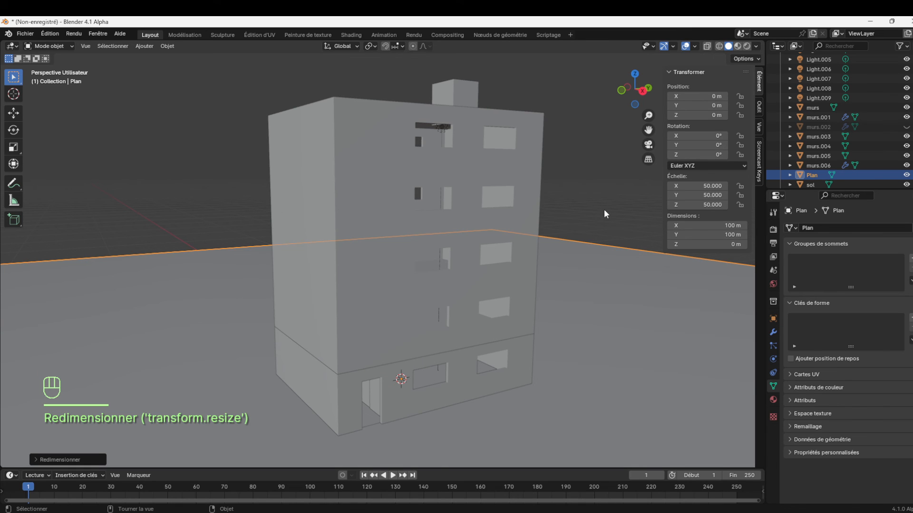
pyautogui.click(613, 179)
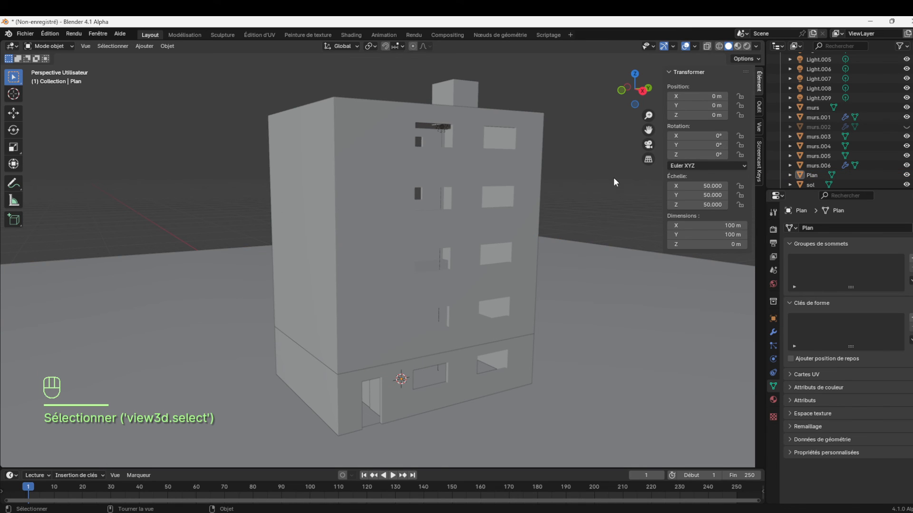
# Switch the viewport from material preview to rendered shading and show the whole lit building
pyautogui.click(737, 46)
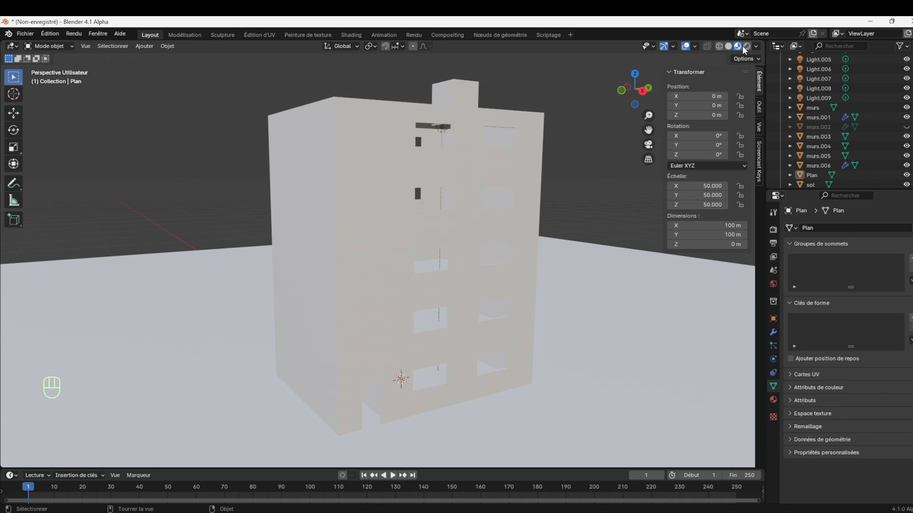
pyautogui.click(746, 47)
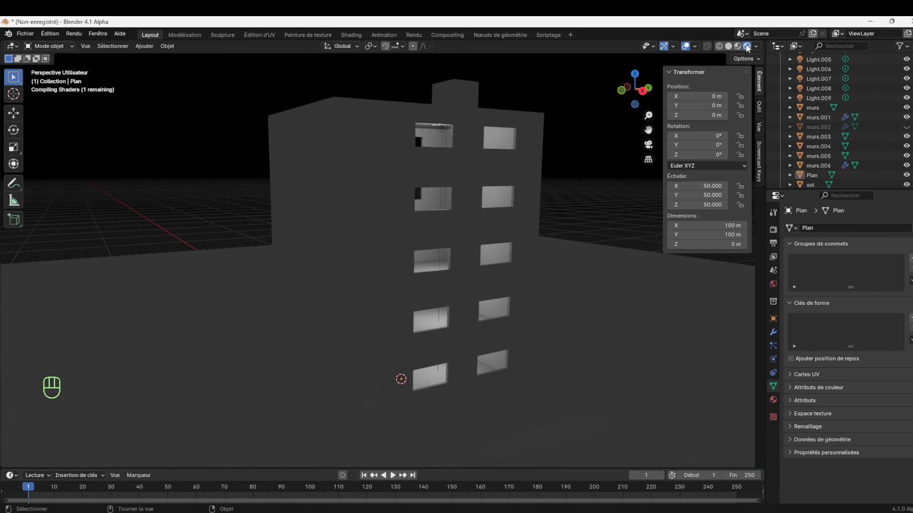
pyautogui.moveTo(649, 115)
pyautogui.mouseDown()
pyautogui.moveTo(648, 147)
pyautogui.moveTo(649, 118)
pyautogui.mouseUp()
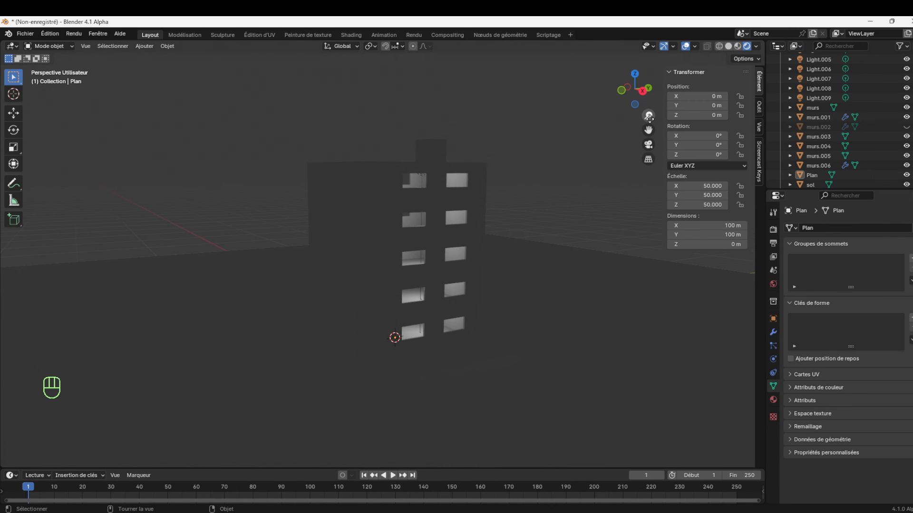
# Add a Sun light to the scene at the origin
pyautogui.click(144, 46)
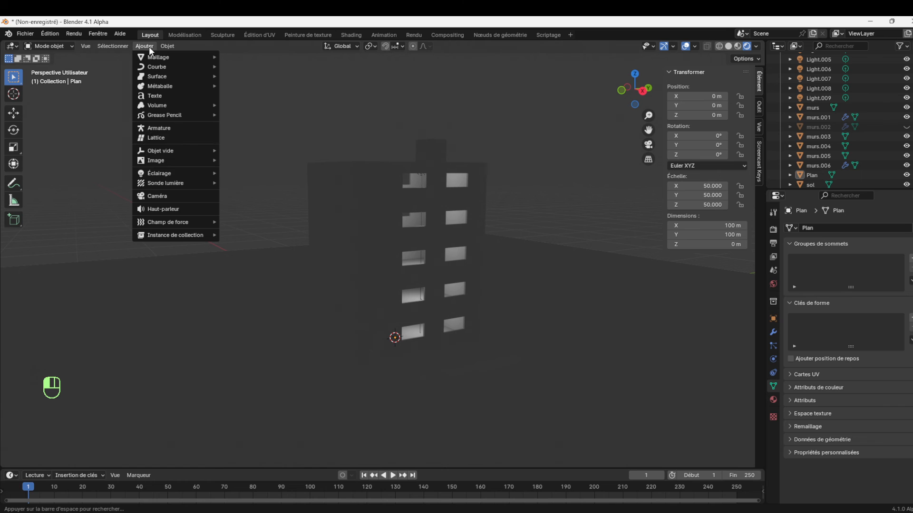
pyautogui.moveTo(160, 174)
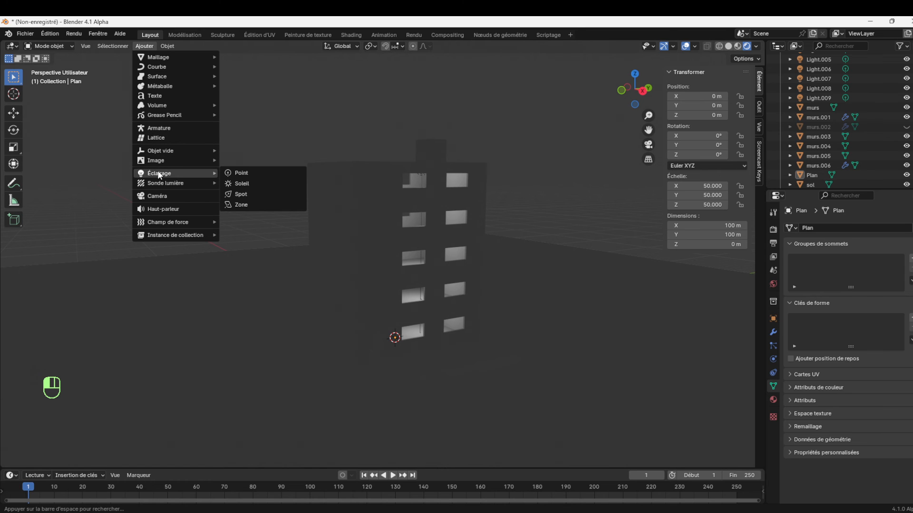
pyautogui.click(246, 183)
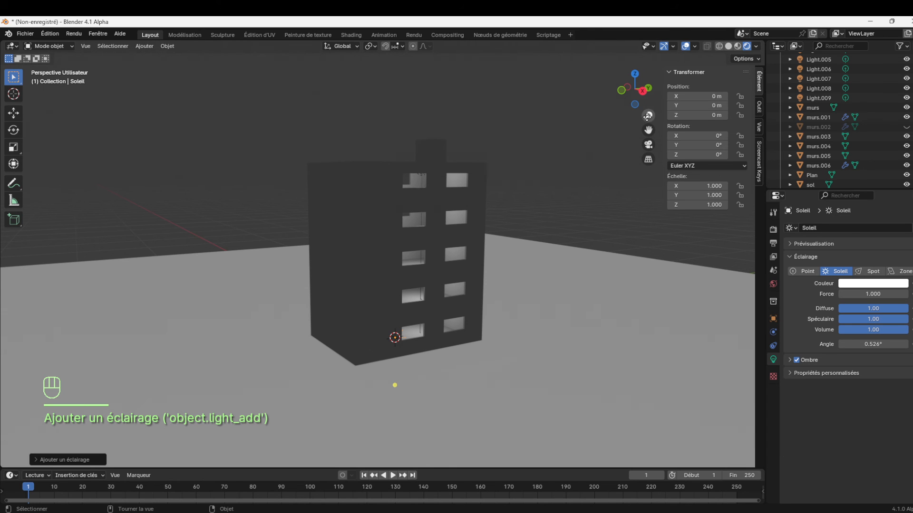
# Select the Sun light and change its colour to a pale orange
pyautogui.moveTo(649, 116); pyautogui.dragTo(649, 141)
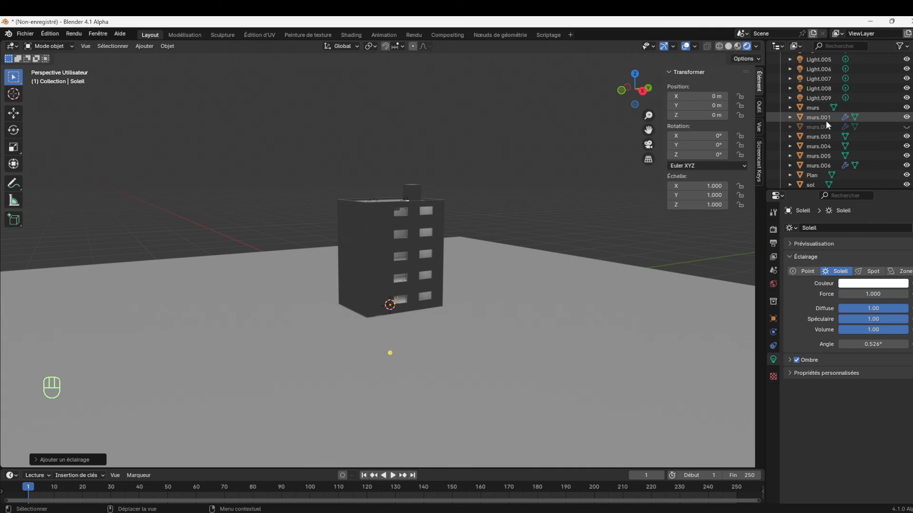
pyautogui.press('KP_Decimal')
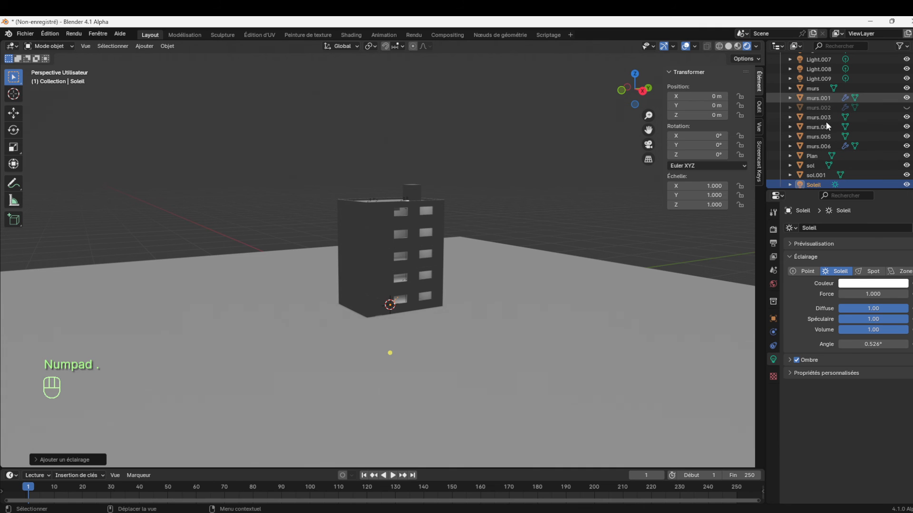
pyautogui.click(808, 185)
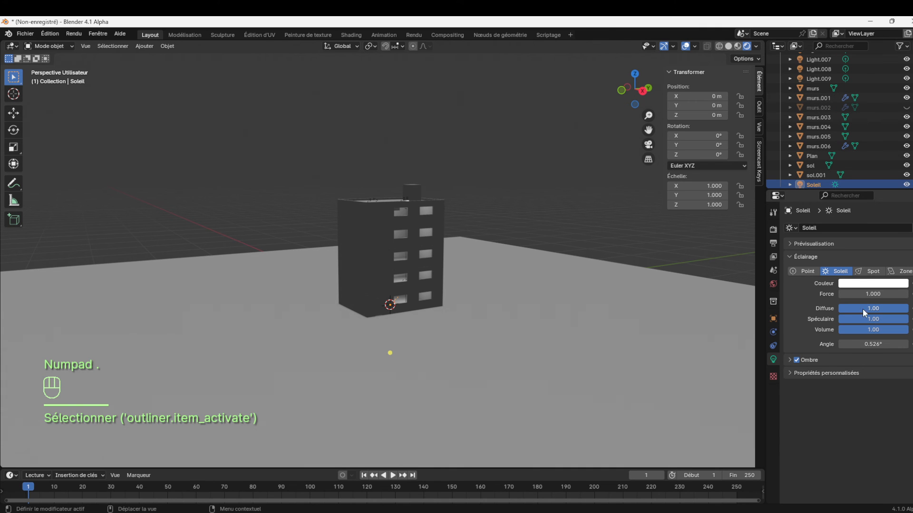
pyautogui.click(872, 284)
pyautogui.moveTo(839, 203)
pyautogui.mouseDown()
pyautogui.moveTo(837, 189)
pyautogui.moveTo(844, 194)
pyautogui.mouseUp()
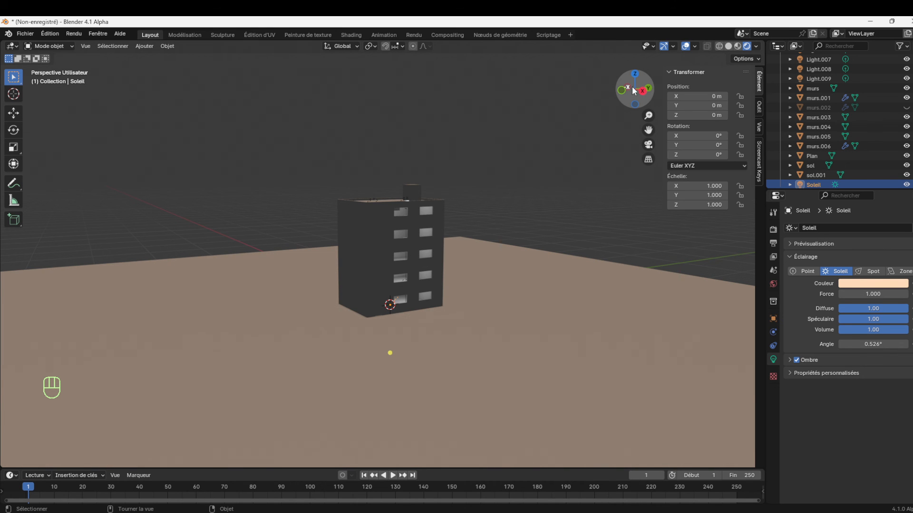
# Raise the Sun light along the Z axis above the building, to a height of about 21.8 m
pyautogui.moveTo(644, 98); pyautogui.dragTo(581, 116)
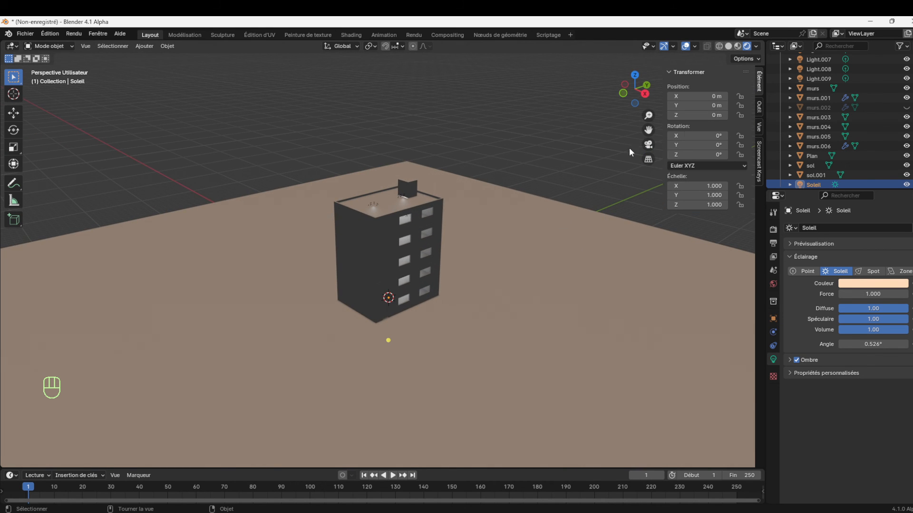
pyautogui.press('KP_Decimal')
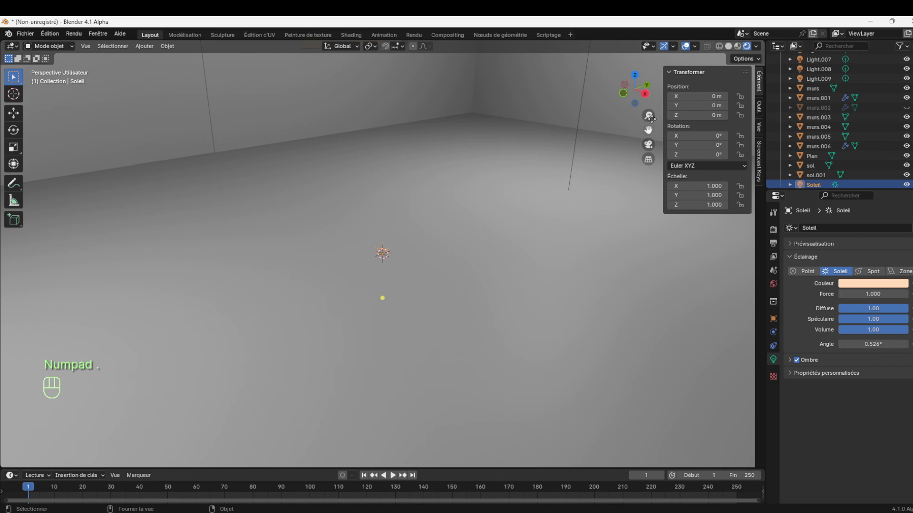
pyautogui.moveTo(649, 115); pyautogui.dragTo(552, 160)
pyautogui.press('g')
pyautogui.press('z')
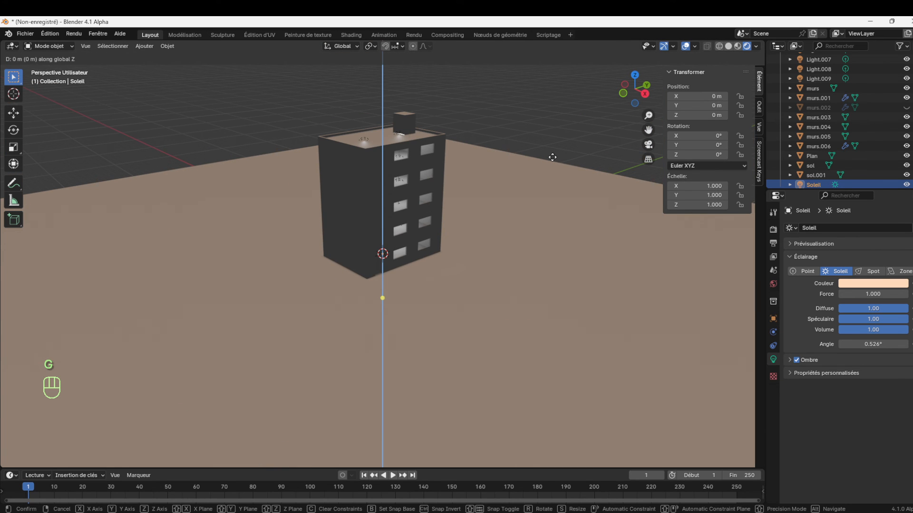
pyautogui.click(619, 368)
# Aim the sun obliquely at the door facade, rotated about -56°, 35° and -19° on X, Y, Z, and set its strength to 0.67
pyautogui.moveTo(648, 115); pyautogui.dragTo(621, 92)
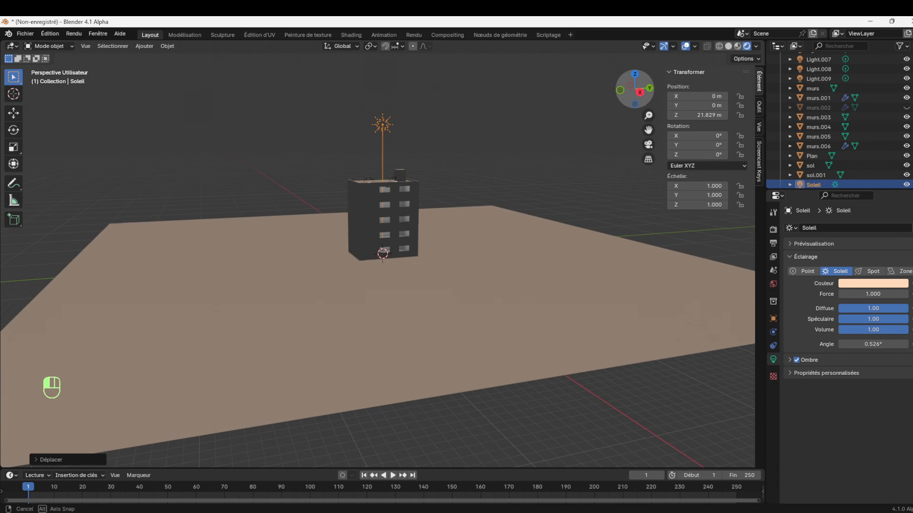
pyautogui.moveTo(384, 174); pyautogui.dragTo(186, 235)
pyautogui.moveTo(649, 113); pyautogui.dragTo(668, 98)
pyautogui.moveTo(649, 130); pyautogui.dragTo(667, 249)
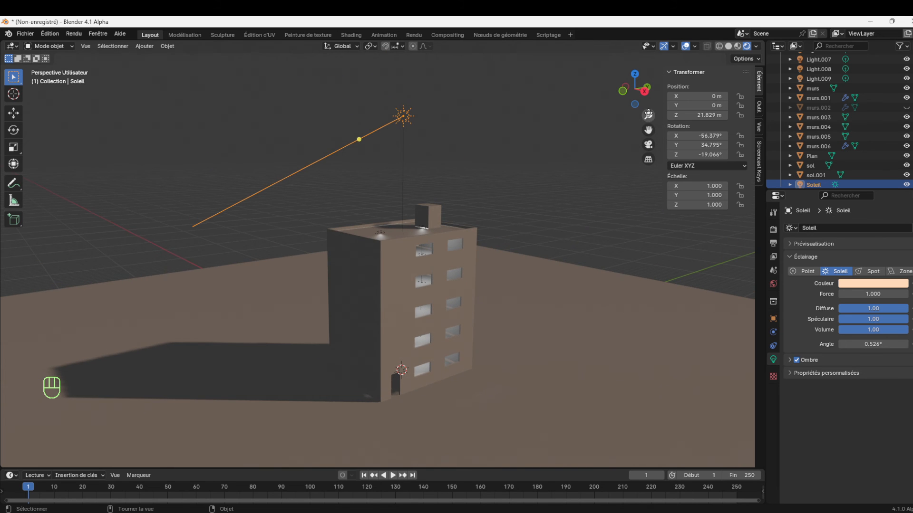
pyautogui.moveTo(648, 115); pyautogui.dragTo(648, 107)
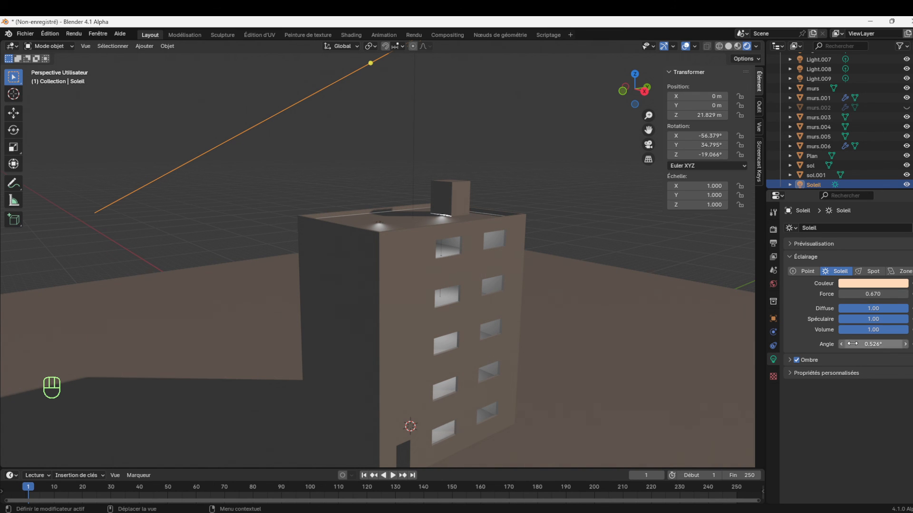
# Enable contact shadows (Ombres de contact) in the sun's shadow settings
pyautogui.click(789, 360)
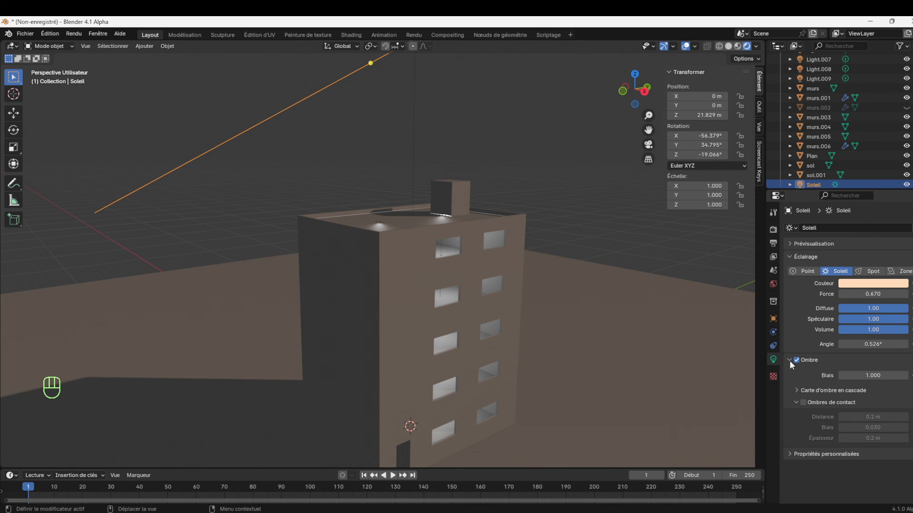
pyautogui.click(804, 403)
pyautogui.click(803, 402)
pyautogui.click(803, 402)
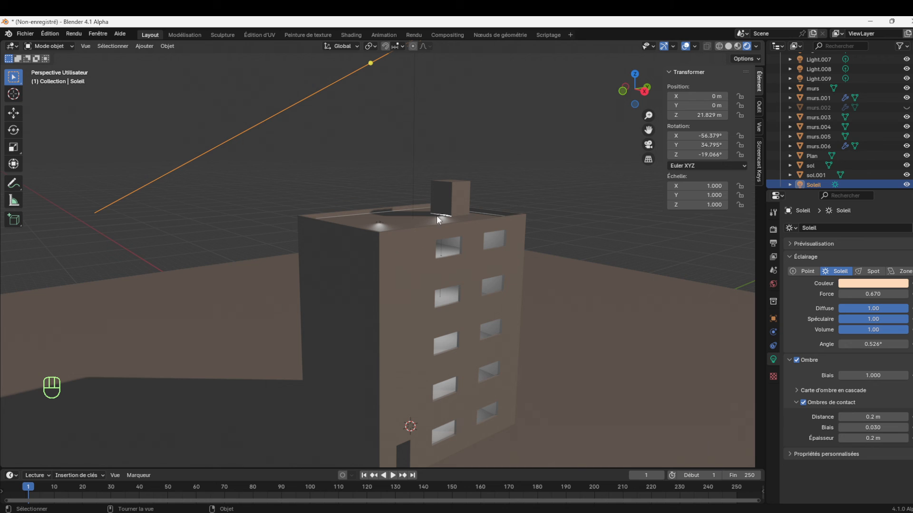
# Lower the top-floor point light Light.009 beneath the roof along Z to a height of about 11.3 m
pyautogui.click(378, 221)
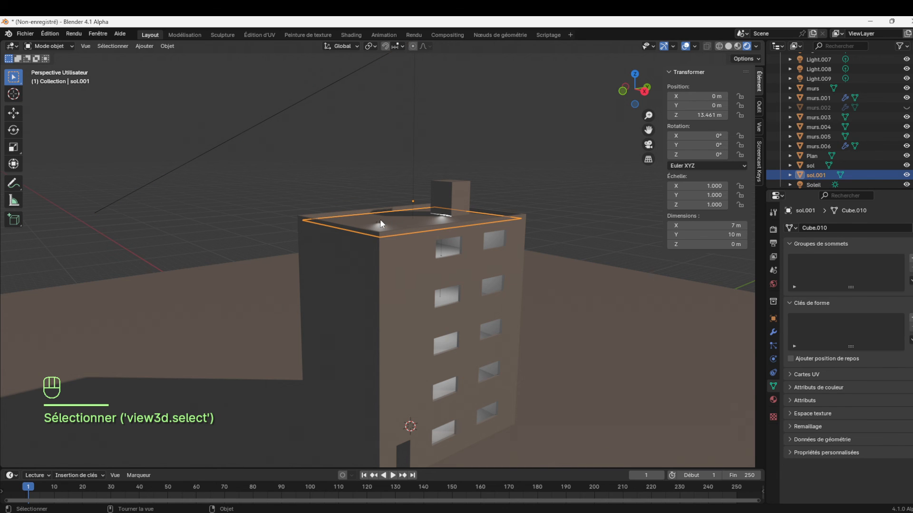
pyautogui.click(380, 220)
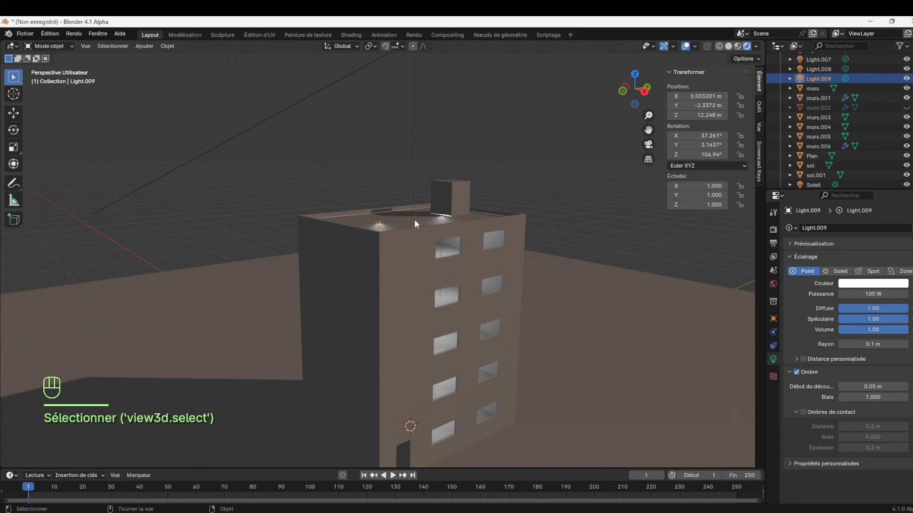
pyautogui.press('g')
pyautogui.press('z')
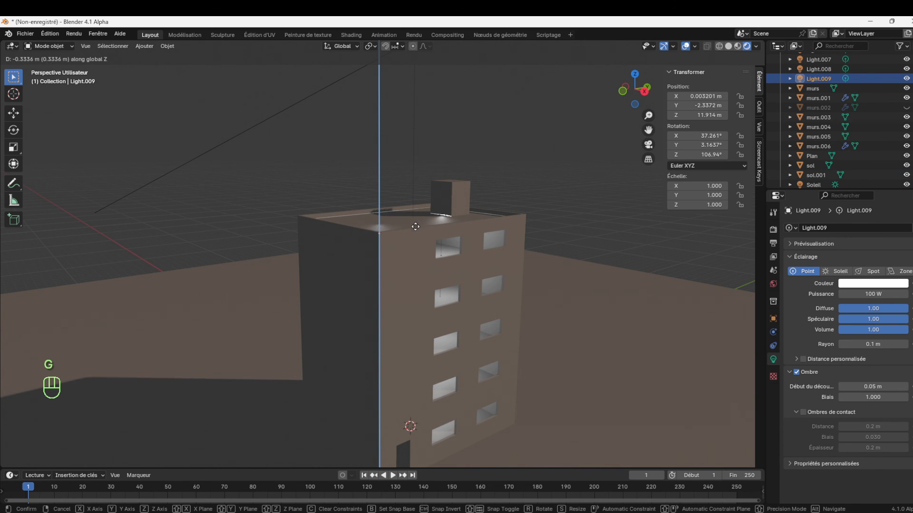
pyautogui.click(416, 236)
# Examine the bright spot at the base of the rooftop block, checking the roof slab, the block and the sun
pyautogui.click(441, 215)
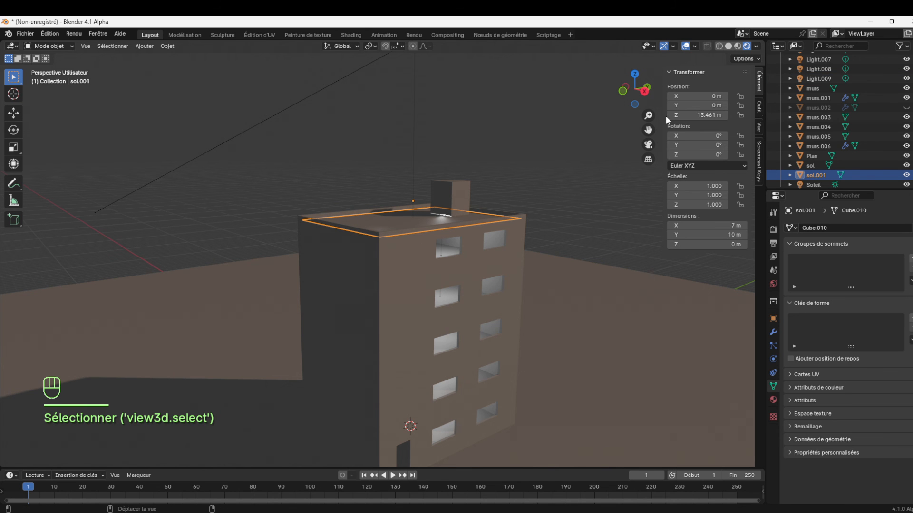
pyautogui.moveTo(648, 115); pyautogui.dragTo(647, 95)
pyautogui.moveTo(649, 130); pyautogui.dragTo(607, 242)
pyautogui.click(458, 278)
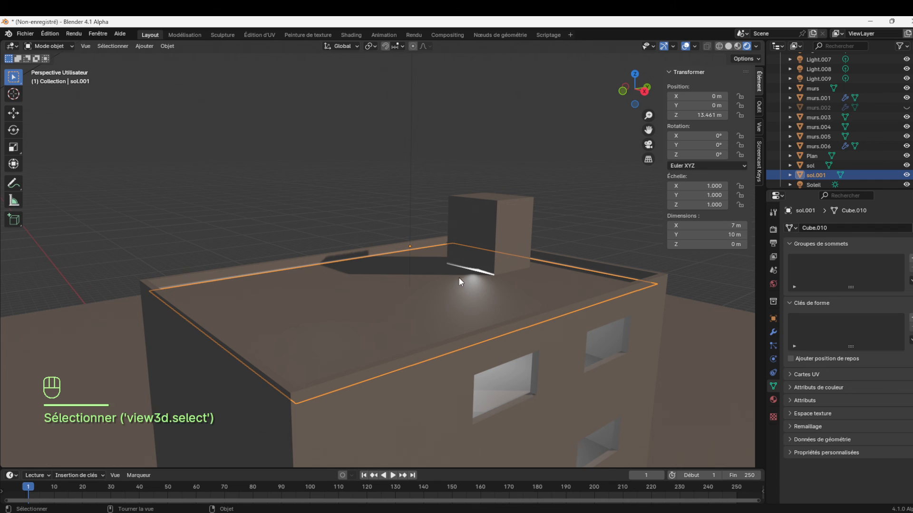
pyautogui.click(456, 224)
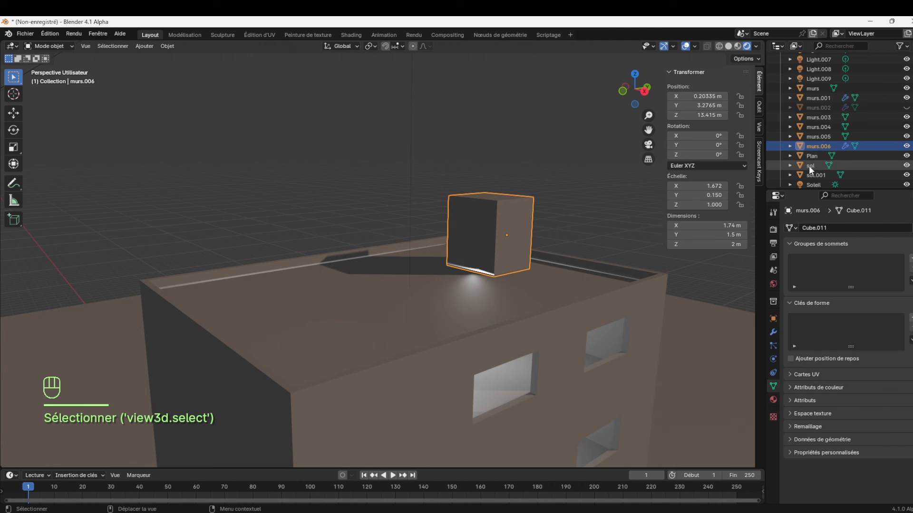
pyautogui.click(811, 184)
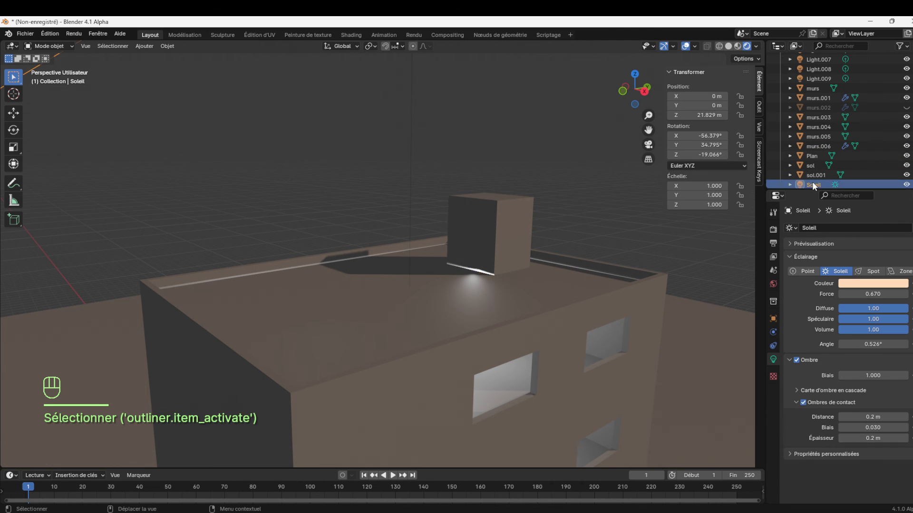
# Find the top-floor point light near the rooftop block (Light.008), lower it along Z to about 11.76 m, and deselect it
pyautogui.click(814, 71)
pyautogui.scroll(5, 814, 72)
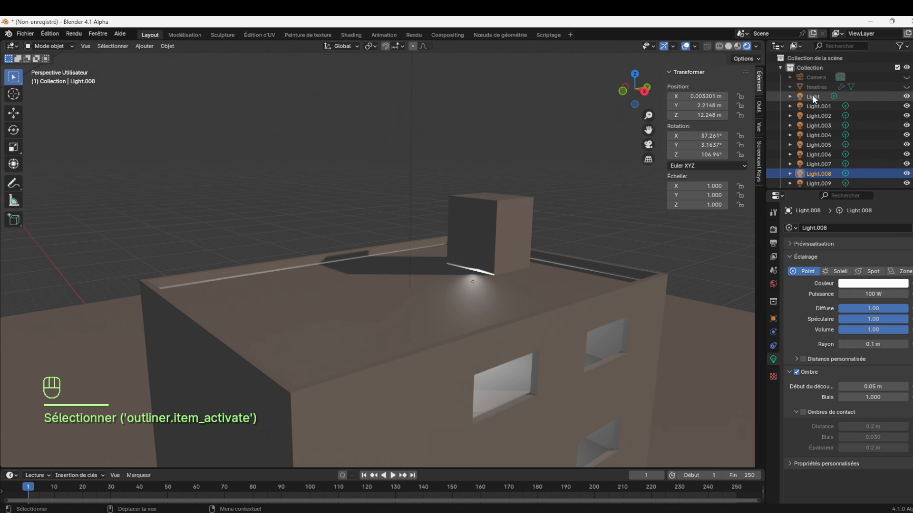
pyautogui.click(813, 96)
pyautogui.click(815, 105)
pyautogui.click(820, 162)
pyautogui.click(820, 174)
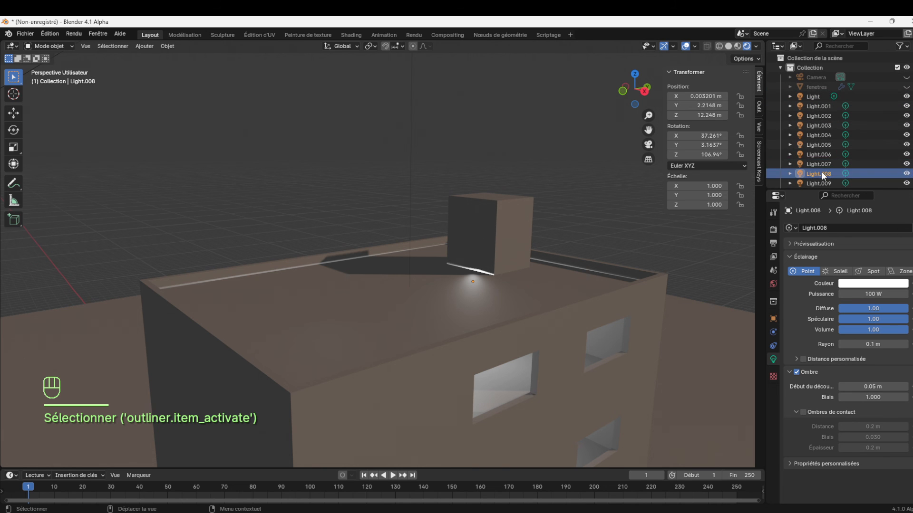
pyautogui.scroll(-3, 820, 172)
pyautogui.click(824, 147)
pyautogui.click(820, 138)
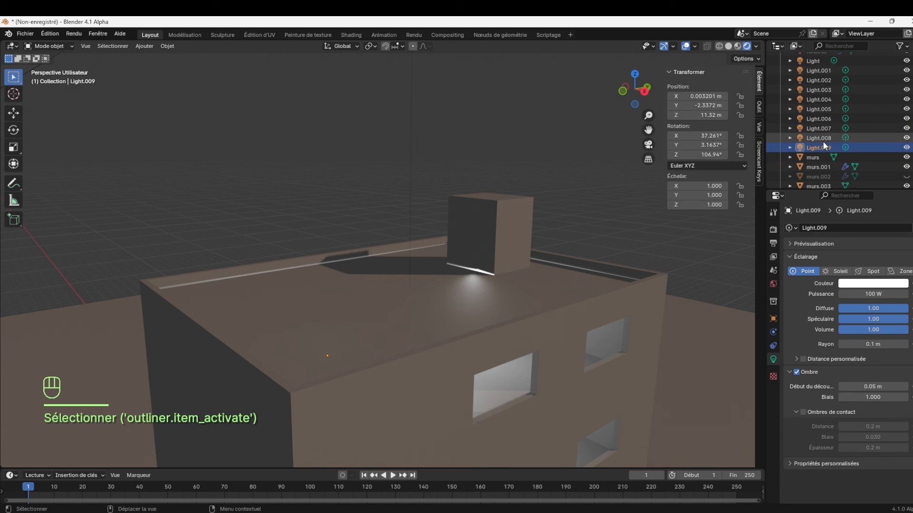
pyautogui.press('g')
pyautogui.press('z')
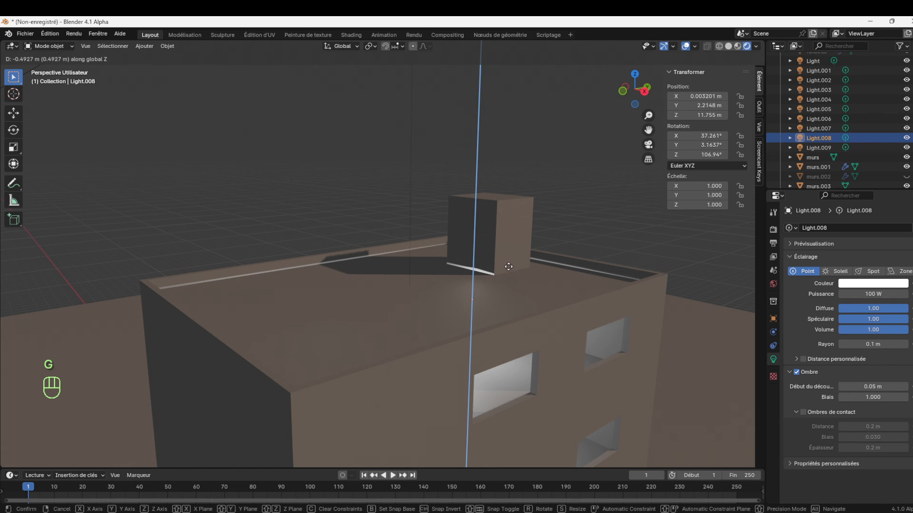
pyautogui.click(509, 267)
pyautogui.click(589, 210)
# Raise the roof slab sol.001 by about 0.10 m along Z, to a height of about 13.57 m
pyautogui.click(480, 246)
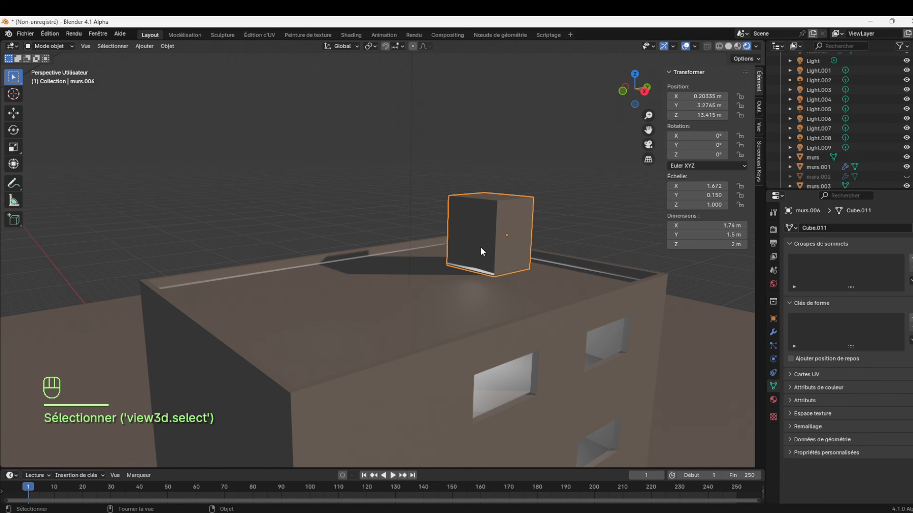
pyautogui.click(556, 184)
pyautogui.click(376, 286)
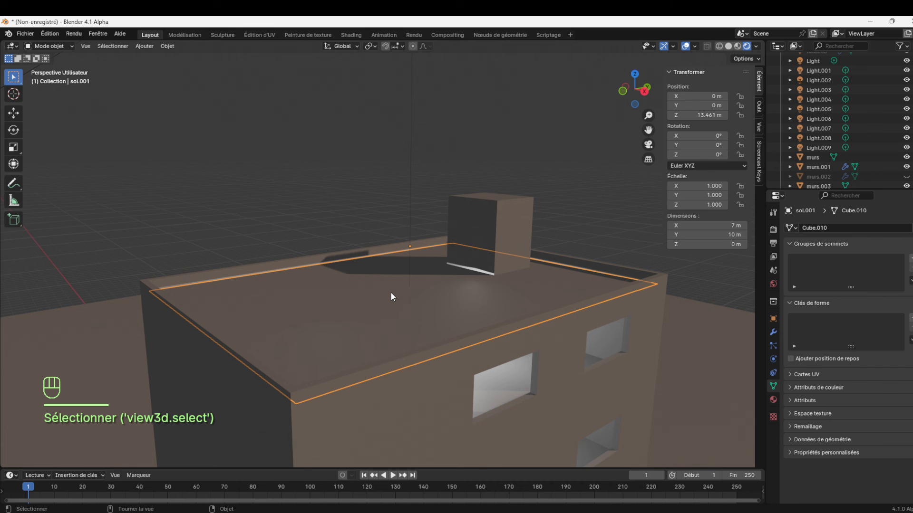
pyautogui.press('g')
pyautogui.press('z')
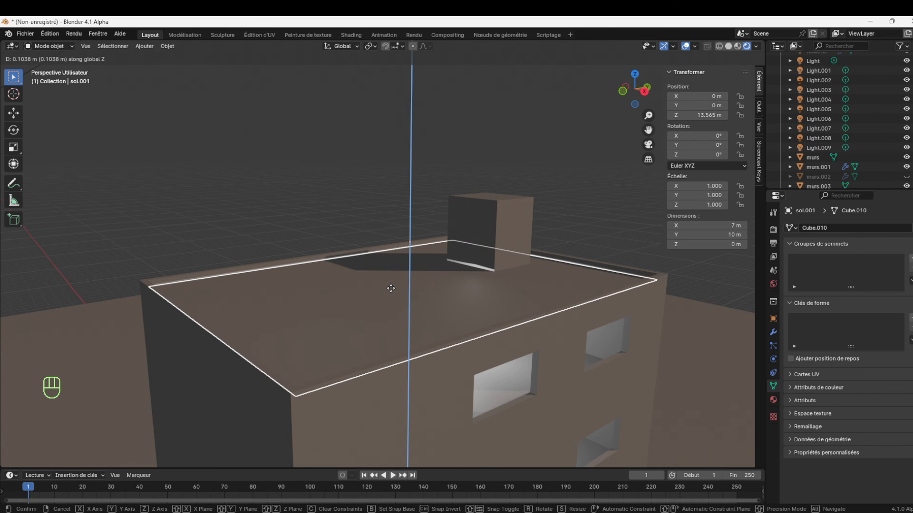
pyautogui.click(391, 289)
pyautogui.click(528, 203)
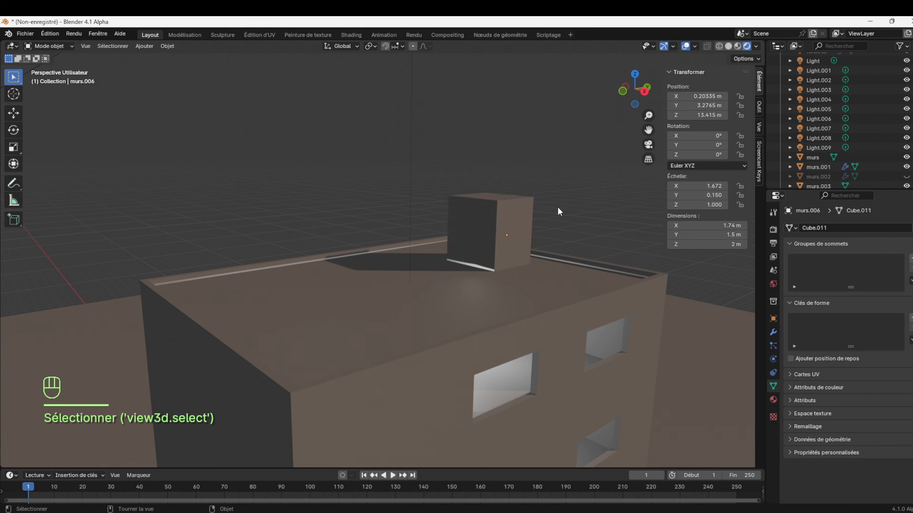
# Use a sky texture (Texture ciel) of type Hosek / Wilkie as the world background colour
pyautogui.moveTo(648, 116); pyautogui.dragTo(648, 147)
pyautogui.moveTo(645, 106); pyautogui.dragTo(636, 85)
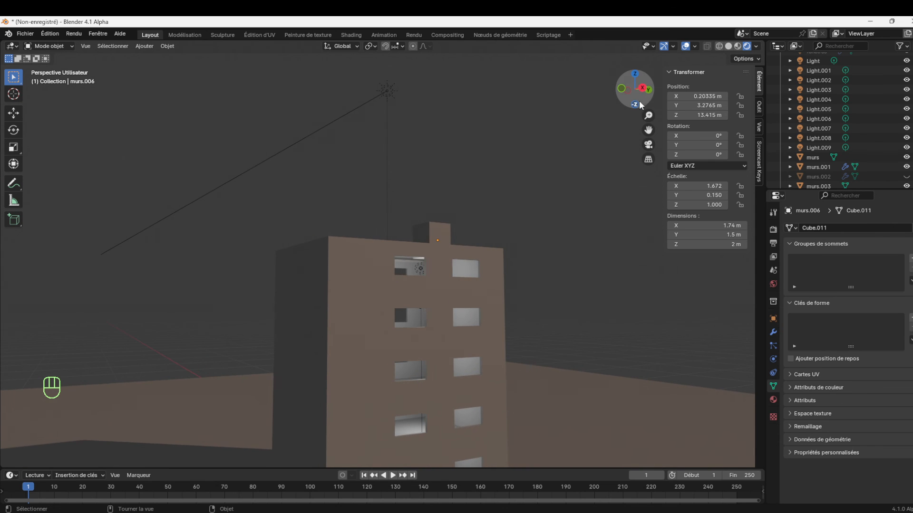
pyautogui.click(773, 286)
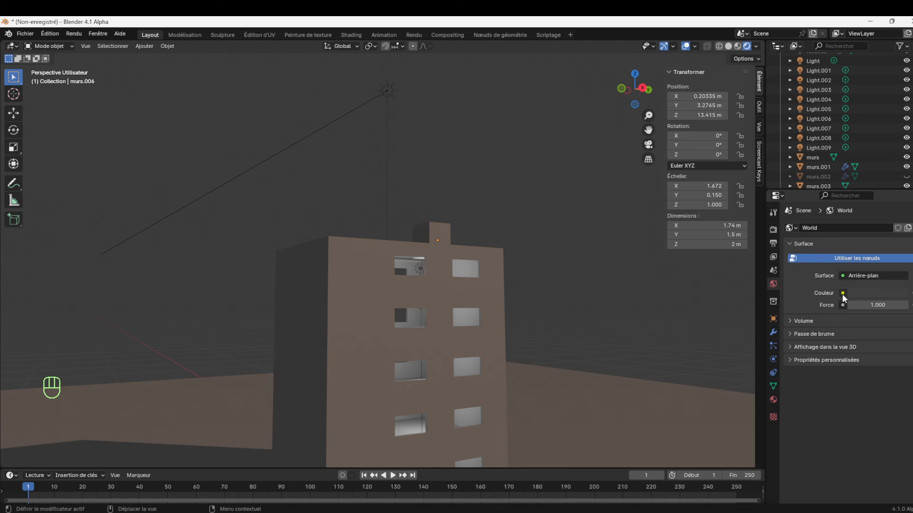
pyautogui.click(843, 294)
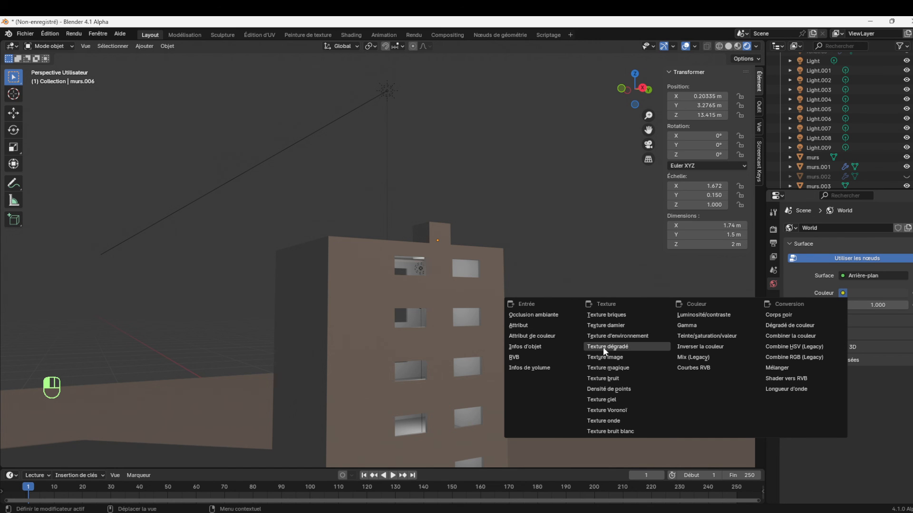
pyautogui.click(610, 401)
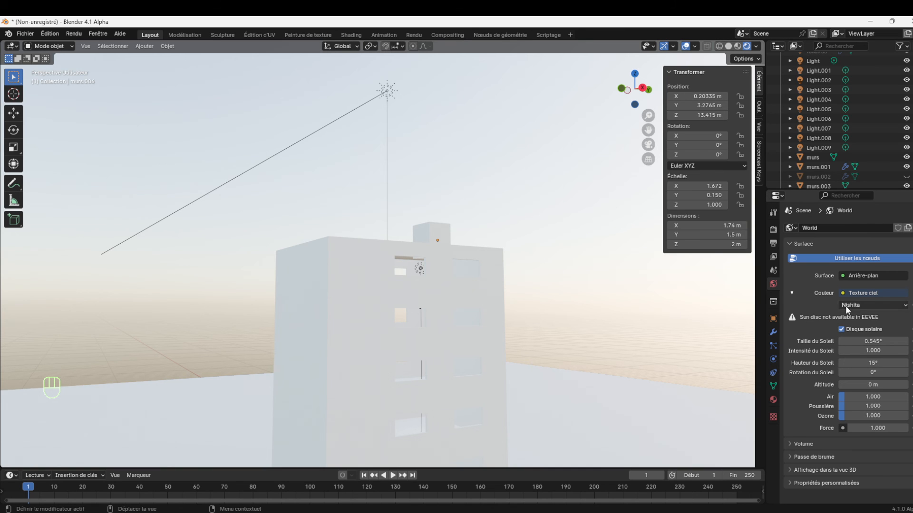
pyautogui.click(862, 305)
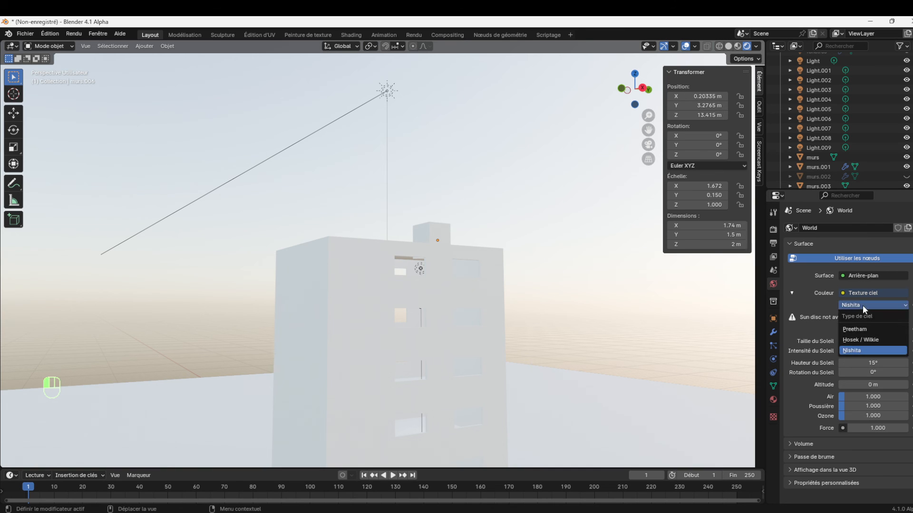
pyautogui.click(860, 339)
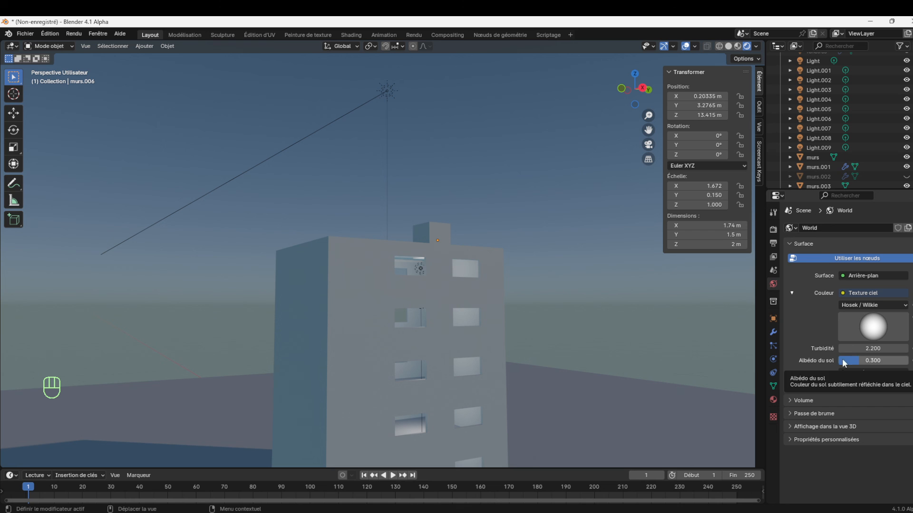
# Set the world background strength to 0.3, the sky turbidity to 2.9 and the ground albedo to about 0.769
pyautogui.moveTo(865, 382); pyautogui.dragTo(830, 382)
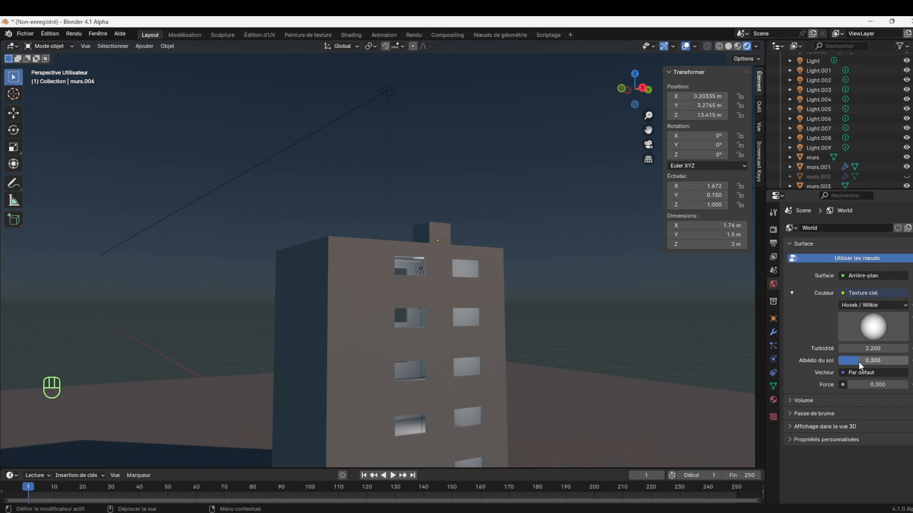
pyautogui.moveTo(859, 348); pyautogui.dragTo(892, 361)
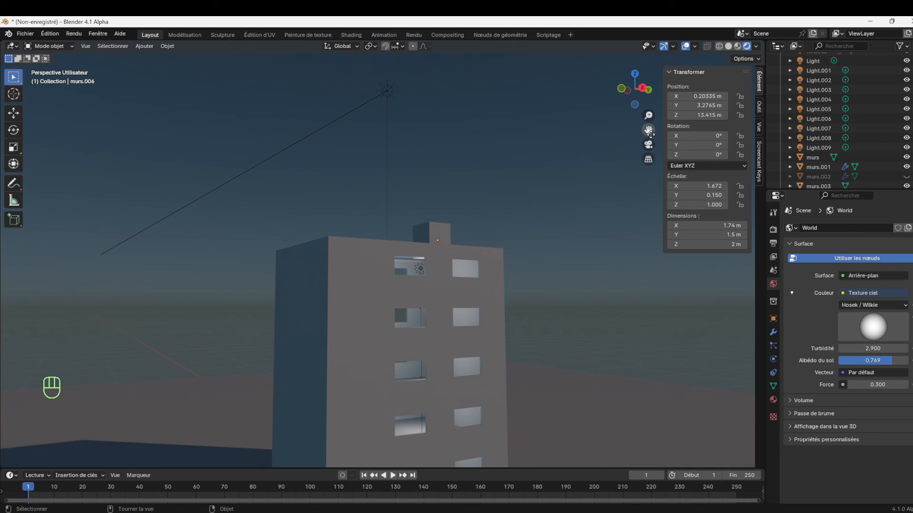
# Enable ambient occlusion, bloom, screen space reflections and high bit depth shadows in the EEVEE render settings
pyautogui.moveTo(648, 130); pyautogui.dragTo(652, 51)
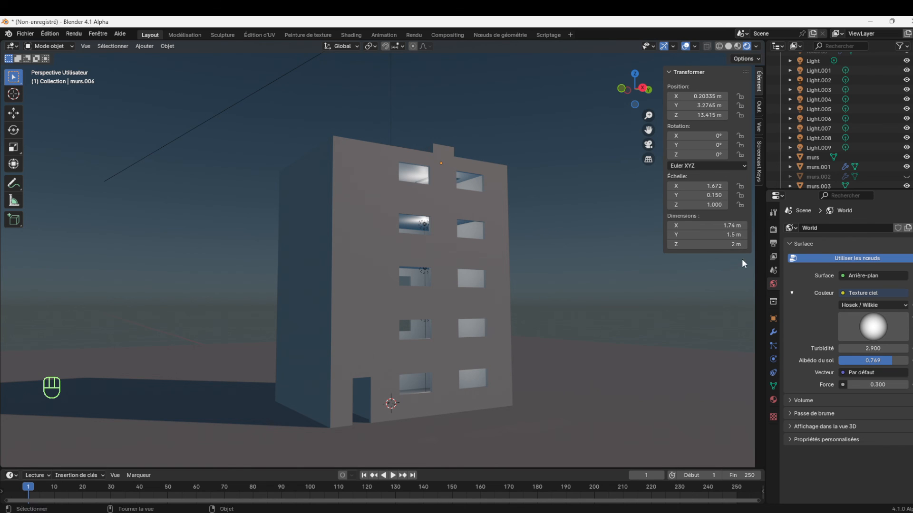
pyautogui.click(773, 229)
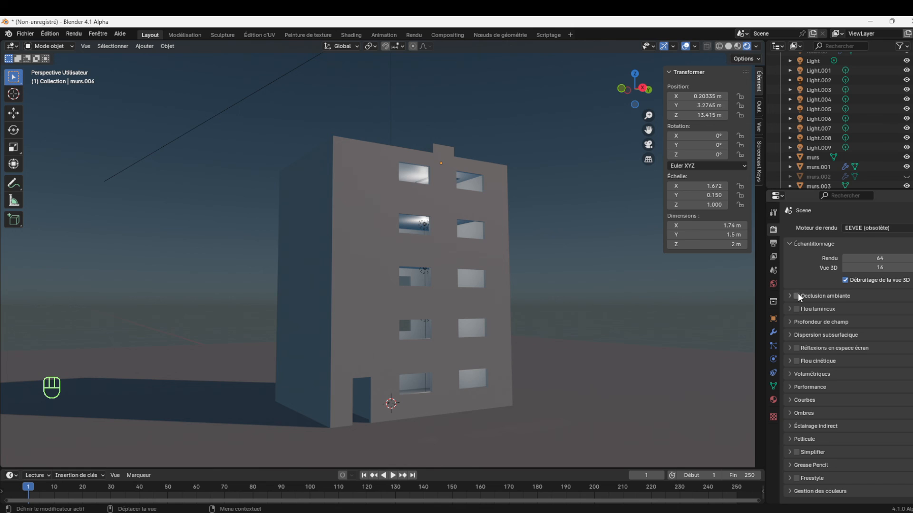
pyautogui.click(797, 308)
pyautogui.click(796, 348)
pyautogui.click(788, 413)
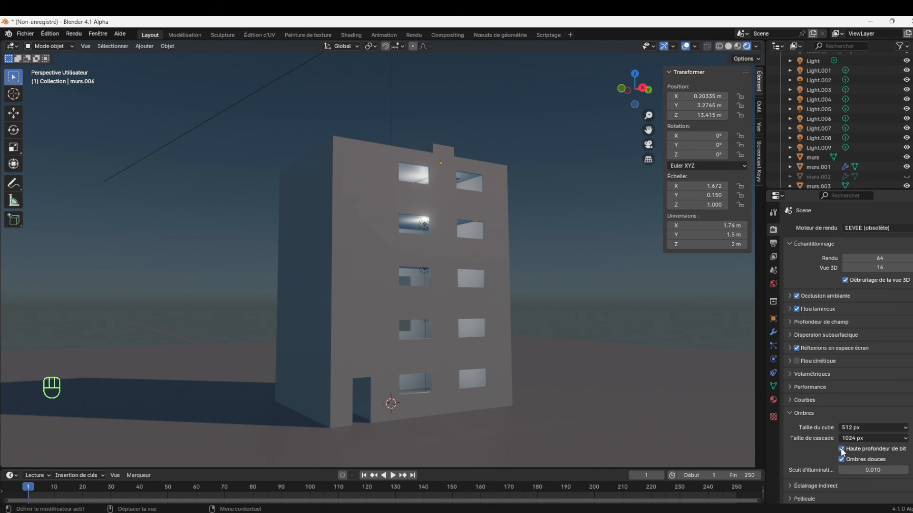
# Duplicate the first-floor point light Light.002 down to Z about 1.77 m and move the copy along Y to about -2.92 m, by the entrance door
pyautogui.moveTo(646, 99); pyautogui.dragTo(648, 135)
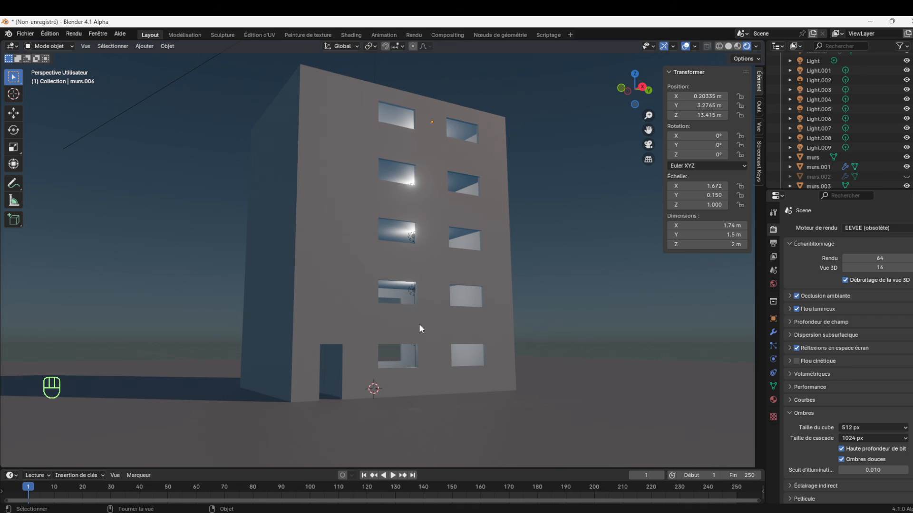
pyautogui.click(412, 291)
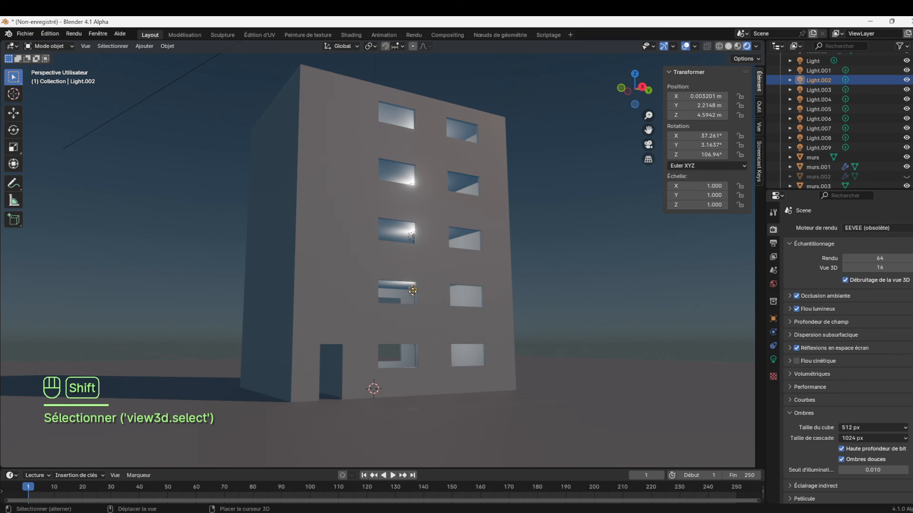
pyautogui.hotkey('shift', 'd')
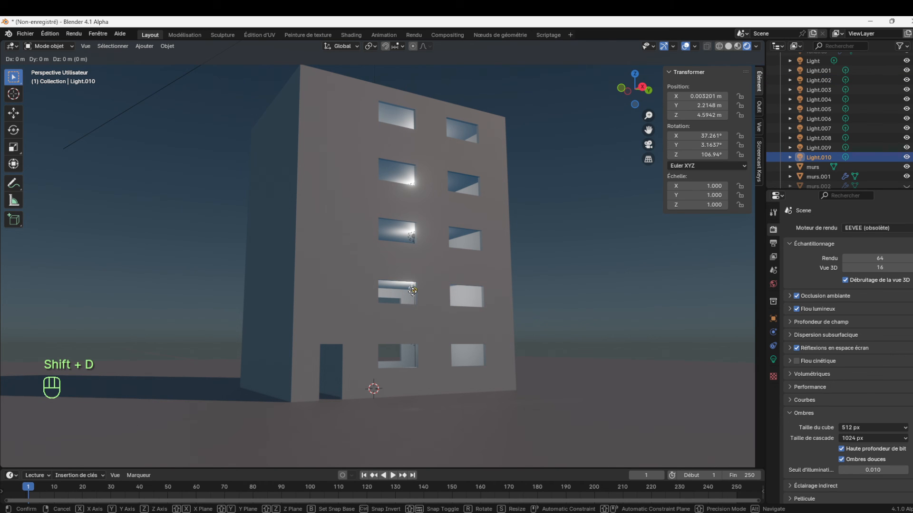
pyautogui.press('z')
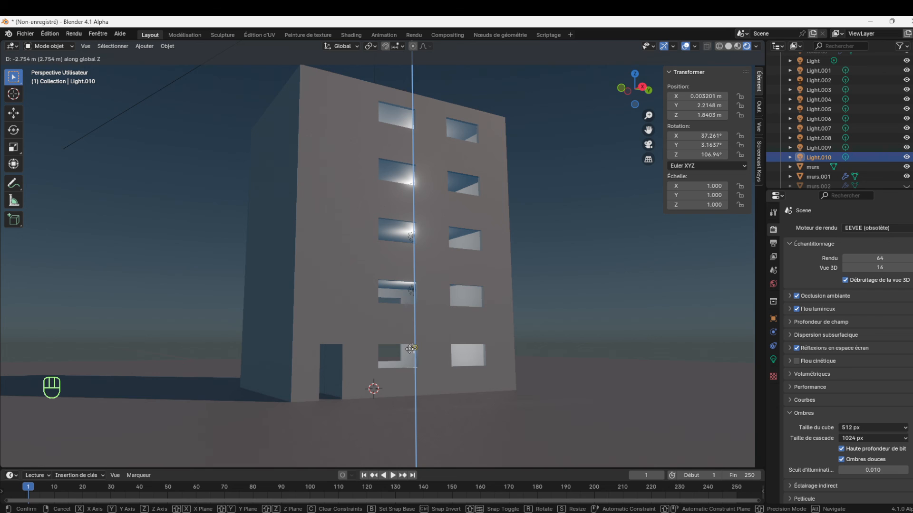
pyautogui.click(411, 350)
pyautogui.press('g')
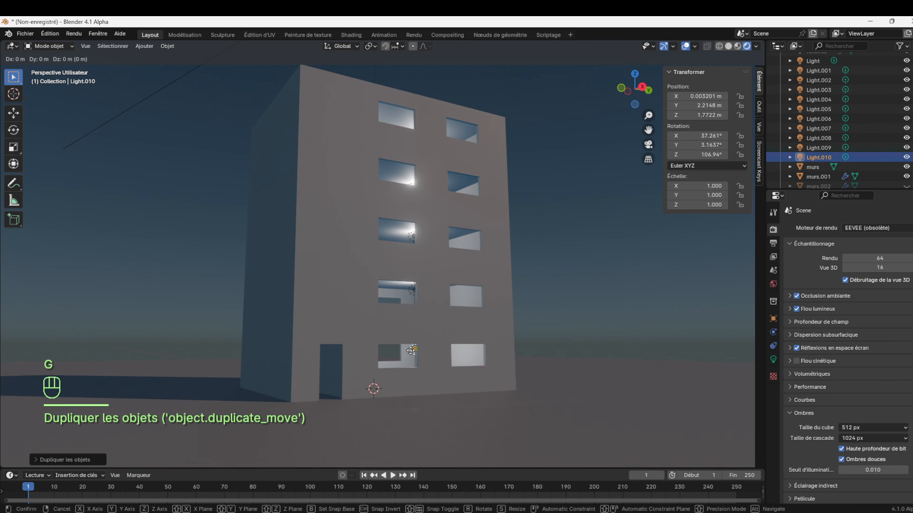
pyautogui.press('y')
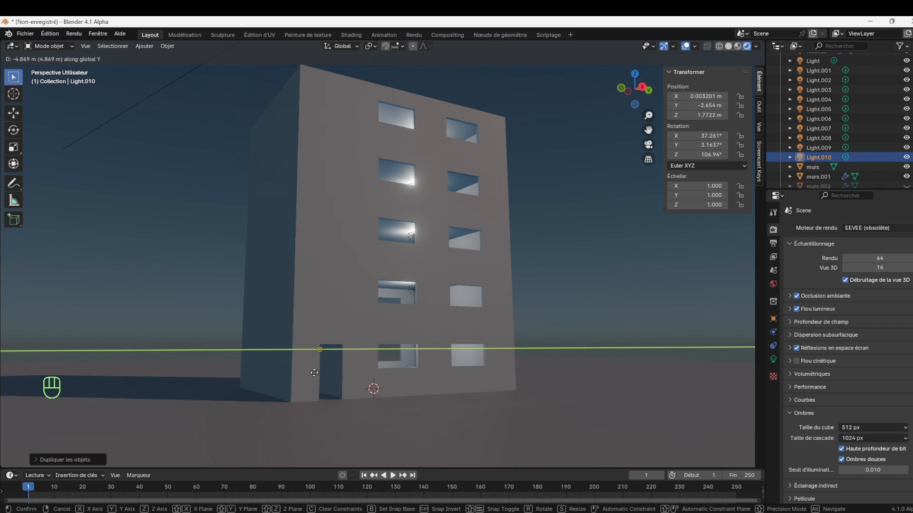
pyautogui.click(309, 373)
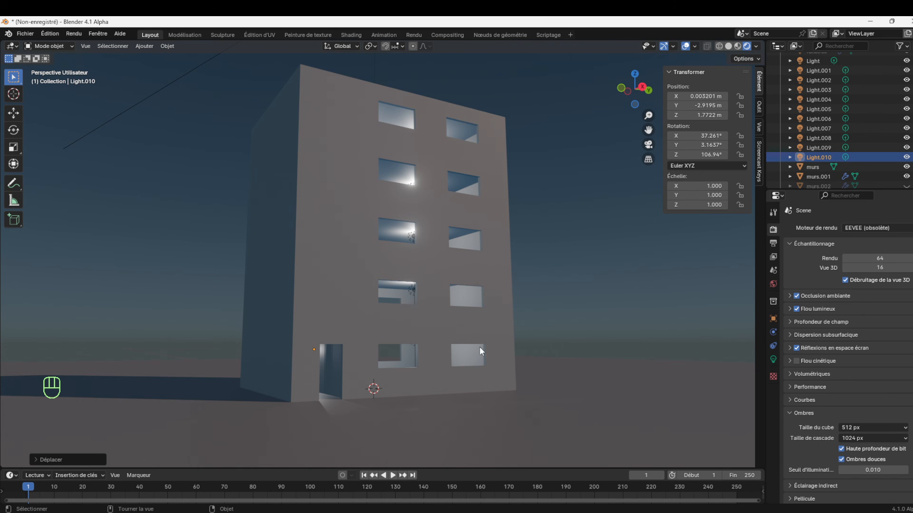
# Move the entrance light further along Y to about -3.48 m and raise it along Z to about 2.11 m
pyautogui.moveTo(651, 112); pyautogui.dragTo(652, 90)
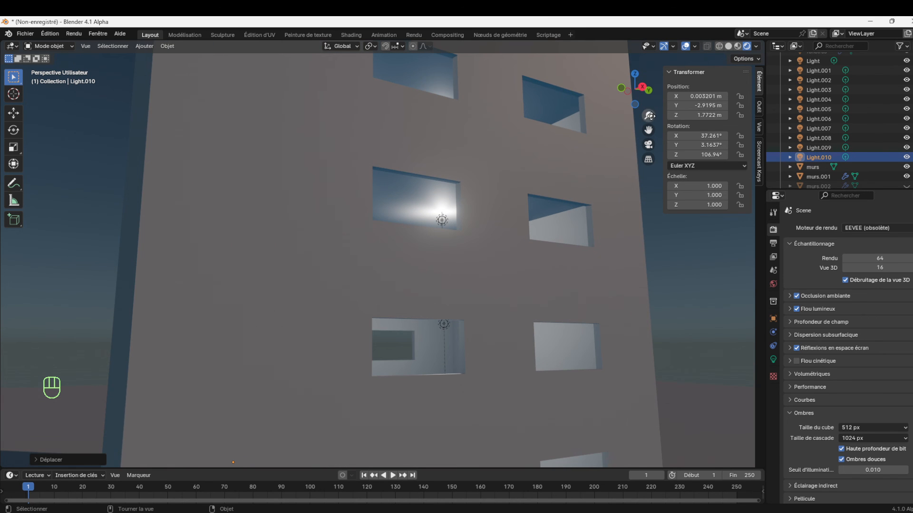
pyautogui.moveTo(649, 130); pyautogui.dragTo(688, 58)
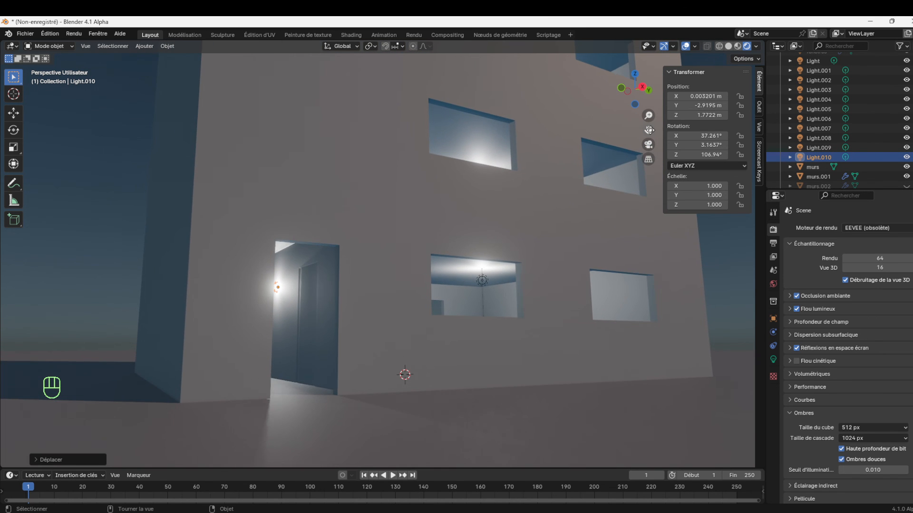
pyautogui.press('g')
pyautogui.press('y')
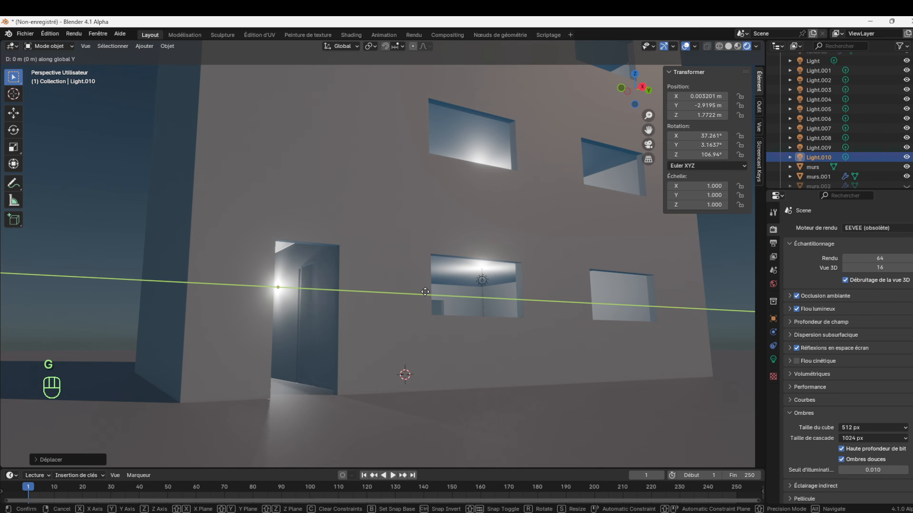
pyautogui.click(396, 292)
pyautogui.press('g')
pyautogui.press('z')
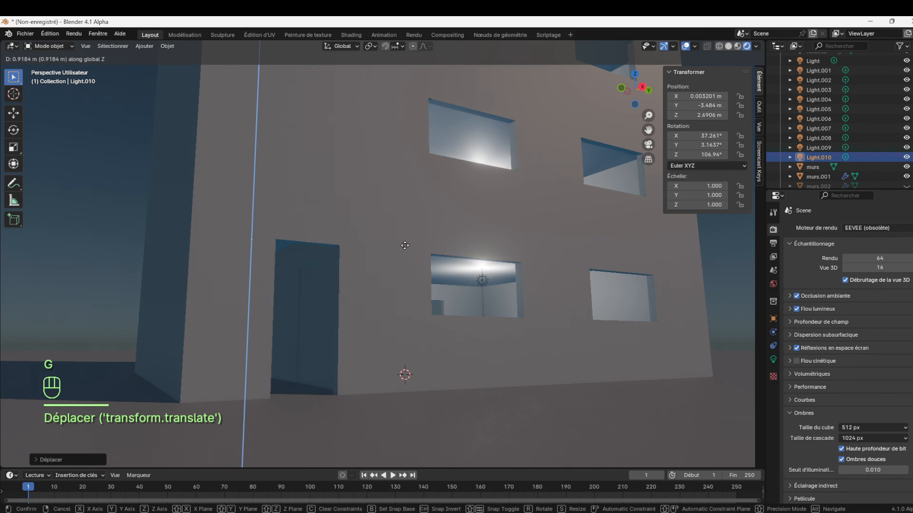
pyautogui.click(400, 274)
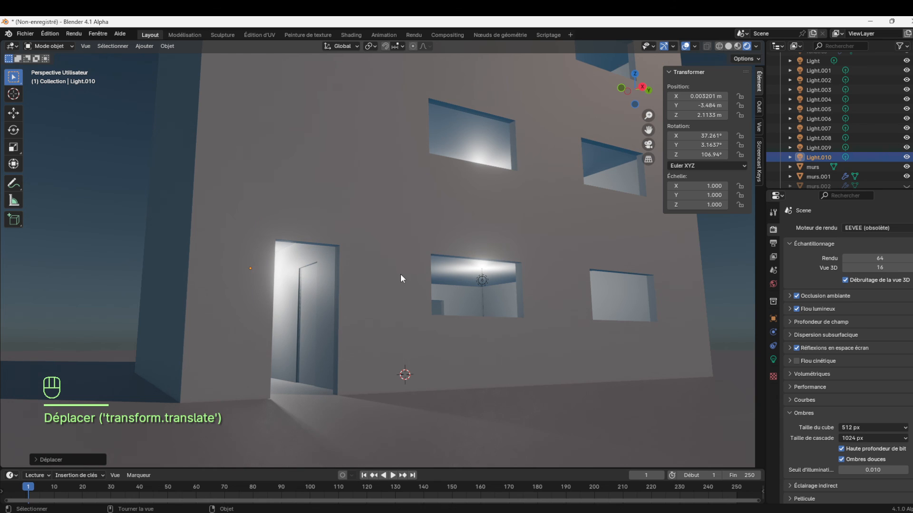
# Set the entrance light's radius to 0.46 m and enable its contact shadows
pyautogui.click(772, 359)
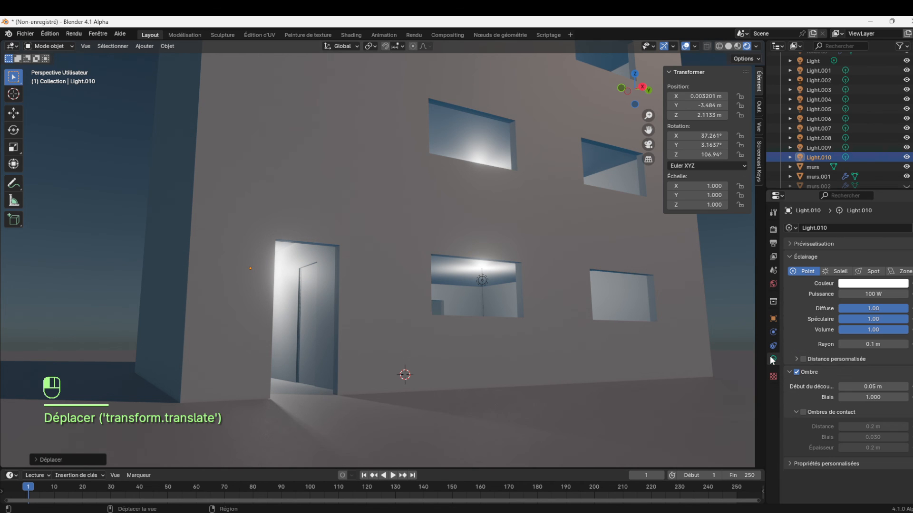
pyautogui.moveTo(873, 344)
pyautogui.mouseDown()
pyautogui.moveTo(896, 343)
pyautogui.moveTo(872, 344)
pyautogui.mouseUp()
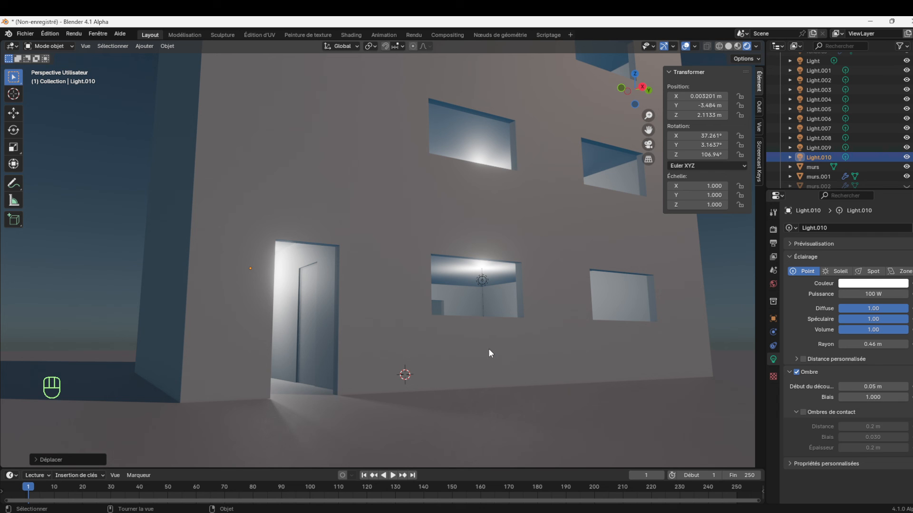
pyautogui.moveTo(647, 116); pyautogui.dragTo(648, 138)
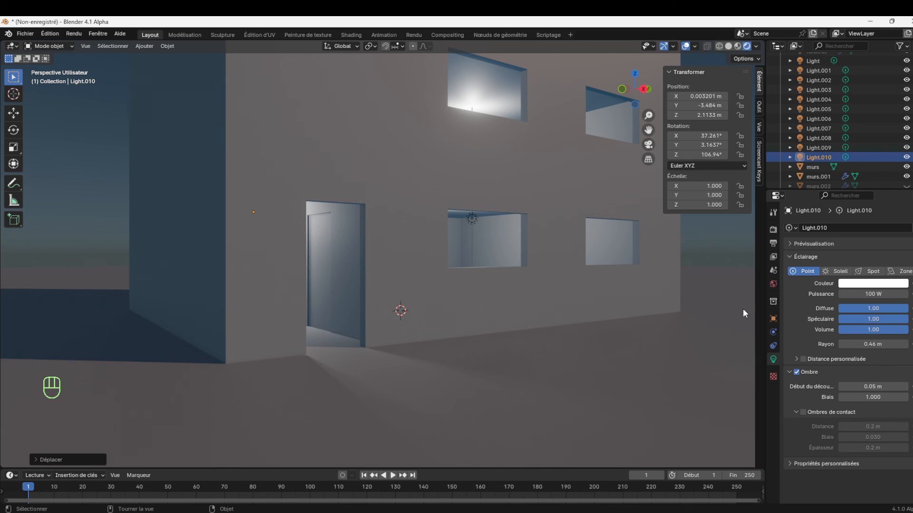
pyautogui.click(802, 412)
pyautogui.click(803, 411)
pyautogui.click(802, 412)
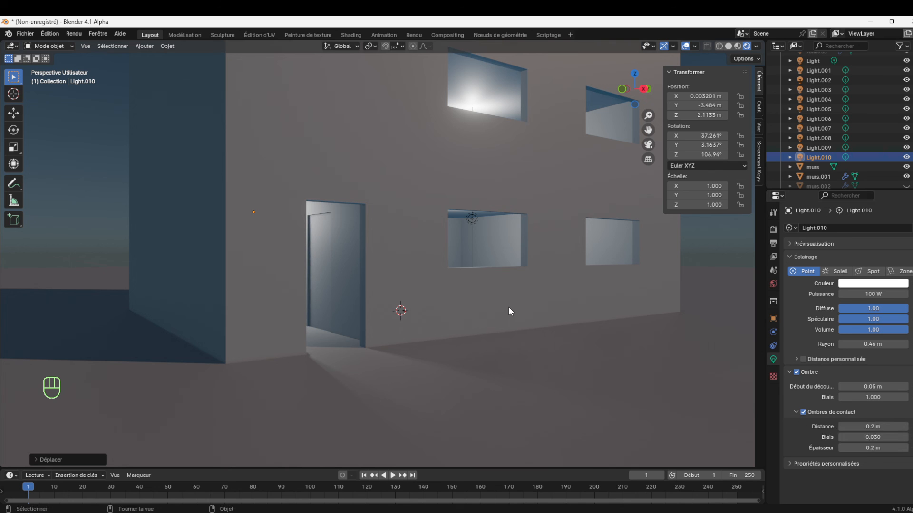
# Enable contact shadows on the point light behind the ground-floor window, and deselect it
pyautogui.click(471, 218)
pyautogui.click(802, 412)
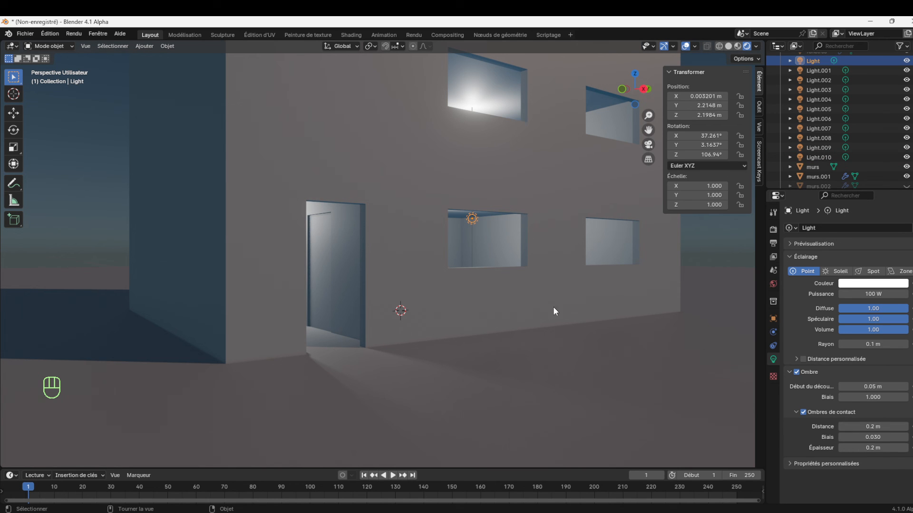
pyautogui.click(714, 255)
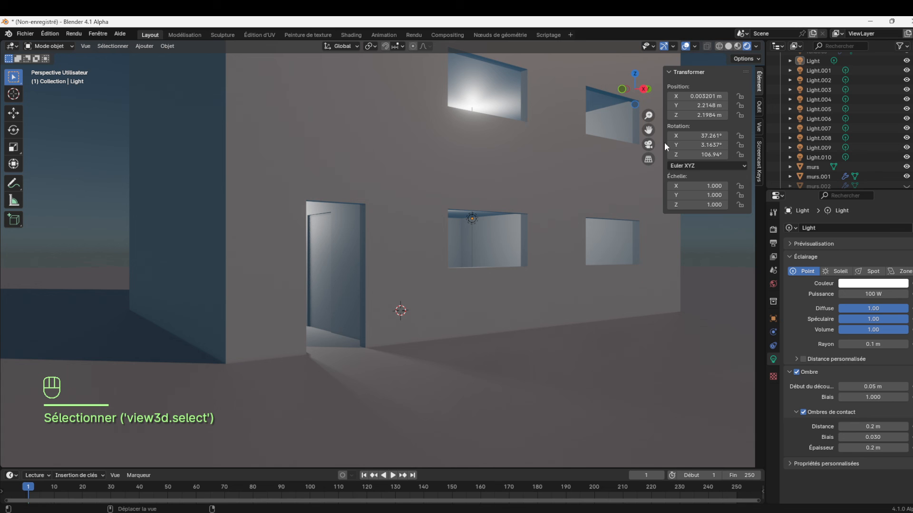
# Soften the sun's shadows by setting the angle of Soleil to 114°, and deselect it
pyautogui.moveTo(648, 116); pyautogui.dragTo(648, 260)
pyautogui.moveTo(643, 102); pyautogui.dragTo(675, 103)
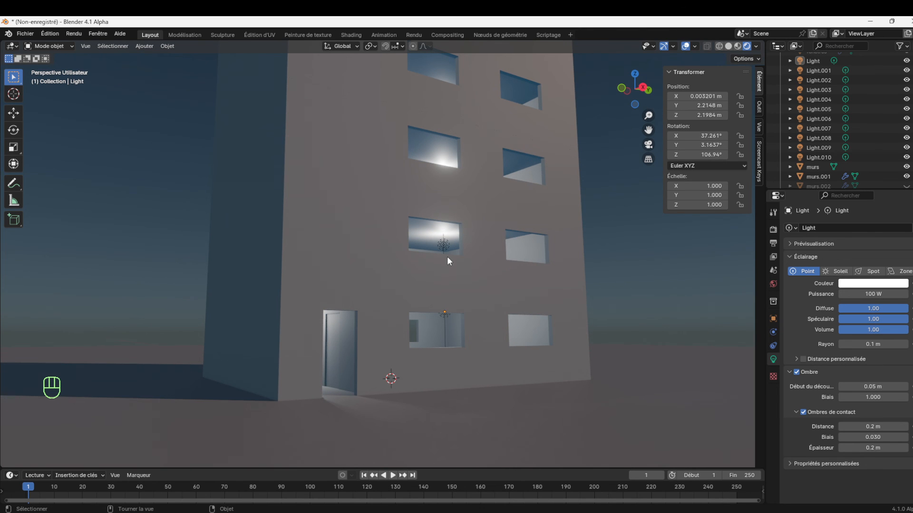
pyautogui.scroll(-6, 815, 138)
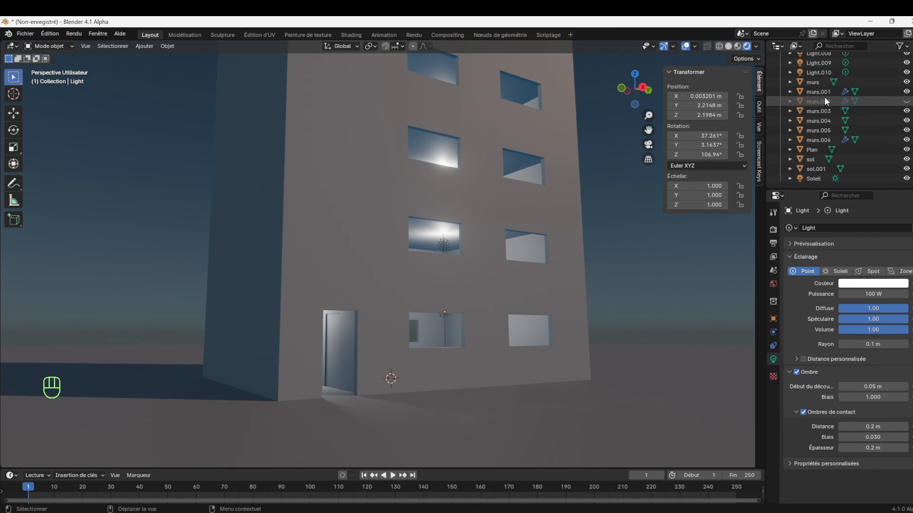
pyautogui.click(808, 178)
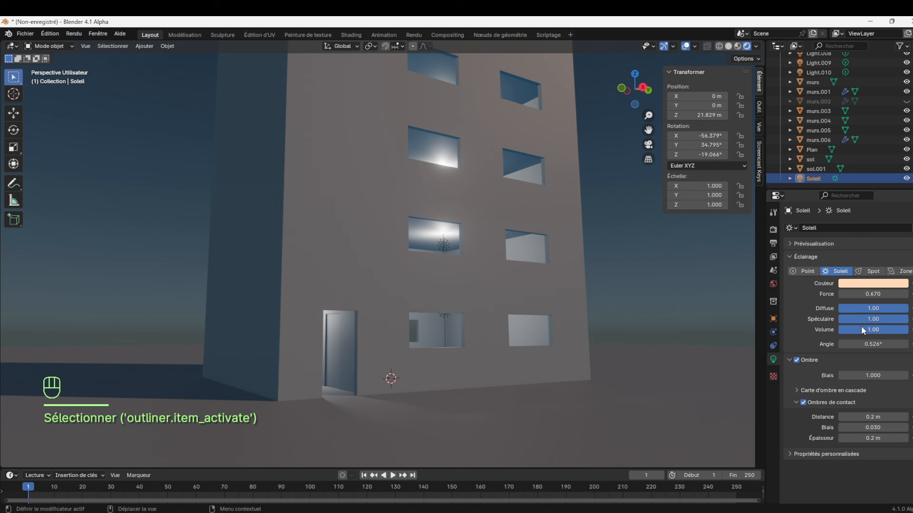
pyautogui.moveTo(873, 344); pyautogui.dragTo(909, 344)
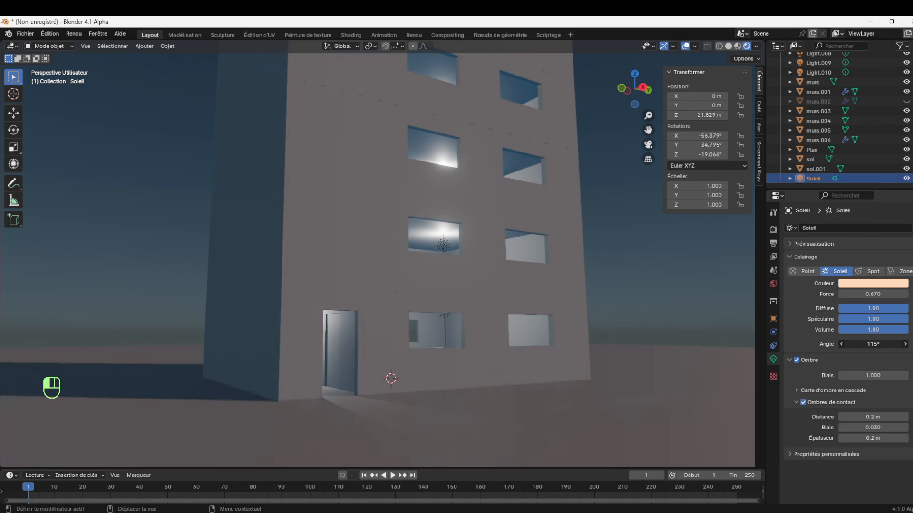
pyautogui.moveTo(909, 344); pyautogui.dragTo(908, 343)
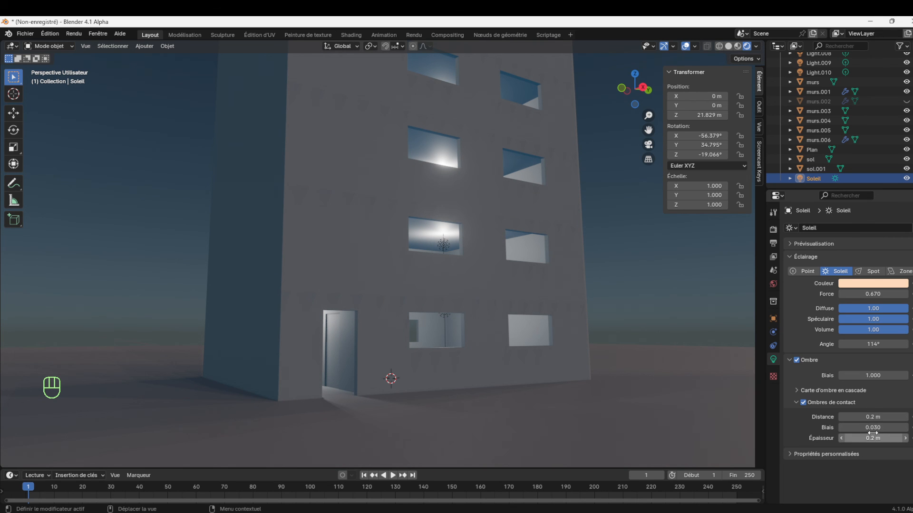
pyautogui.click(621, 293)
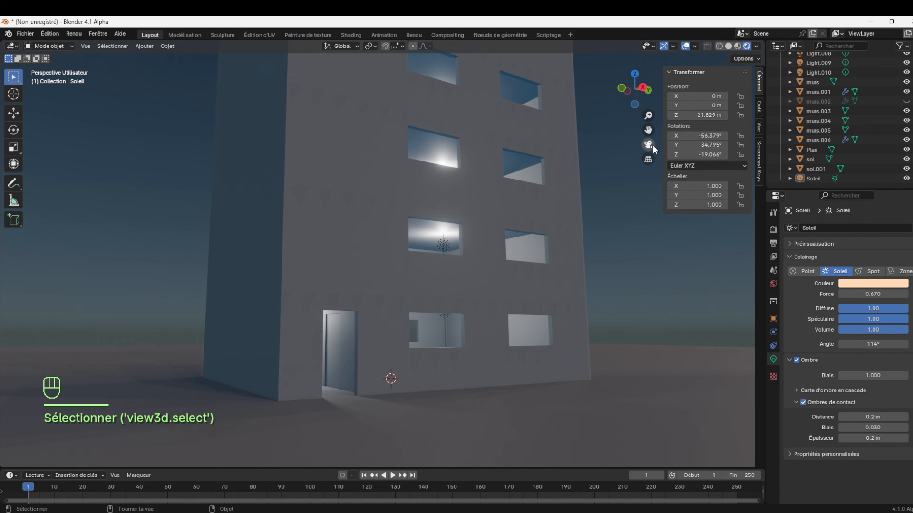
# Align the camera to a view showing the building's whole door-side facade
pyautogui.moveTo(648, 130); pyautogui.dragTo(644, 146)
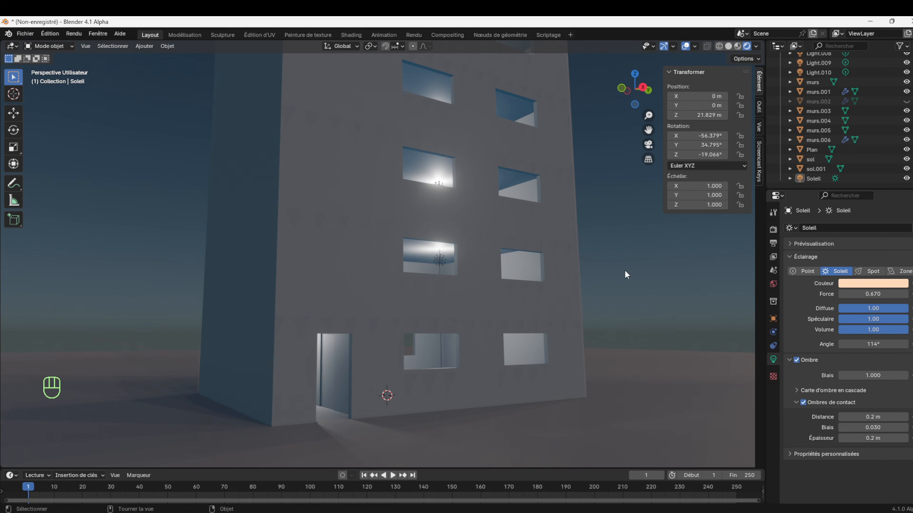
pyautogui.moveTo(649, 116); pyautogui.dragTo(630, 177)
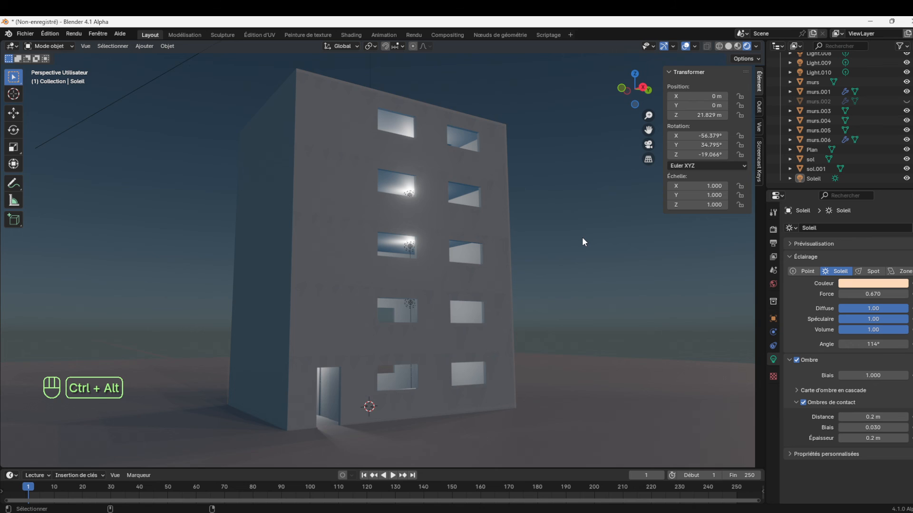
pyautogui.press('ctrl+alt+KP_0')
# Lock the camera to the view and reframe it so the whole building stands left of centre with open sky beside it
pyautogui.moveTo(648, 114)
pyautogui.mouseDown()
pyautogui.moveTo(648, 97)
pyautogui.moveTo(647, 110)
pyautogui.mouseUp()
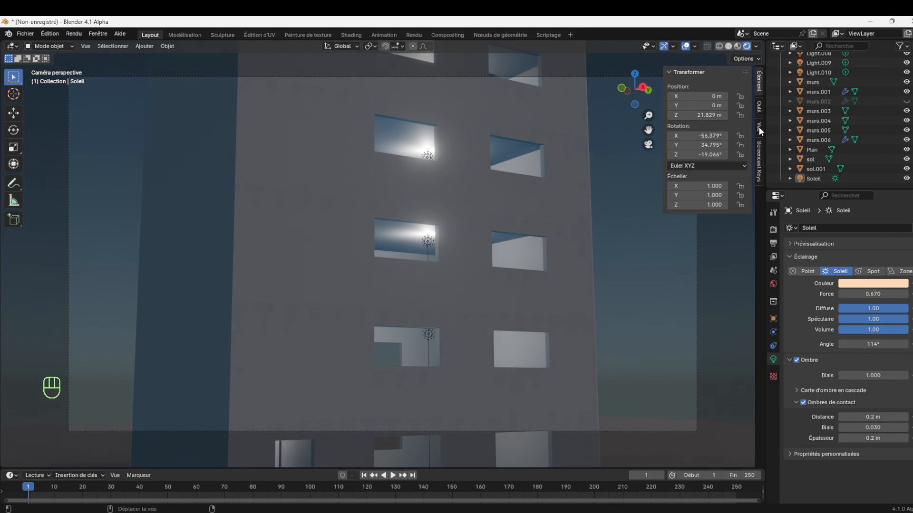
pyautogui.click(760, 127)
pyautogui.click(704, 192)
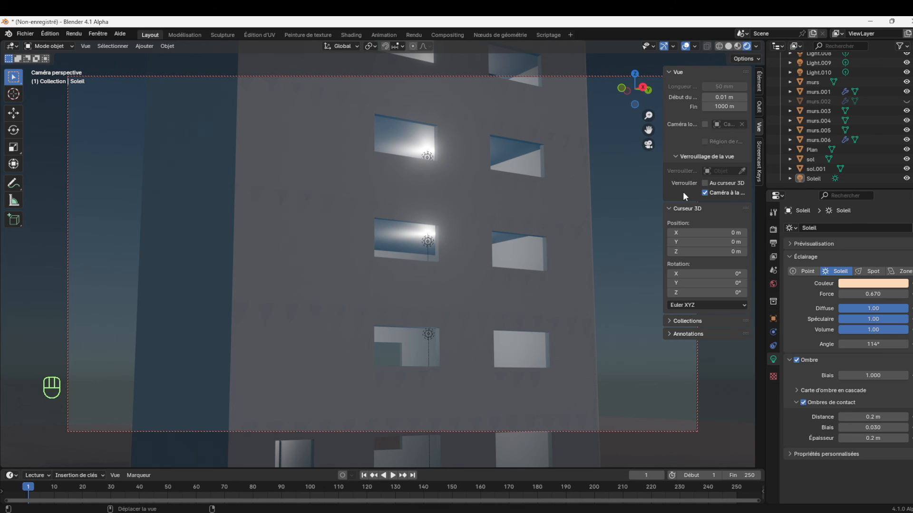
pyautogui.moveTo(663, 192); pyautogui.dragTo(695, 136)
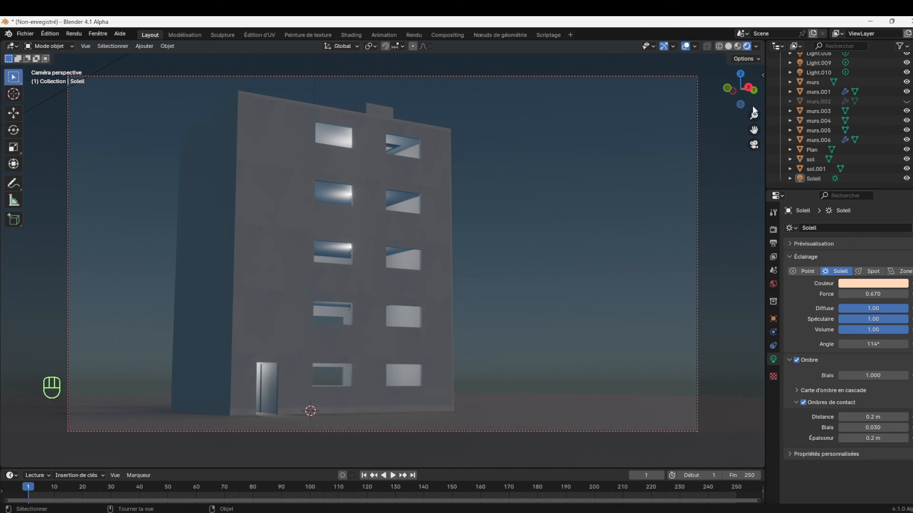
pyautogui.moveTo(752, 98); pyautogui.dragTo(728, 121)
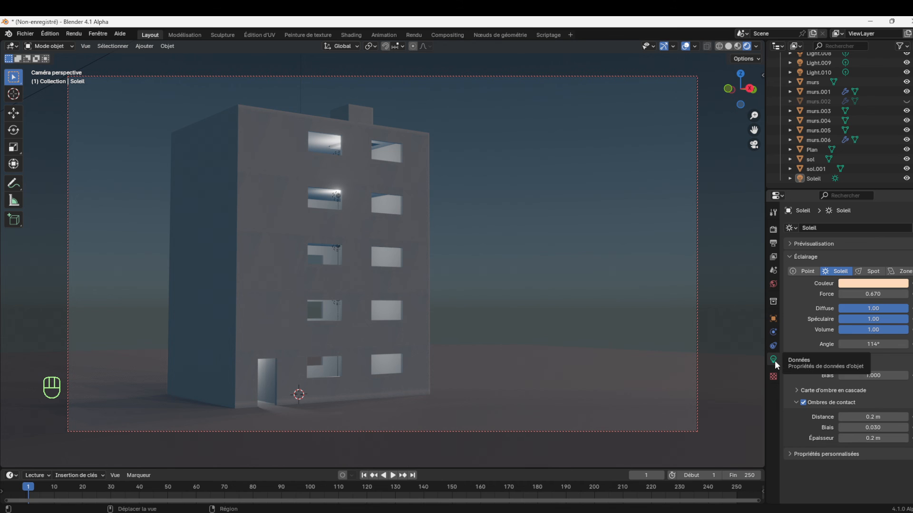
# Select the hidden Camera object and make it visible in the scene
pyautogui.scroll(3, 824, 111)
pyautogui.scroll(5, 828, 103)
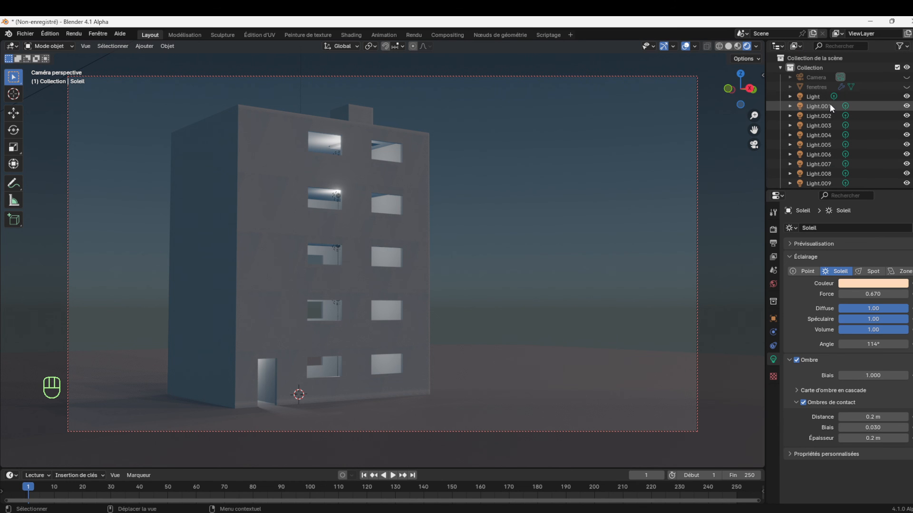
pyautogui.click(812, 78)
pyautogui.click(906, 78)
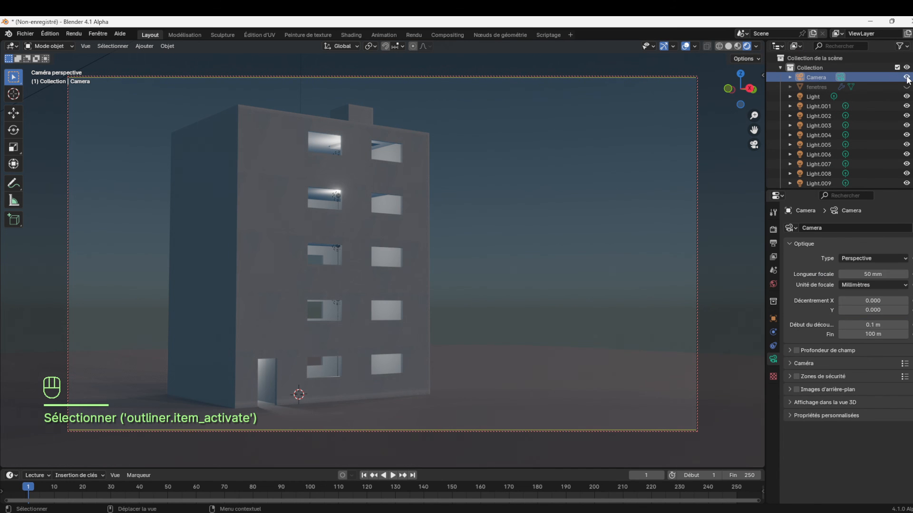
# Enable the camera's depth of field, focus it on the building wall murs.003, and set the aperture to 0.1
pyautogui.click(795, 350)
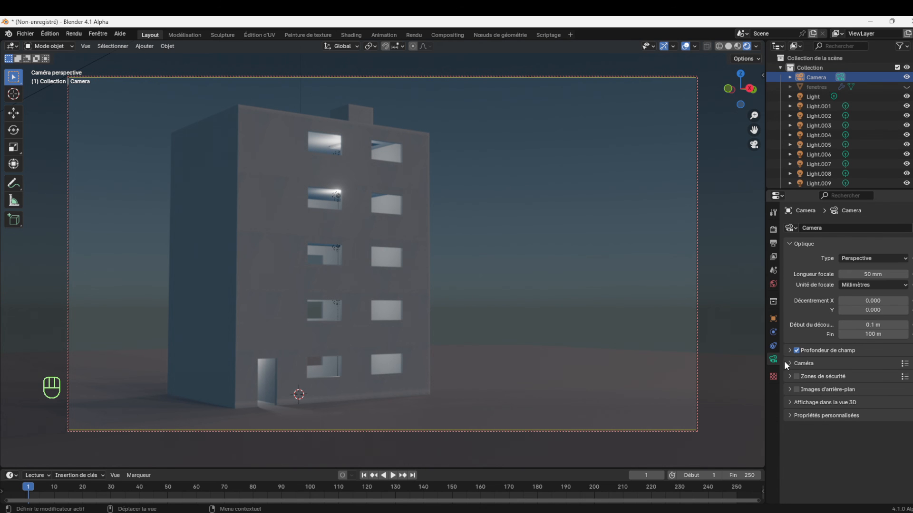
pyautogui.click(788, 350)
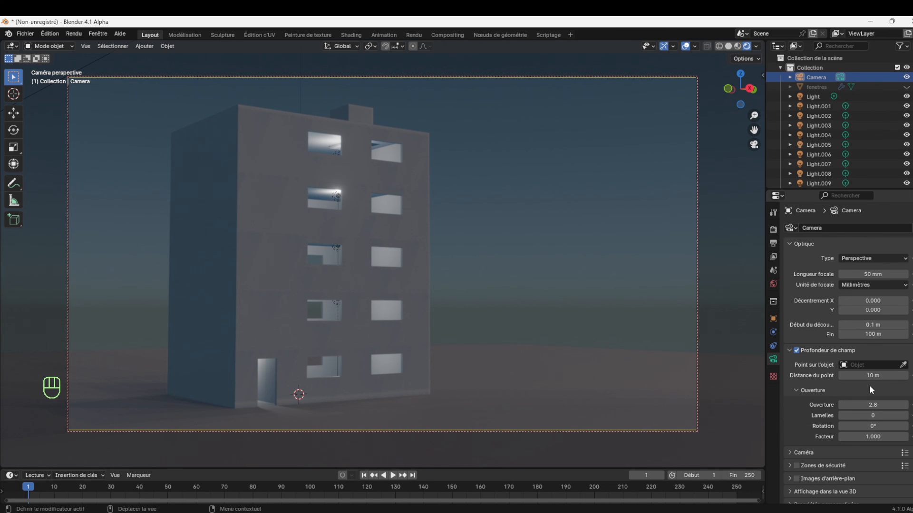
pyautogui.click(898, 366)
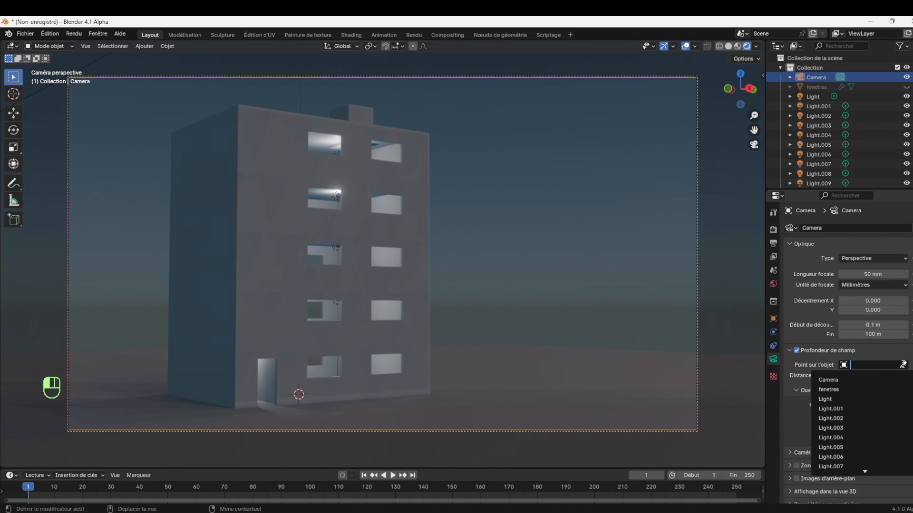
pyautogui.click(902, 365)
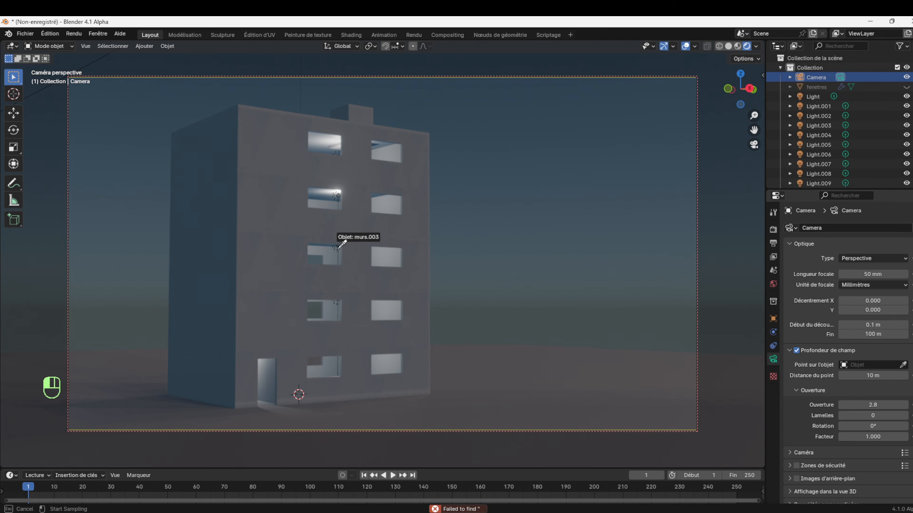
pyautogui.click(277, 283)
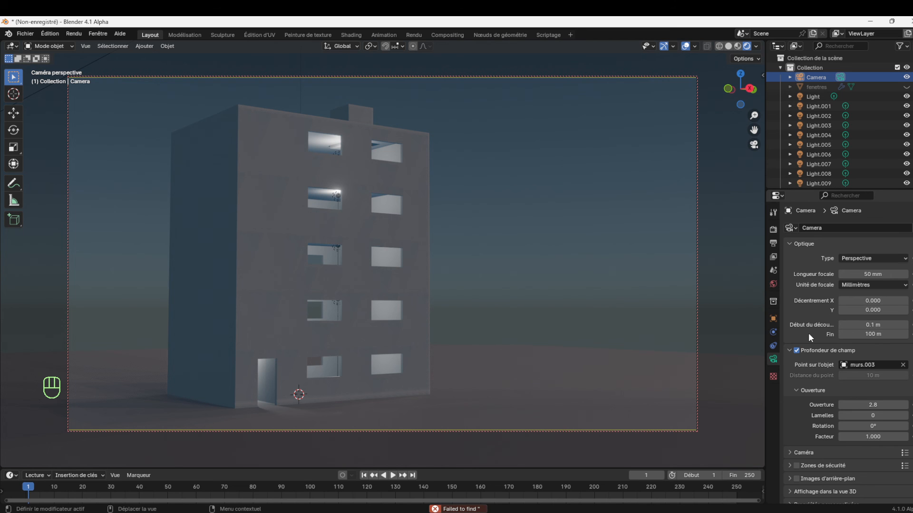
pyautogui.moveTo(873, 405); pyautogui.dragTo(829, 405)
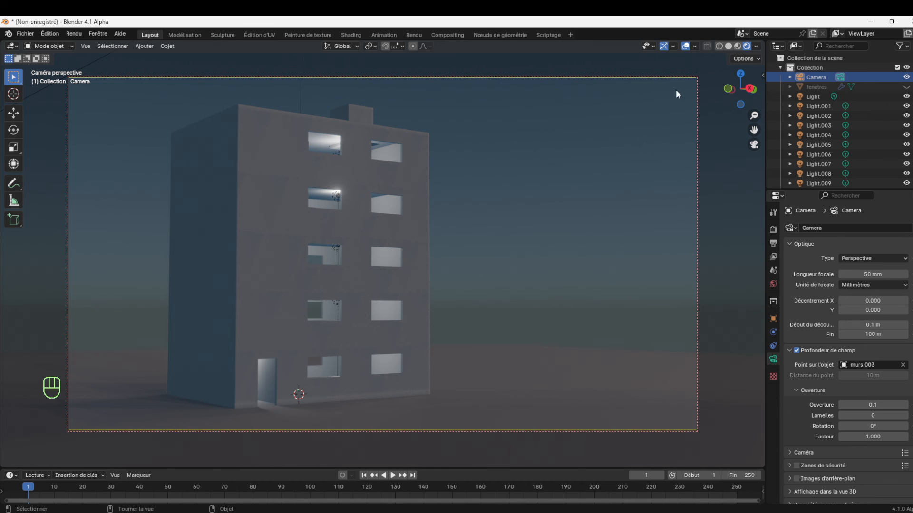
# Hide the viewport overlays and switch the render engine to Cycles
pyautogui.click(685, 46)
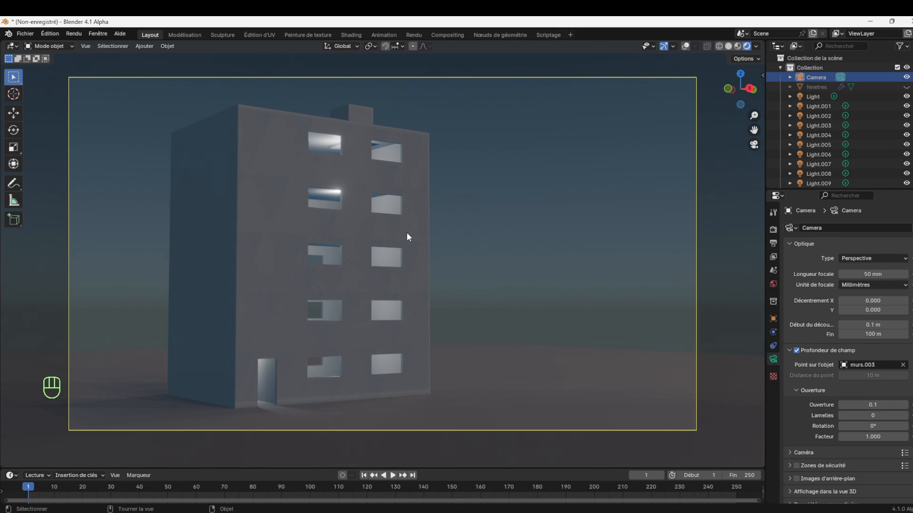
pyautogui.click(773, 230)
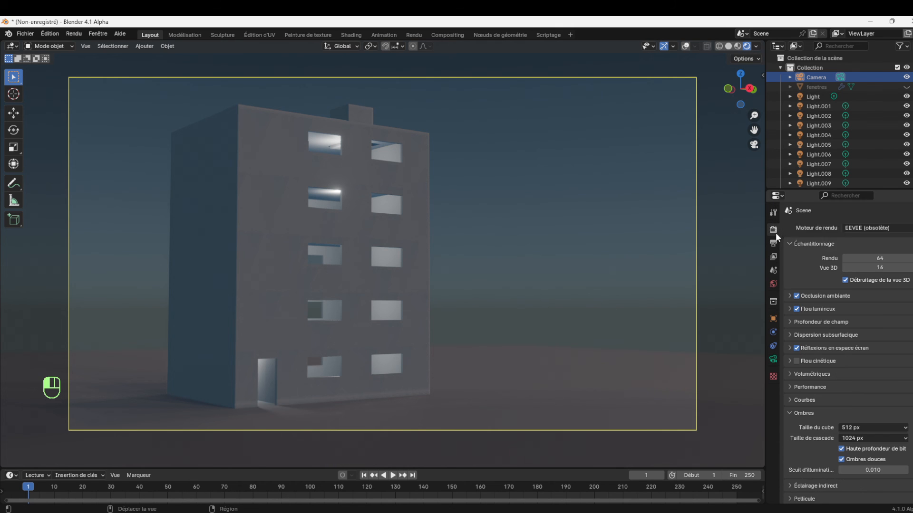
pyautogui.click(903, 228)
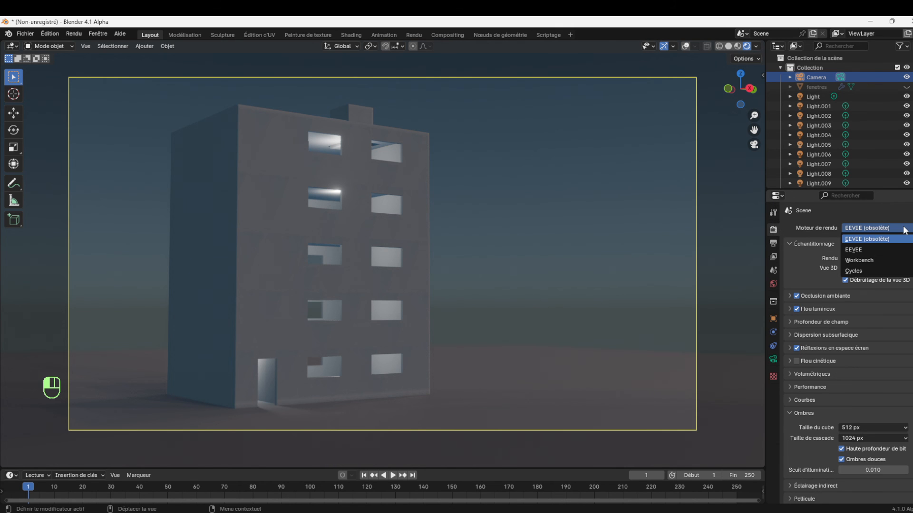
pyautogui.click(864, 270)
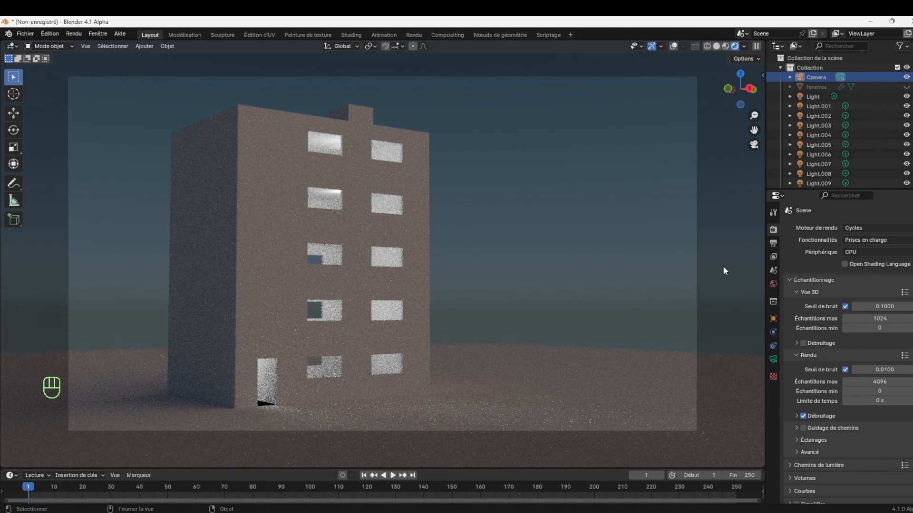
# Limit viewport sampling to 20 maximum samples with denoising enabled, and lower the camera to a near-ground view of the door-side facade
pyautogui.moveTo(739, 89); pyautogui.dragTo(776, 213)
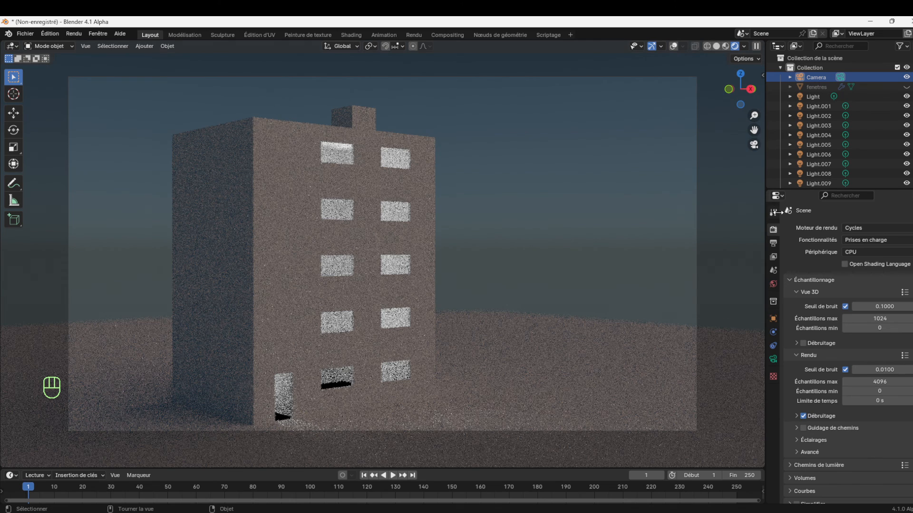
pyautogui.click(882, 319)
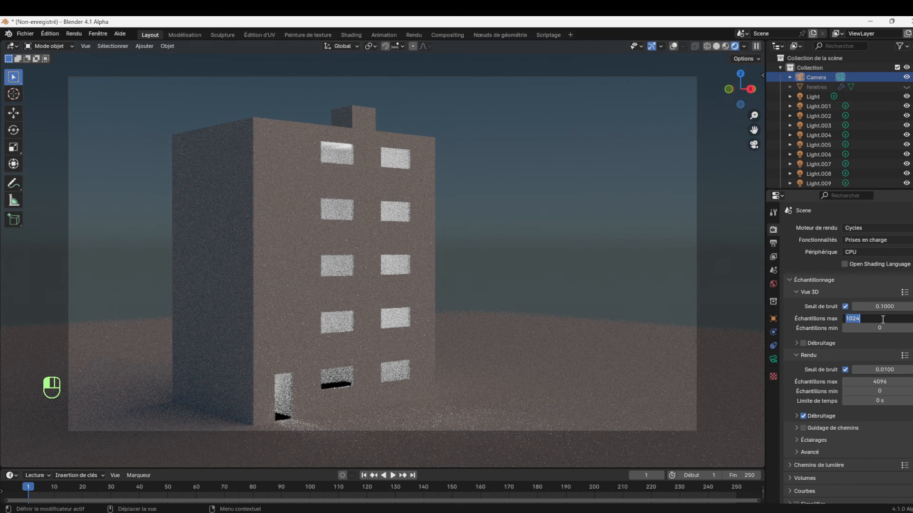
pyautogui.write('20')
pyautogui.press('Return')
pyautogui.moveTo(754, 115); pyautogui.dragTo(754, 130)
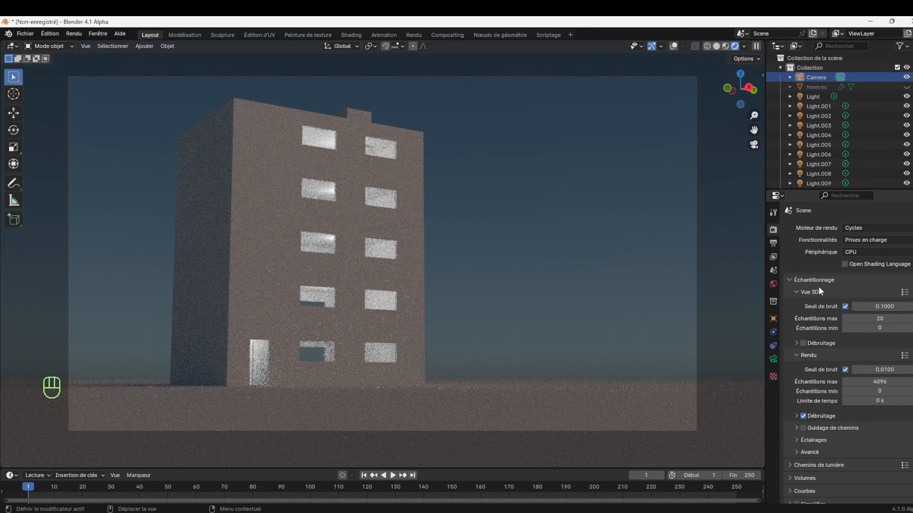
pyautogui.click(803, 343)
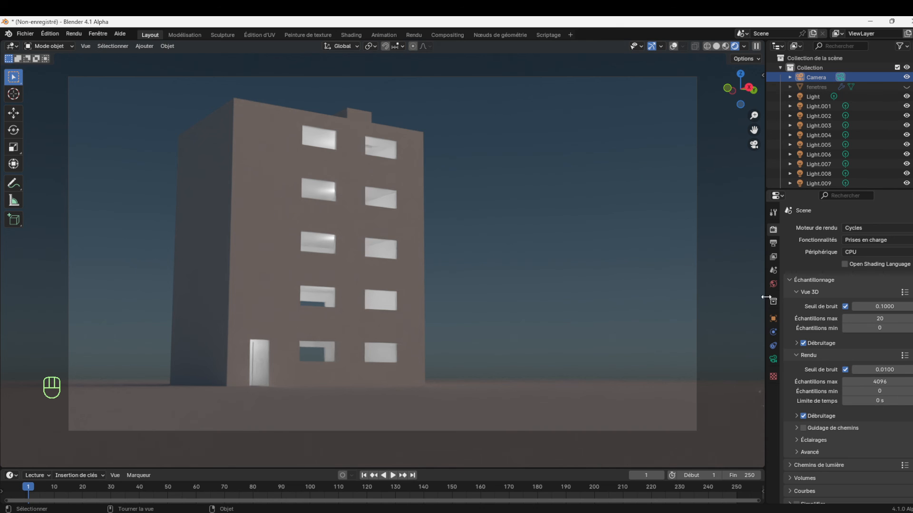
# Brighten the sky by setting the World background strength to 0.600
pyautogui.click(772, 283)
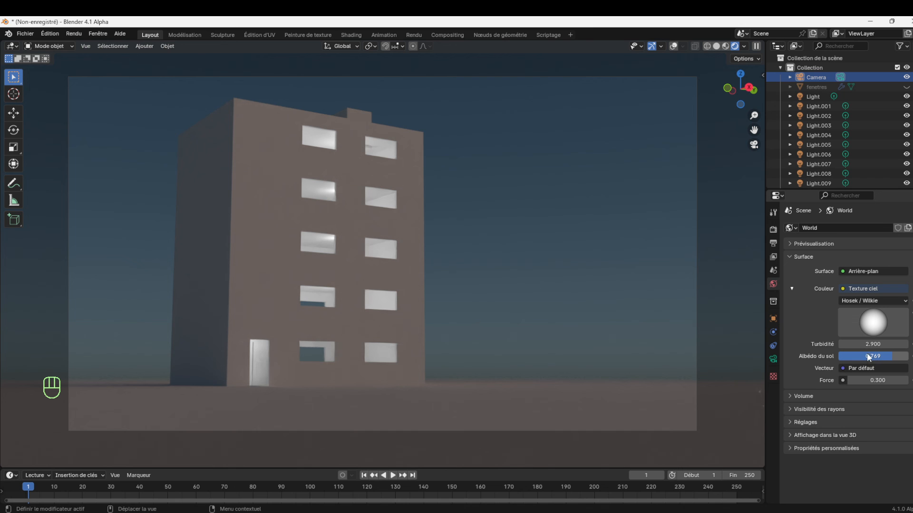
pyautogui.moveTo(872, 380)
pyautogui.mouseDown()
pyautogui.moveTo(905, 380)
pyautogui.moveTo(887, 380)
pyautogui.mouseUp()
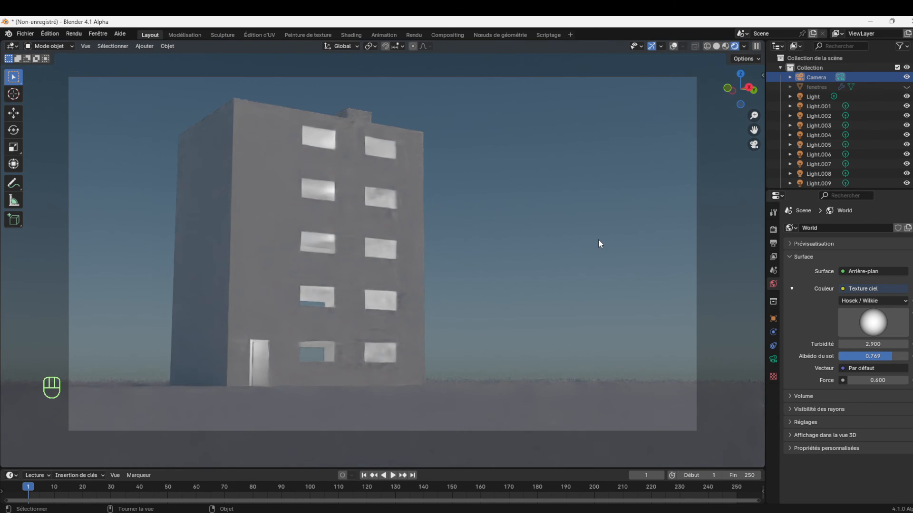